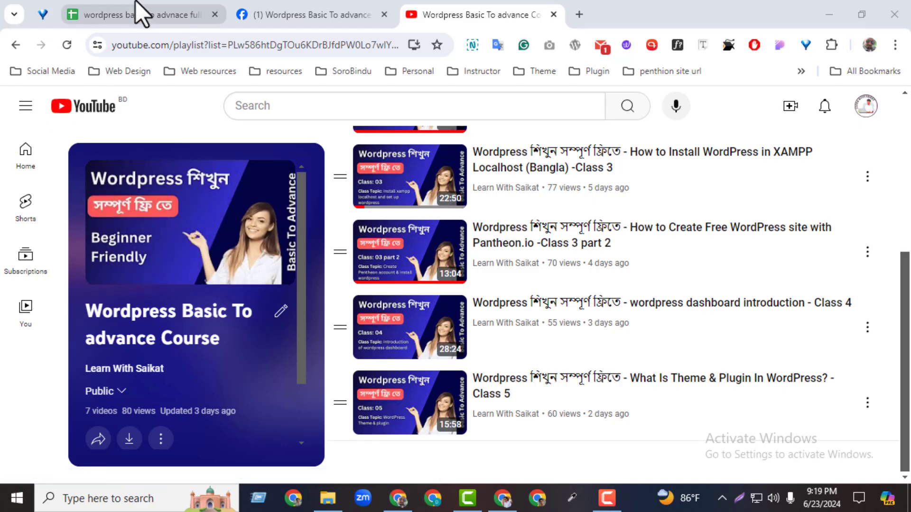
- Examine the Class 06 entry and its topic in the course outline spreadsheet
left_click(138, 13)
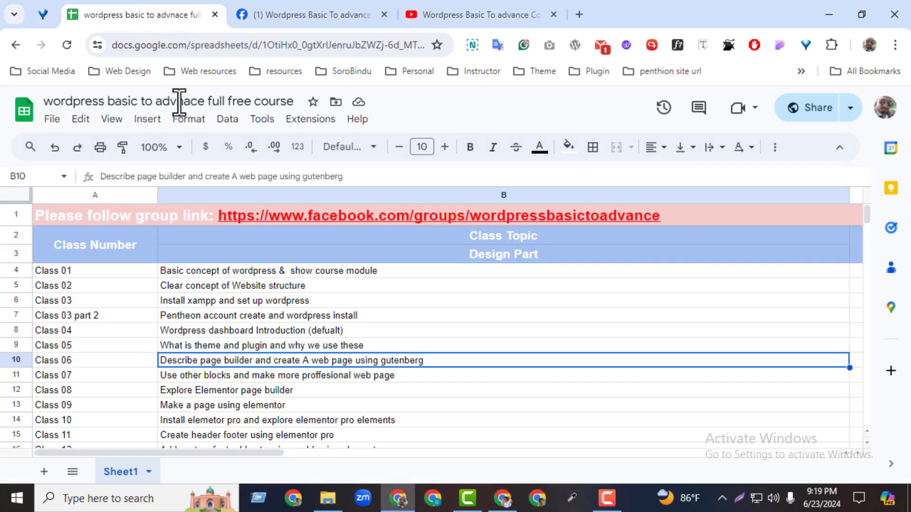
left_click(68, 361)
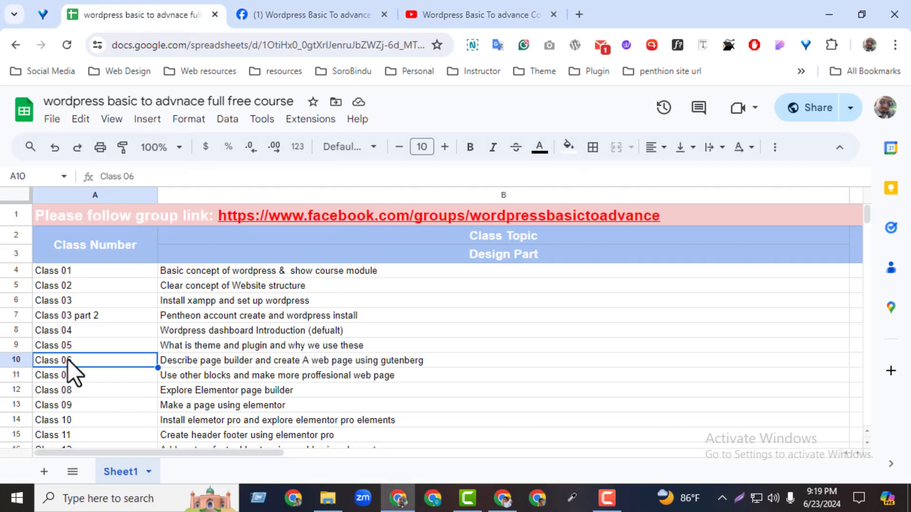
left_click(191, 362)
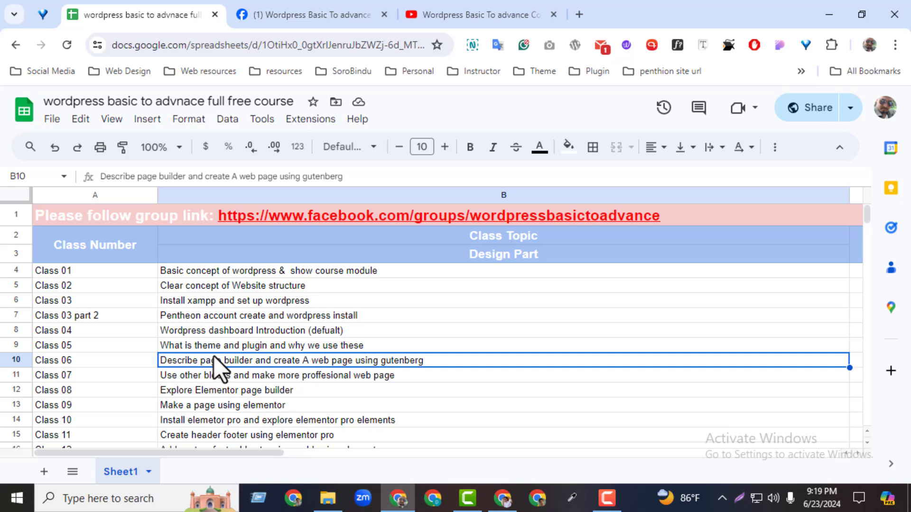
- Show the course's Facebook group page and dismiss the new notification popup
left_click(291, 16)
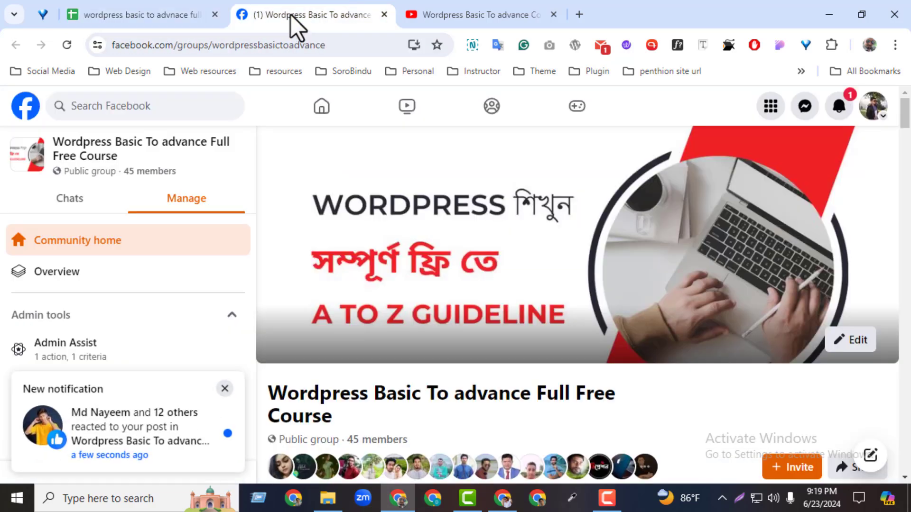
left_click(225, 390)
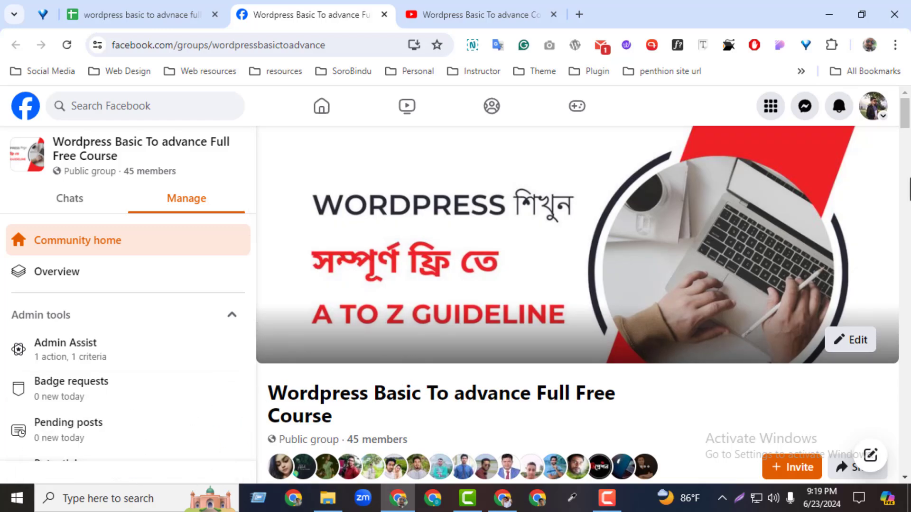
mouse_move(908, 118)
left_mouse_down()
mouse_move(907, 242)
mouse_move(903, 110)
left_mouse_up()
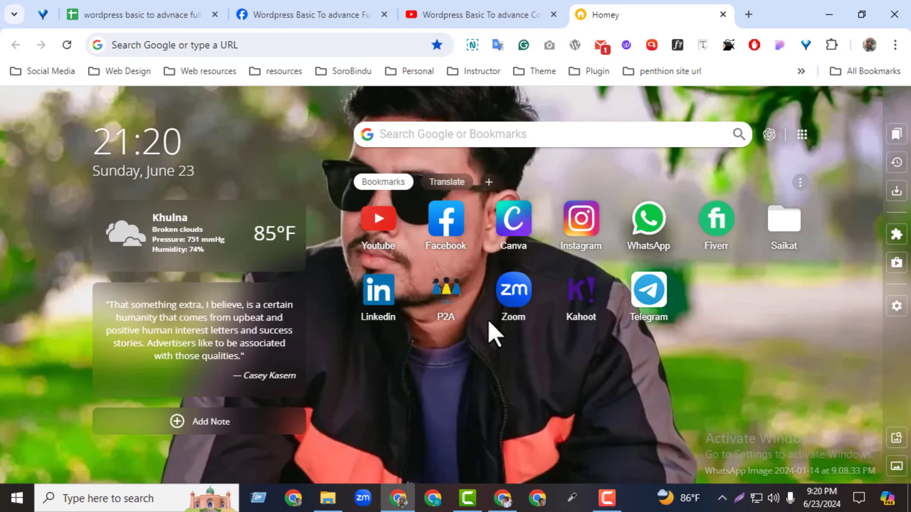
- Launch the XAMPP Control Panel from the installed Windows programs
left_click(3, 496)
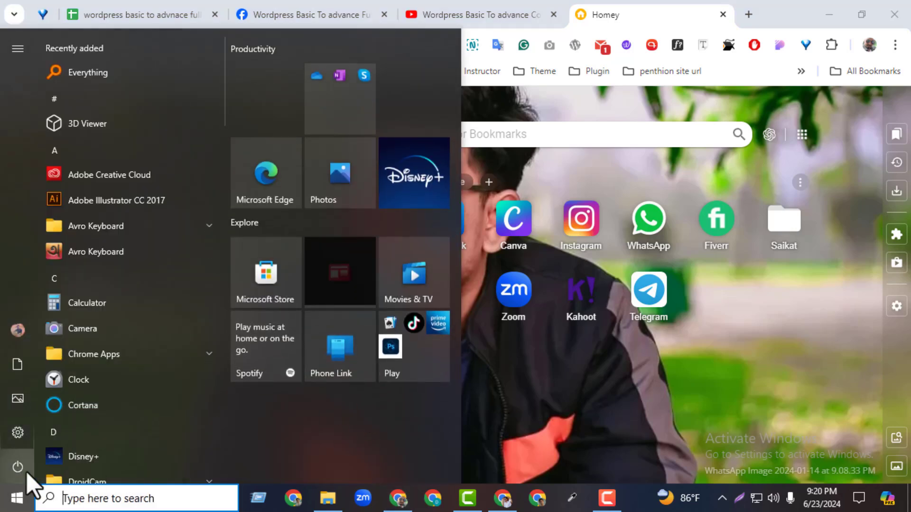
left_click(73, 432)
left_click(148, 358)
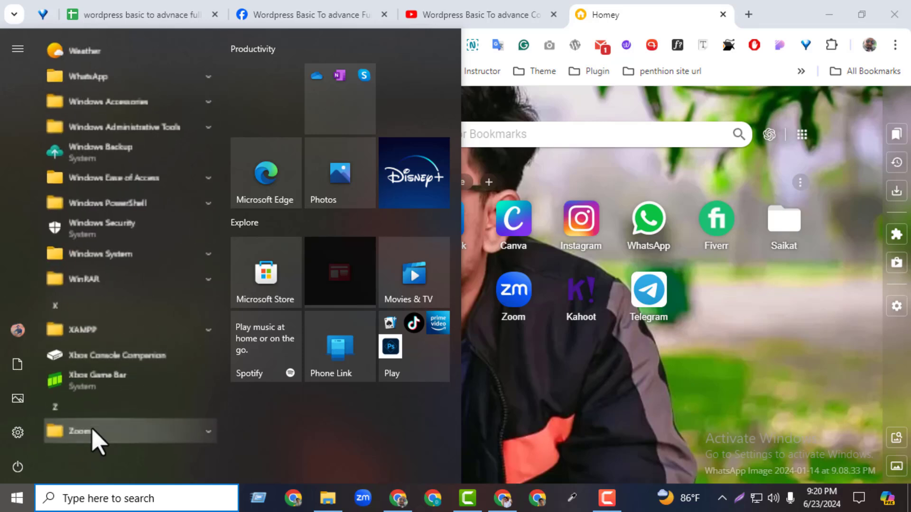
left_click(173, 332)
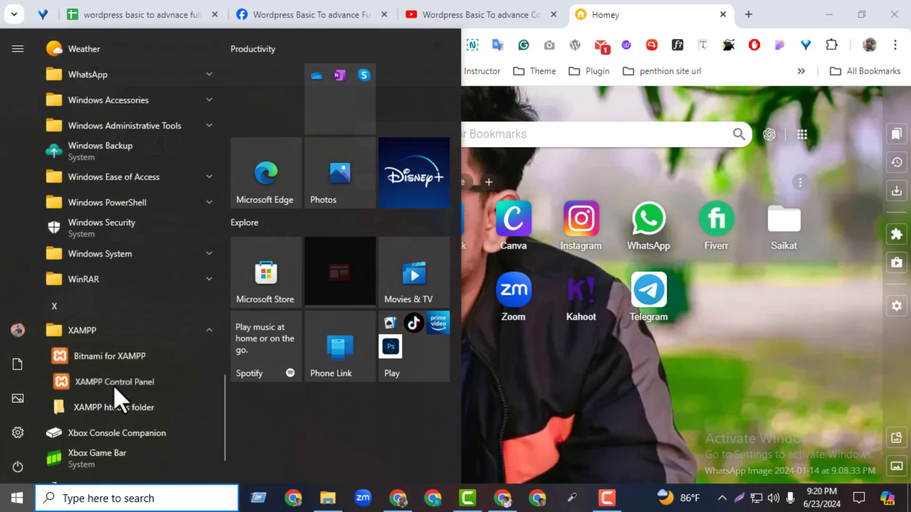
left_click(116, 387)
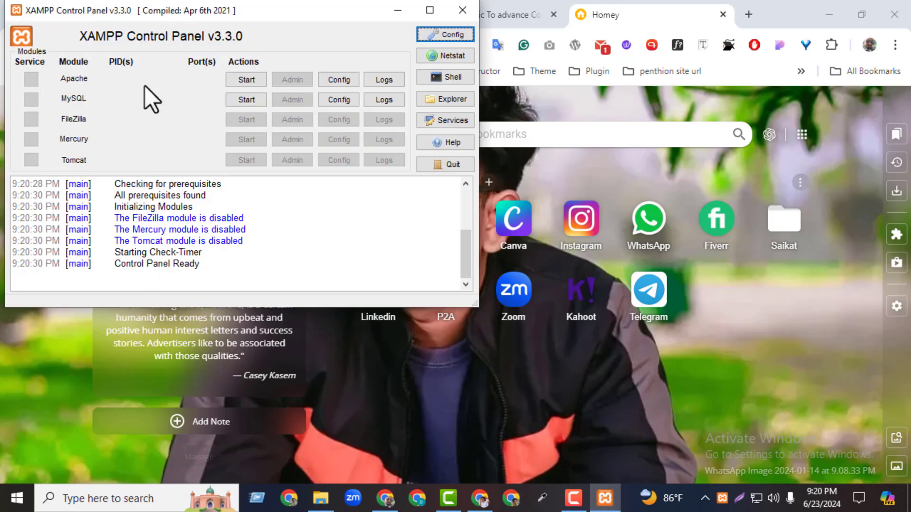
- Start the Apache and MySQL modules and minimize the XAMPP Control Panel
left_click(244, 81)
left_click(252, 99)
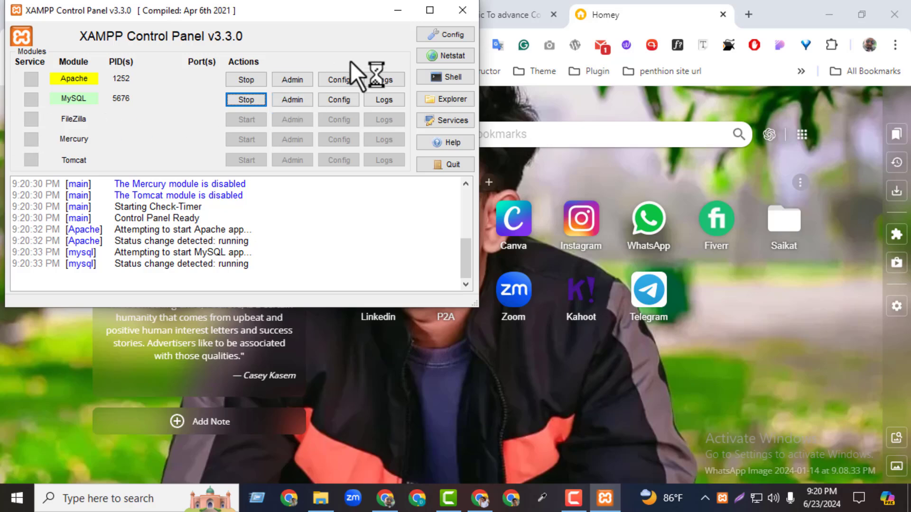
left_click(391, 14)
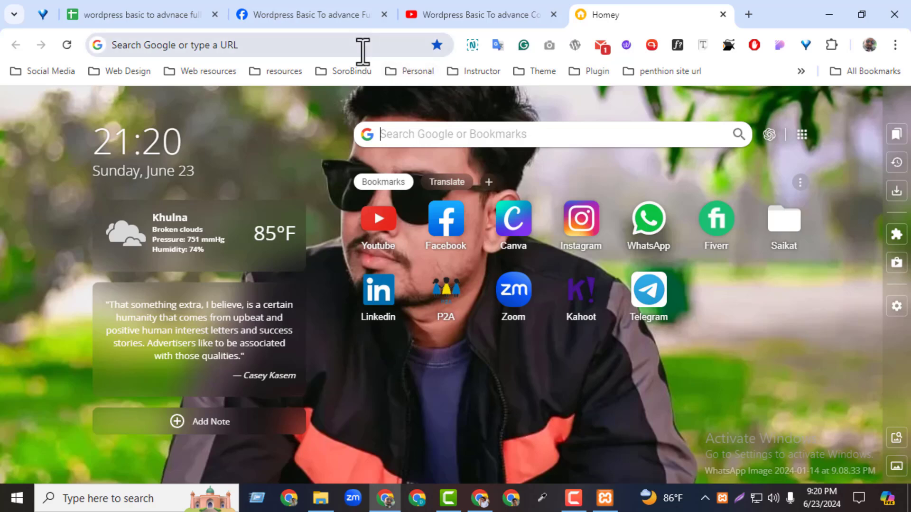
- Load the local WordPress admin at localhost/mainsite/wp-admin/ in the browser
left_click(361, 53)
type("lo")
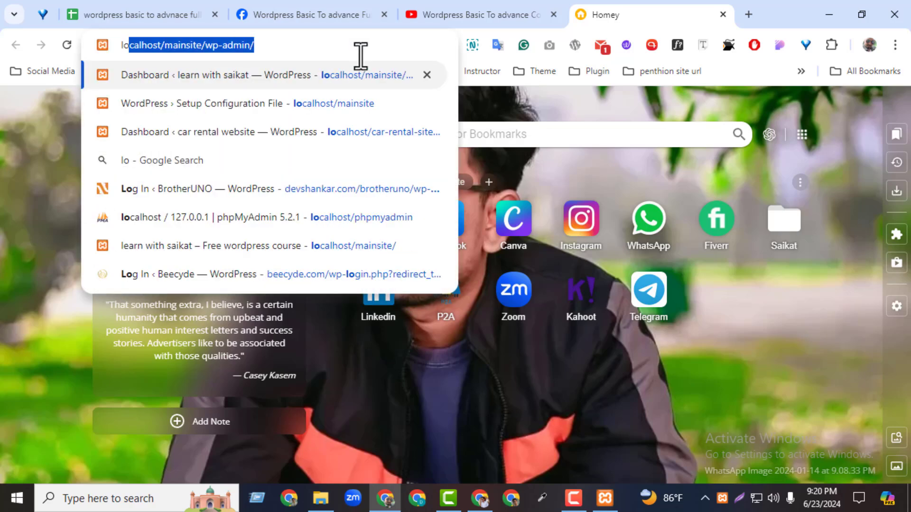
type("ca")
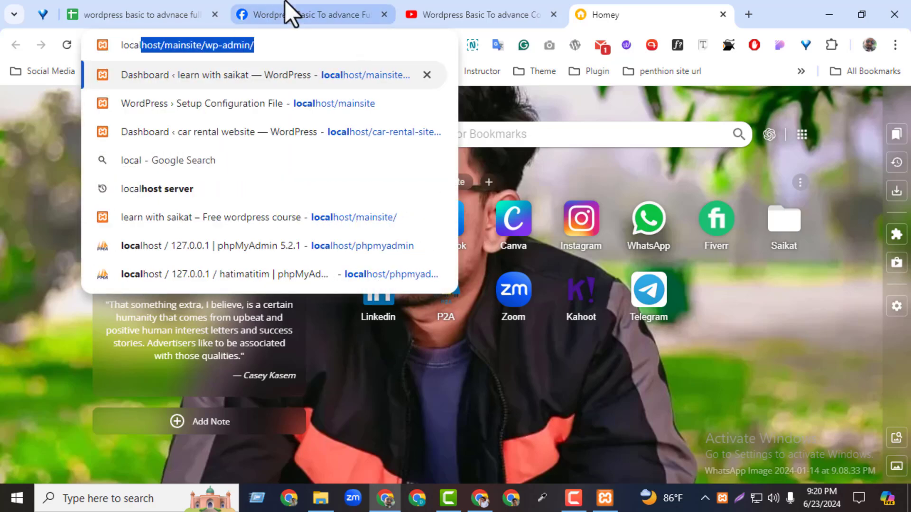
type("lhost/mai")
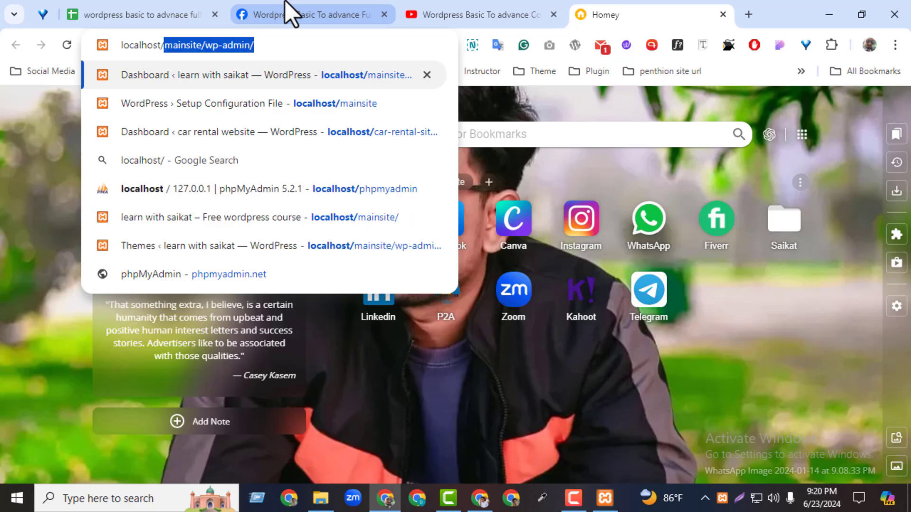
key("BackSpace")
type("ainsite4")
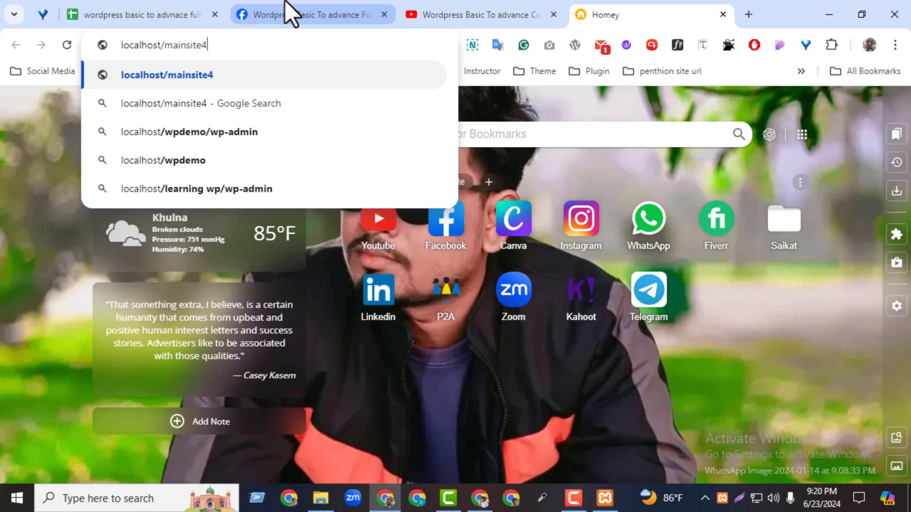
key("BackSpace")
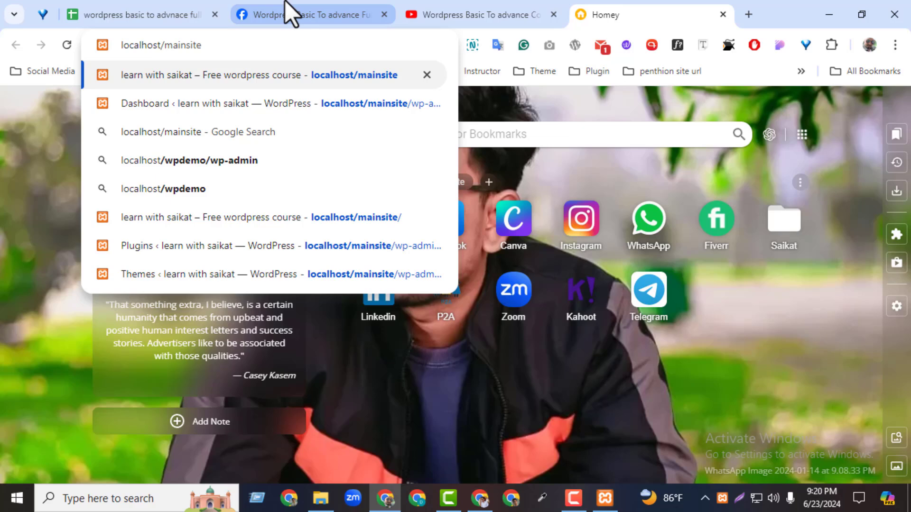
type("/")
key("Return")
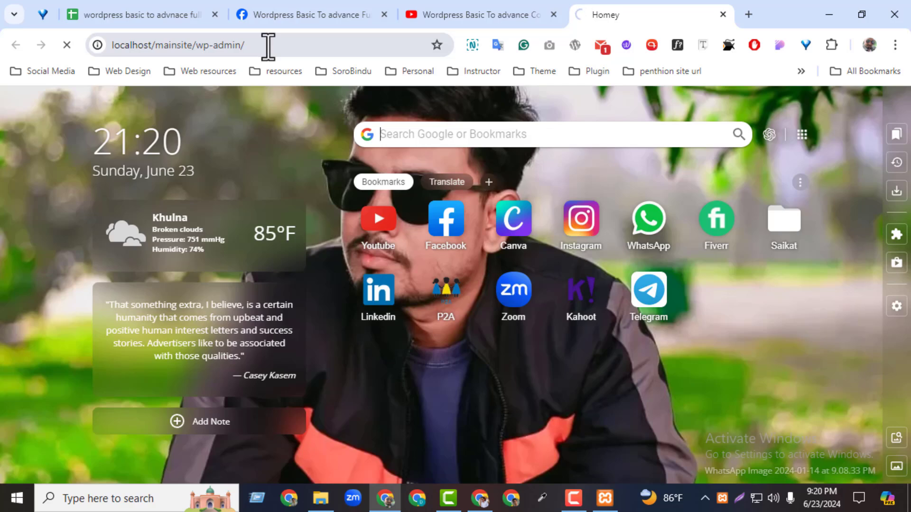
- Highlight the wp-admin part and the localhost/mainsite part of the page address
left_click_drag(198, 47, 242, 48)
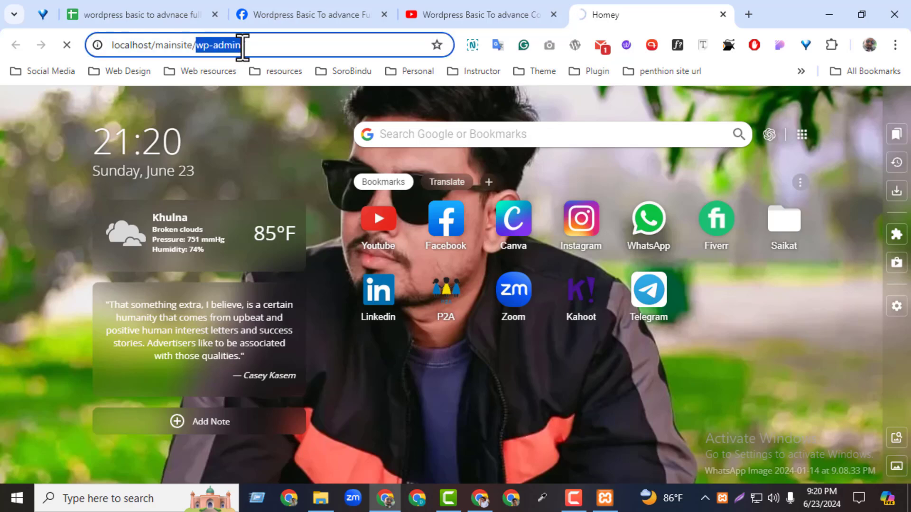
left_click_drag(195, 45, 119, 48)
left_click(204, 48)
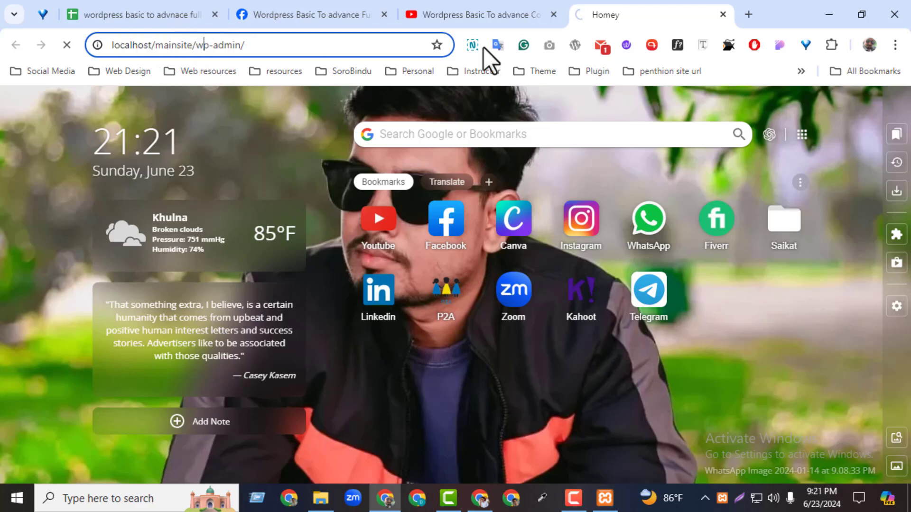
- Close the YouTube playlist page and highlight "page builder" in the Class 06 topic of the course spreadsheet
left_click(552, 13)
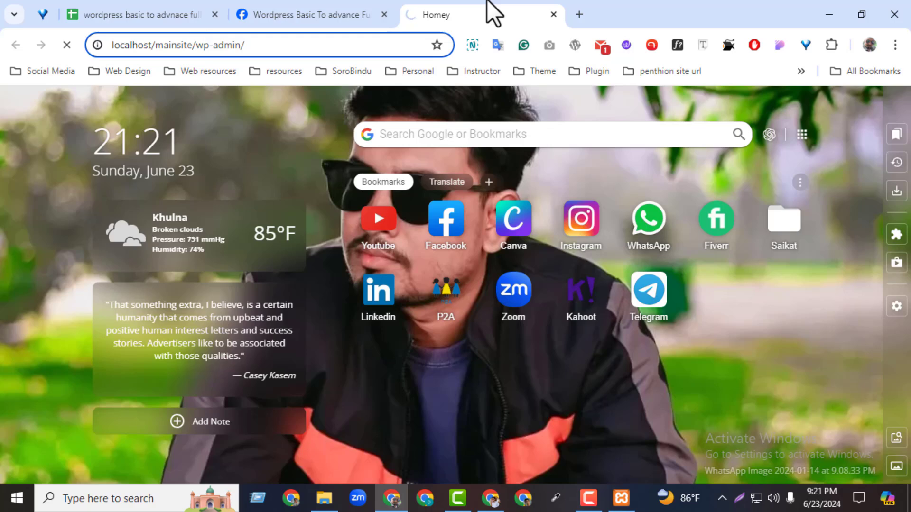
left_click(142, 14)
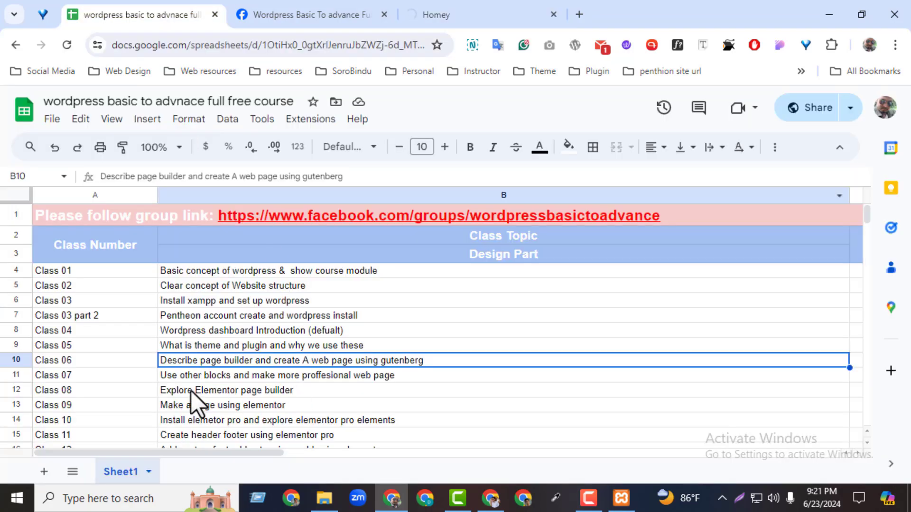
double_click(225, 358)
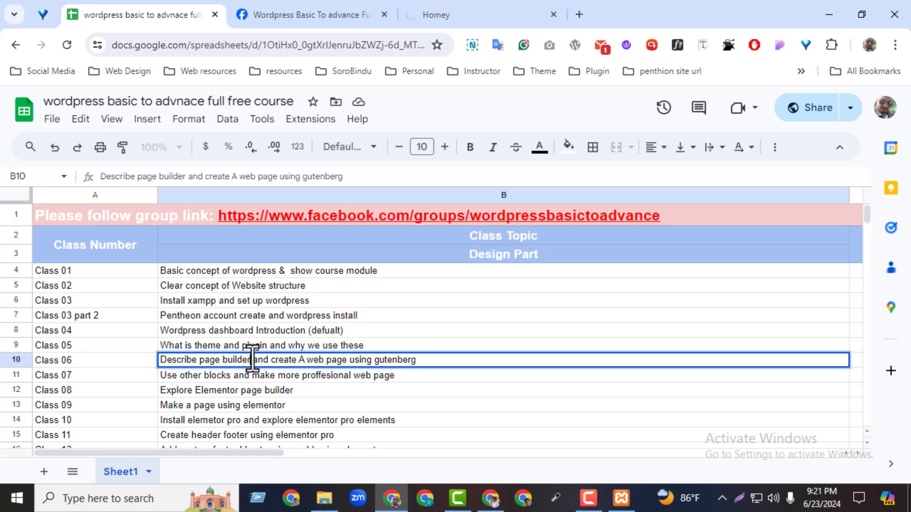
left_click_drag(250, 361, 203, 361)
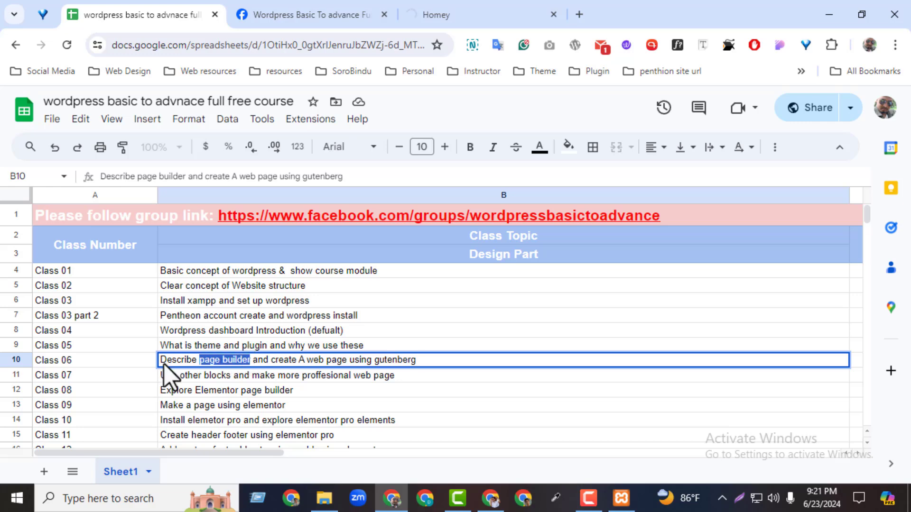
left_click(173, 346)
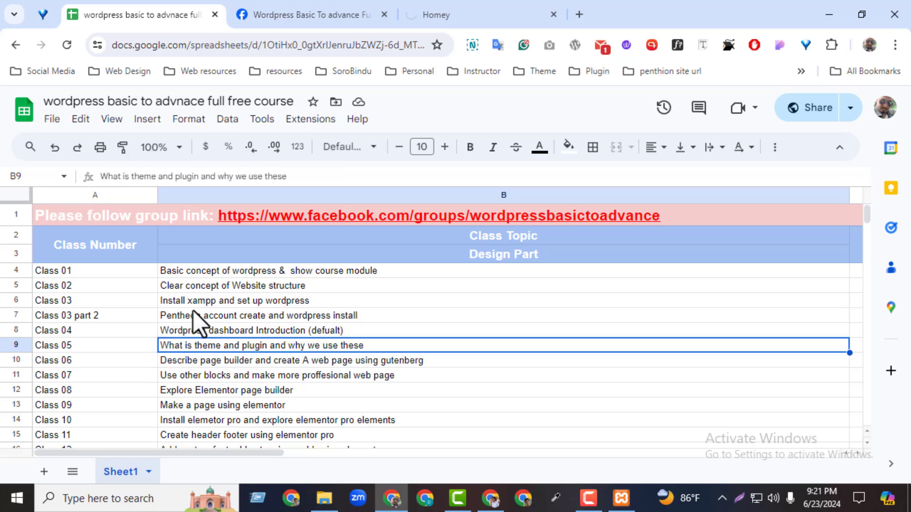
double_click(212, 362)
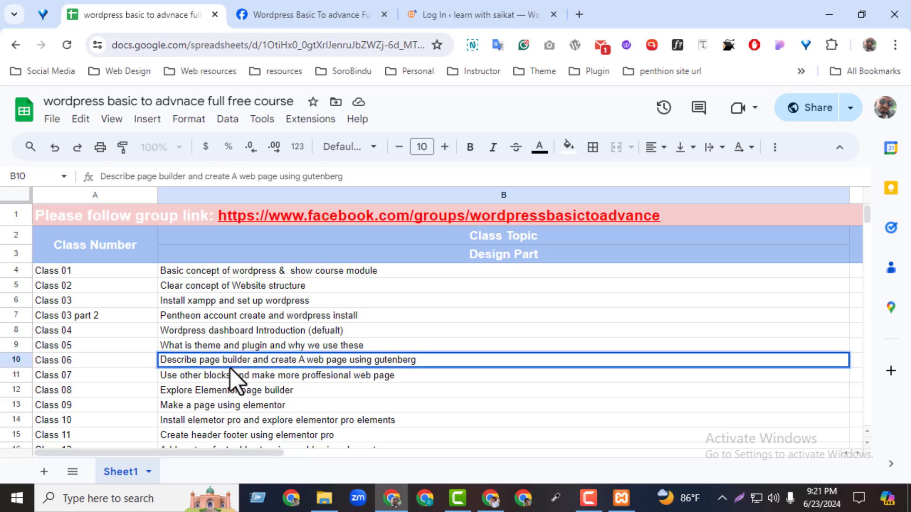
- Log in to the local WordPress site with the prefilled credentials to reach its dashboard
left_click(431, 24)
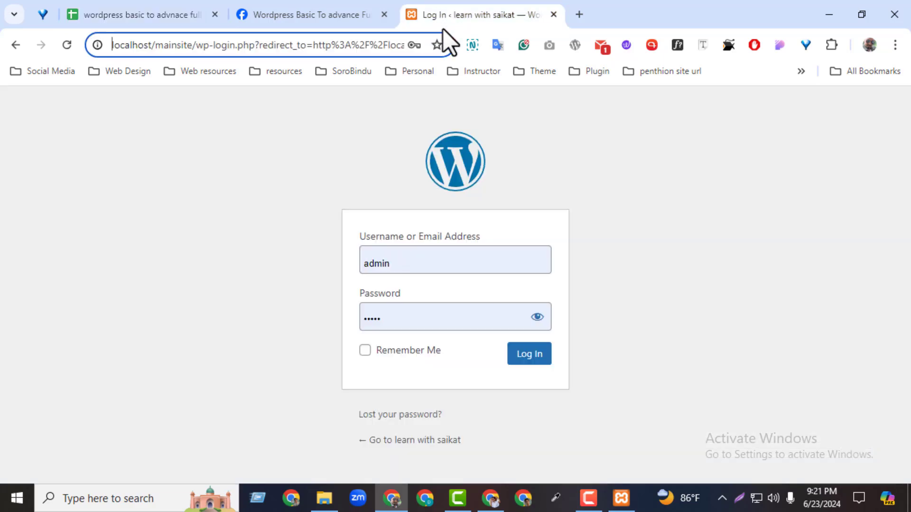
left_click(531, 360)
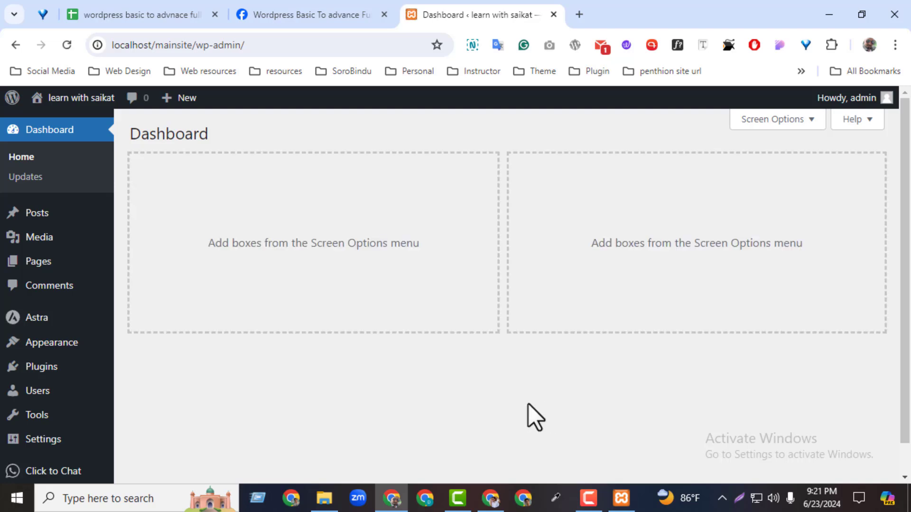
left_click(585, 256)
- Open the example website elitecarbd.com in a new browser tab
key("ctrl+t")
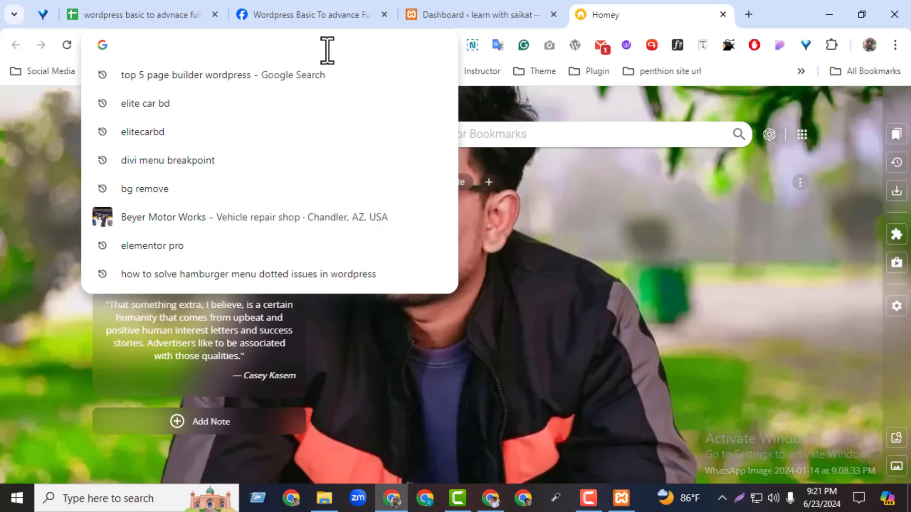
type("elitecarbd.com")
key("Return")
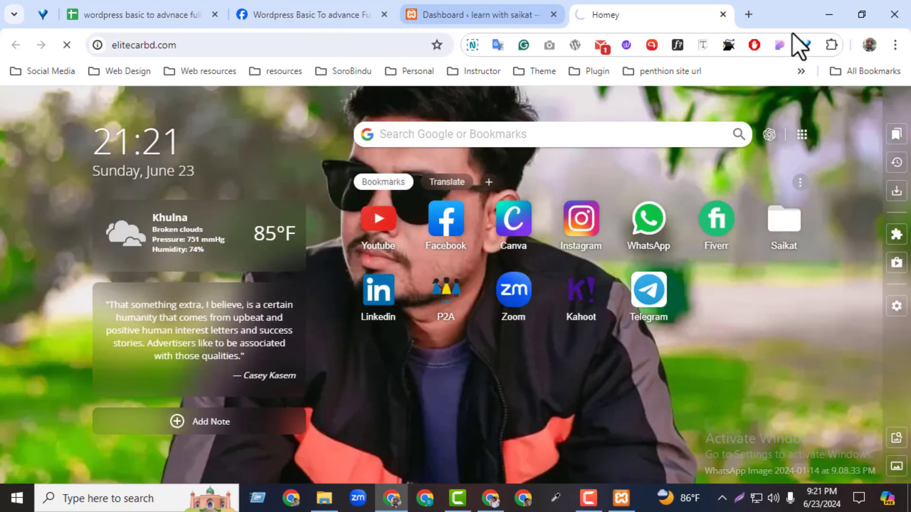
- Open the example website devtoolsbd.xyz in another new browser tab
left_click(749, 14)
type("dev")
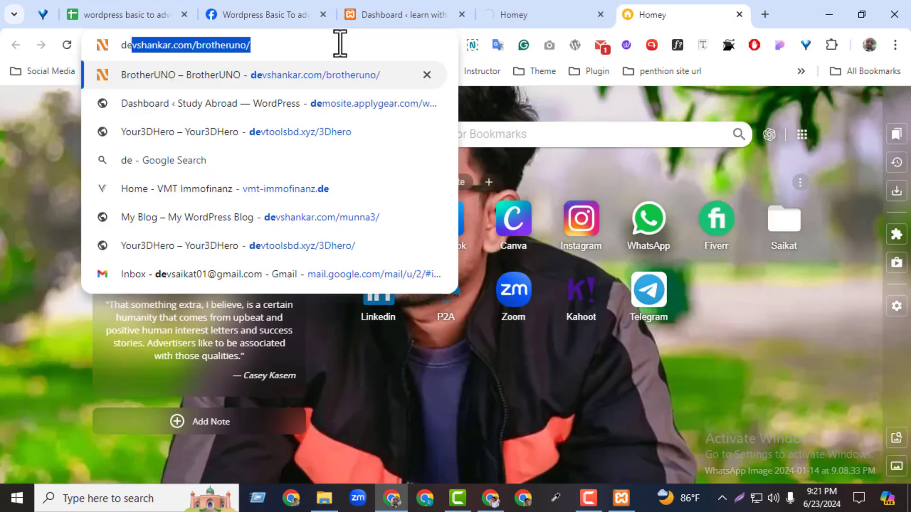
type("to")
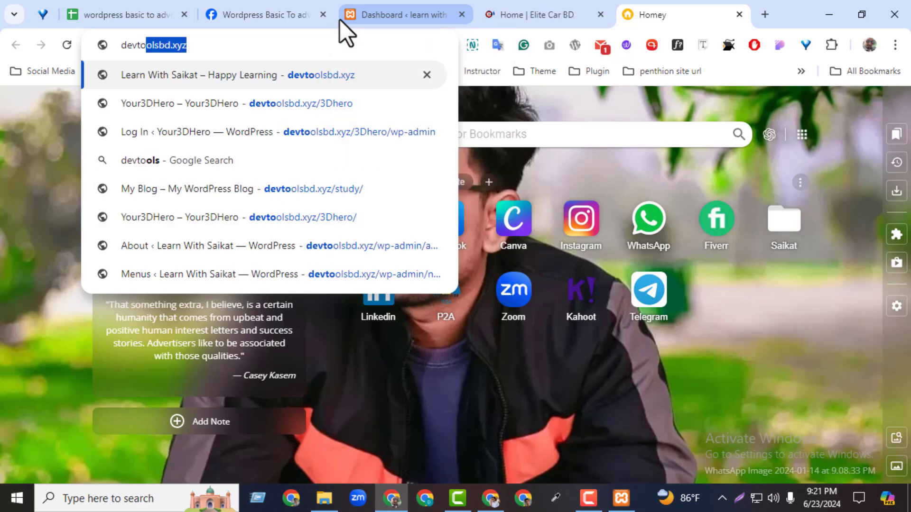
key("Return")
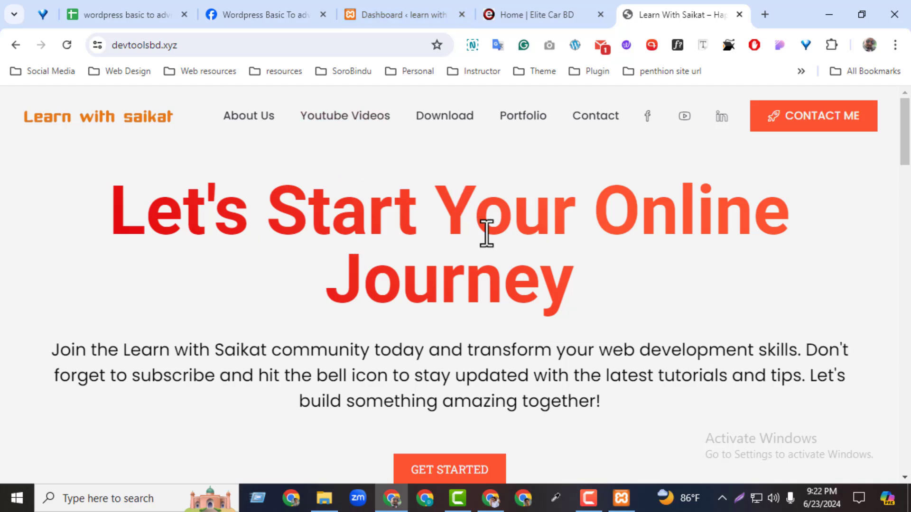
- Open the Contact pages of devtoolsbd.xyz and elitecarbd.com and compare the two
left_click(601, 123)
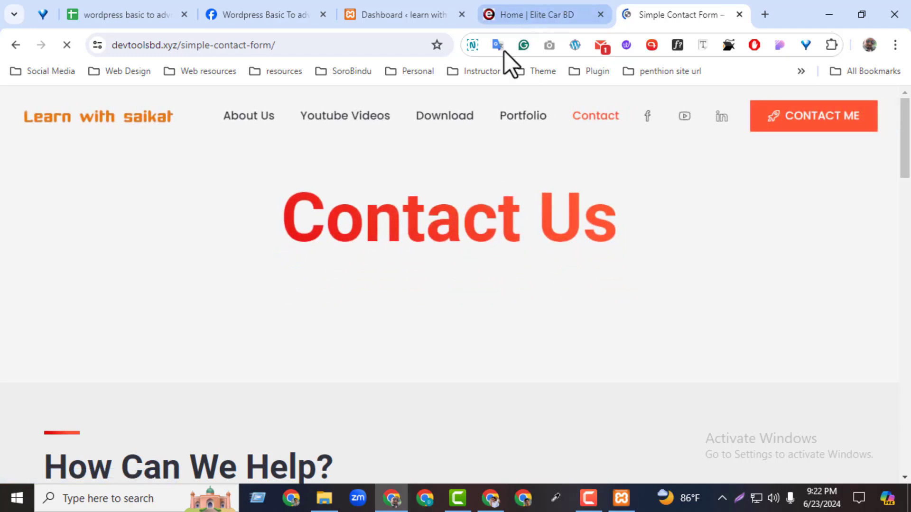
left_click(510, 14)
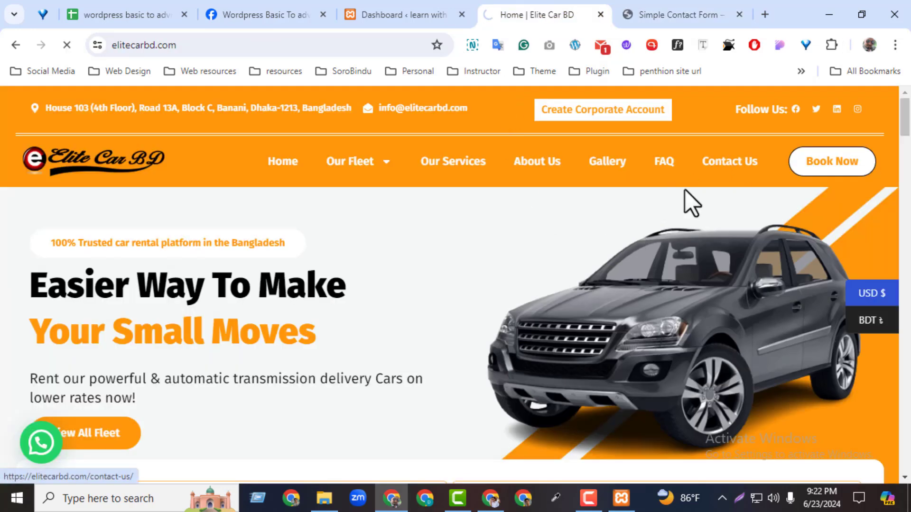
left_click(676, 1)
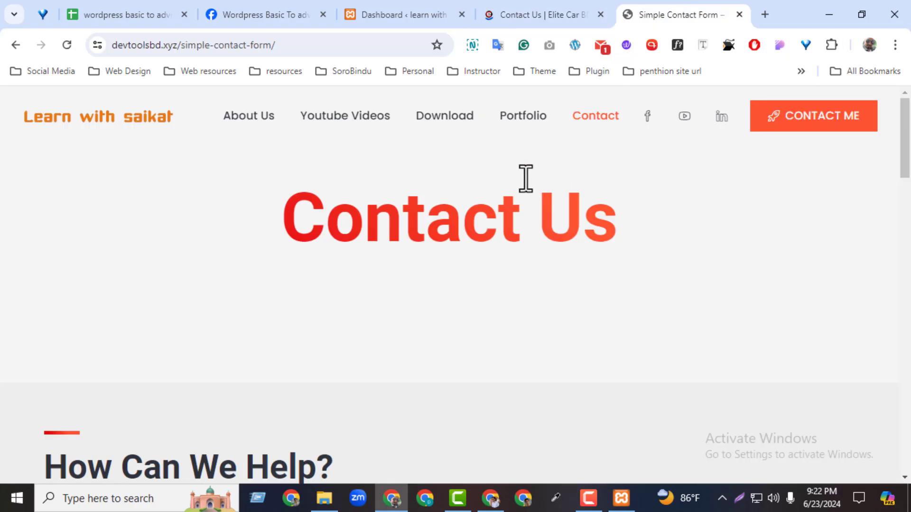
- Open the FAQ page of elitecarbd.com and examine its layout alongside the portfolio page of devtoolsbd.xyz
left_click(532, 9)
left_click(658, 171)
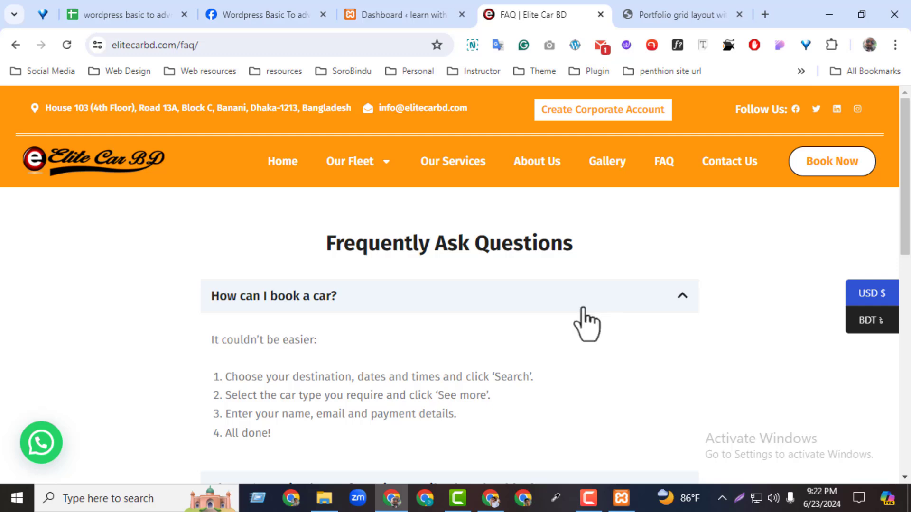
scroll(906, 360, "down", 9)
left_click_drag(903, 360, 903, 185)
left_click(683, 15)
left_click_drag(907, 116, 791, 10)
- Close both example website tabs and open the list of installed plugins on the local WordPress site
left_click(739, 14)
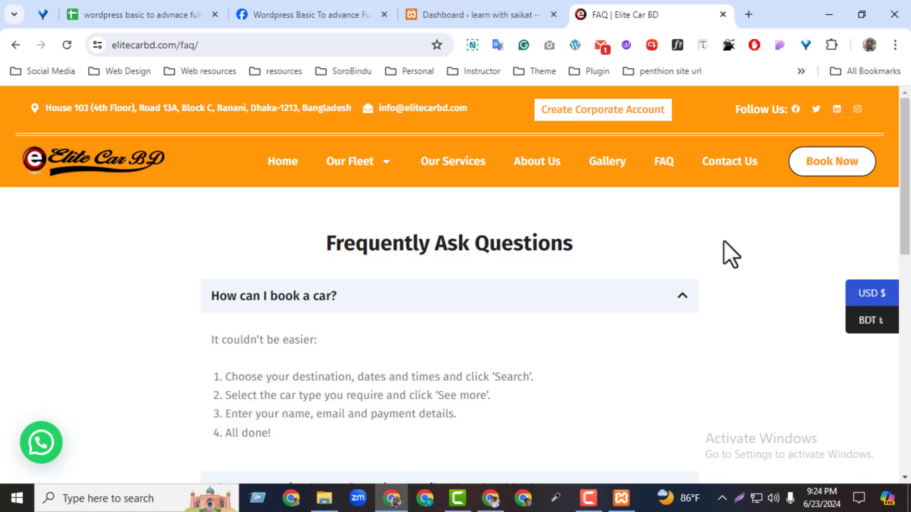
left_click(722, 15)
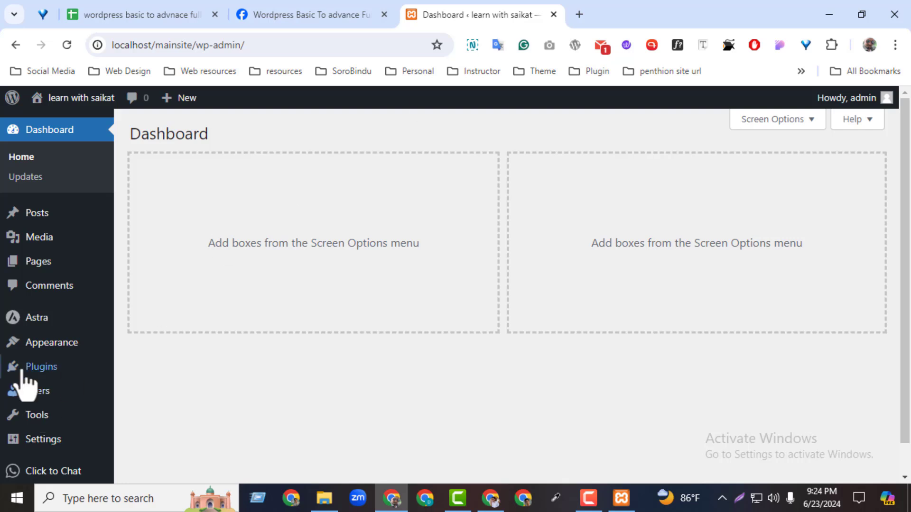
mouse_move(21, 373)
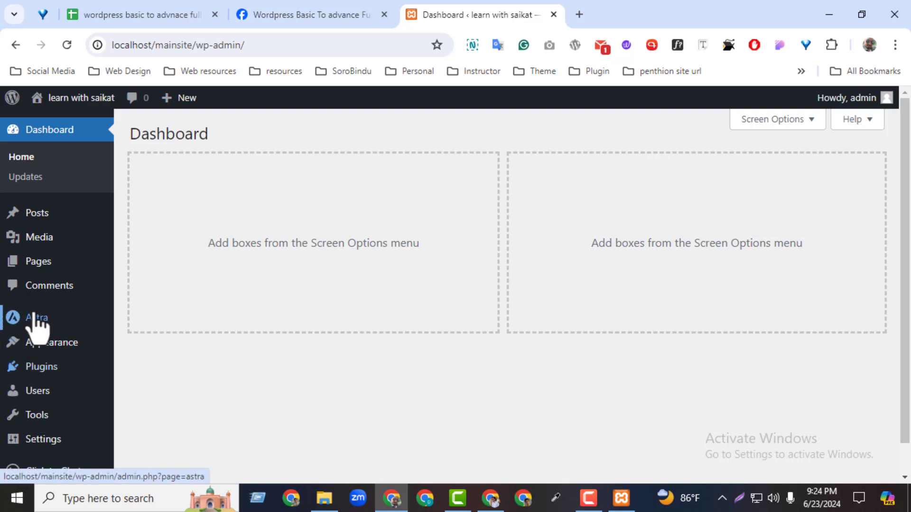
mouse_move(33, 320)
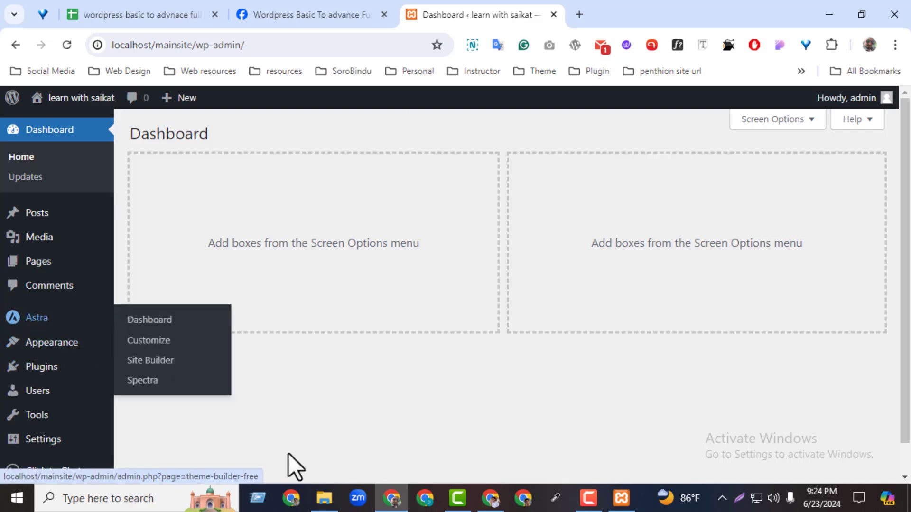
scroll(834, 244, "down", 2)
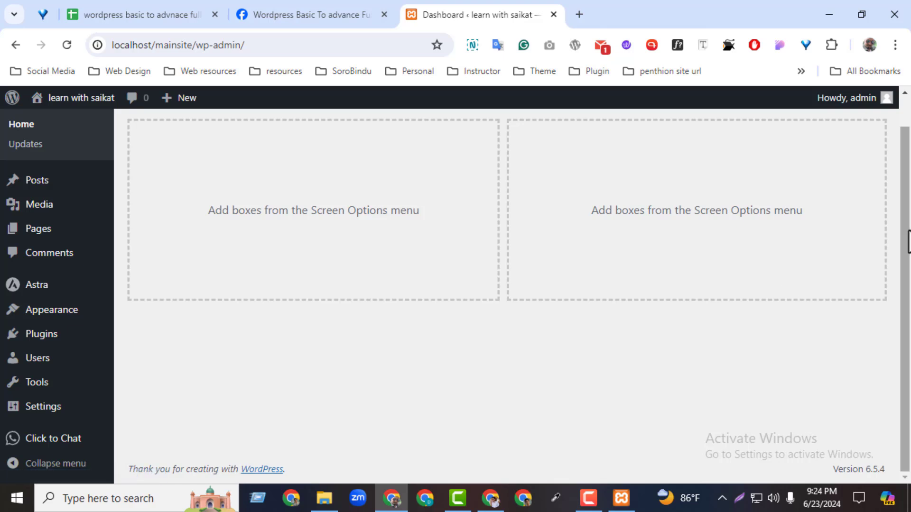
scroll(759, 304, "up", 1)
scroll(674, 309, "down", 1)
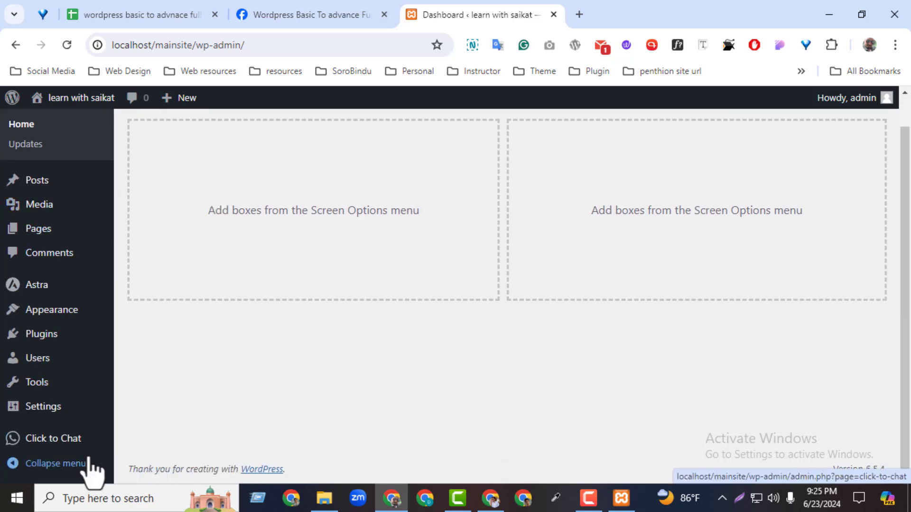
mouse_move(36, 450)
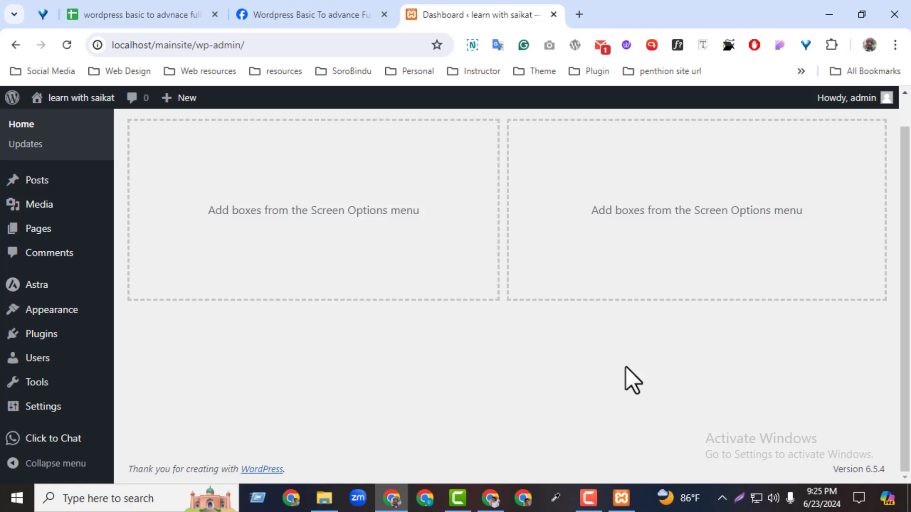
mouse_move(108, 358)
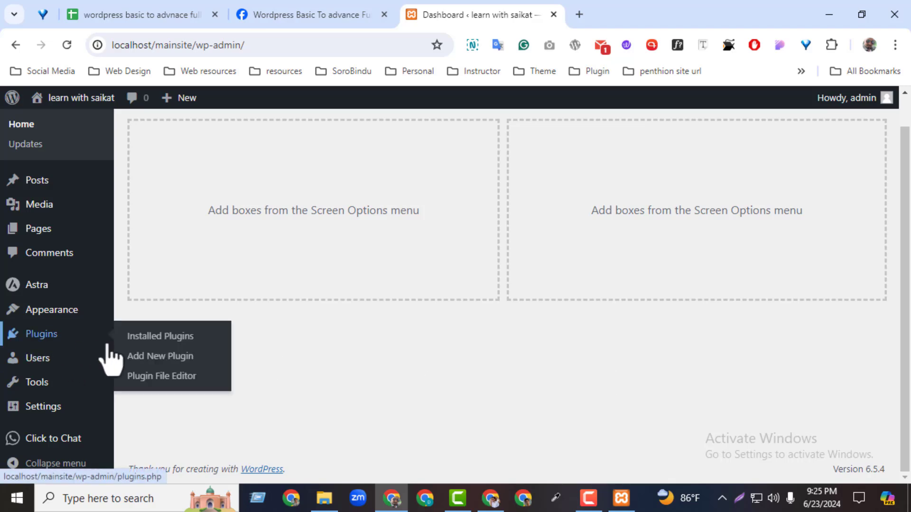
left_click(154, 338)
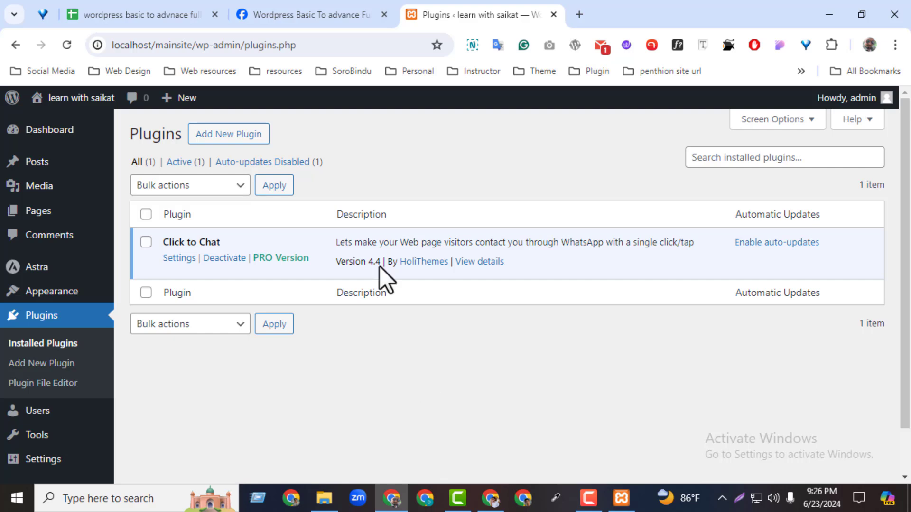
- Move all existing pages of the site (contact, Privacy Policy and Sample Page) to the trash with one bulk action
mouse_move(39, 212)
left_click(164, 211)
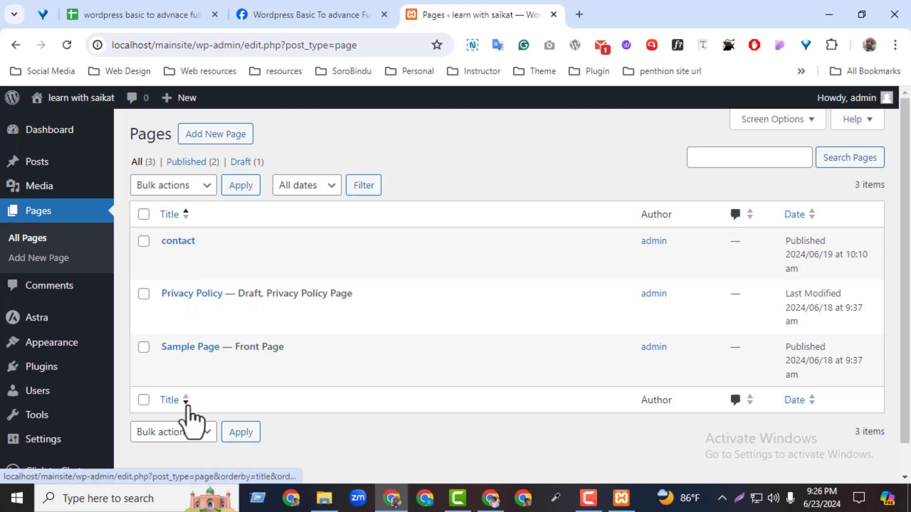
left_click(143, 214)
left_click(163, 186)
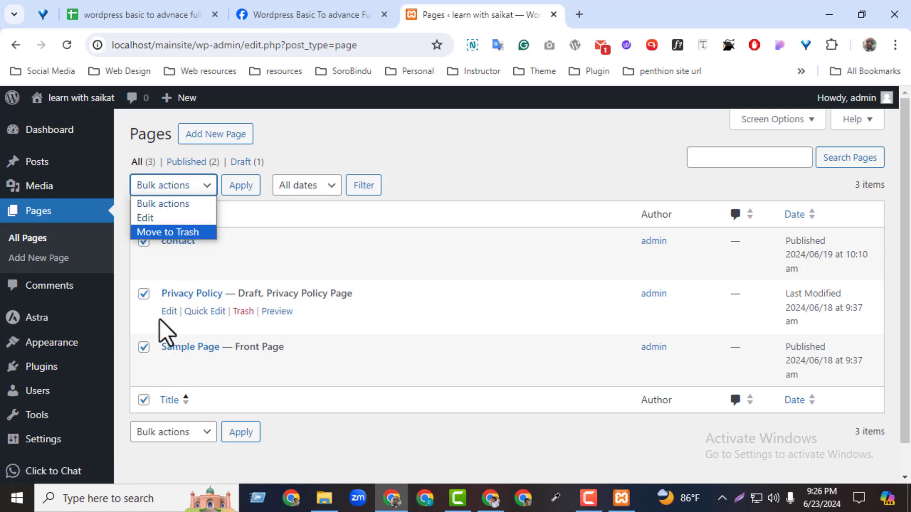
left_click(427, 197)
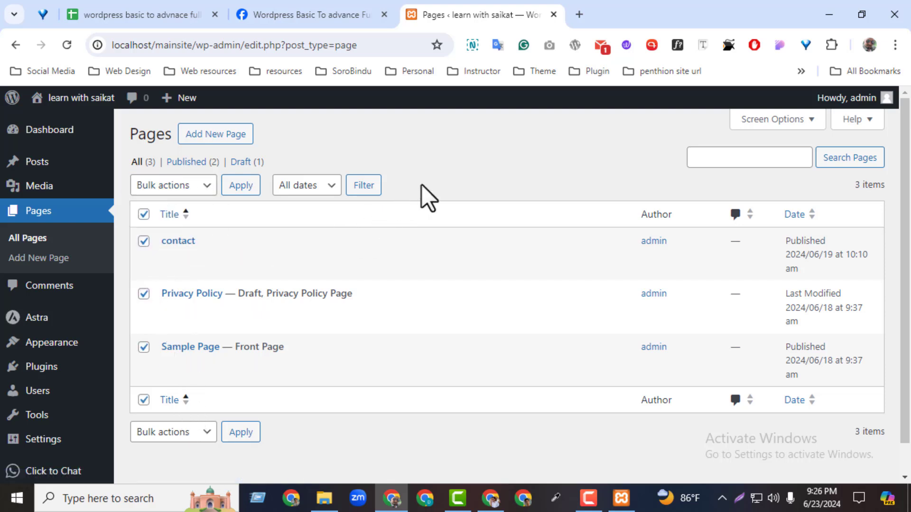
left_click(143, 213)
left_click(143, 214)
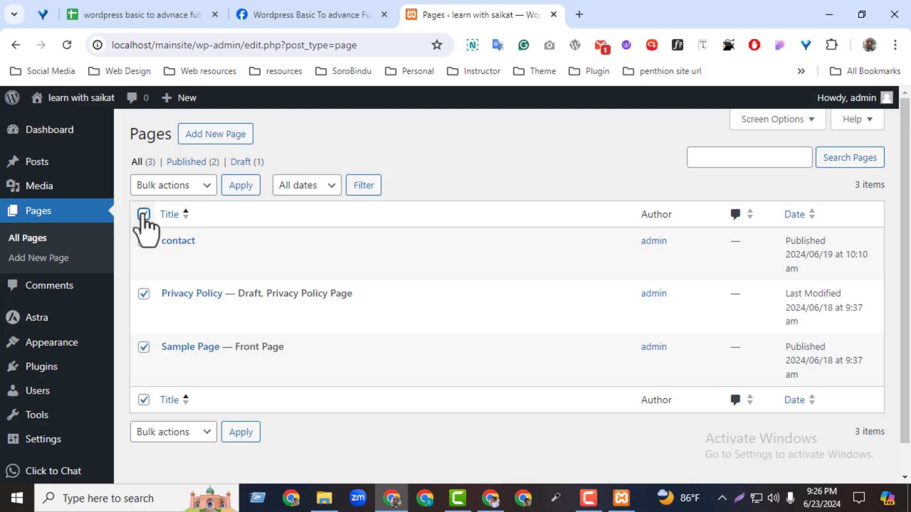
left_click(185, 187)
left_click(165, 232)
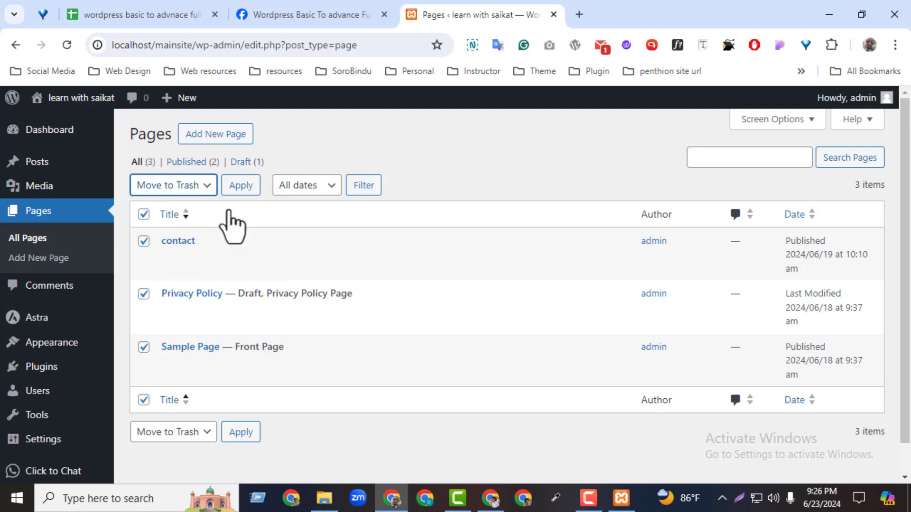
left_click(239, 189)
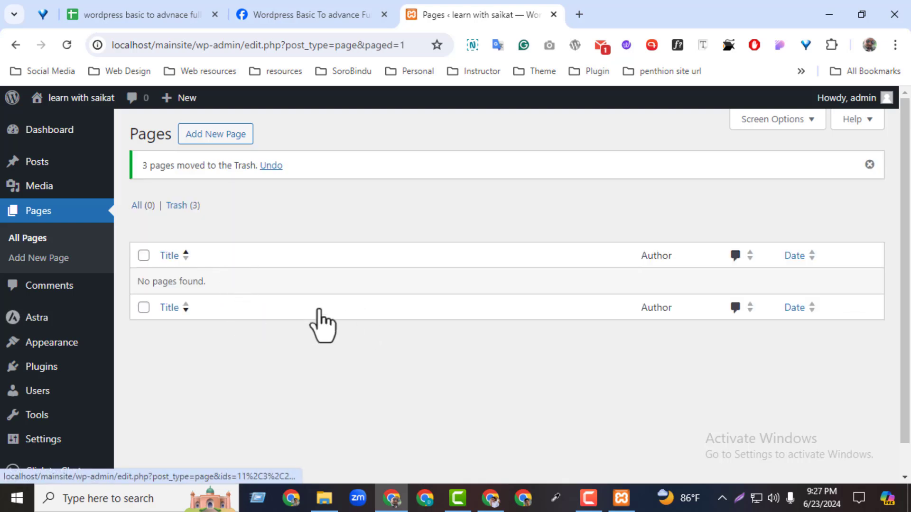
- Create a new page titled "Home" and publish it
left_click(218, 135)
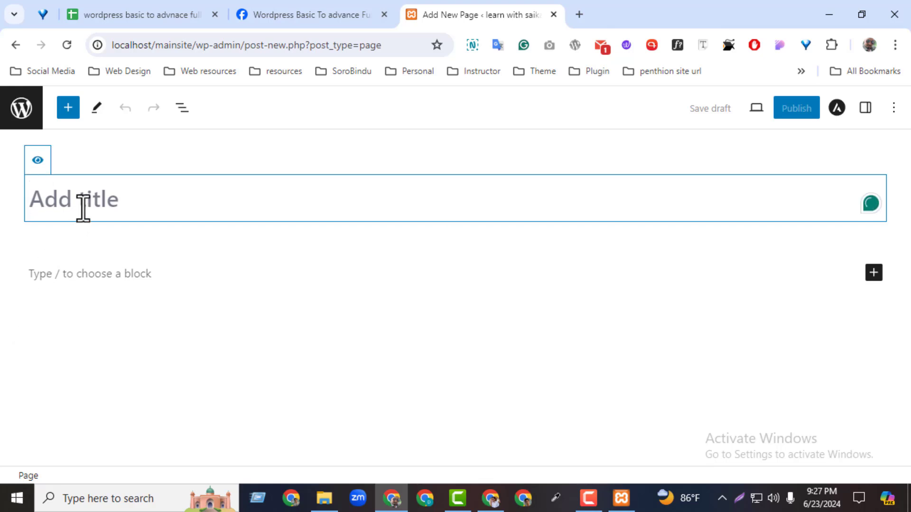
type("Hom")
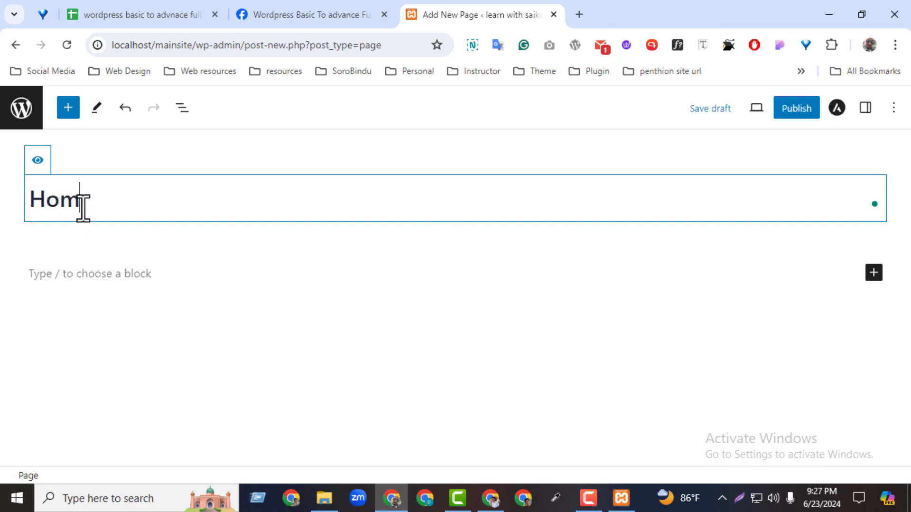
type("e")
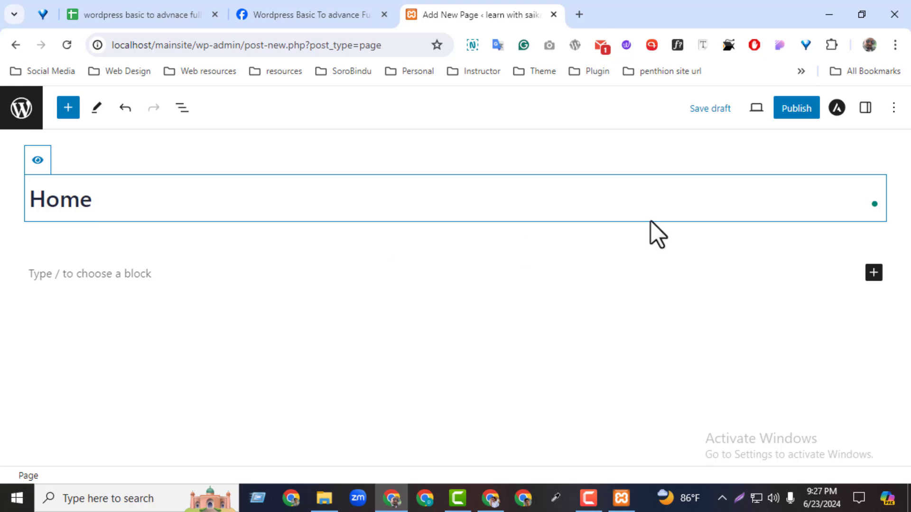
left_click(790, 110)
left_click(777, 112)
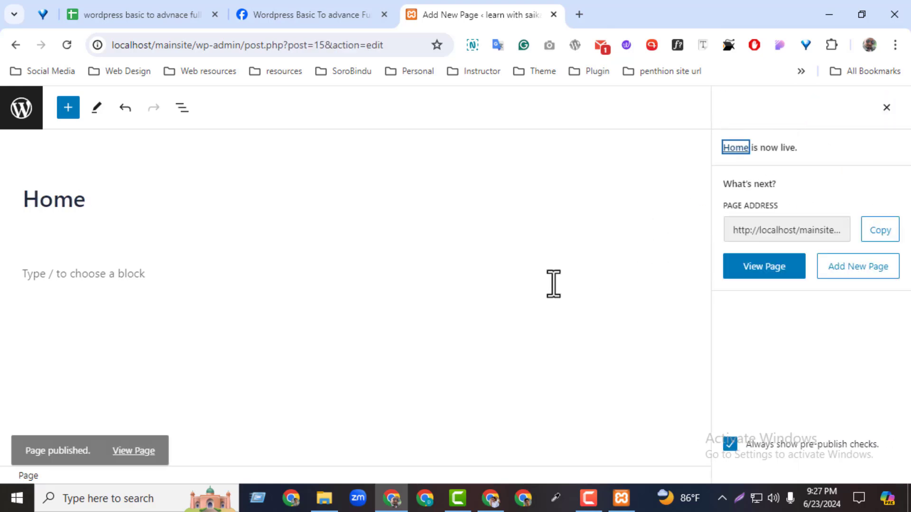
- View the published Home page in a new tab and compare its displayed title with the title in the editor
right_click(130, 442)
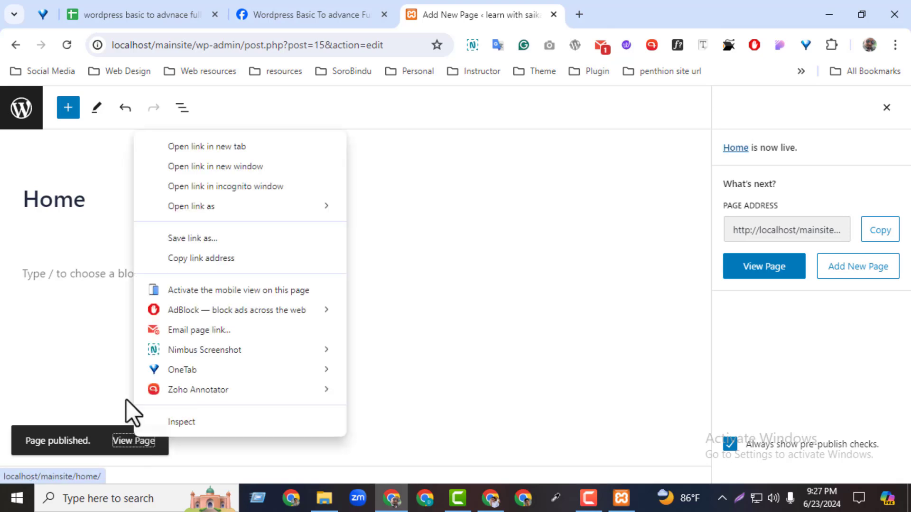
left_click(323, 145)
left_click(613, 13)
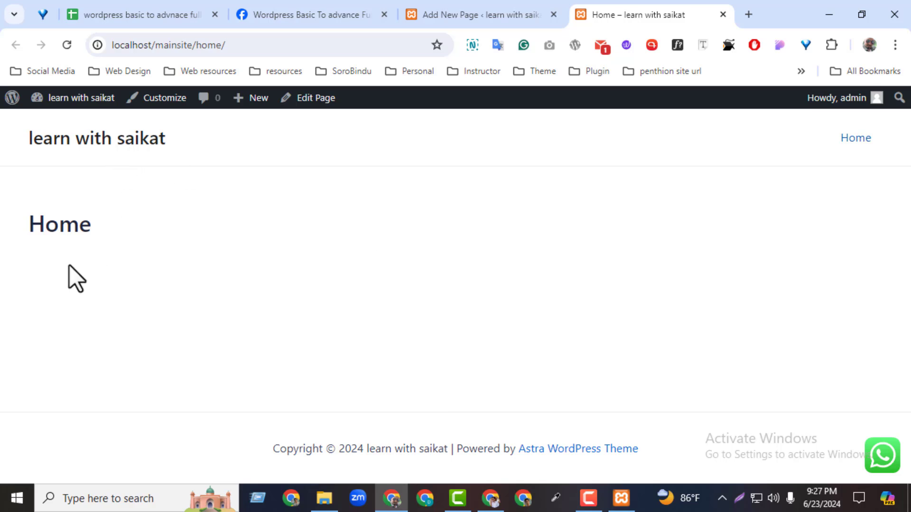
left_click_drag(29, 223, 126, 235)
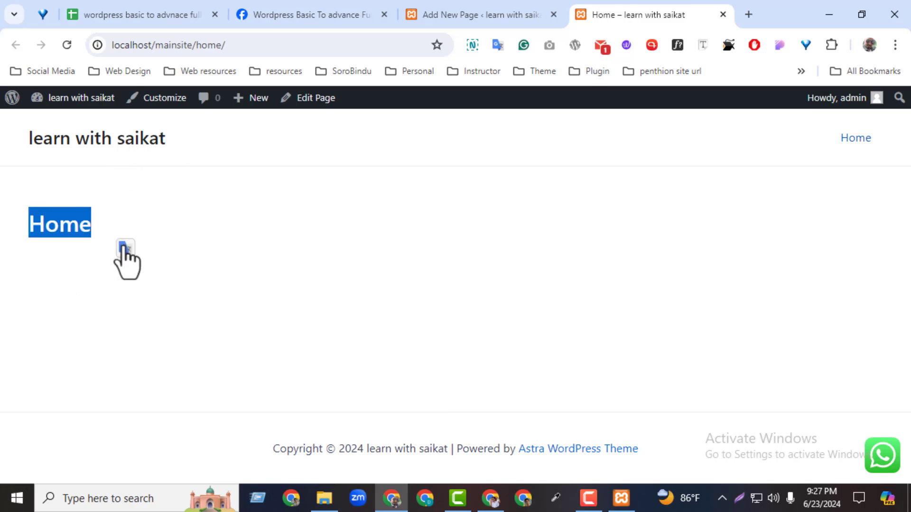
left_click(511, 13)
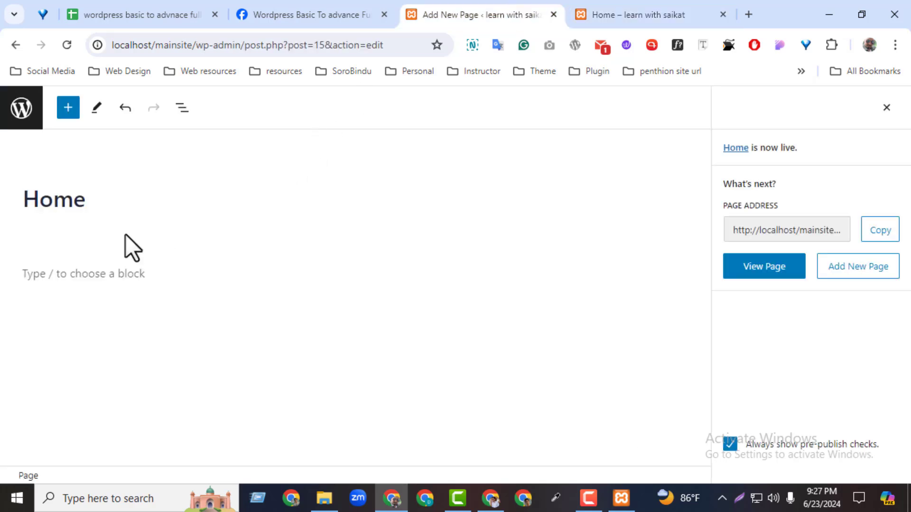
left_click(112, 198)
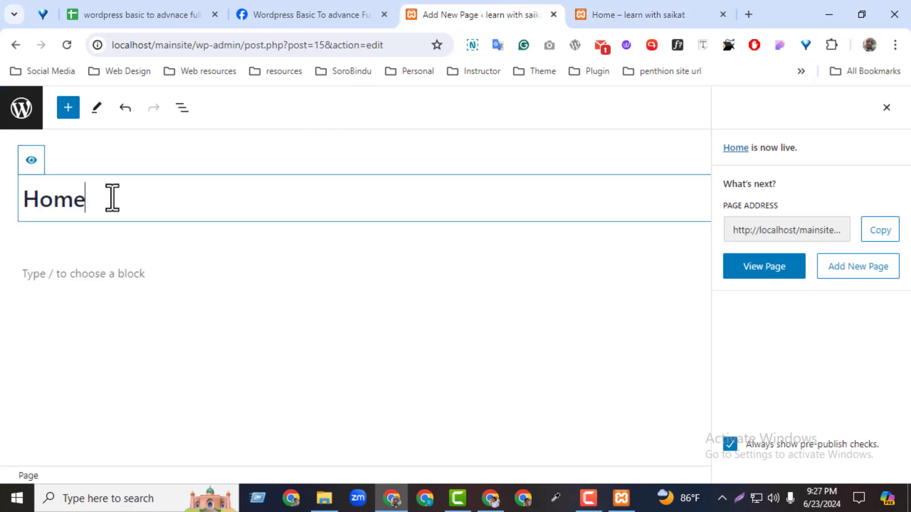
- Open elitecarbd.com in a new tab and compare its home page with the local Home page
left_click(749, 13)
type("e")
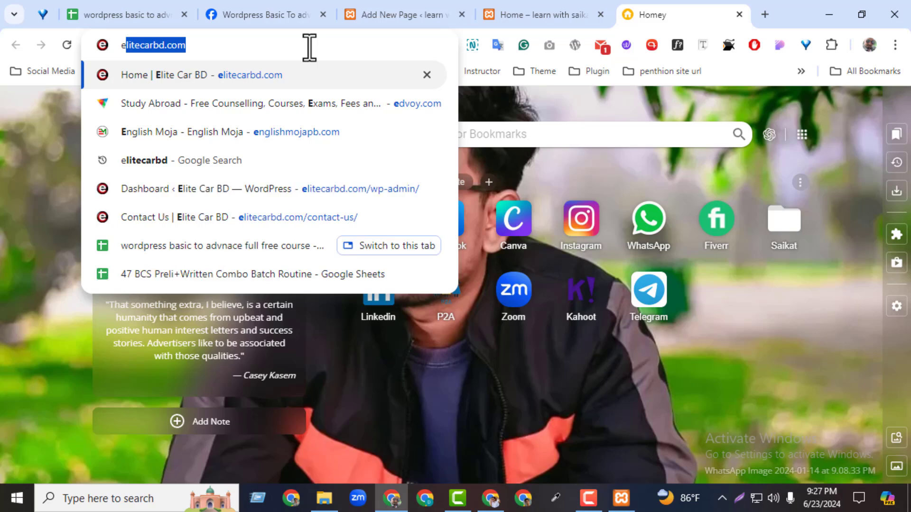
key("Return")
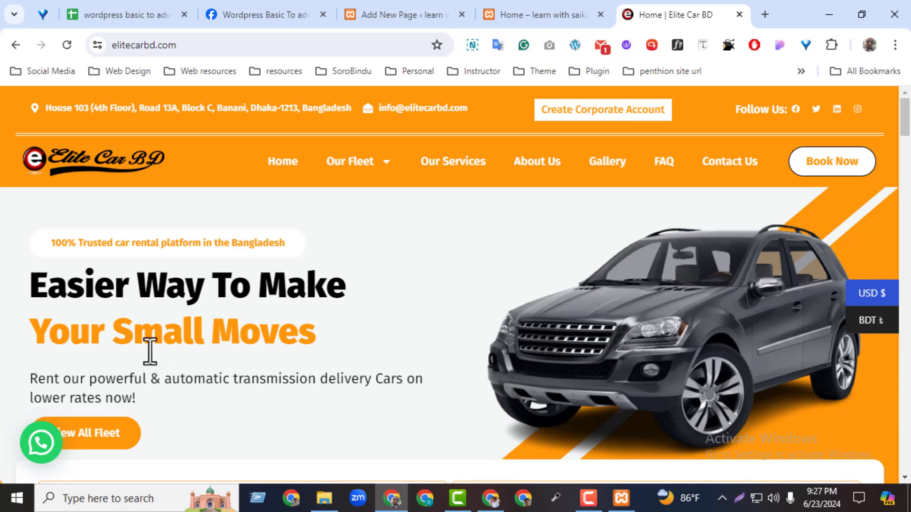
left_click(520, 14)
left_click(91, 281)
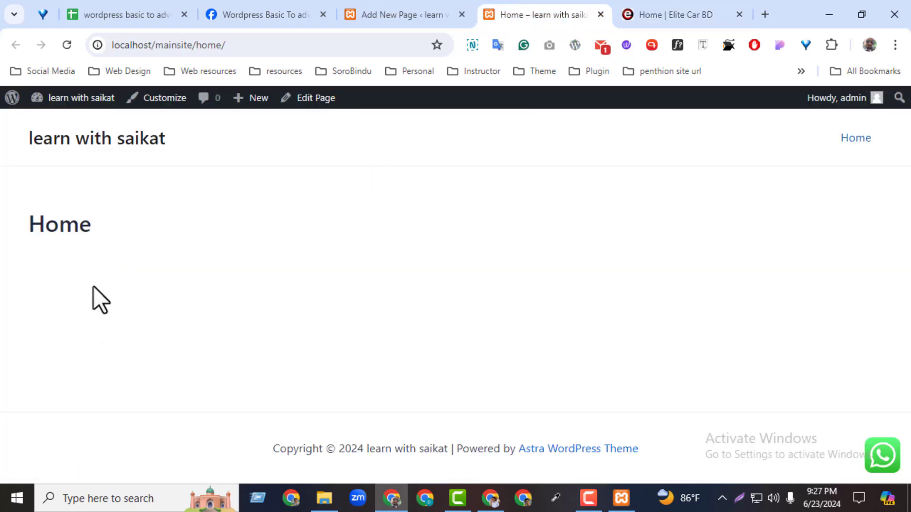
- Hide the title of the Home page, update the page and reload its live view
left_click(365, 19)
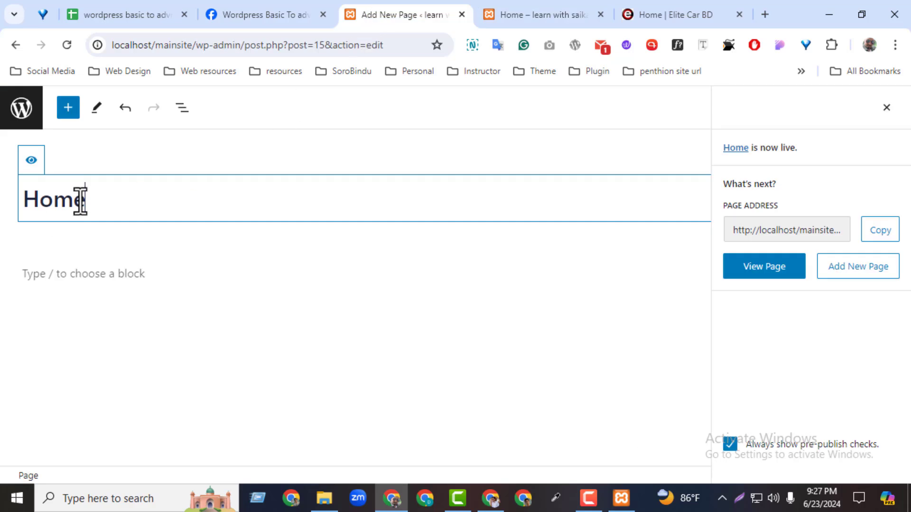
left_click(31, 161)
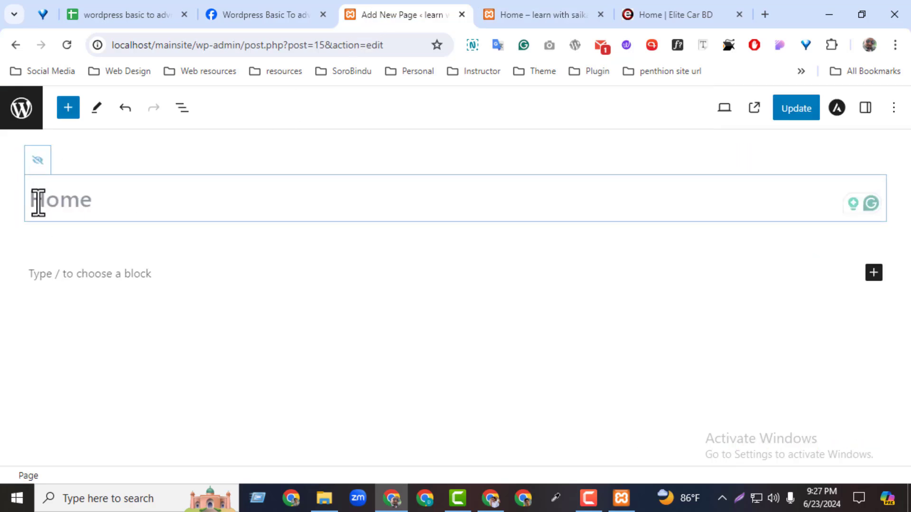
left_click(798, 114)
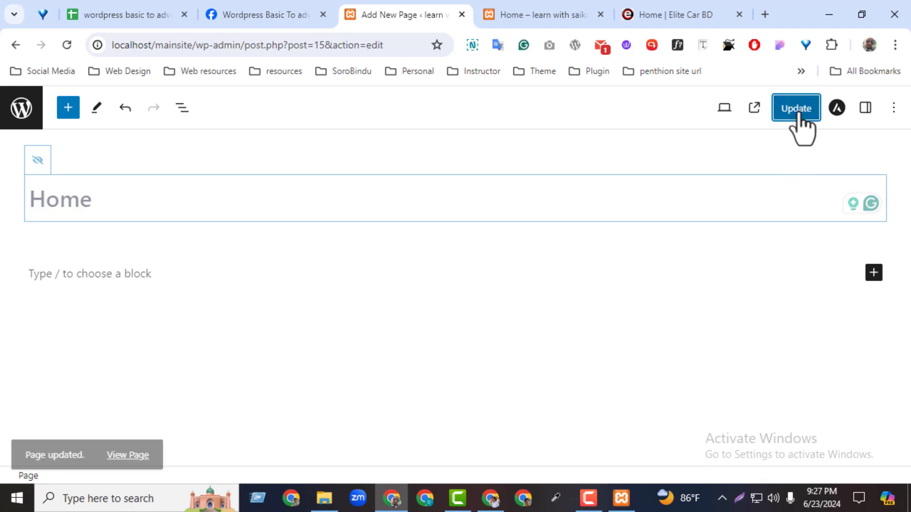
left_click(590, 14)
left_click(67, 45)
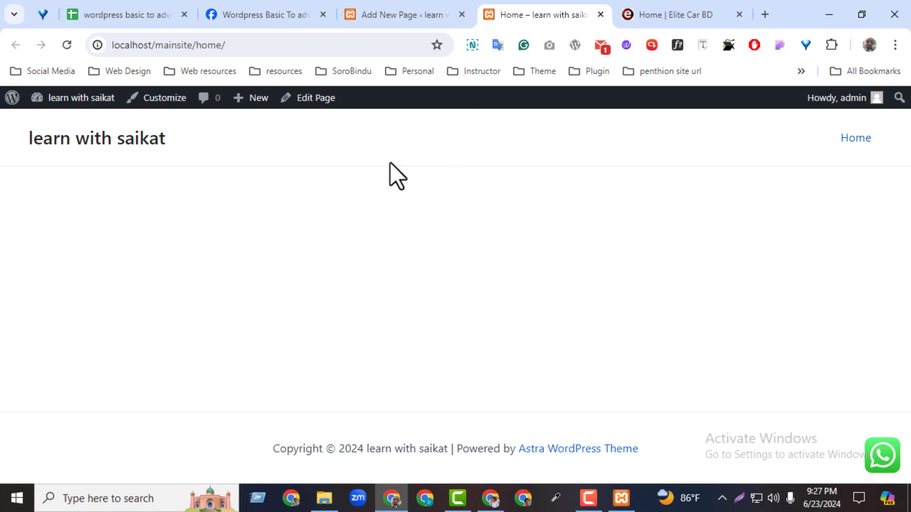
- Frame the live Home page's header, content area and footer one after another with the screenshot tool, discarding each capture
left_click(740, 496)
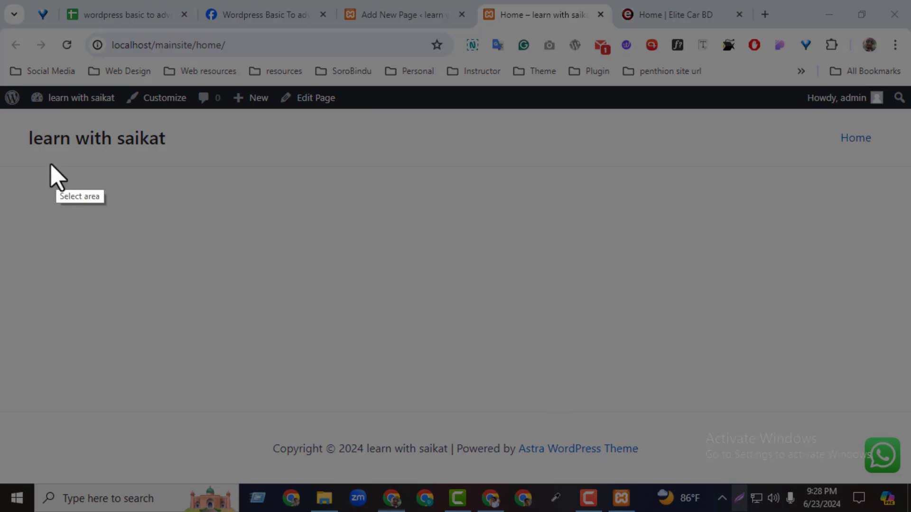
left_click_drag(1, 112, 904, 163)
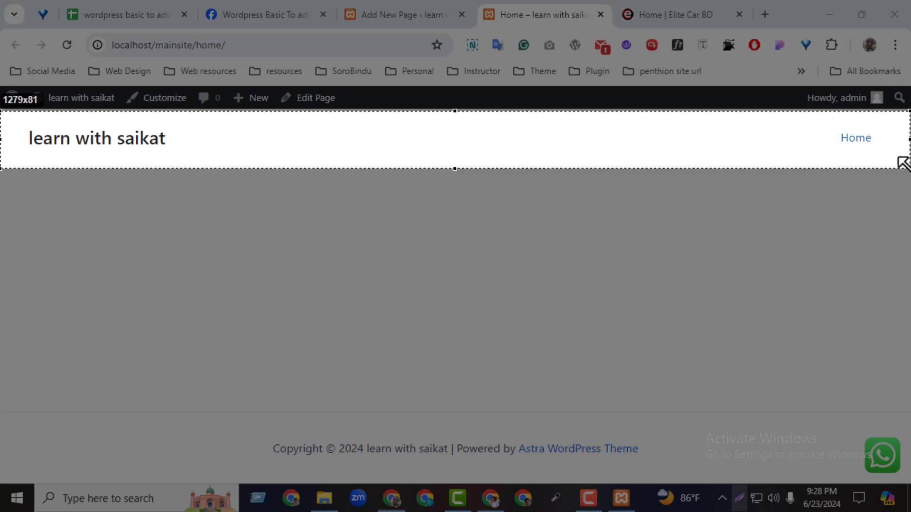
left_click(900, 182)
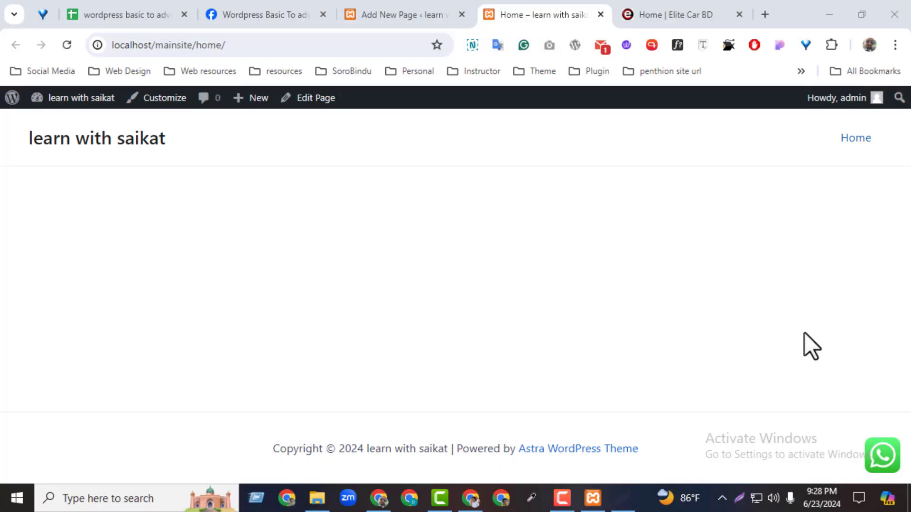
left_click(741, 497)
left_click_drag(1, 168, 896, 412)
left_click(891, 425)
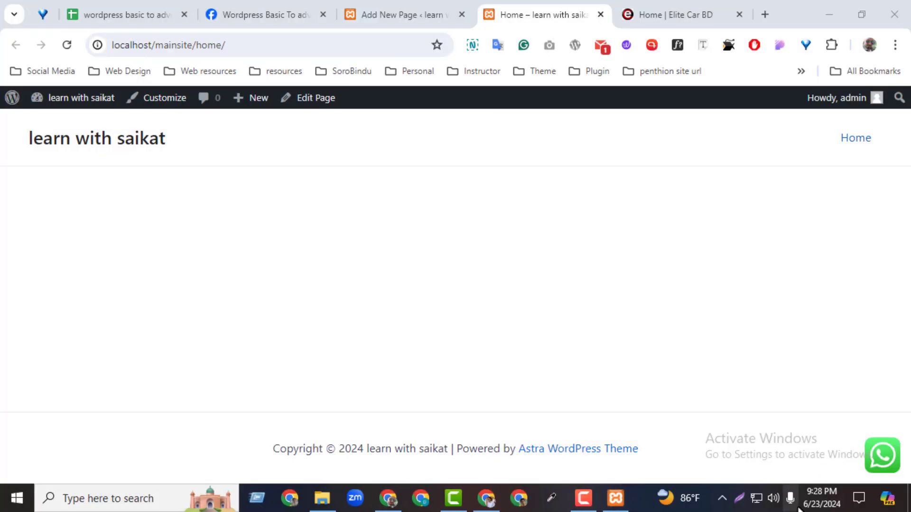
left_click(740, 497)
left_click_drag(6, 418, 908, 489)
left_click(897, 403)
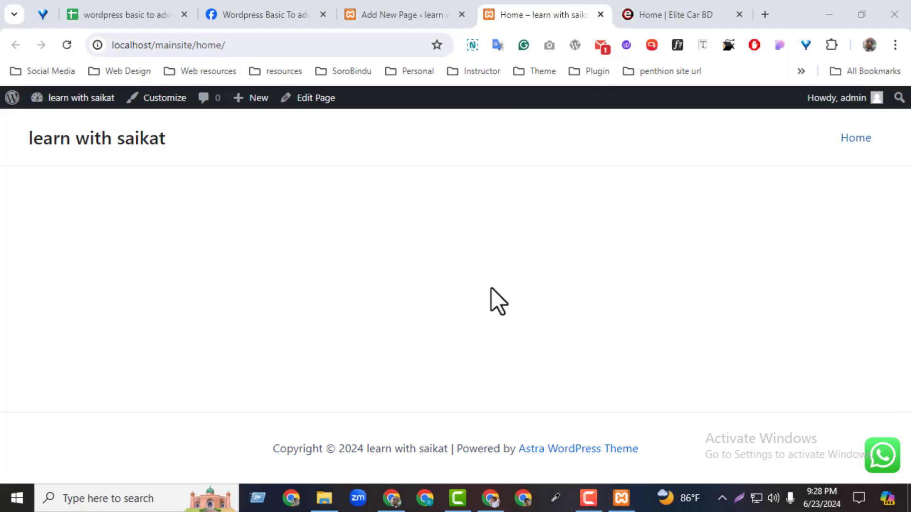
- Frame the empty content area between the header and footer again, then discard the capture
left_click(738, 497)
left_click_drag(2, 159, 909, 426)
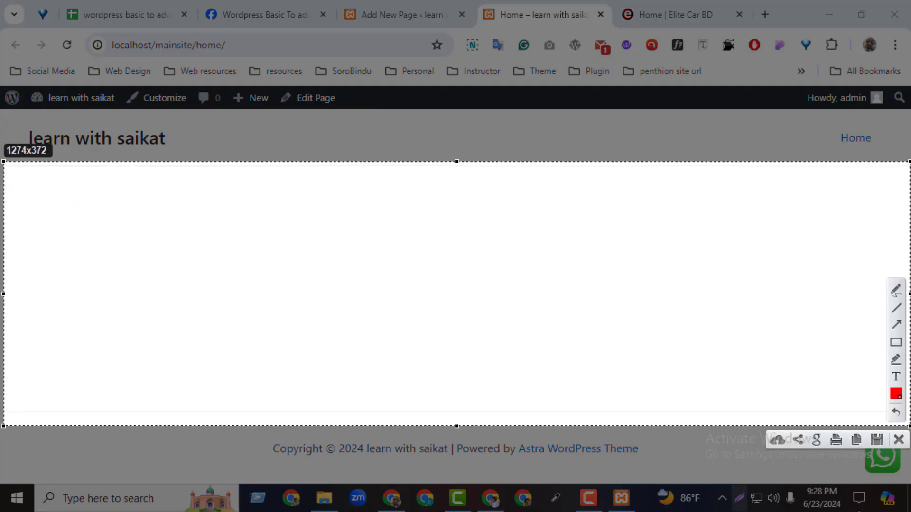
left_click(899, 439)
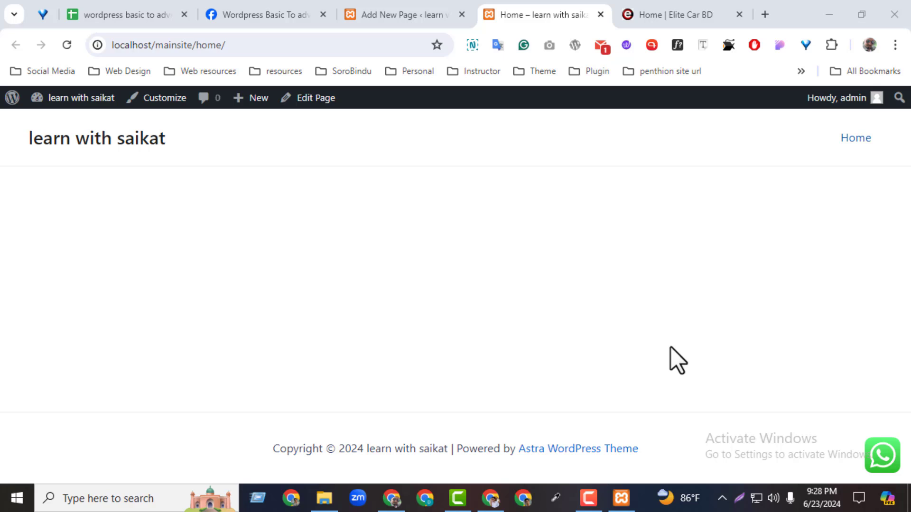
- Open the Home page for editing from its live view, compare it with the editor already open, and close the duplicate tab
left_click(384, 17)
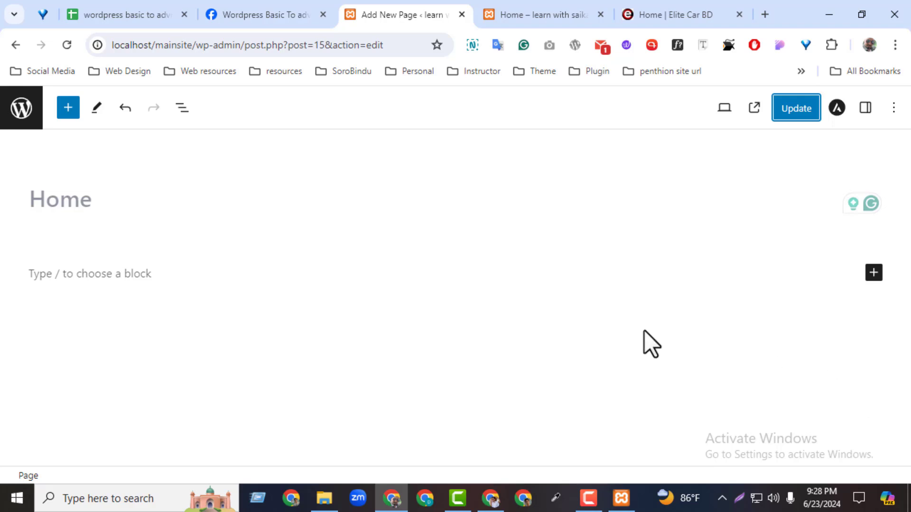
left_click(534, 15)
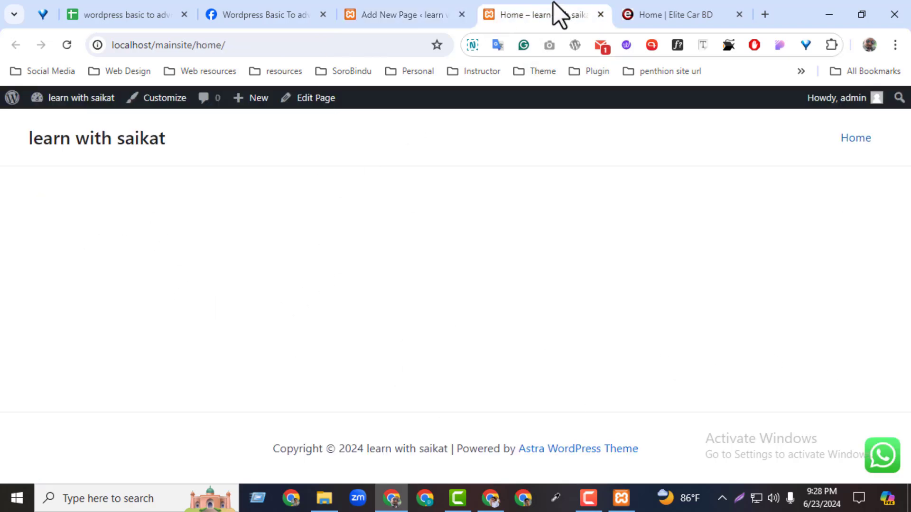
left_click(314, 99)
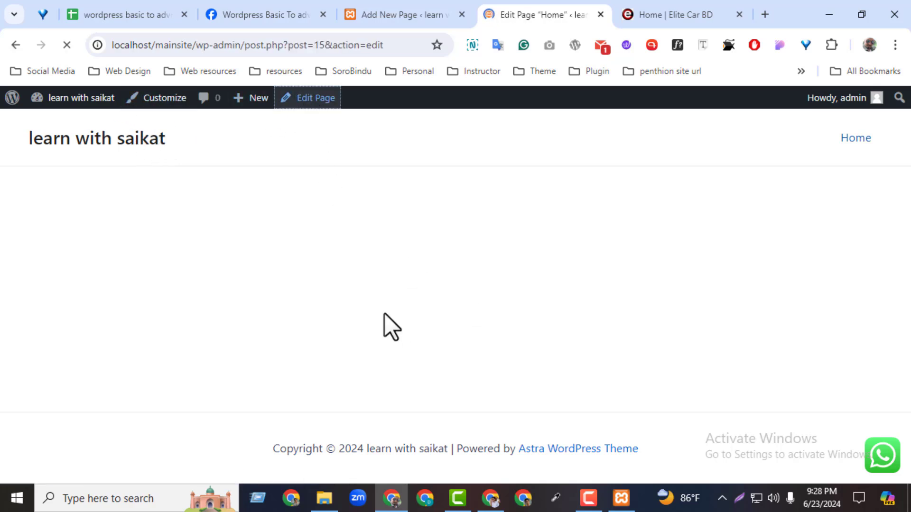
left_click(386, 14)
left_click(575, 14)
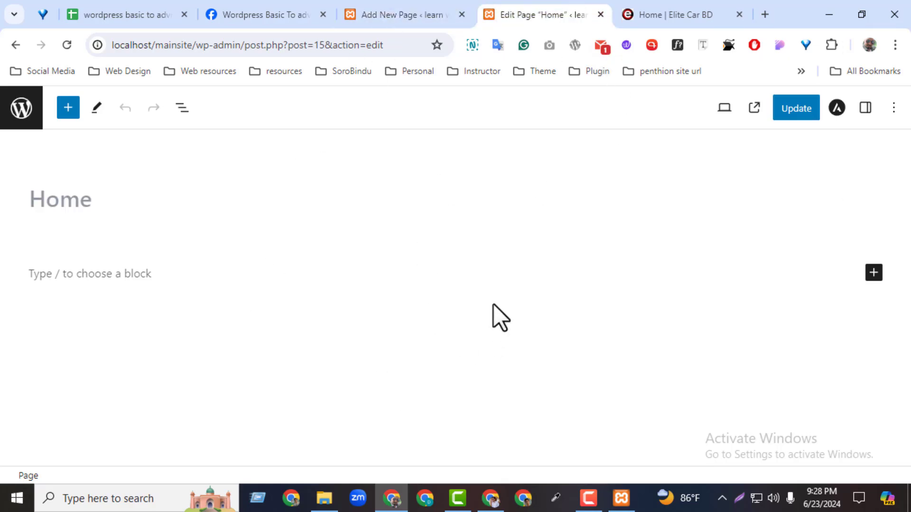
left_click(599, 15)
left_click(419, 18)
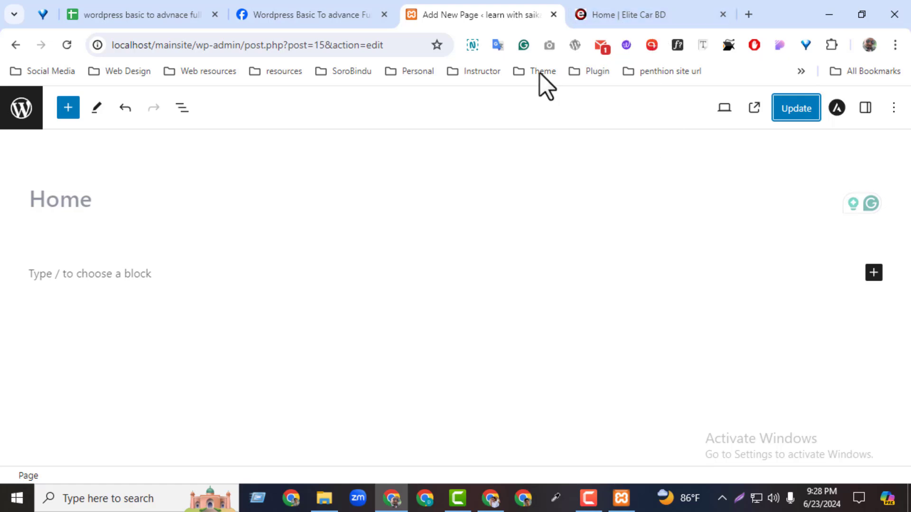
- Update the Home page and open its live view in a new tab
left_click(805, 112)
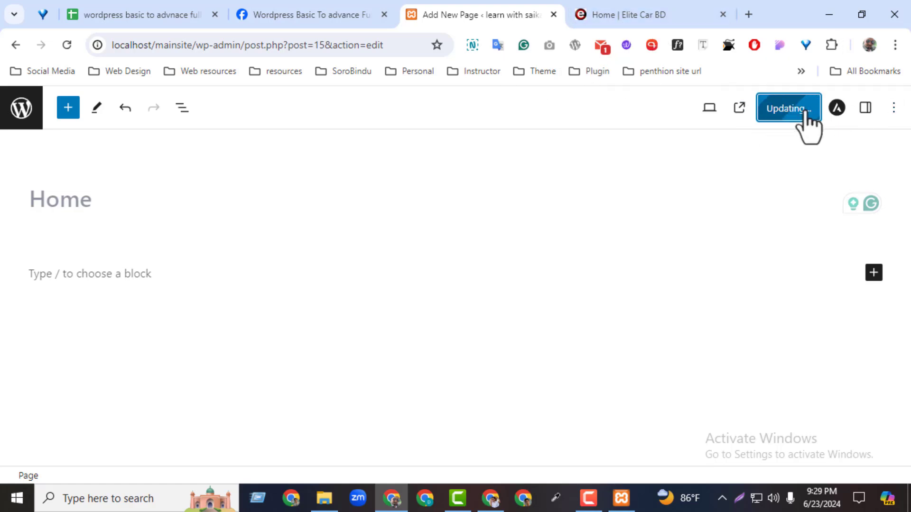
right_click(144, 441)
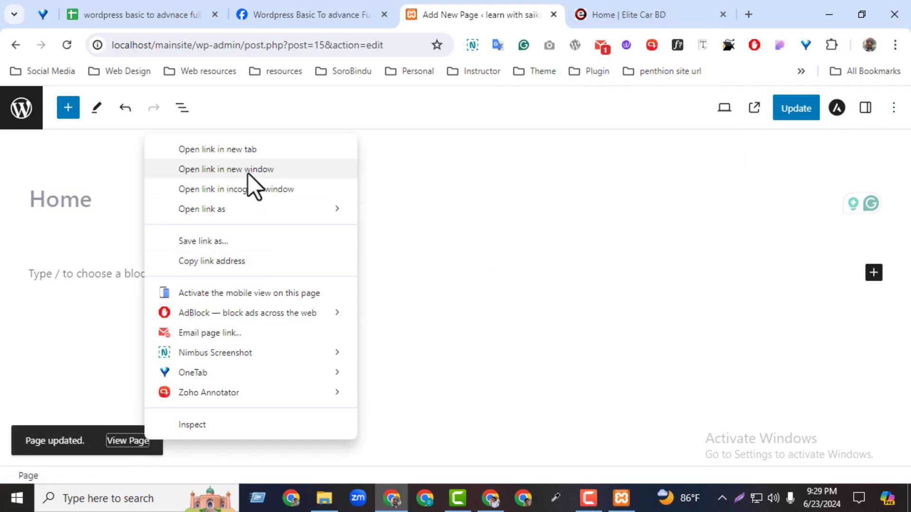
left_click(245, 156)
left_click(519, 18)
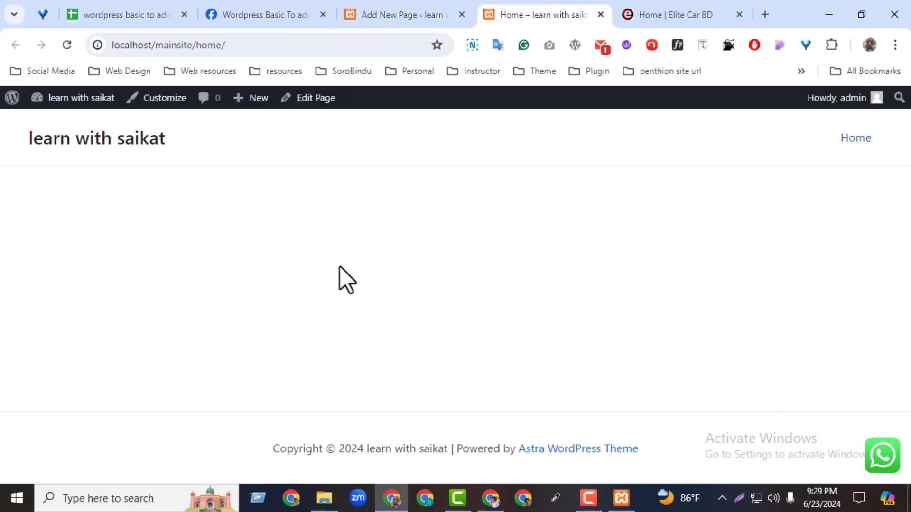
- Examine the live Home page's address and compare the live view with the page editor
left_click(172, 45)
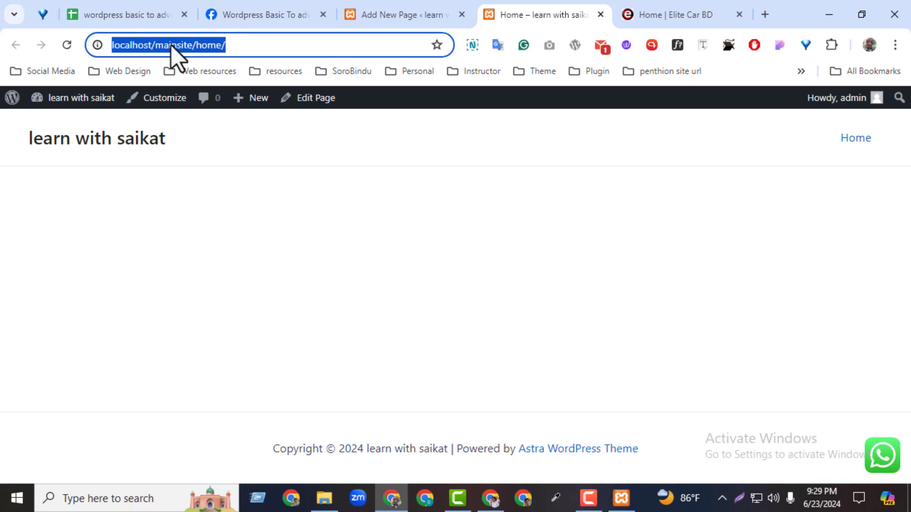
left_click(172, 45)
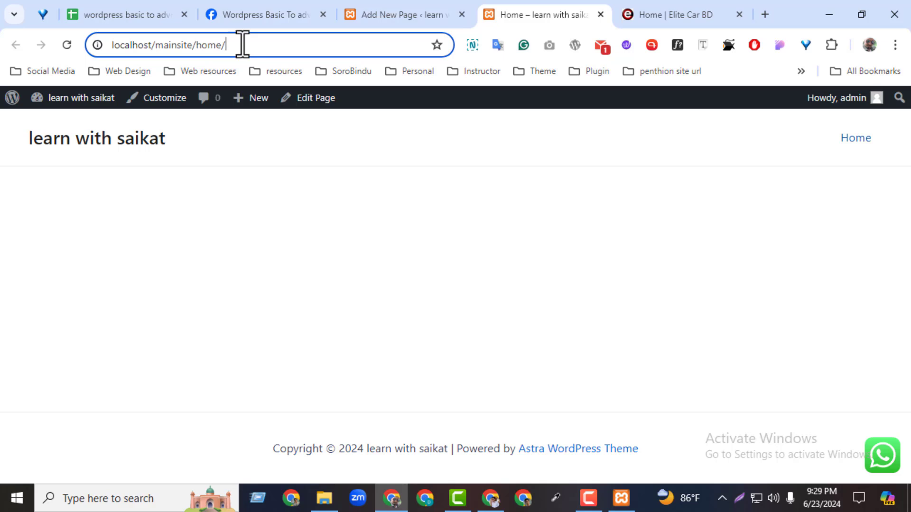
left_click_drag(243, 44, 88, 62)
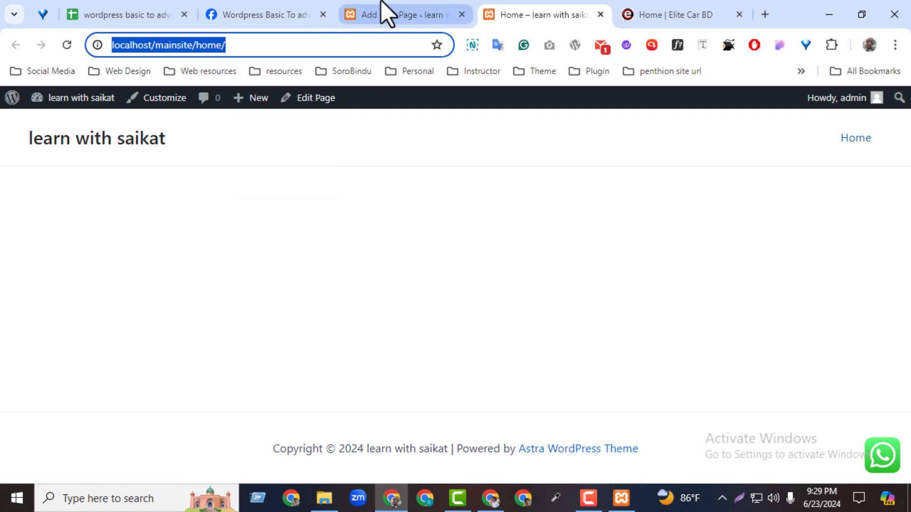
left_click(386, 13)
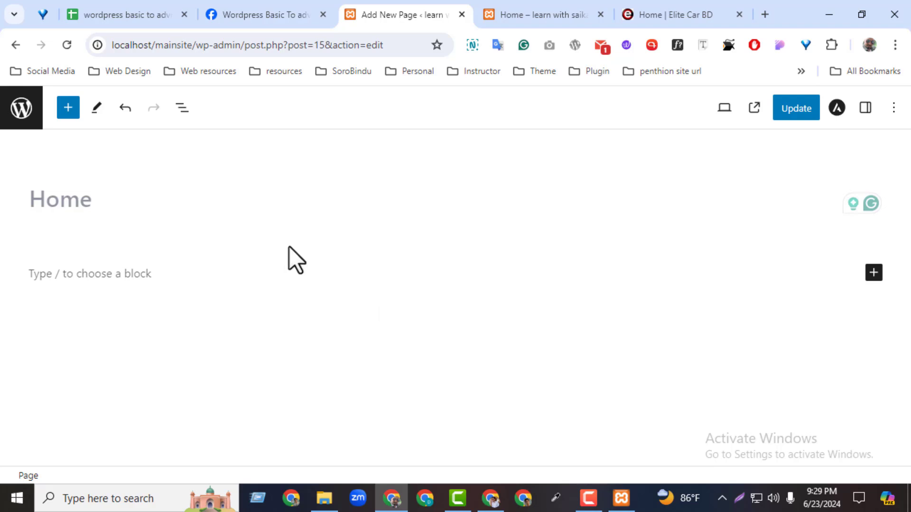
left_click(513, 4)
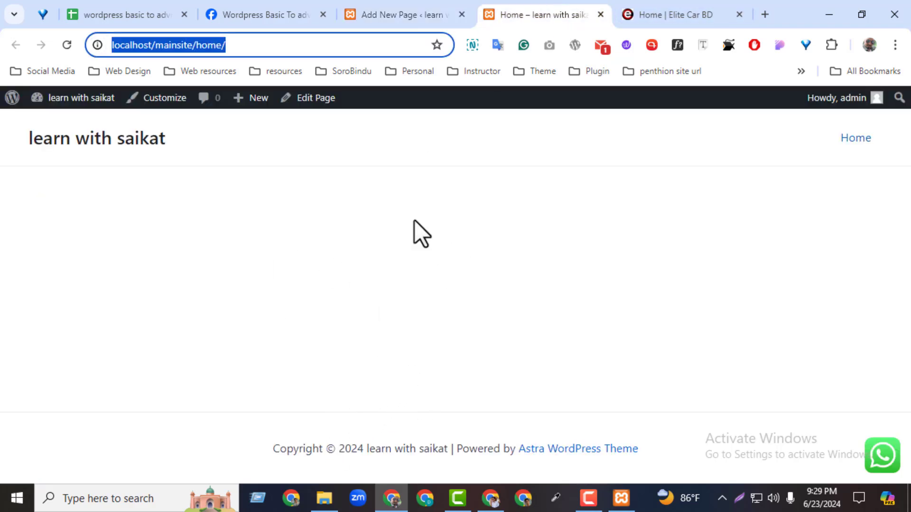
left_click(408, 14)
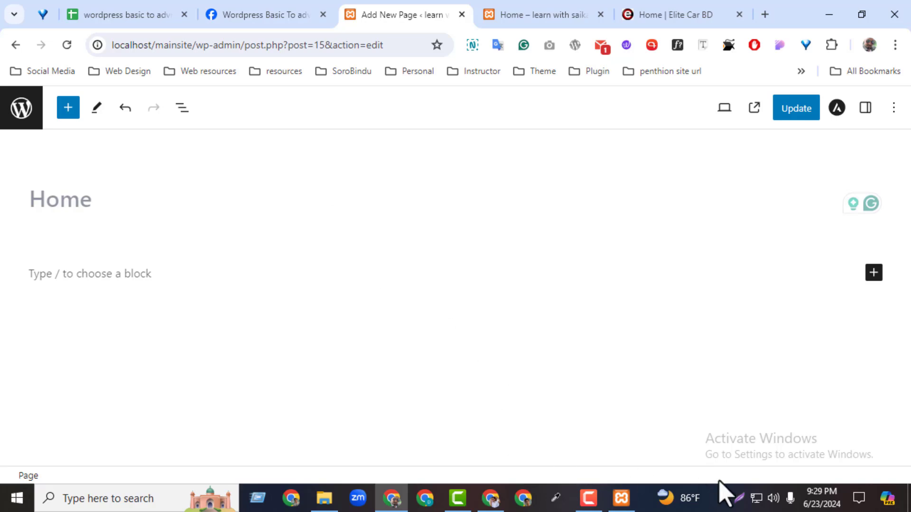
- Frame the editor's top toolbar with the screenshot tool to examine its controls, discarding each capture
left_click(739, 497)
left_click_drag(1, 84, 910, 133)
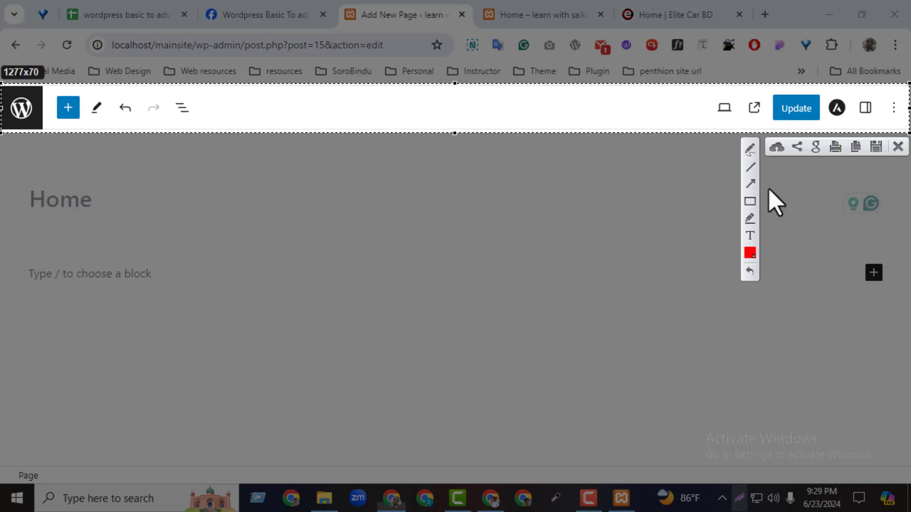
left_click(898, 147)
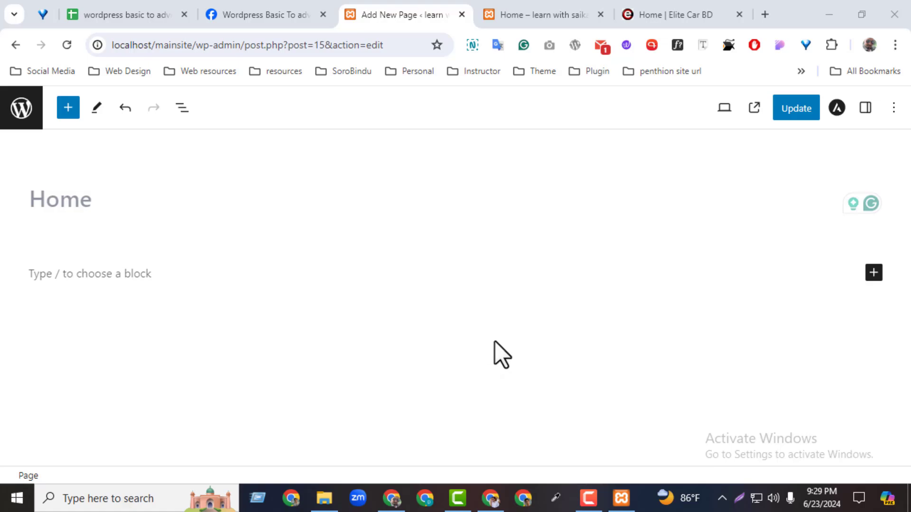
left_click(738, 498)
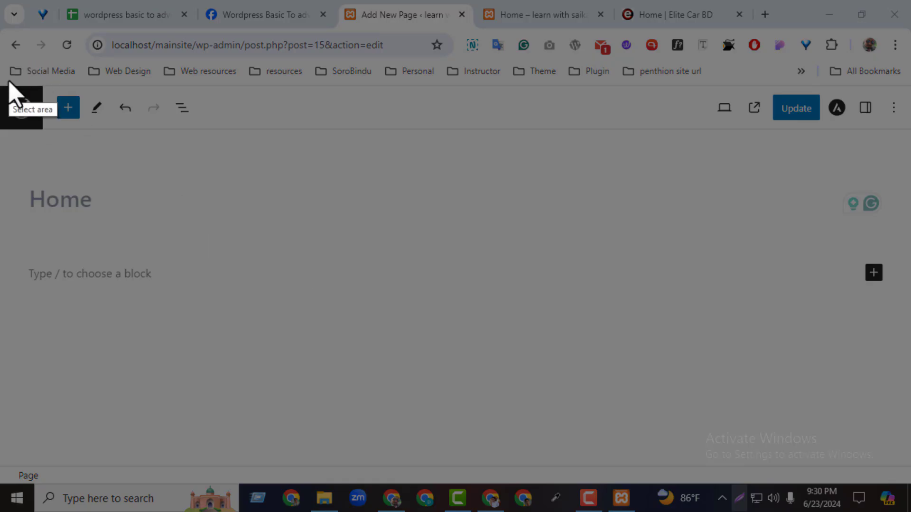
left_click_drag(9, 80, 910, 133)
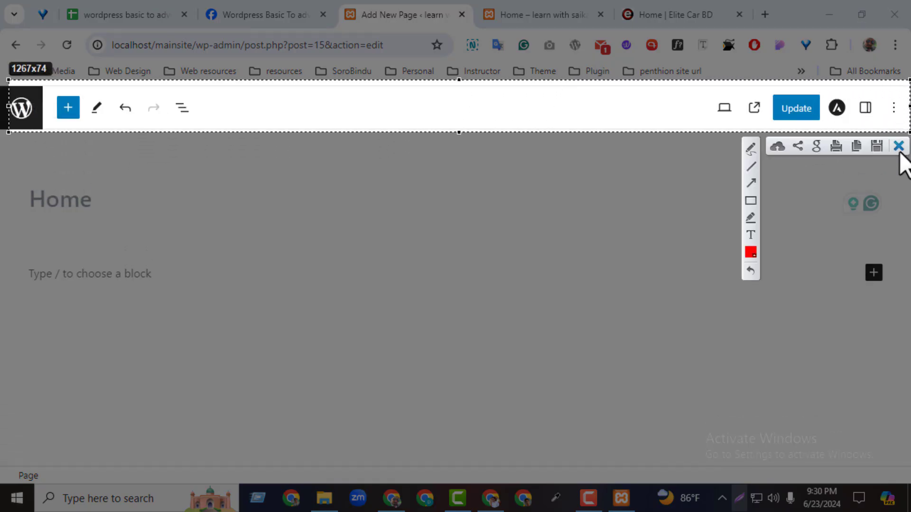
left_click(901, 144)
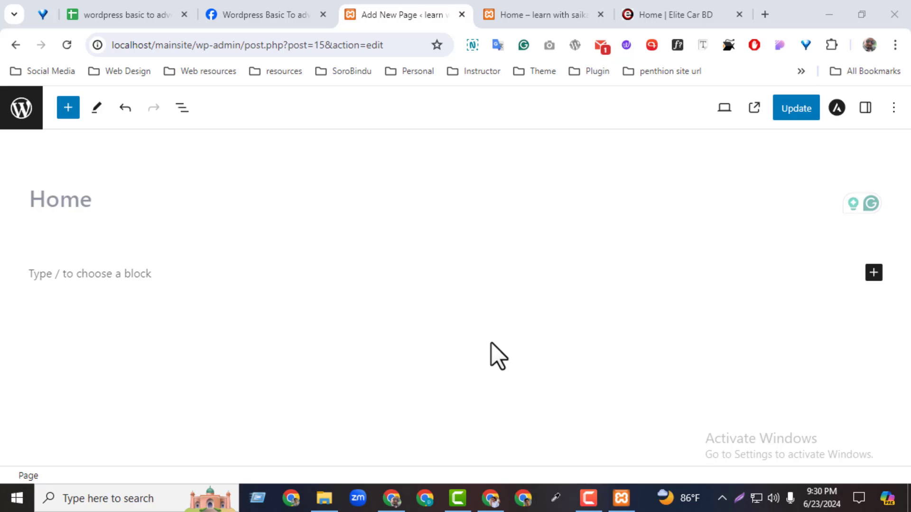
- Show the editor's settings sidebar and compare its Page and Block settings, checking the live page as well
left_click(865, 110)
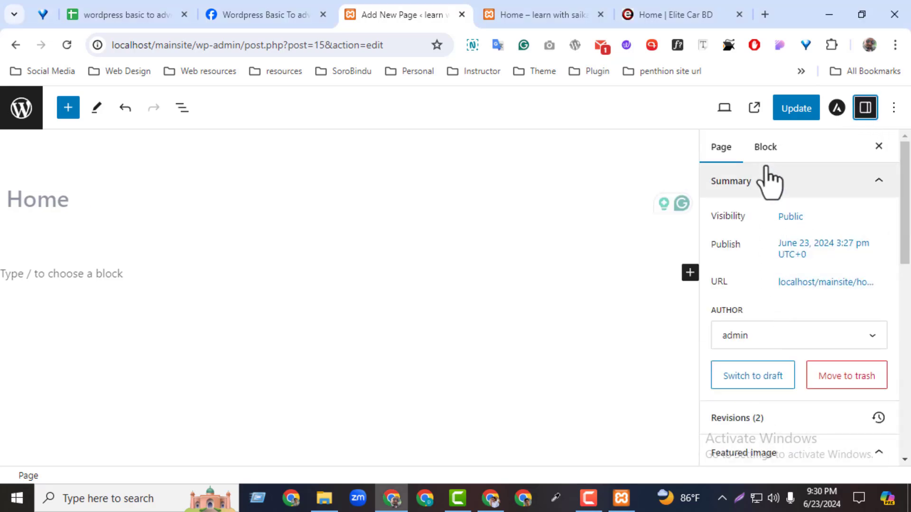
left_click(733, 151)
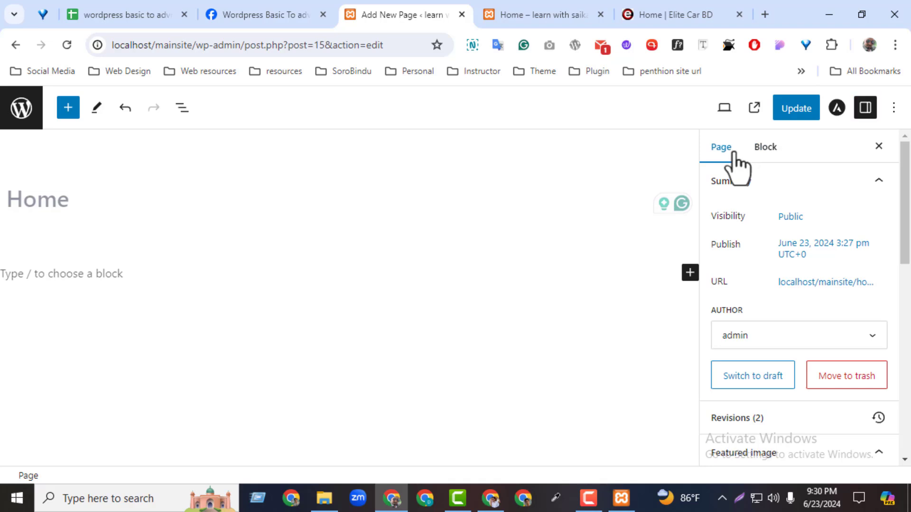
left_click(761, 155)
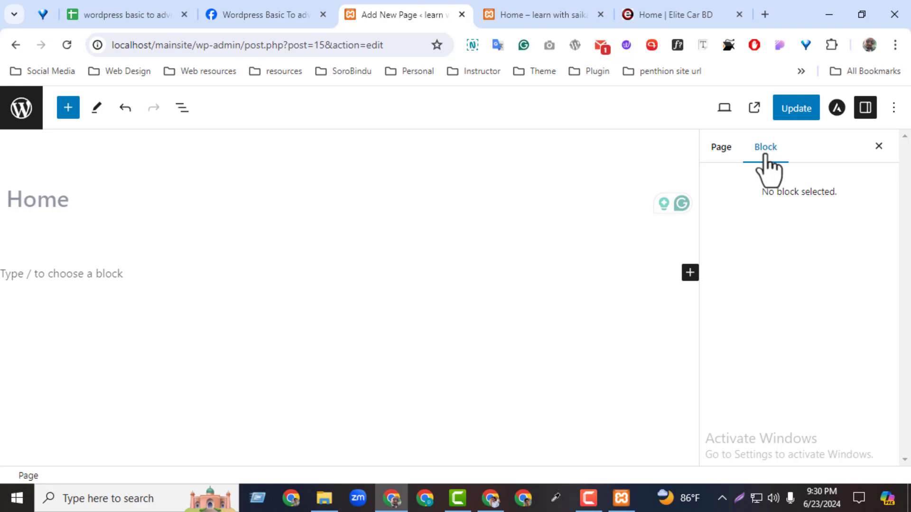
left_click(731, 151)
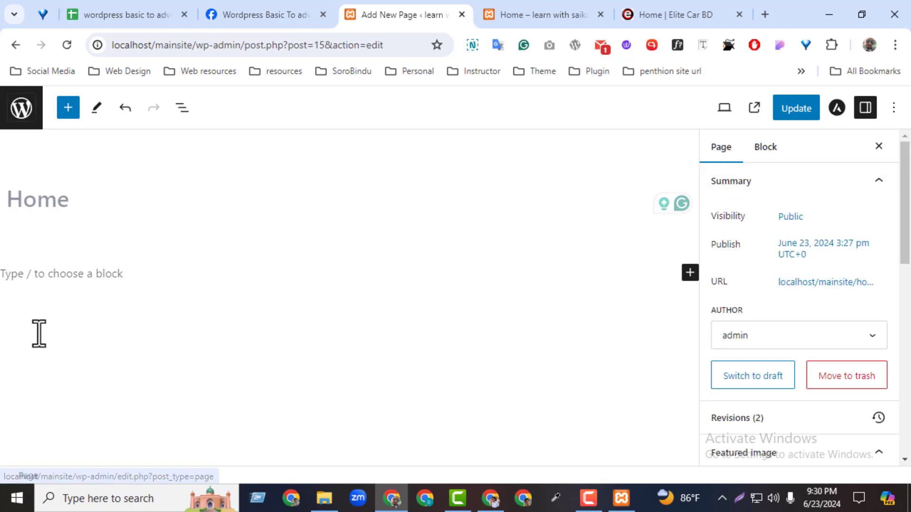
left_click(534, 4)
left_click(427, 5)
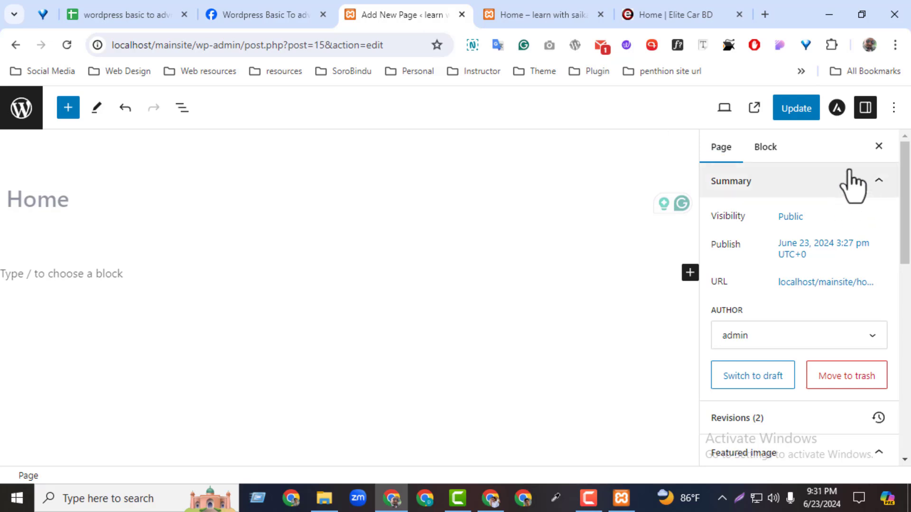
- Review the Home page's settings from Summary, Author and Revisions to Featured image and Discussion, and compare them with the Block settings
mouse_move(905, 224)
left_mouse_down()
mouse_move(904, 264)
mouse_move(907, 217)
left_mouse_up()
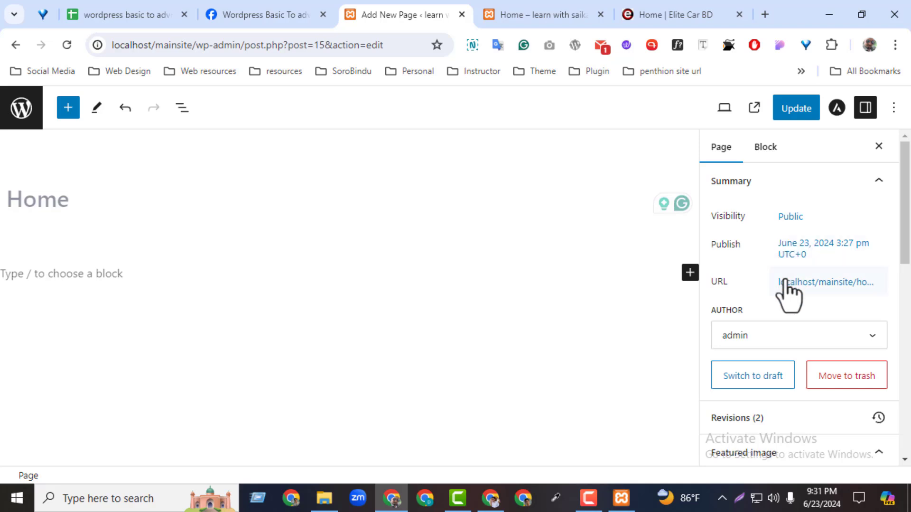
left_click_drag(906, 237, 906, 263)
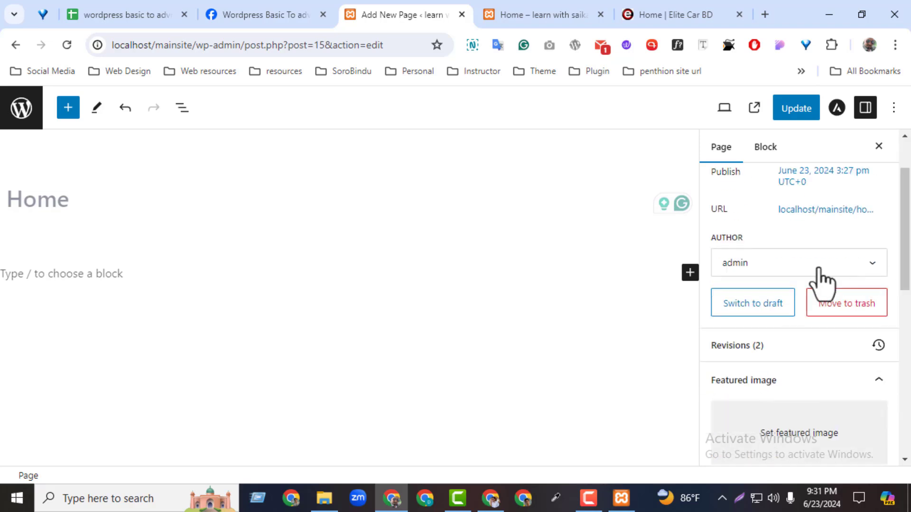
left_click(816, 269)
left_click(760, 290)
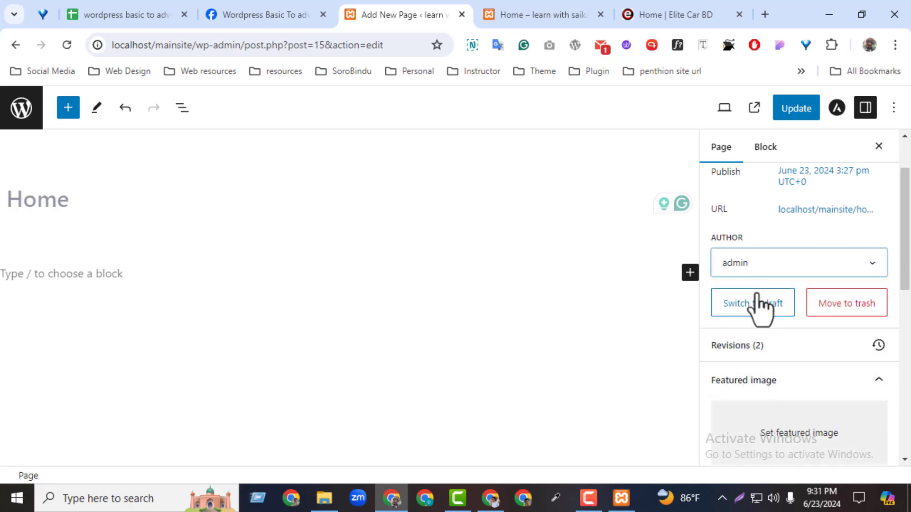
scroll(904, 266, "down", 4)
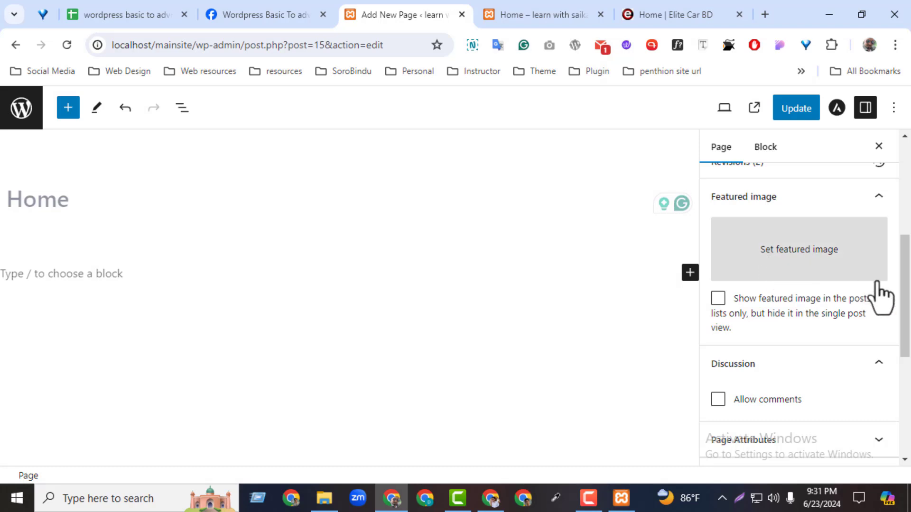
left_click_drag(904, 285, 895, 169)
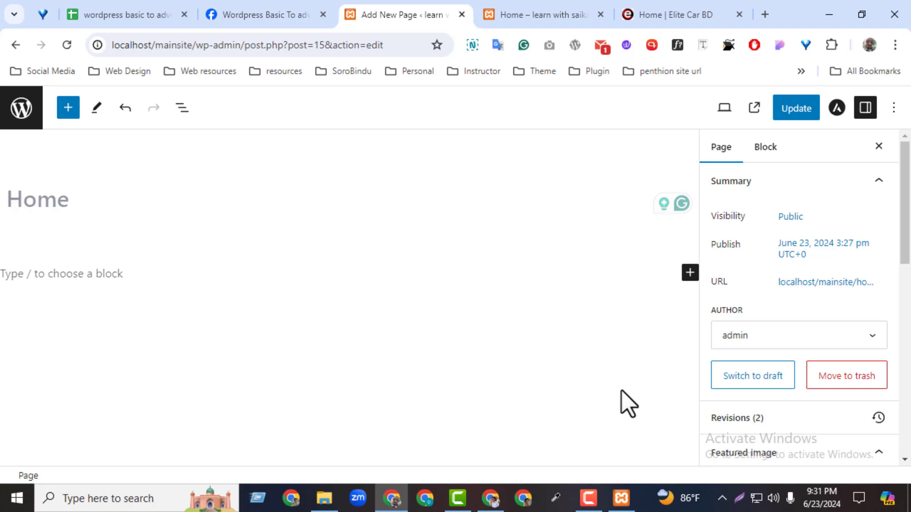
left_click(764, 151)
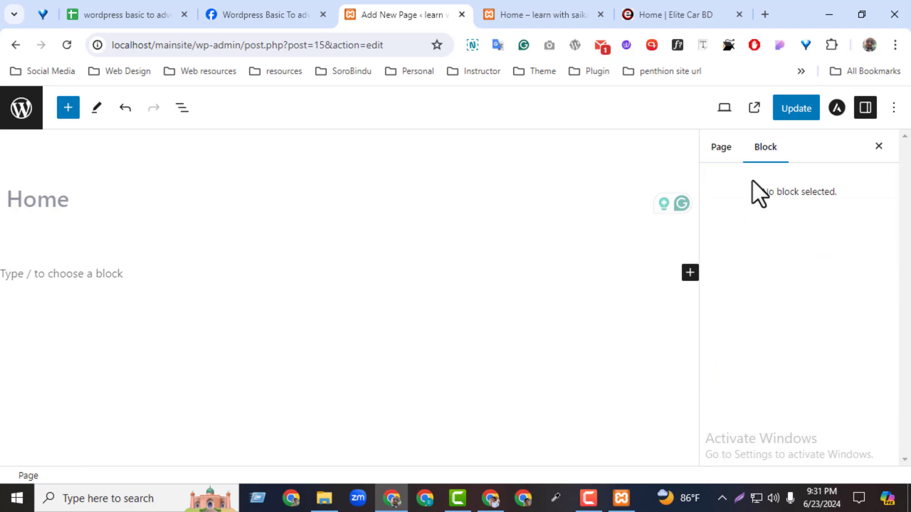
left_click(723, 148)
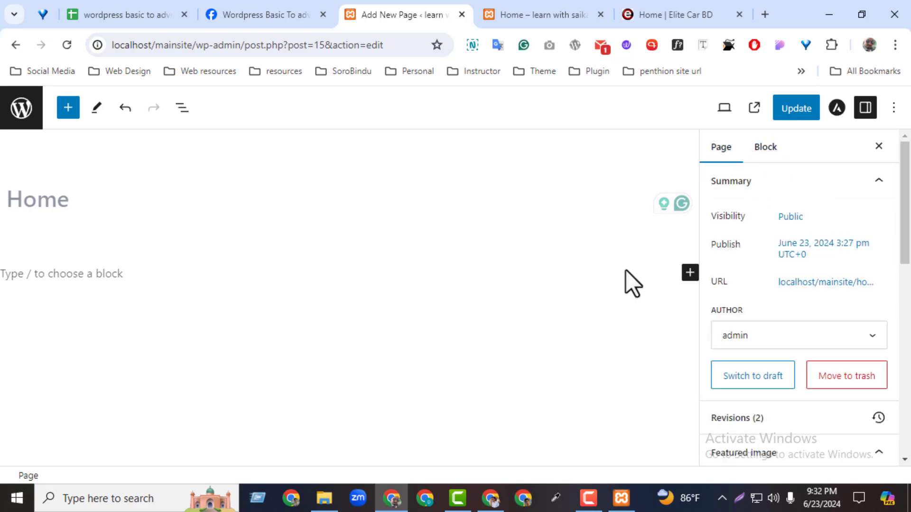
- Show the Astra Settings for the page, examine the container layout and style options, and close them
left_click(834, 113)
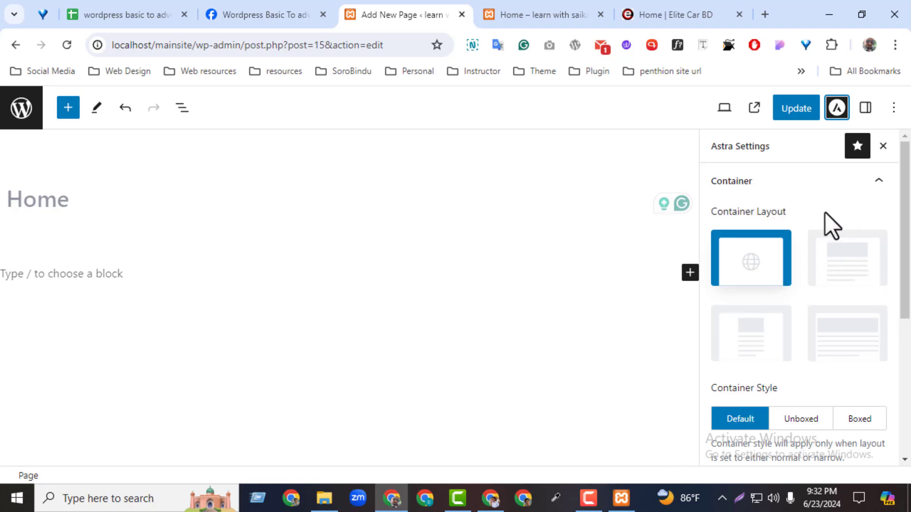
left_click_drag(905, 168, 885, 162)
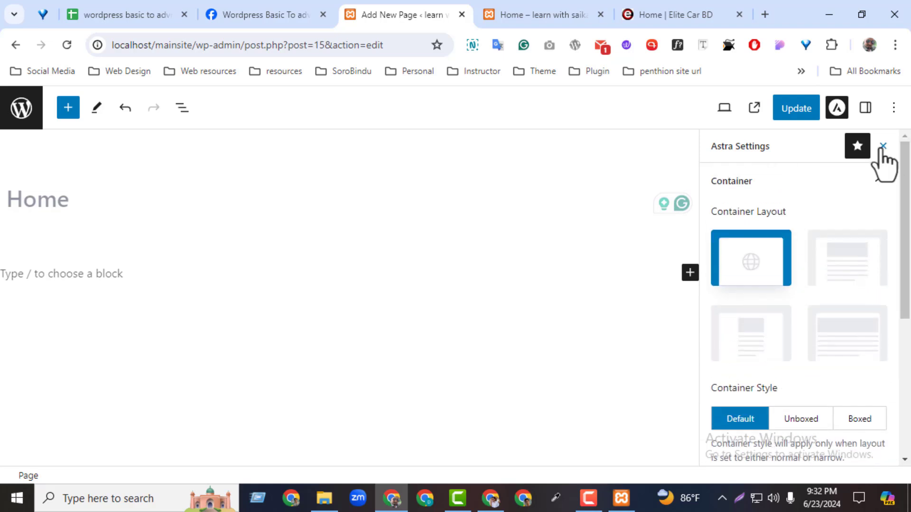
left_click(882, 146)
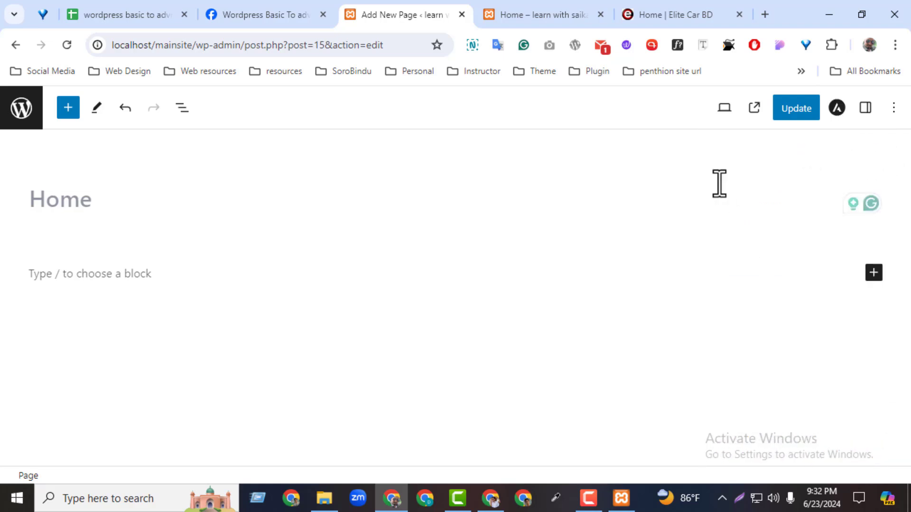
- View the live Home page in a new tab and close it, and preview the page in Tablet, Mobile and Desktop views
left_click(754, 107)
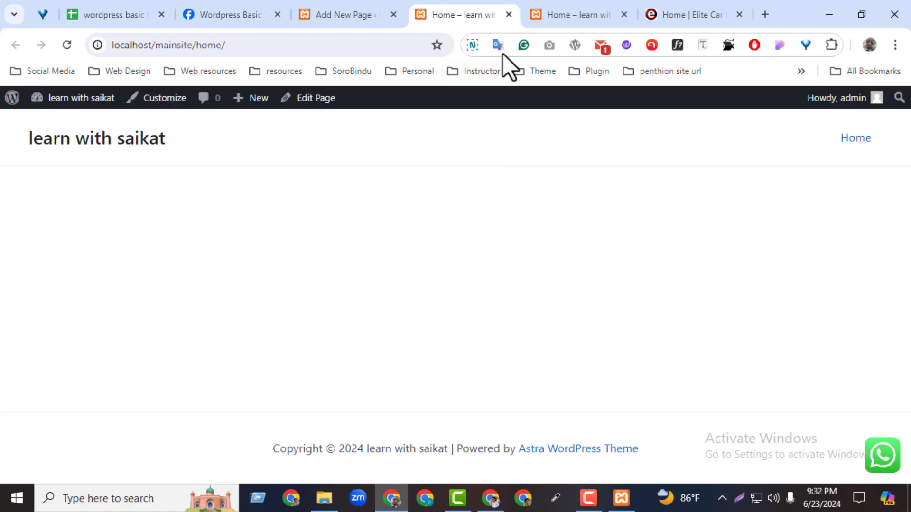
left_click(508, 15)
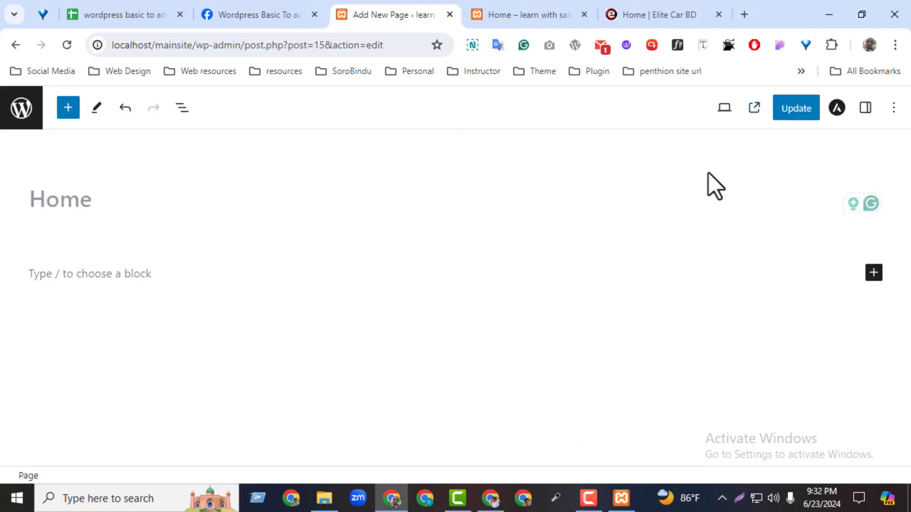
left_click(724, 108)
left_click(589, 179)
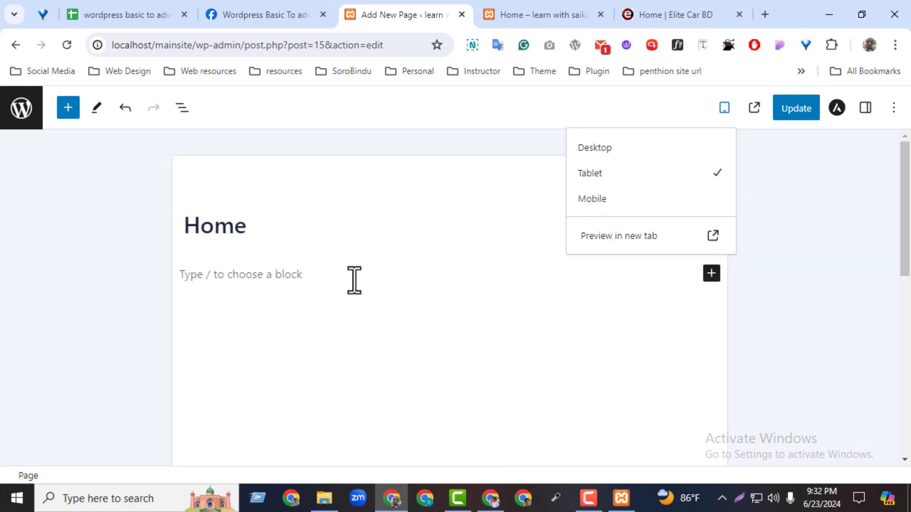
left_click(602, 204)
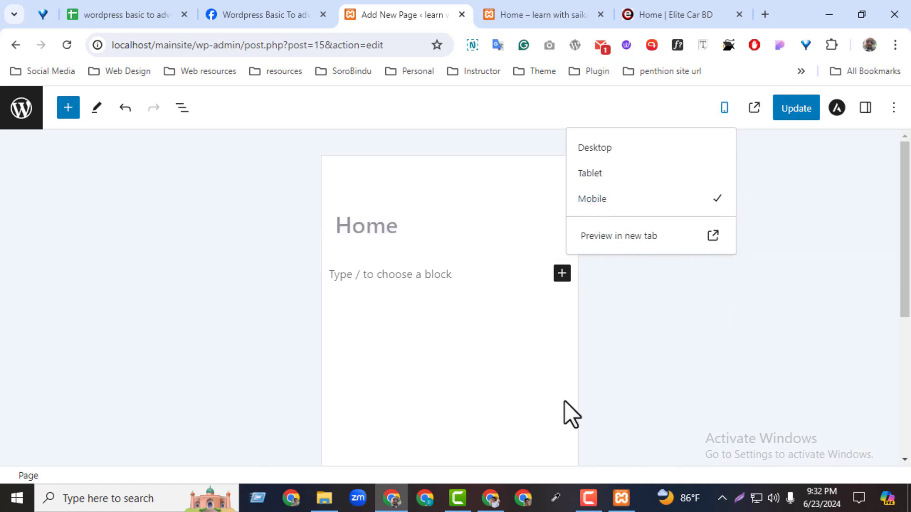
left_click(724, 110)
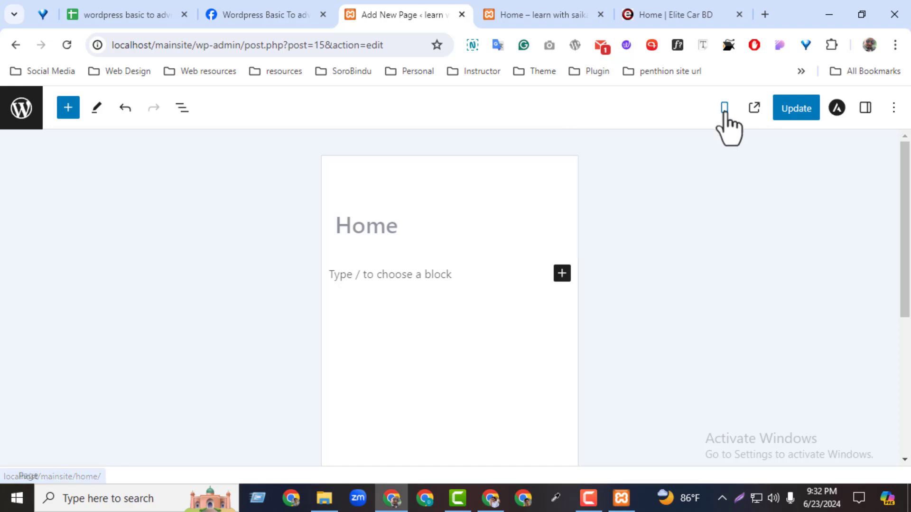
left_click(724, 110)
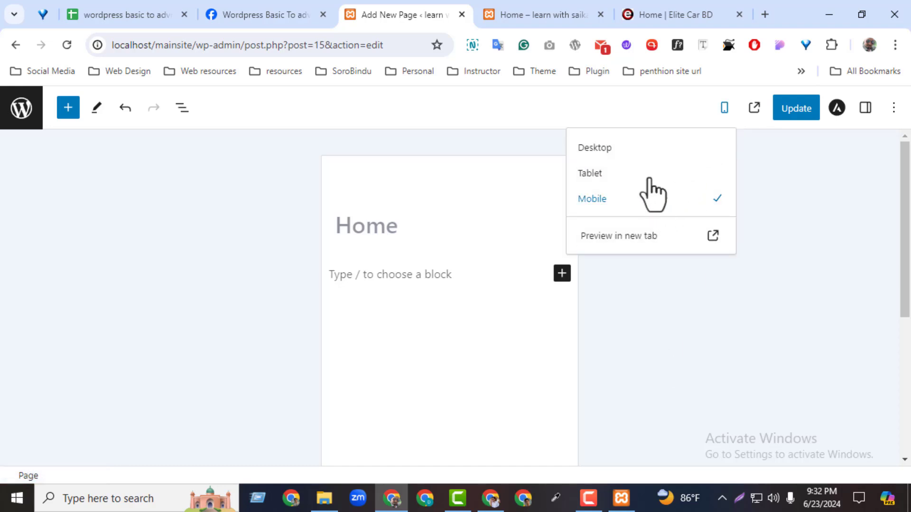
left_click(631, 151)
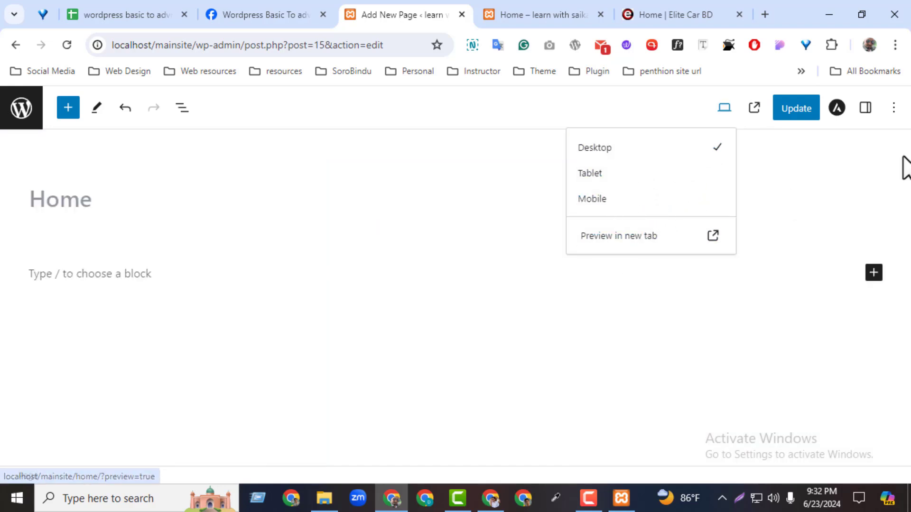
left_click(877, 176)
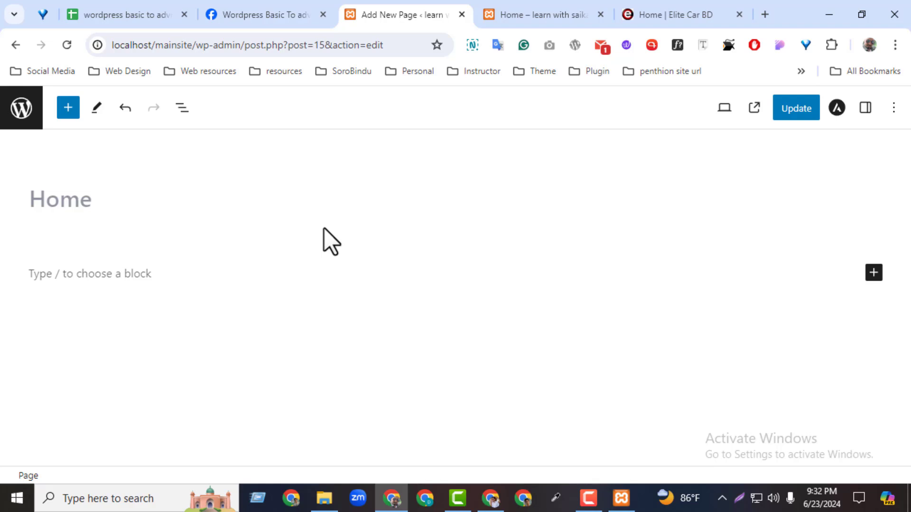
- Open the block inserter and look through its available blocks, closing the Elite Car BD browser tab
left_click(67, 108)
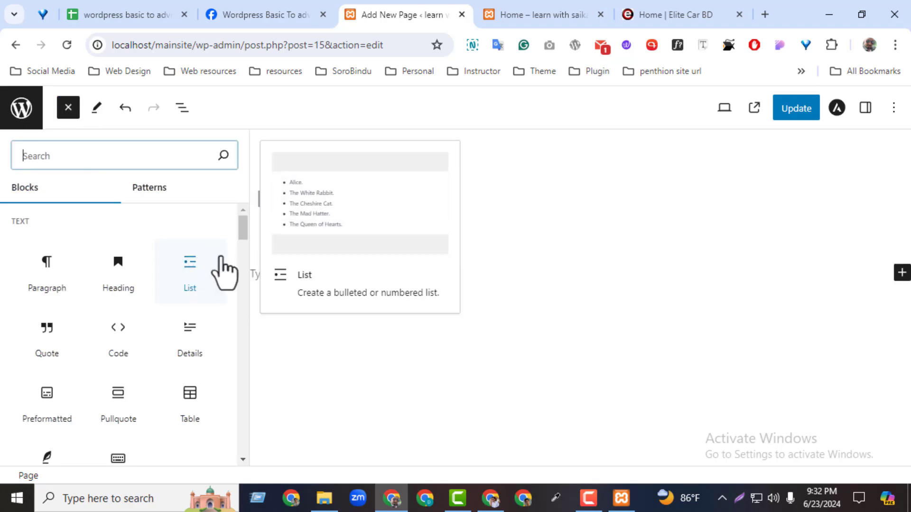
left_click_drag(241, 227, 226, 209)
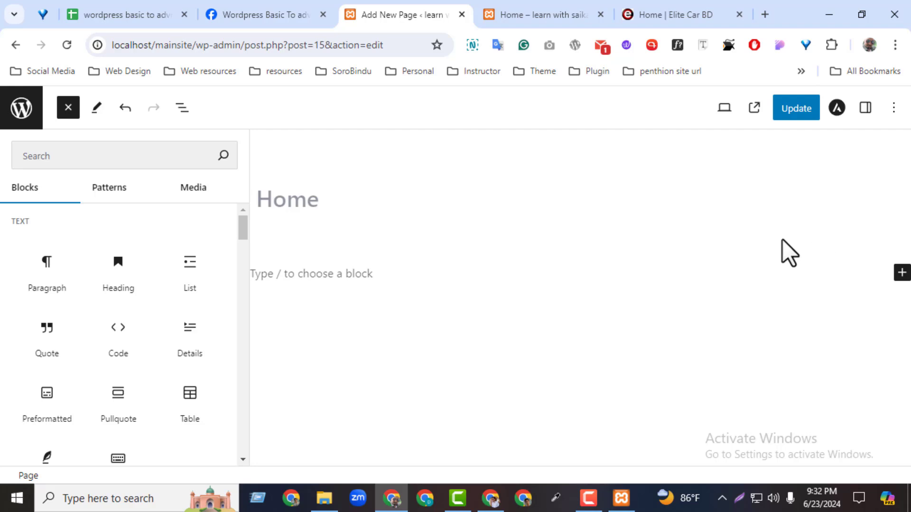
mouse_move(223, 358)
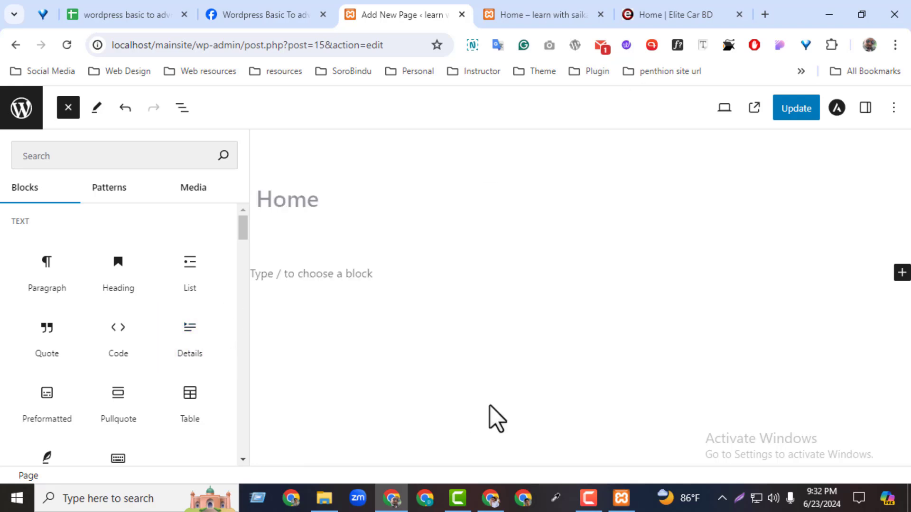
left_click(738, 15)
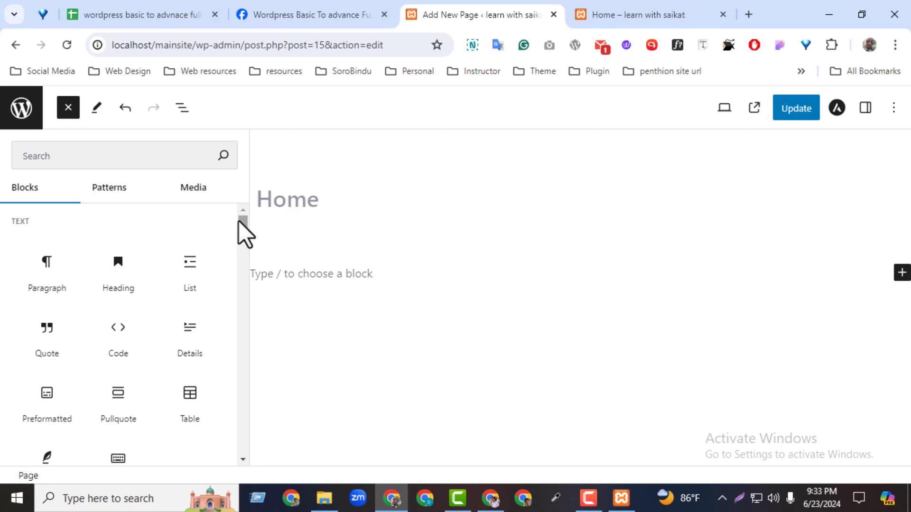
left_click_drag(242, 229, 244, 197)
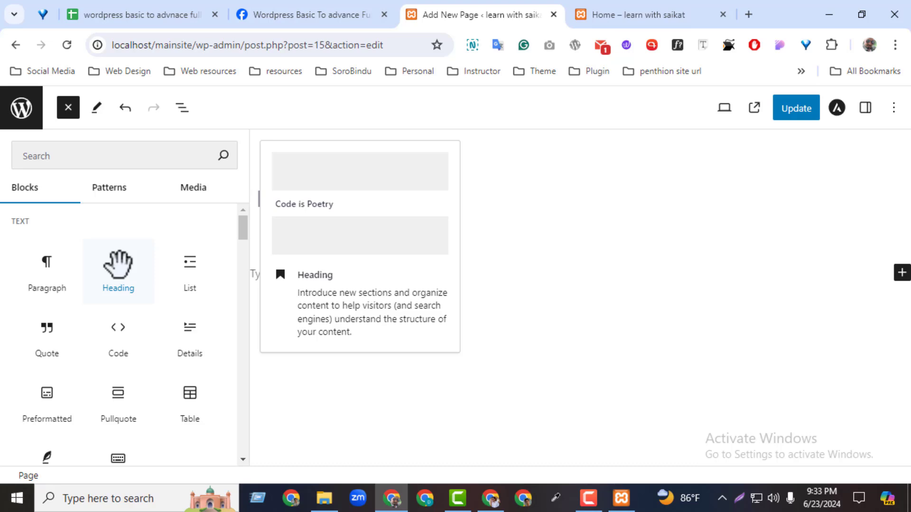
- Insert a Heading block below the Home page title with the text "Learn With Saikat"
left_click(118, 264)
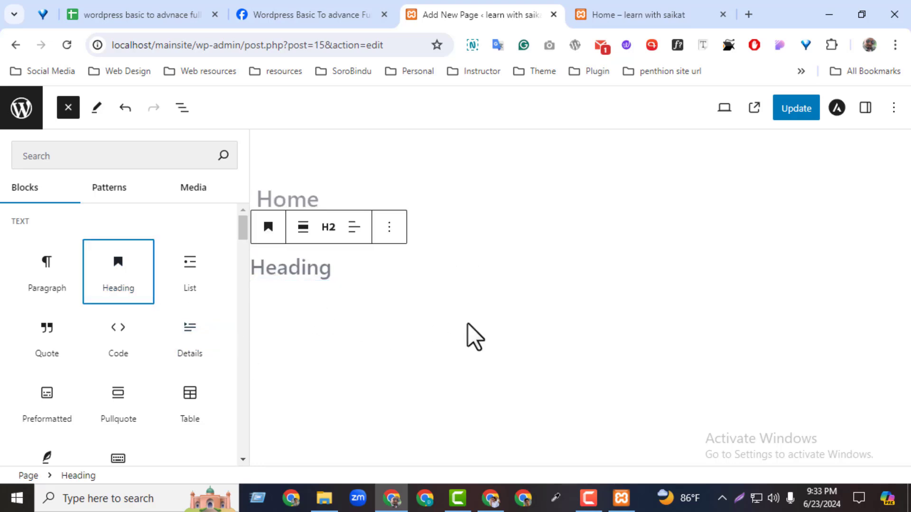
left_click(351, 274)
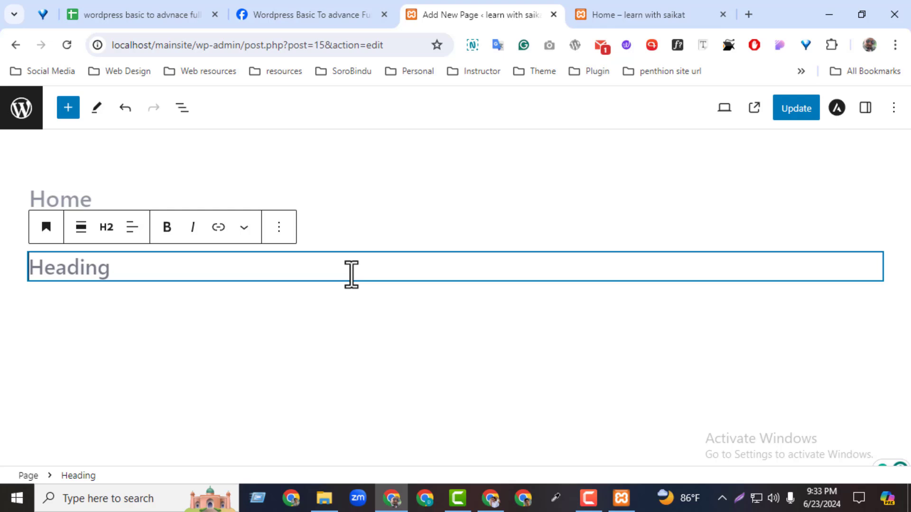
type("Learn With Saikat")
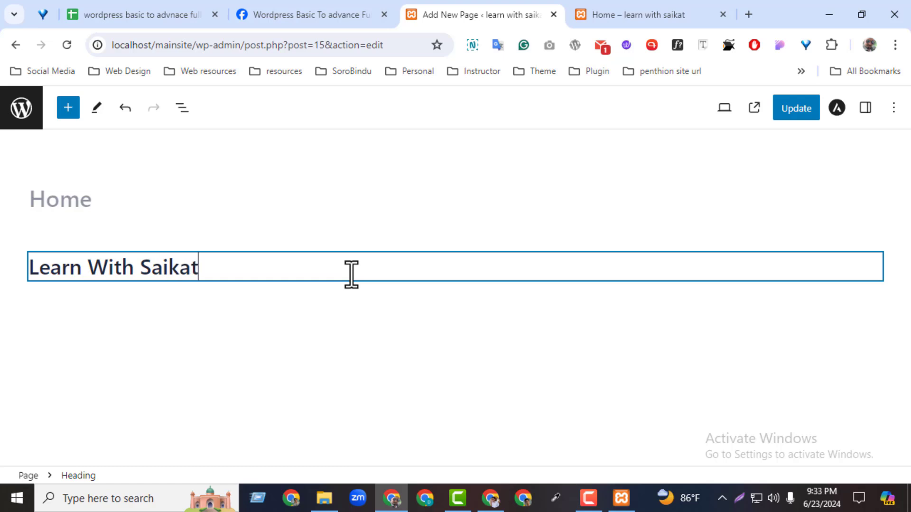
left_click(358, 332)
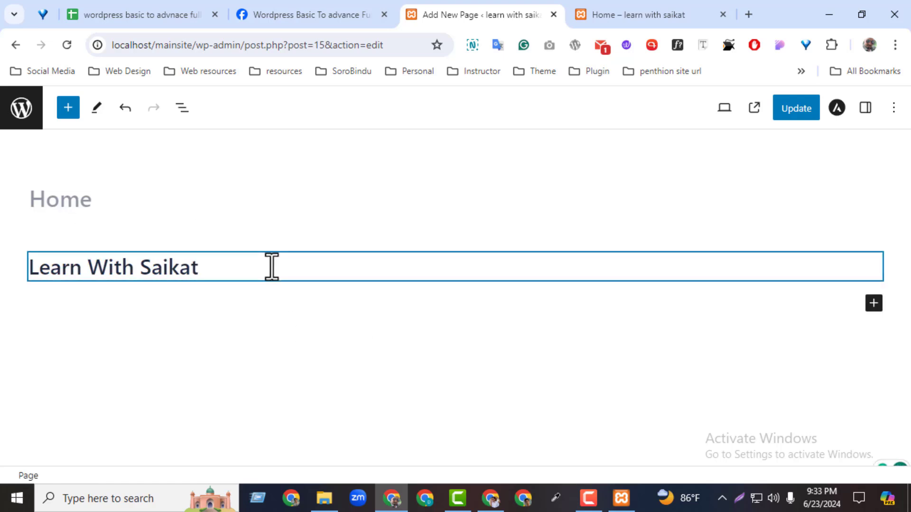
- Update the Home page and reload its live view to check the new heading, returning to the editor
left_click(790, 110)
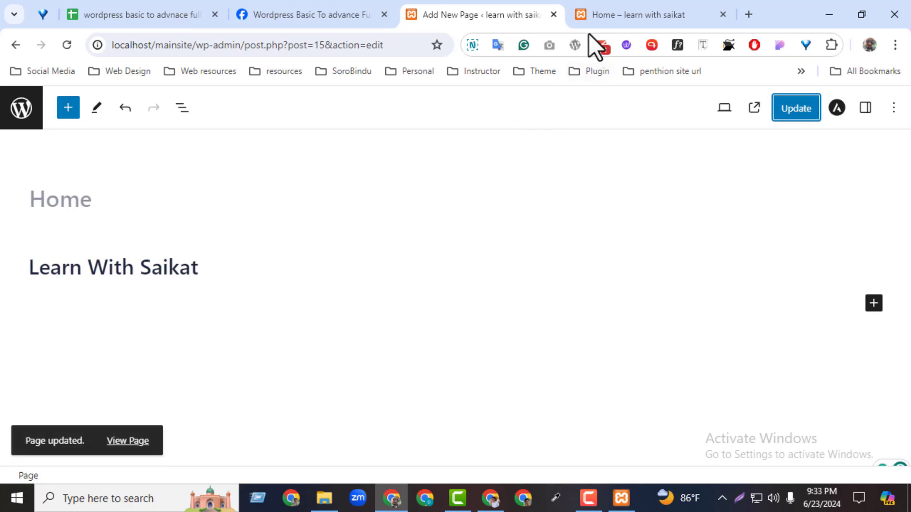
left_click(599, 14)
left_click(65, 45)
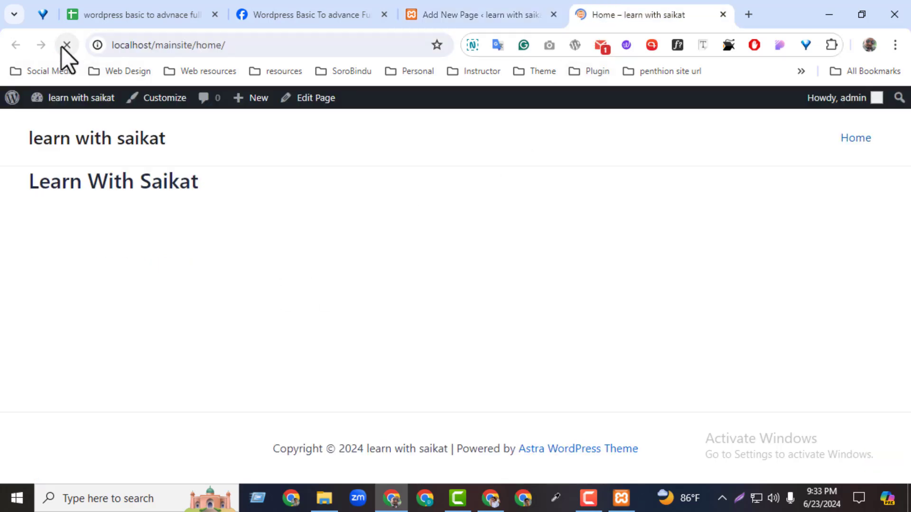
left_click_drag(20, 183, 185, 185)
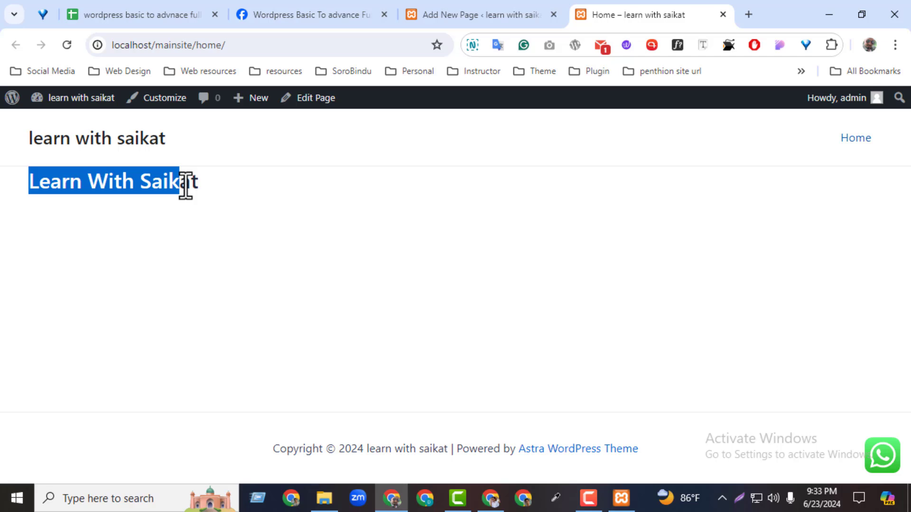
left_click(516, 313)
left_click(442, 15)
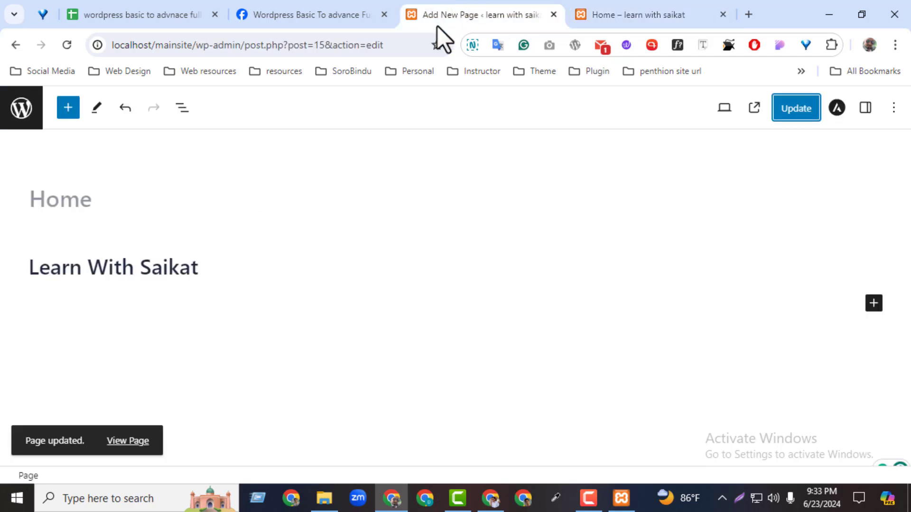
- Center-align the text of the "Learn With Saikat" heading, checking its current placement on the live page first
left_click(196, 267)
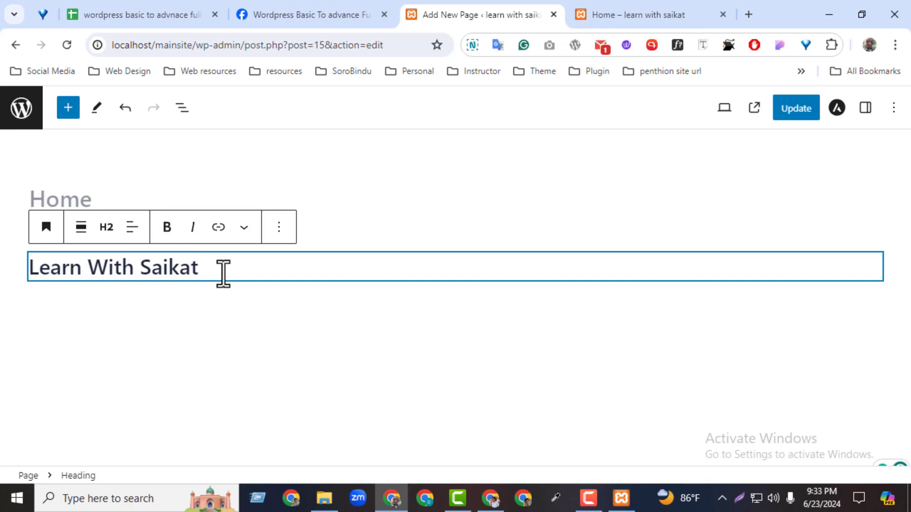
left_click(707, 9)
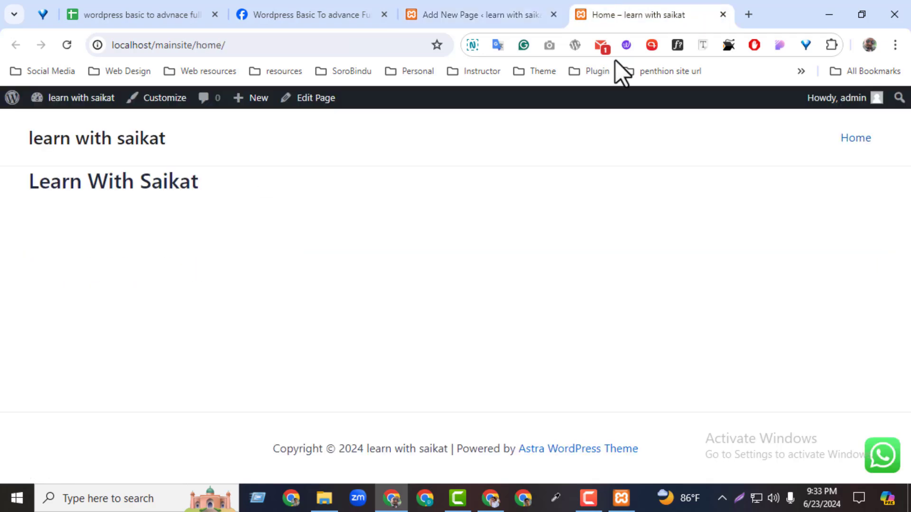
left_click(531, 7)
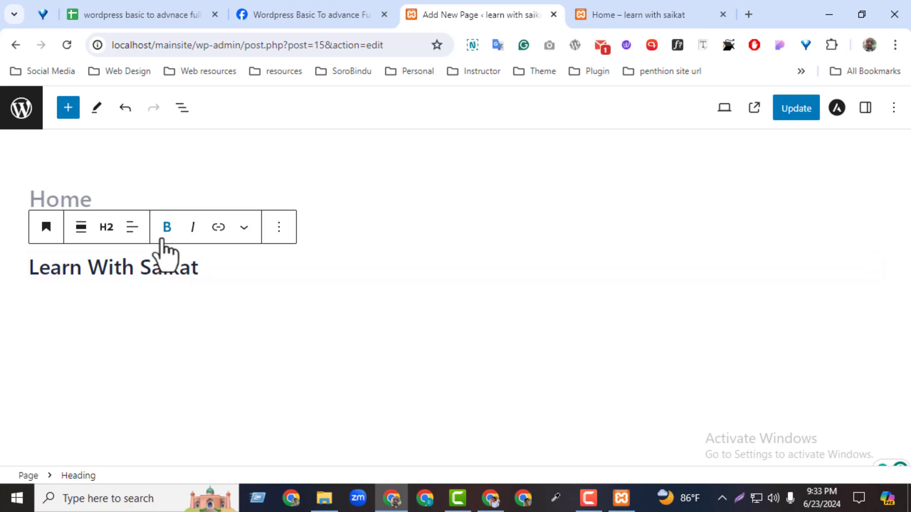
left_click(132, 232)
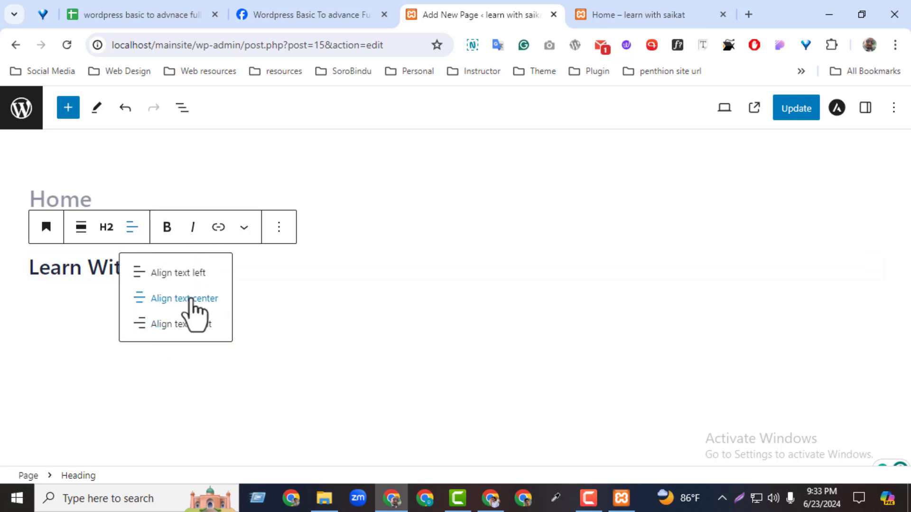
left_click(163, 301)
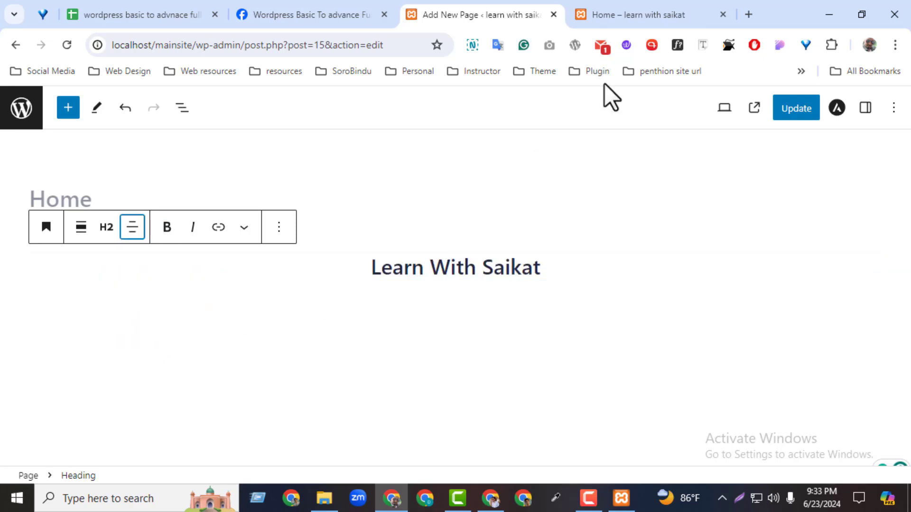
- Update the Home page and view the centered heading on the live page, returning to the editor
left_click(801, 114)
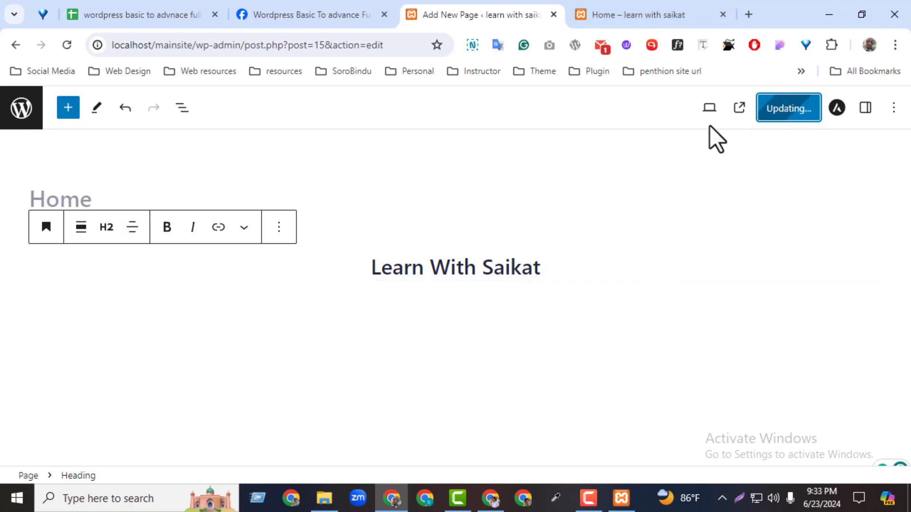
left_click(633, 19)
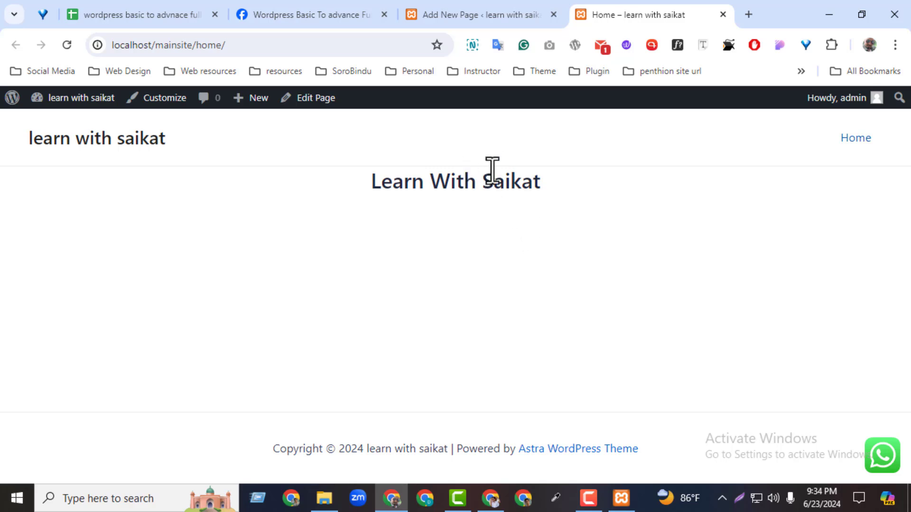
left_click(499, 19)
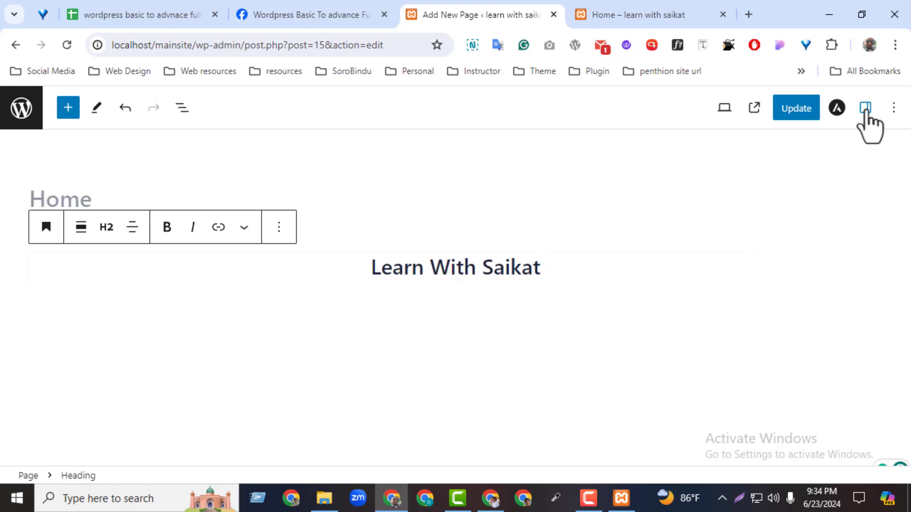
- Show the heading's block settings, expand the Advanced section and look through the available options
left_click(865, 108)
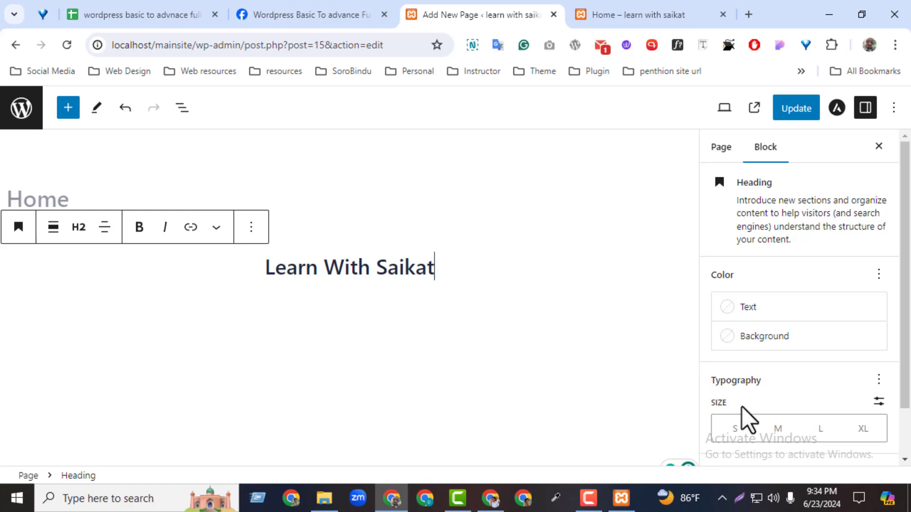
left_click_drag(904, 242, 901, 270)
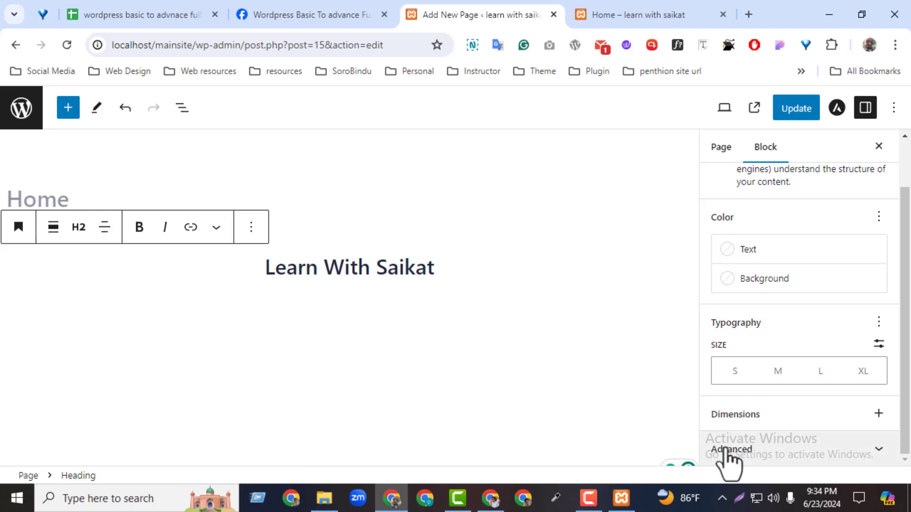
left_click(726, 450)
left_click_drag(906, 285, 885, 226)
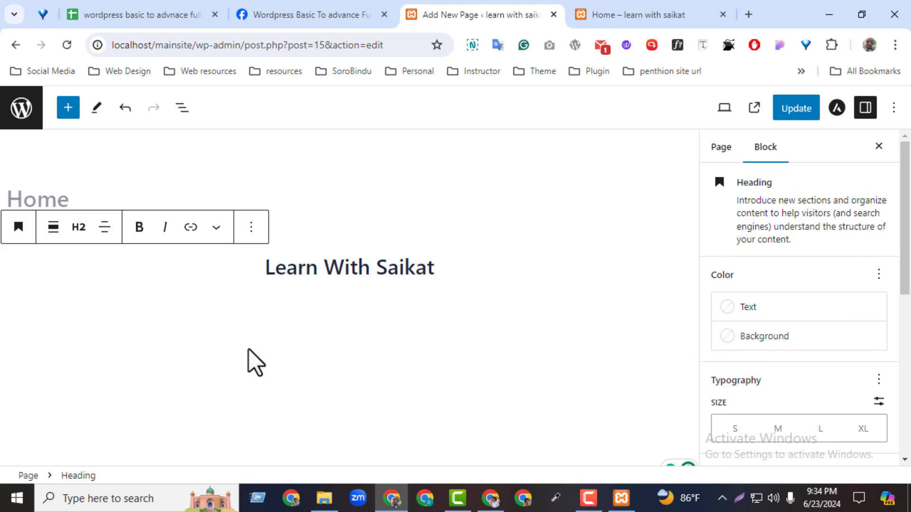
- Add the Appearance control to the heading's Typography settings and look through its font weights, leaving it at Default
left_click_drag(907, 268, 904, 305)
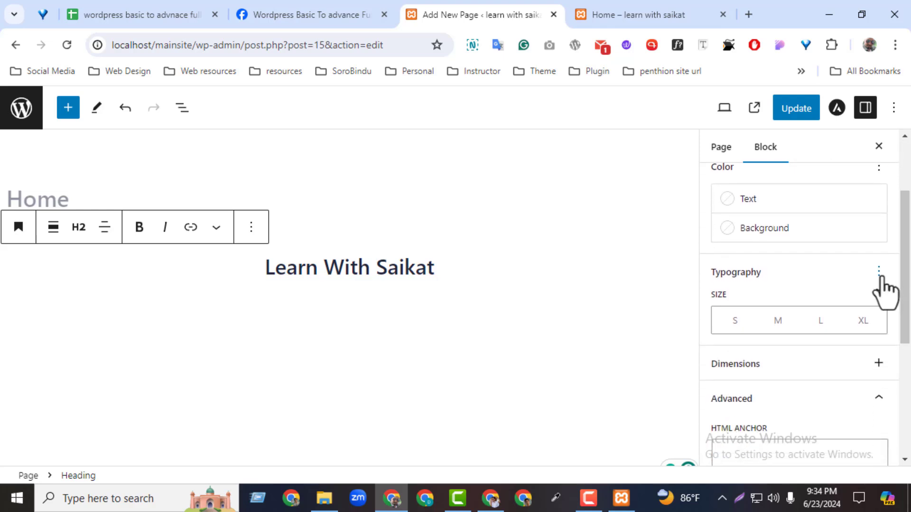
left_click(878, 272)
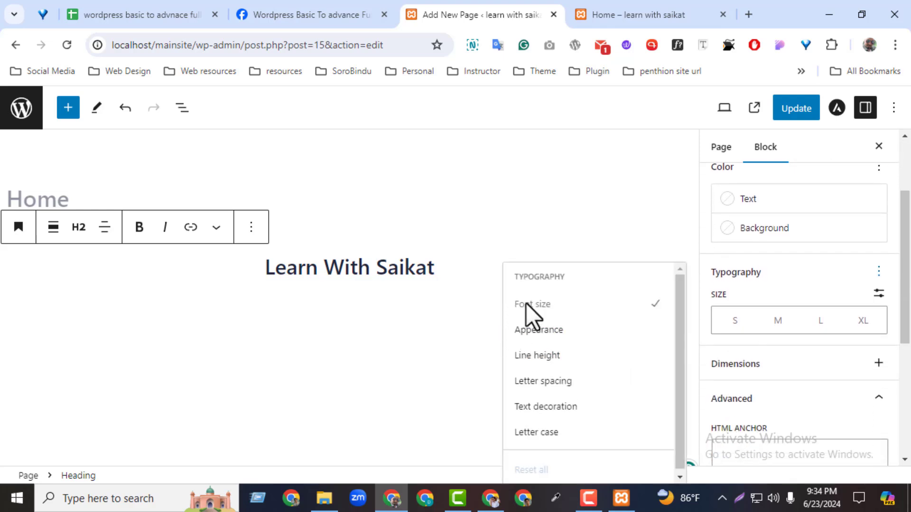
left_click(533, 330)
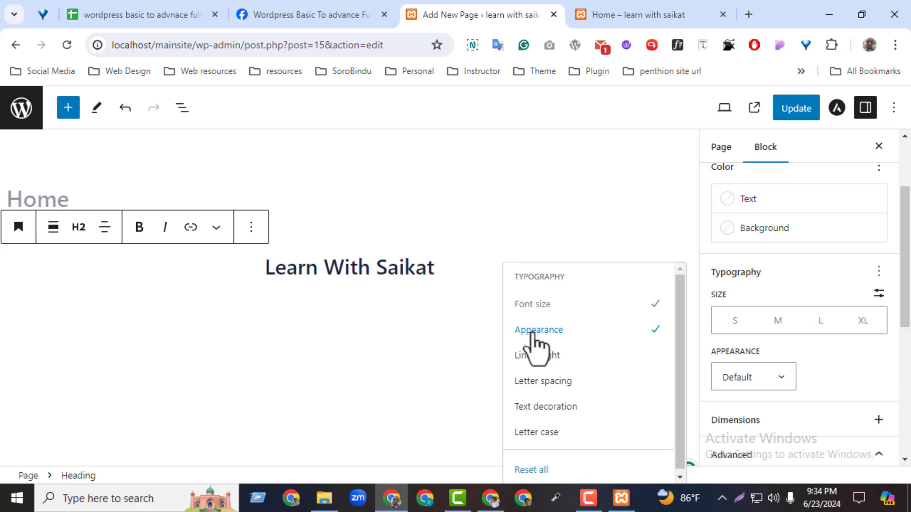
left_click(759, 379)
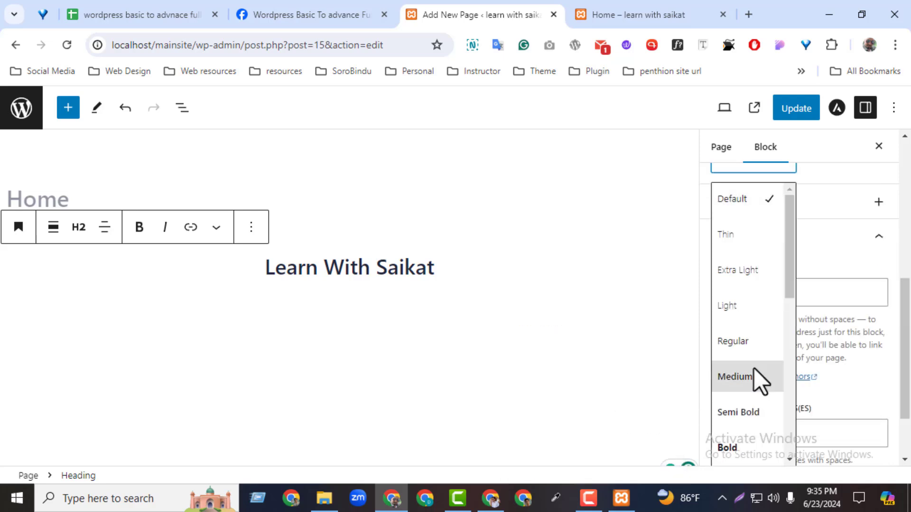
left_click(843, 265)
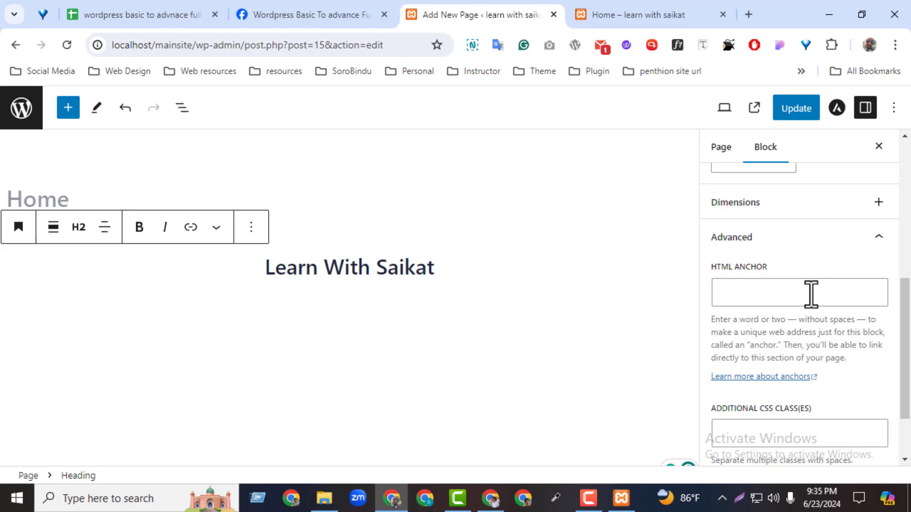
left_click_drag(905, 303, 905, 147)
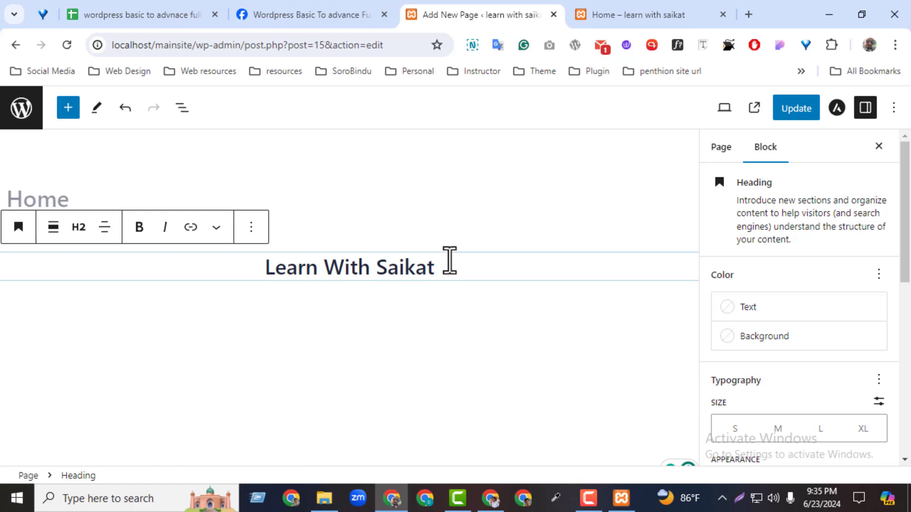
- Set the heading's text color to Vivid red (#CF2E2E)
left_click(456, 272)
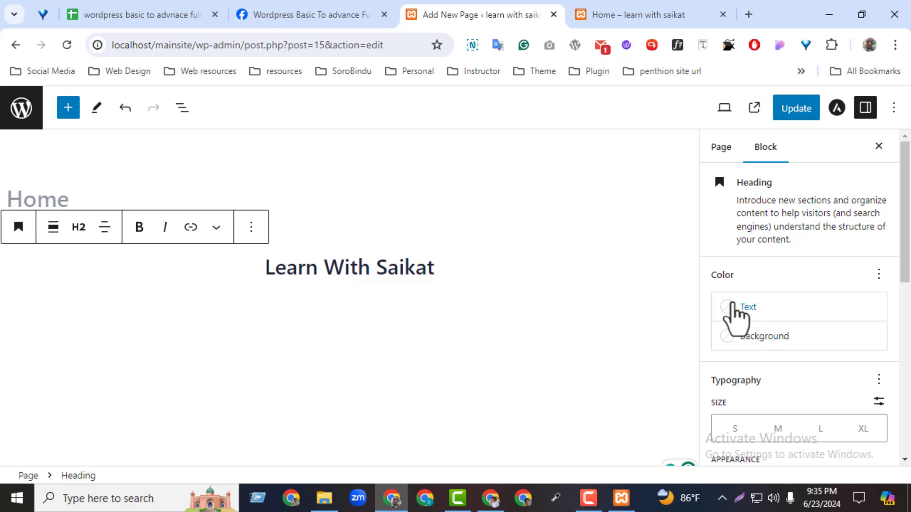
left_click(747, 311)
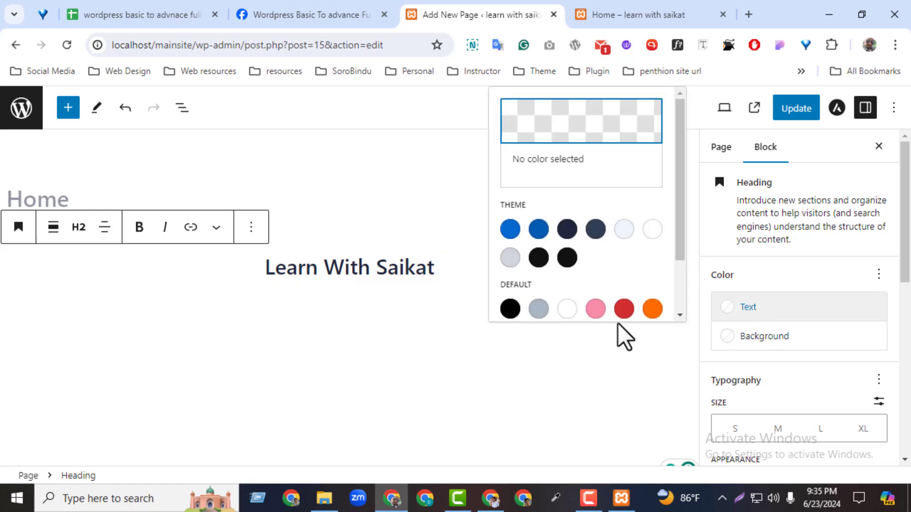
left_click(623, 309)
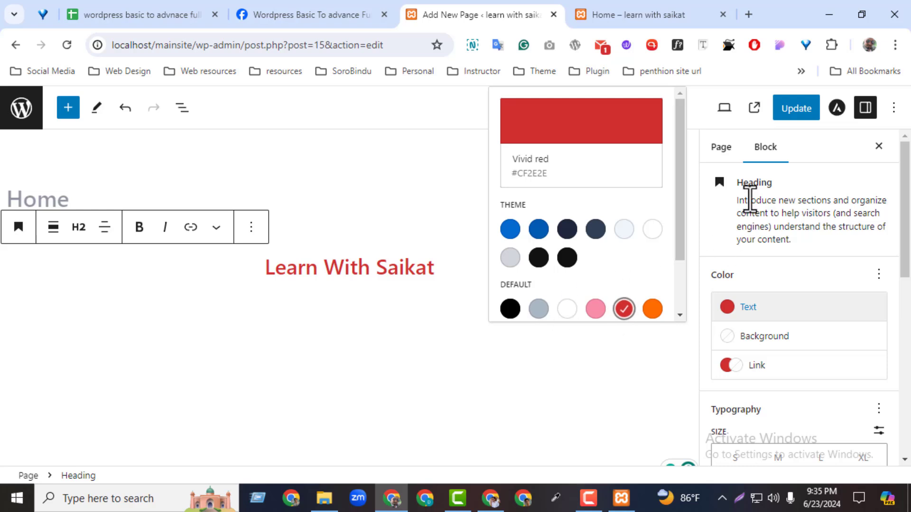
- Update the Home page and look at the heading on the live page, returning to the editor
left_click(806, 114)
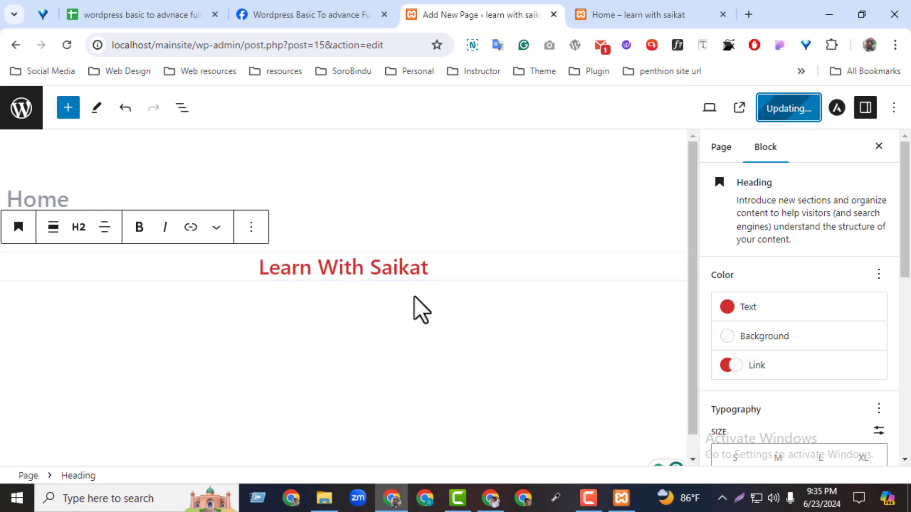
left_click(634, 16)
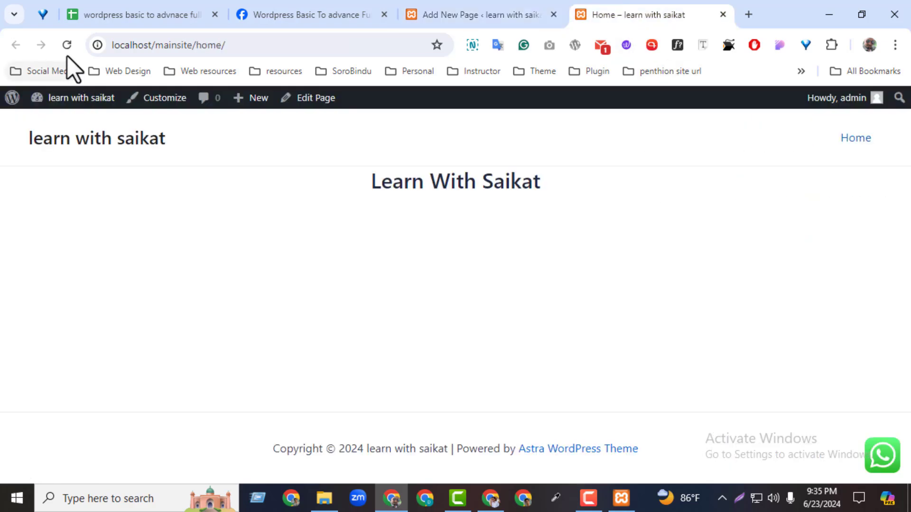
left_click_drag(347, 181, 622, 186)
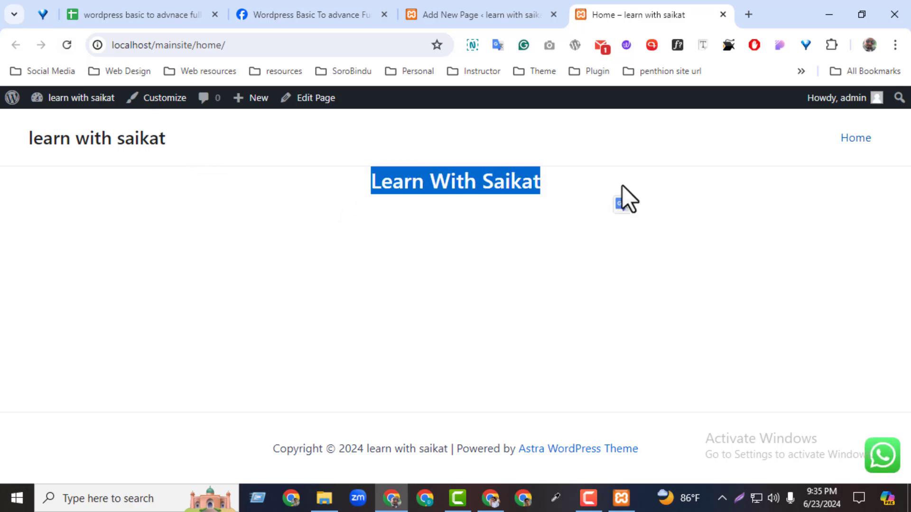
left_click(622, 186)
left_click(522, 15)
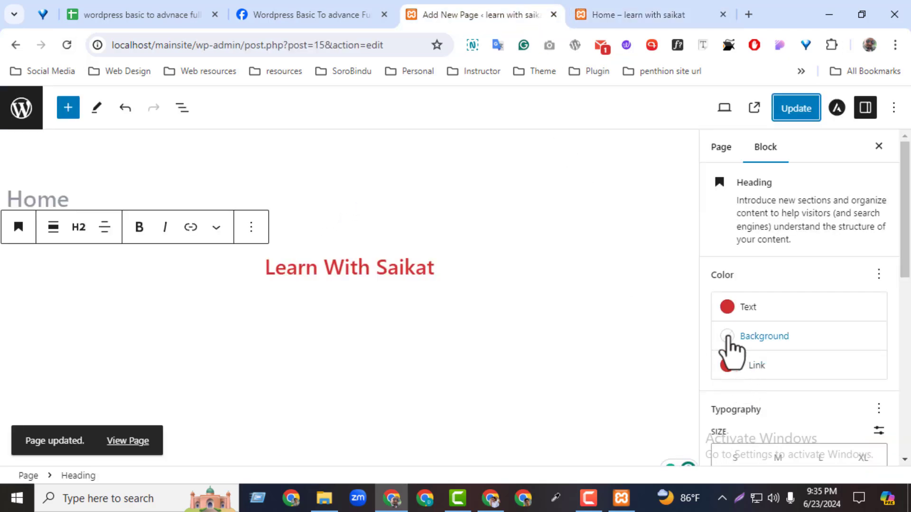
- Set the heading's solid background color to Theme Color 5 and update the page
left_click(733, 338)
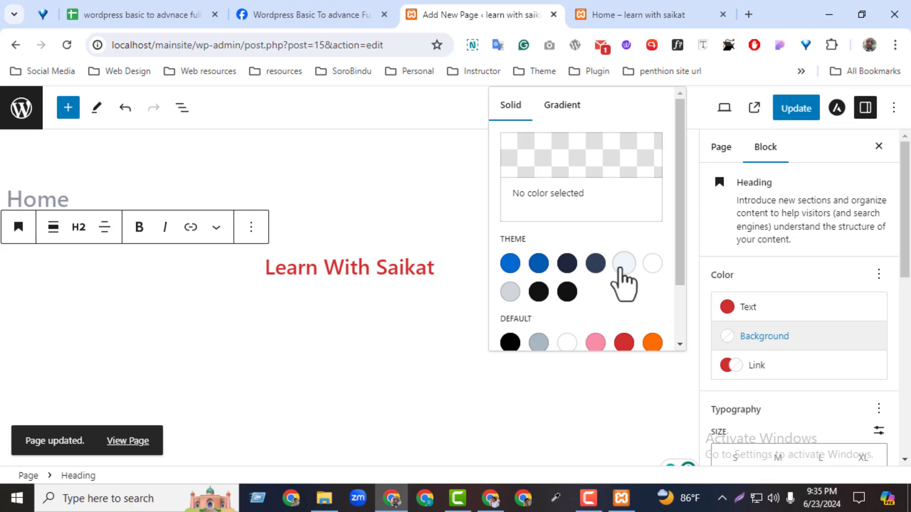
left_click(622, 268)
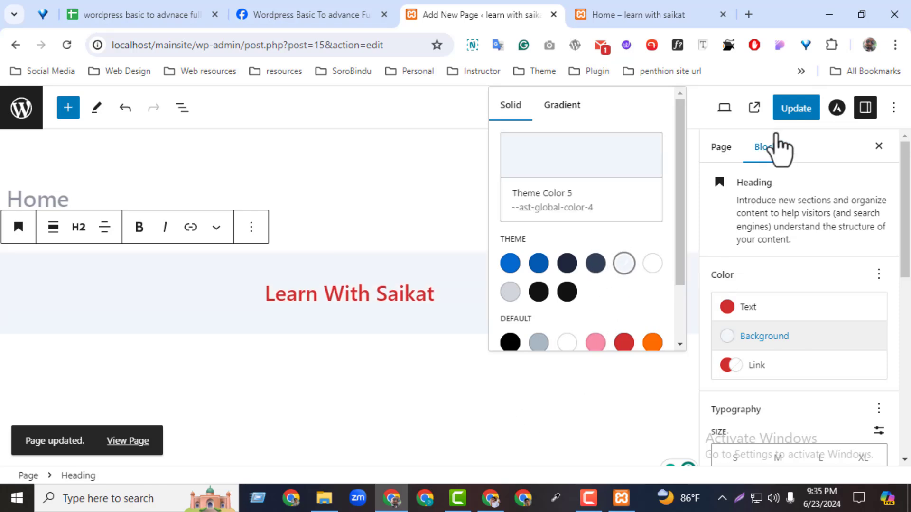
left_click(788, 113)
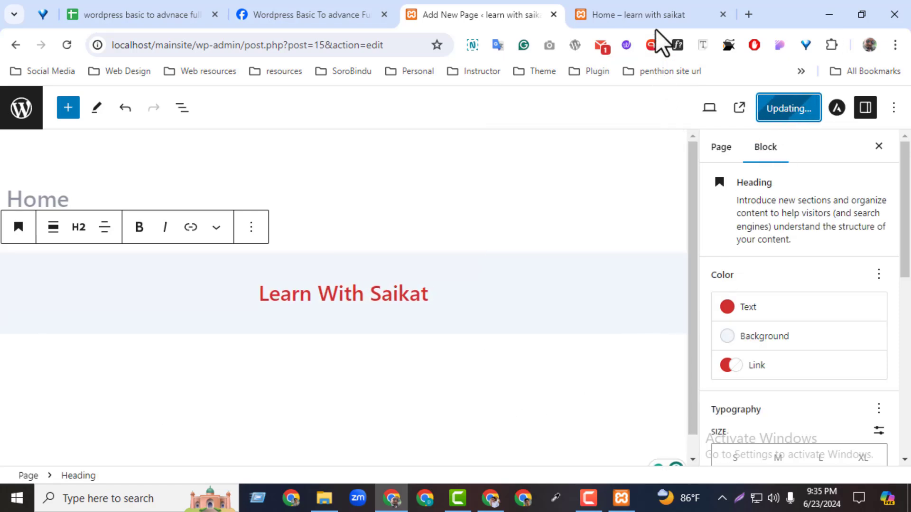
- Reload the live Home page to check the heading's text and background colors, returning to the editor
left_click(654, 16)
left_click(69, 46)
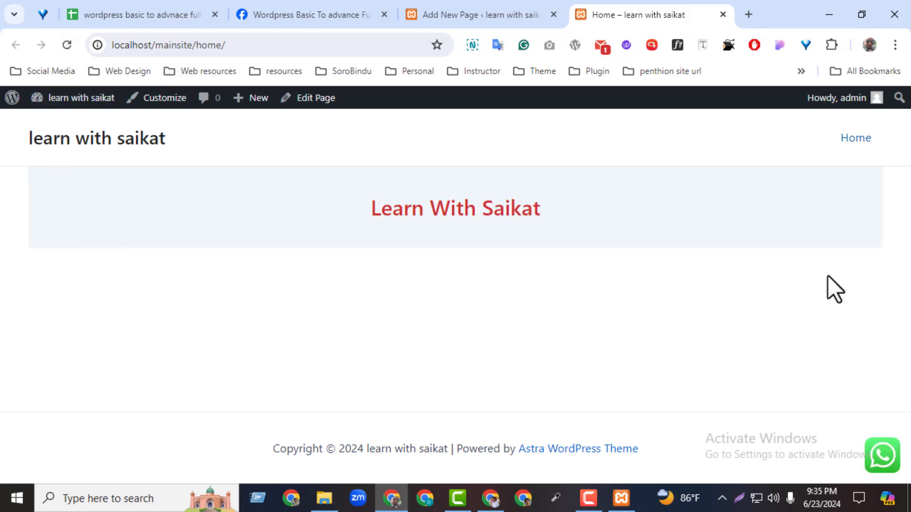
left_click(449, 4)
- Review the heading's Typography options and try the Medium and Large sizes, settling on Extra Large
scroll(905, 284, "down", 1)
scroll(906, 284, "down", 2)
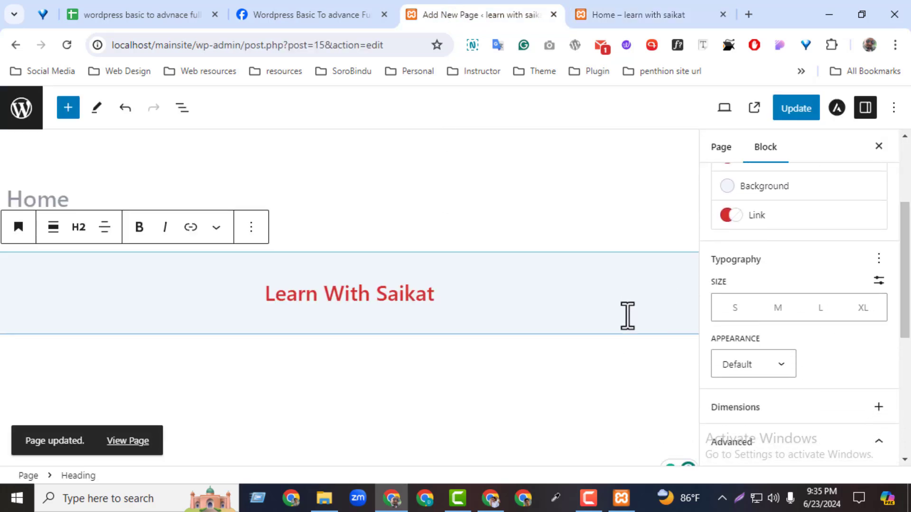
left_click(878, 259)
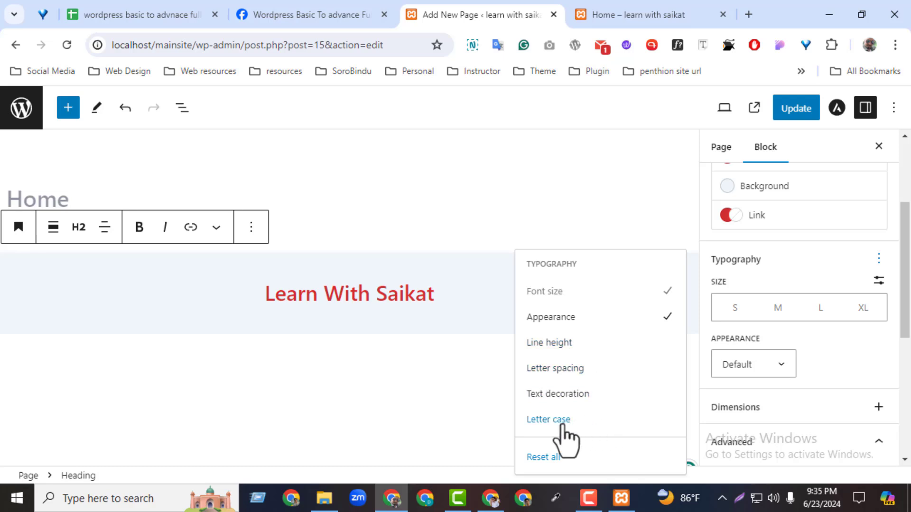
left_click(861, 356)
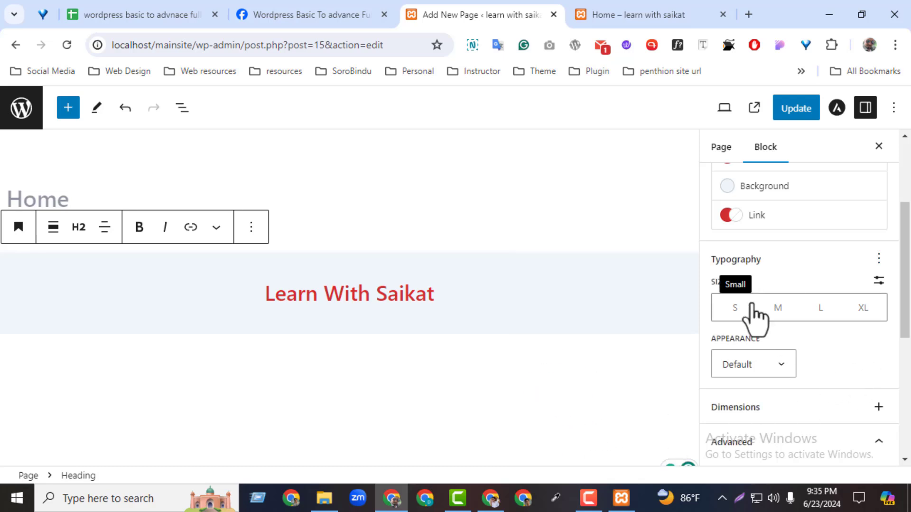
left_click(776, 313)
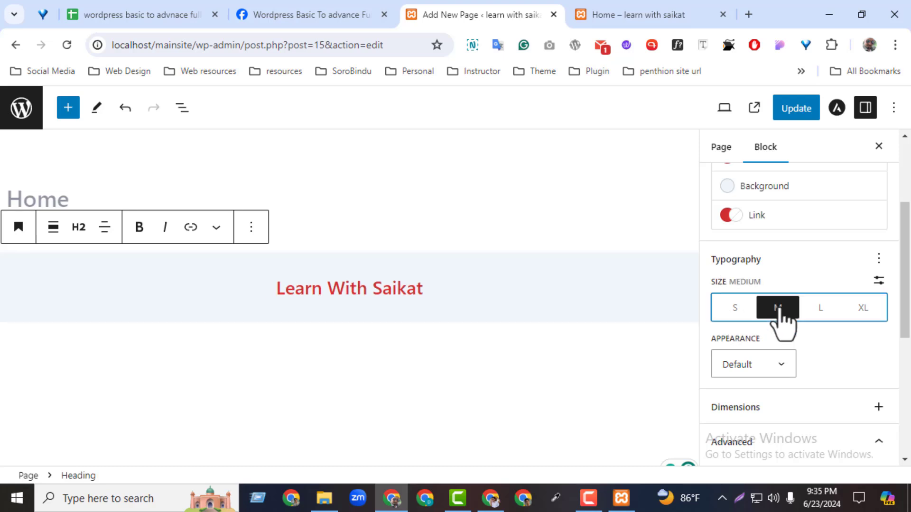
left_click(822, 309)
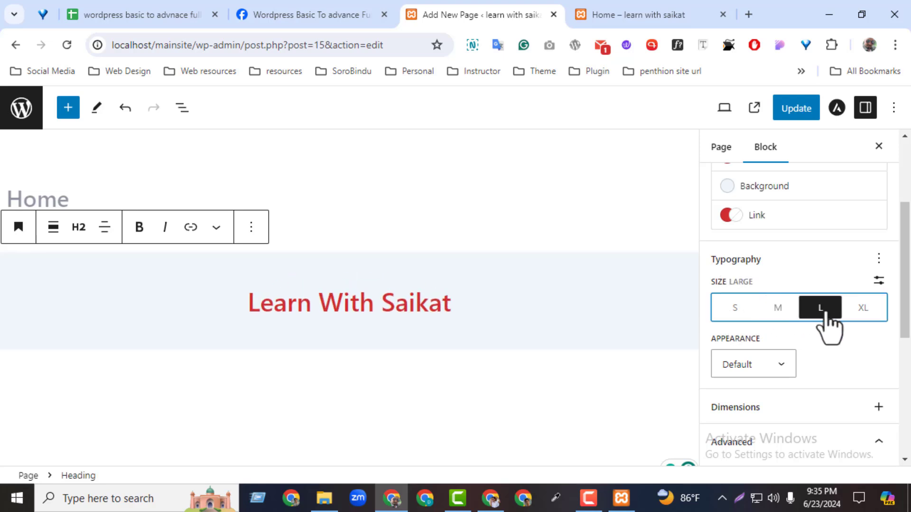
left_click(862, 310)
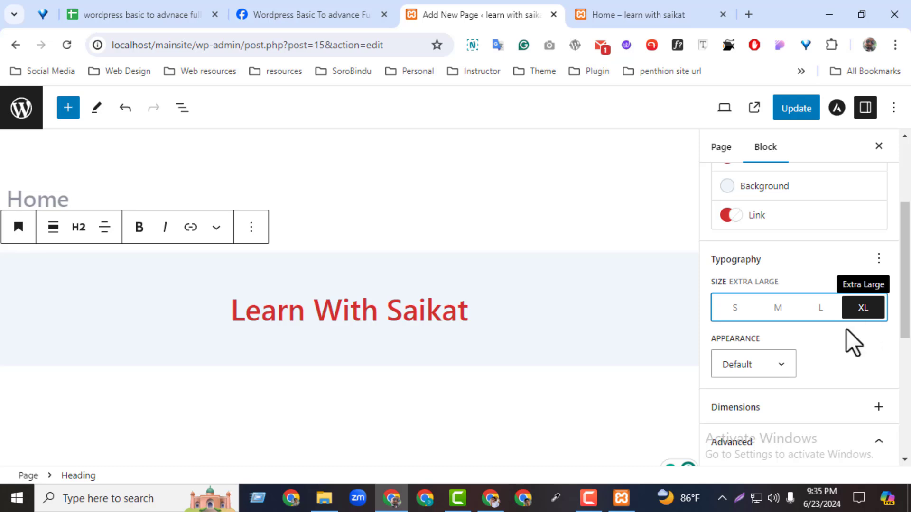
- Try the Bold, Light and Extra Light appearances on the heading, settling on Bold
left_click(787, 373)
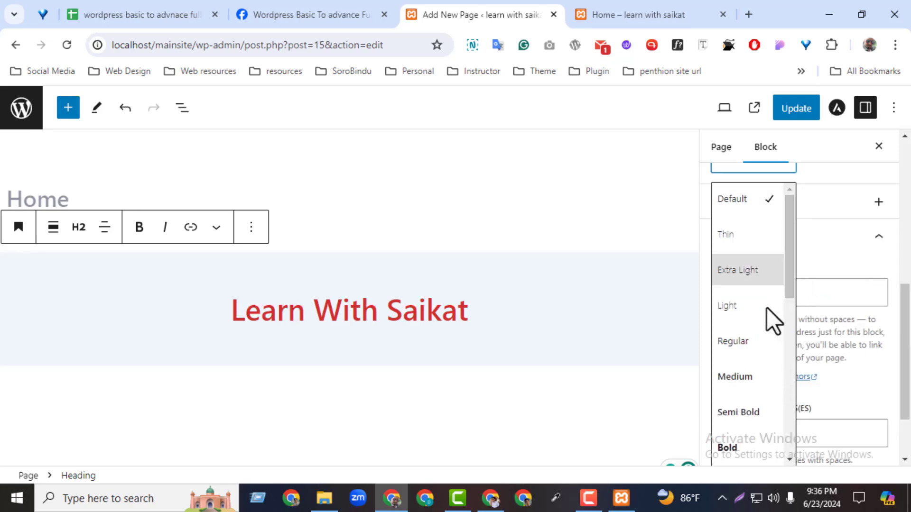
left_click(730, 447)
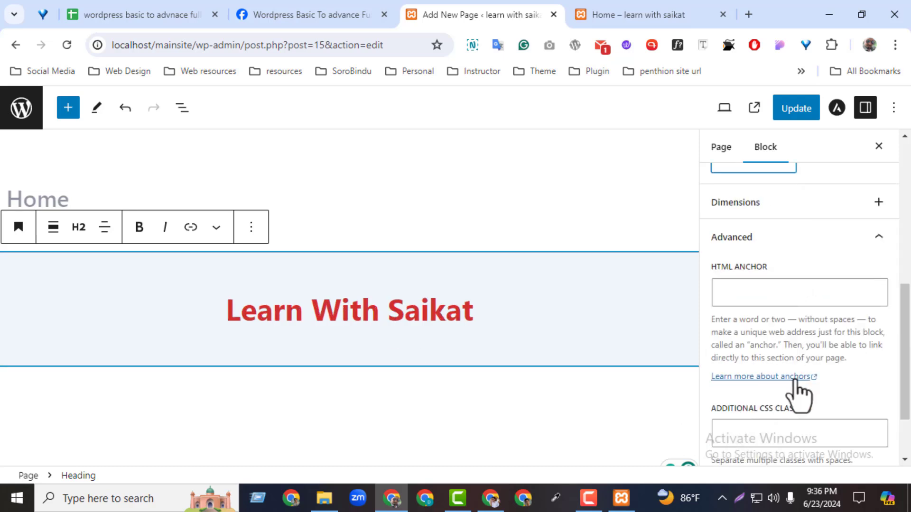
scroll(904, 327, "up", 5)
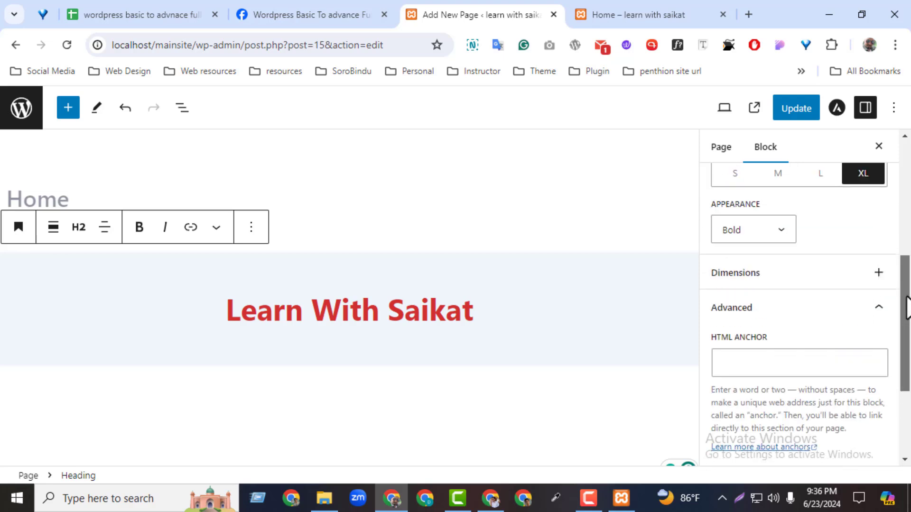
left_click(764, 284)
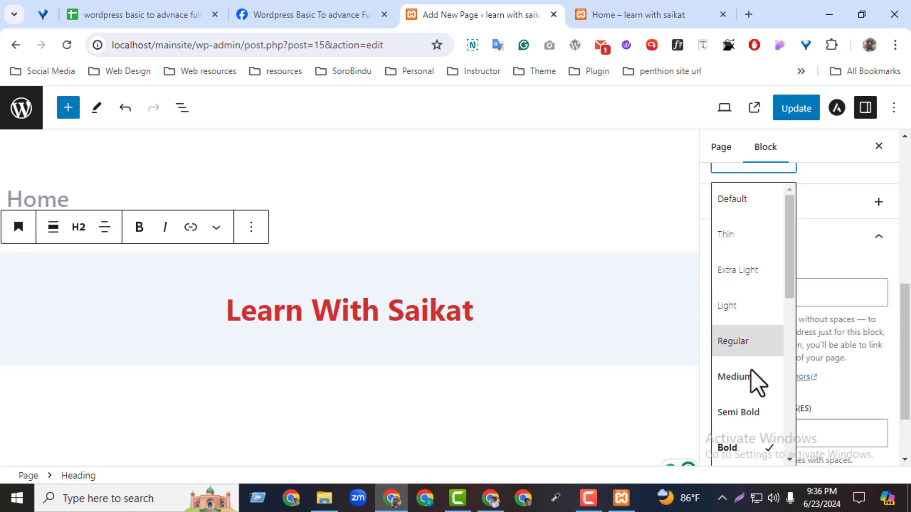
left_click(734, 305)
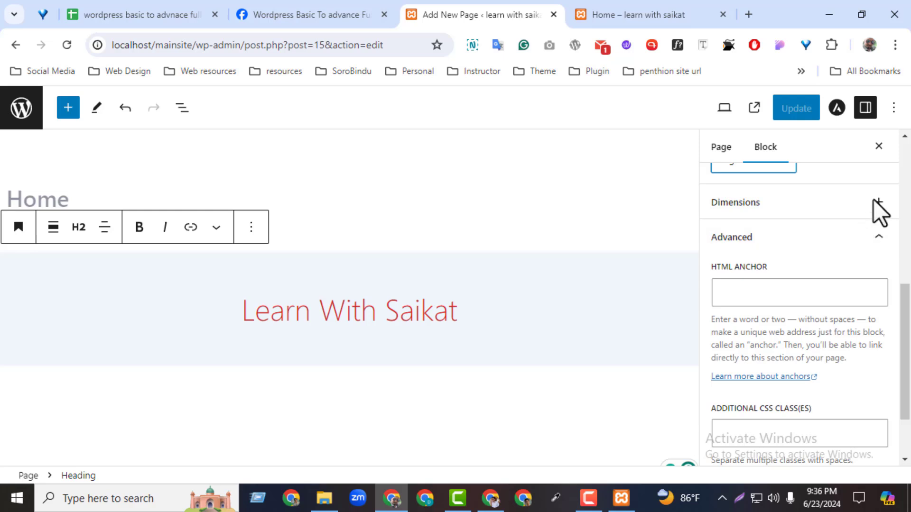
scroll(782, 238, "up", 2)
left_click(777, 235)
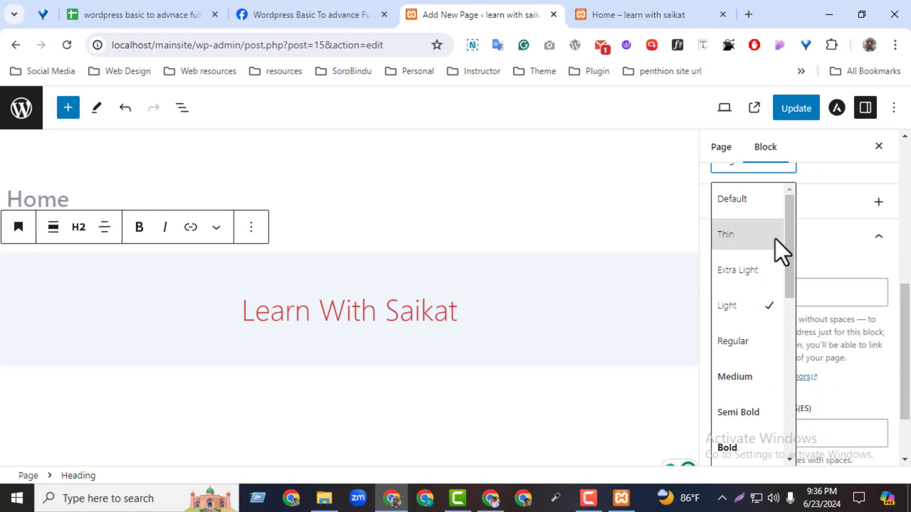
left_click(753, 278)
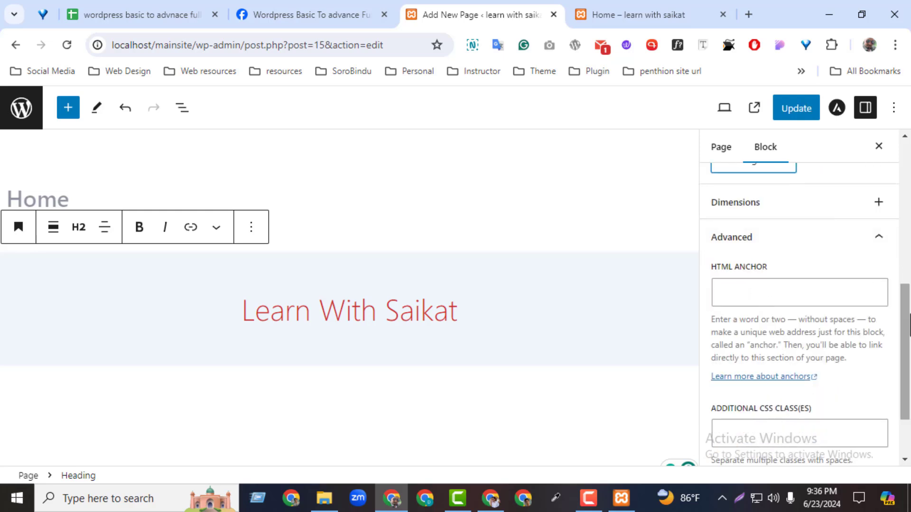
scroll(844, 285, "up", 3)
left_click(773, 367)
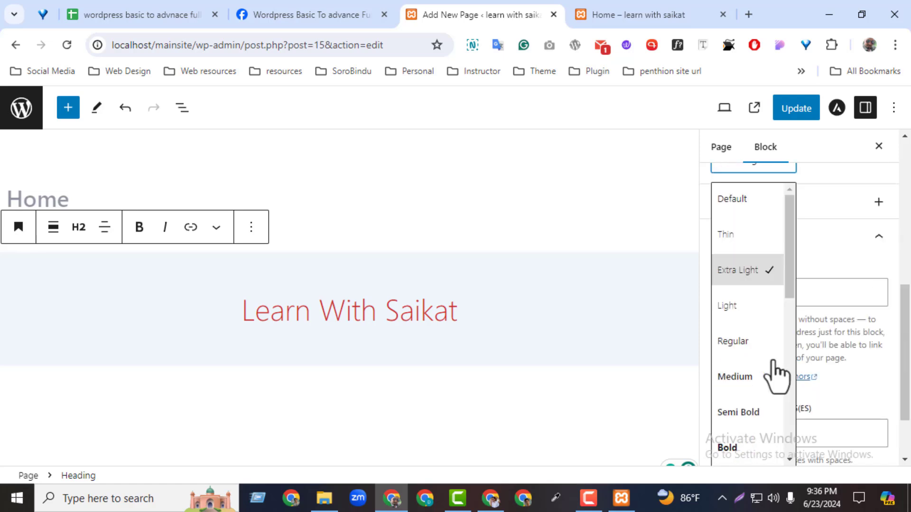
left_click(745, 450)
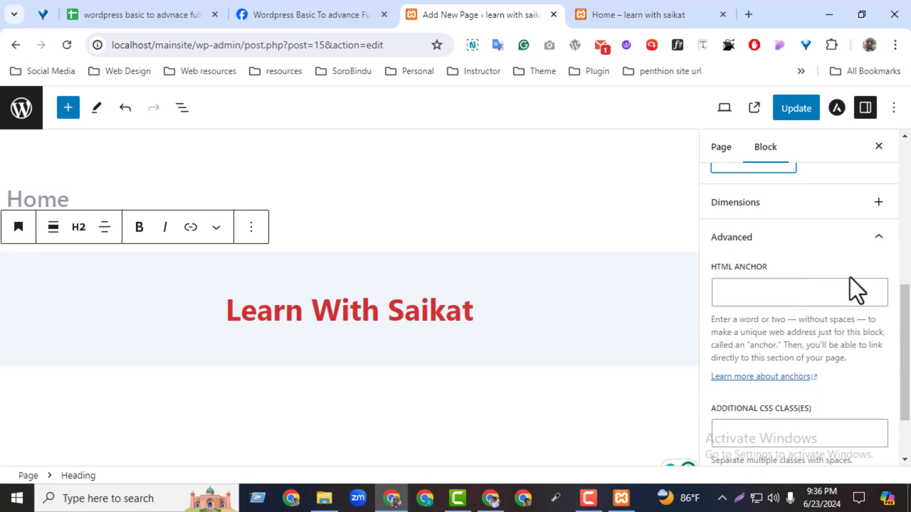
- Switch the heading to a custom font size of 45 px and update the page
scroll(904, 275, "up", 4)
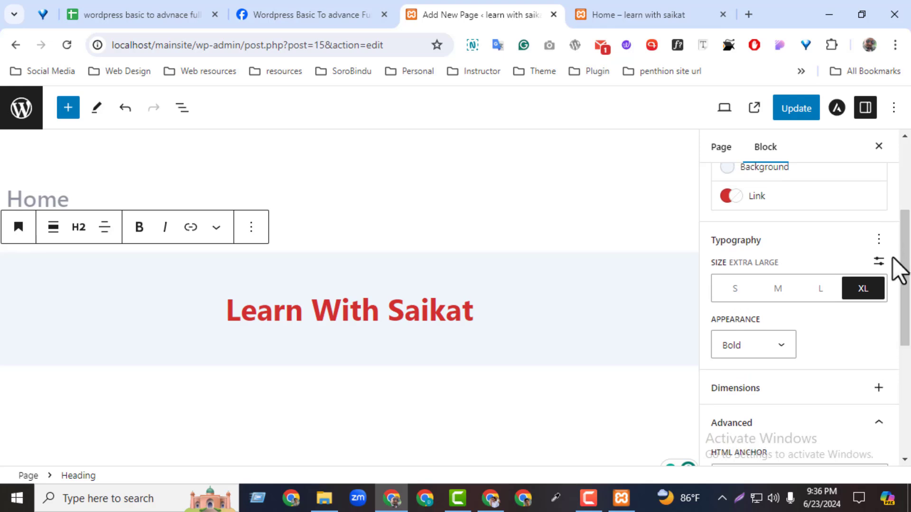
left_click(878, 261)
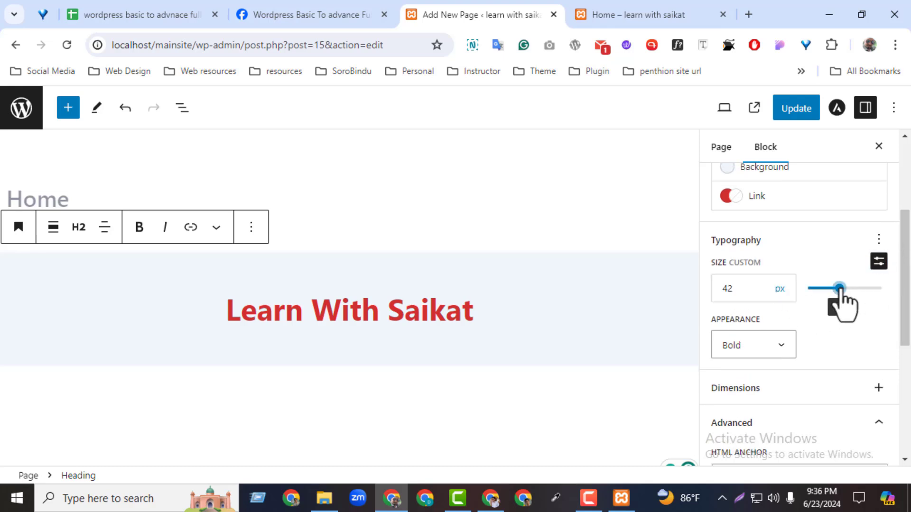
mouse_move(838, 288)
left_mouse_down()
mouse_move(866, 288)
mouse_move(842, 288)
left_mouse_up()
left_click(787, 110)
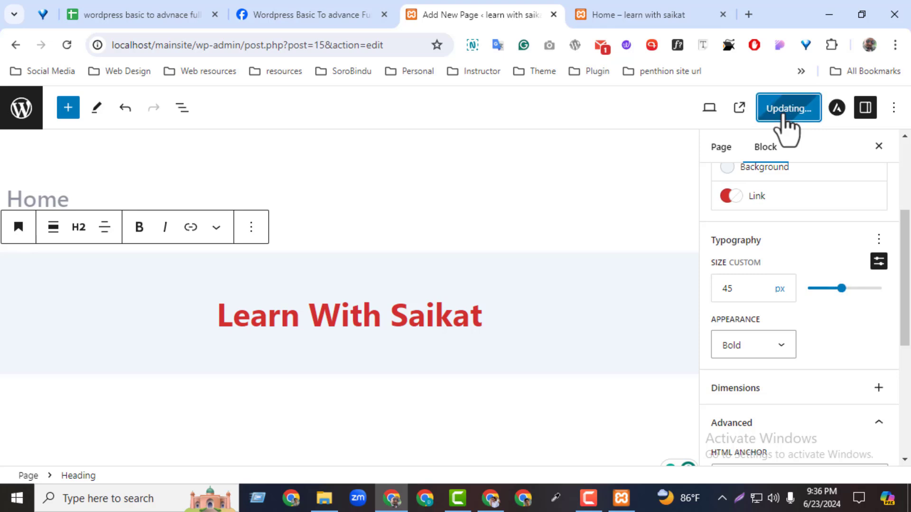
- Check the heading's new size and weight on the live Home page, returning to the editor
left_click(601, 18)
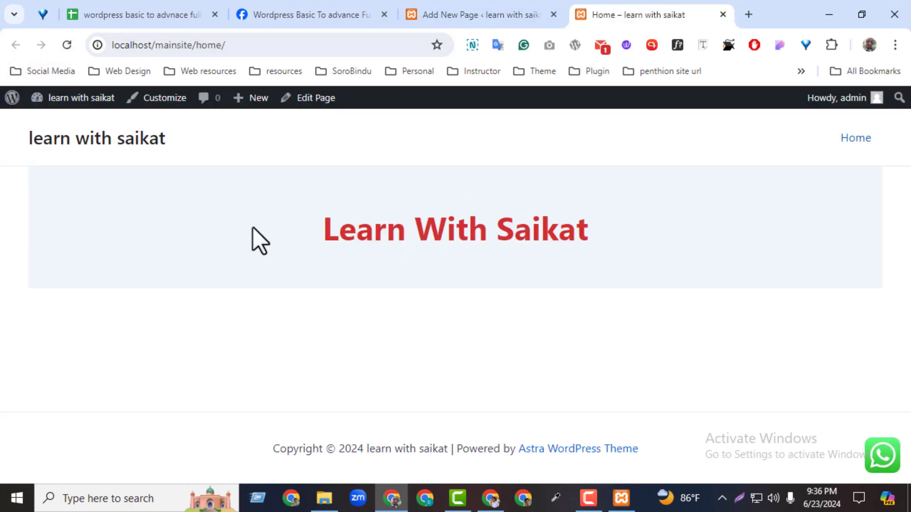
left_click_drag(252, 238, 817, 273)
left_click(816, 272)
left_click(514, 12)
- Review the heading's block settings, glance at the live page again, and add the Margin control to its Dimensions
left_click_drag(908, 284, 899, 216)
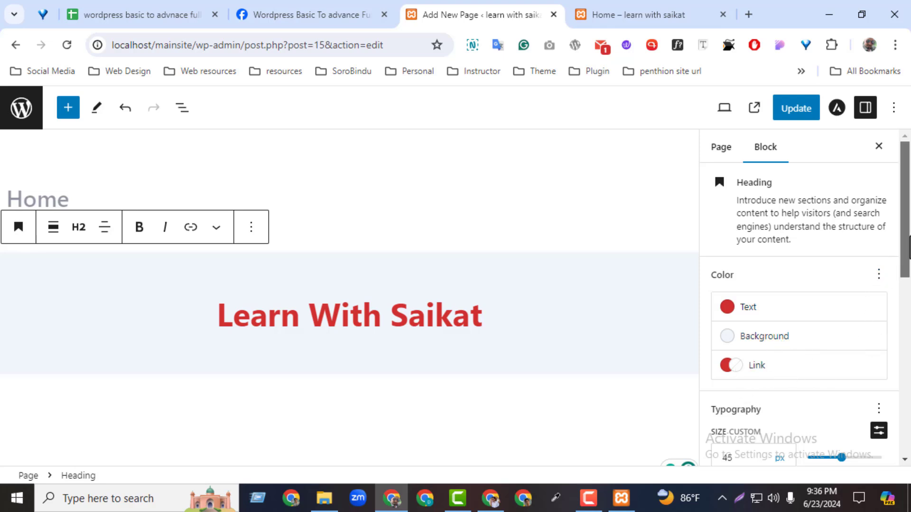
left_click_drag(902, 264, 905, 345)
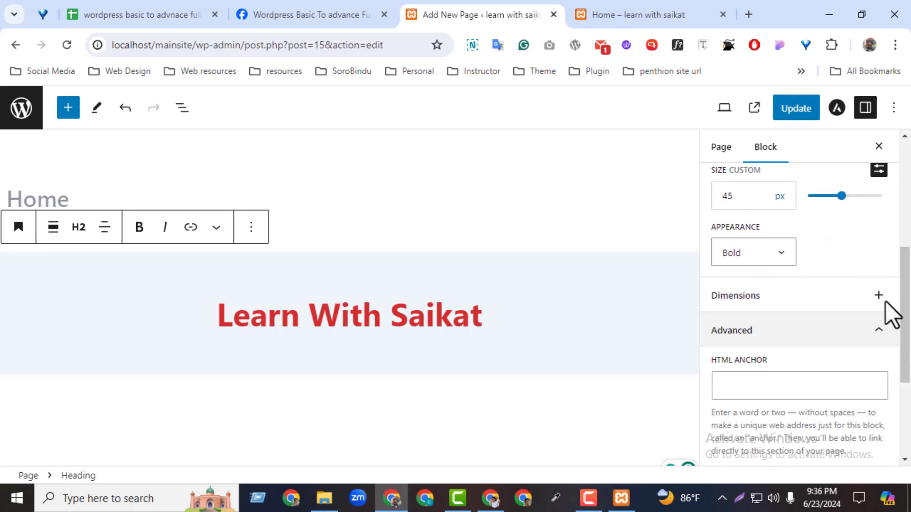
left_click(878, 295)
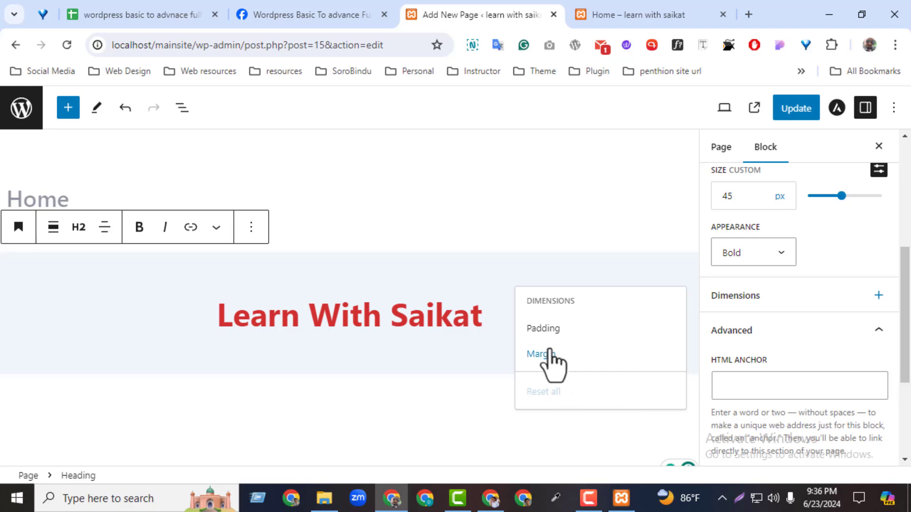
left_click(589, 24)
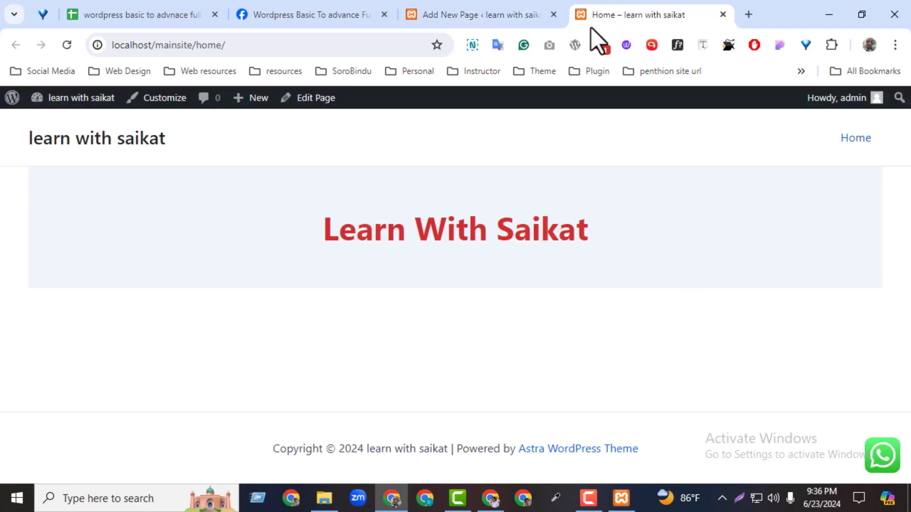
left_click(493, 14)
left_click(561, 356)
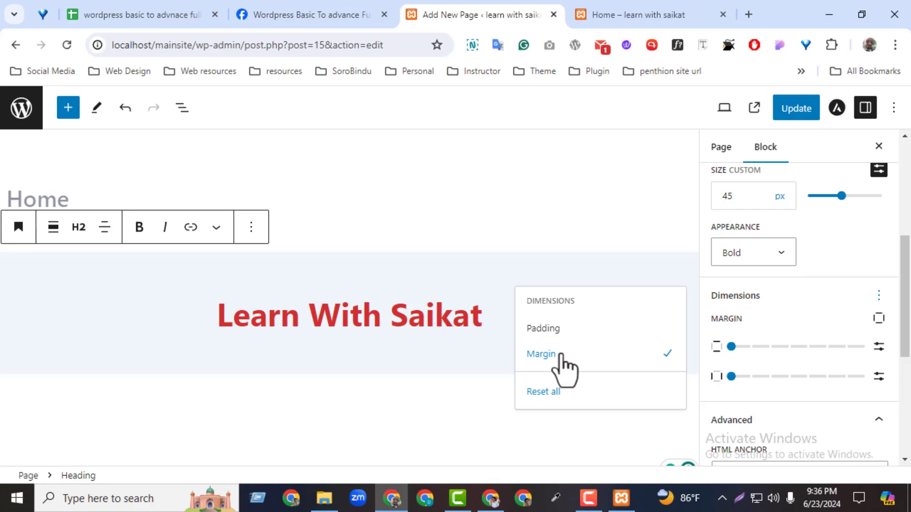
- Open the screenshot tool on a 235x149 area and draw two adjacent squares labelled 5 px, circling the second one
left_click(739, 499)
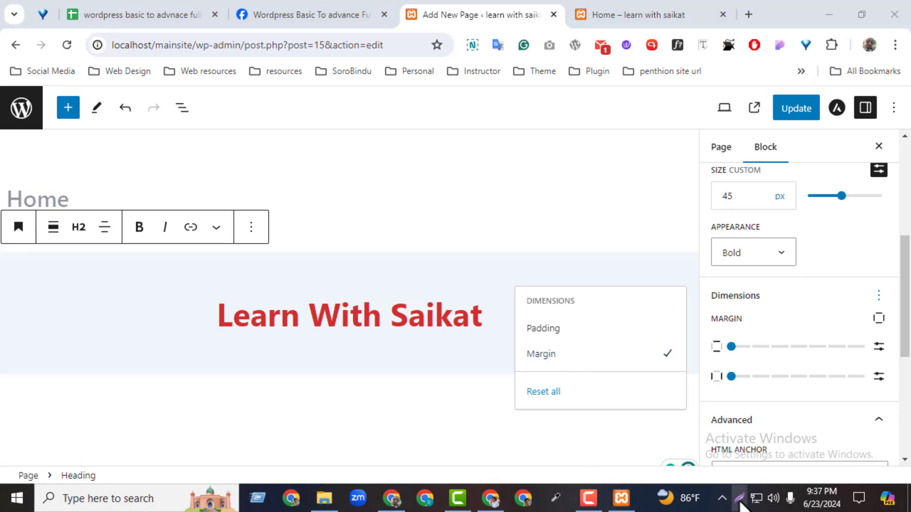
left_click_drag(326, 140, 494, 247)
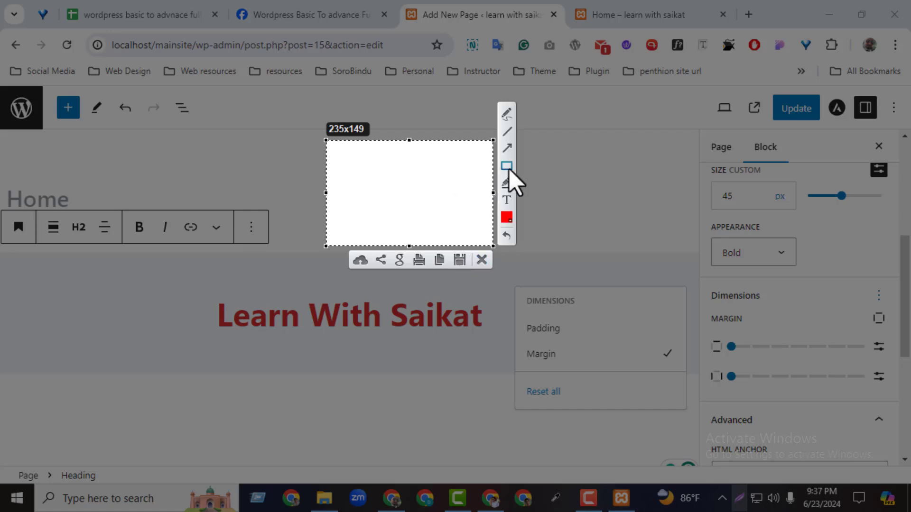
left_click_drag(340, 165, 340, 165)
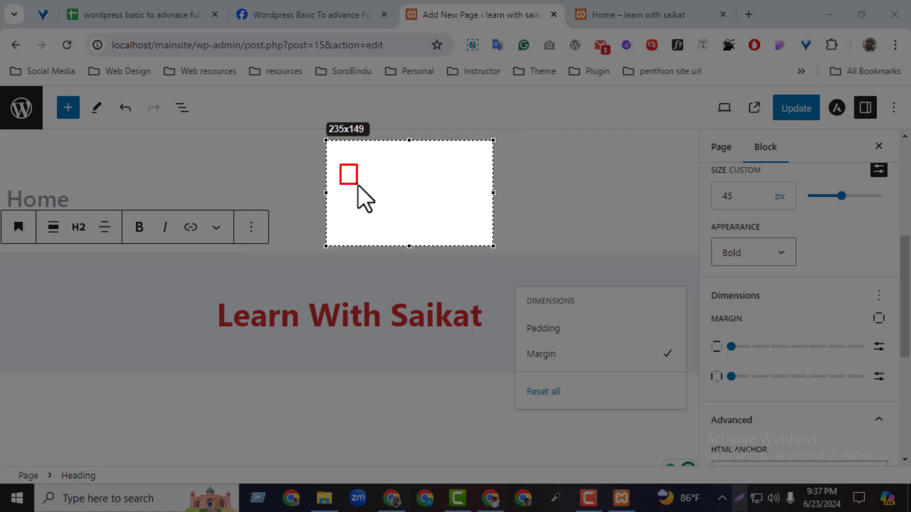
left_click_drag(378, 201, 378, 201)
left_click_drag(391, 166, 391, 166)
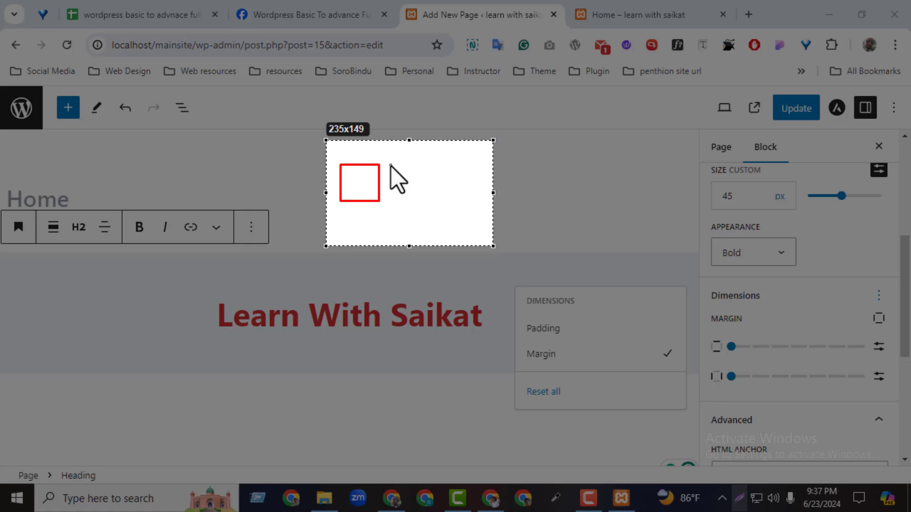
left_click_drag(429, 206, 427, 200)
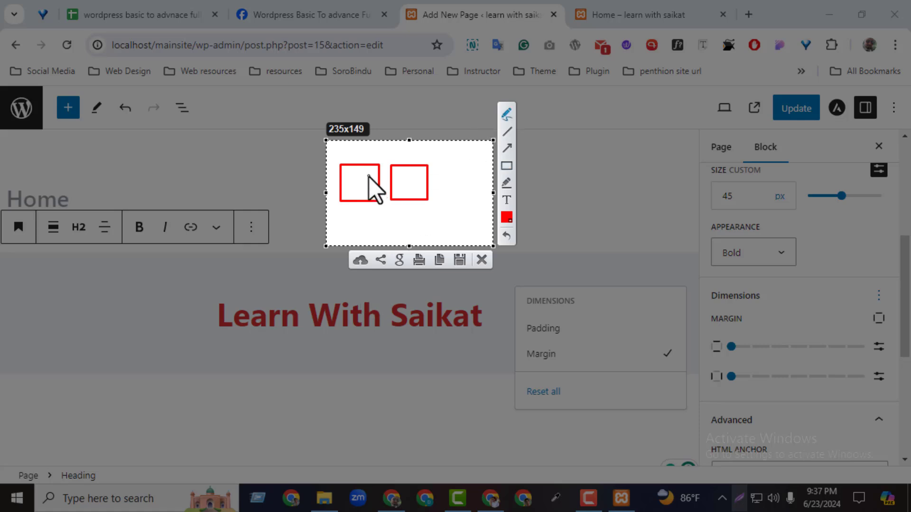
mouse_move(390, 183)
left_mouse_down()
mouse_move(392, 152)
mouse_move(426, 162)
left_mouse_up()
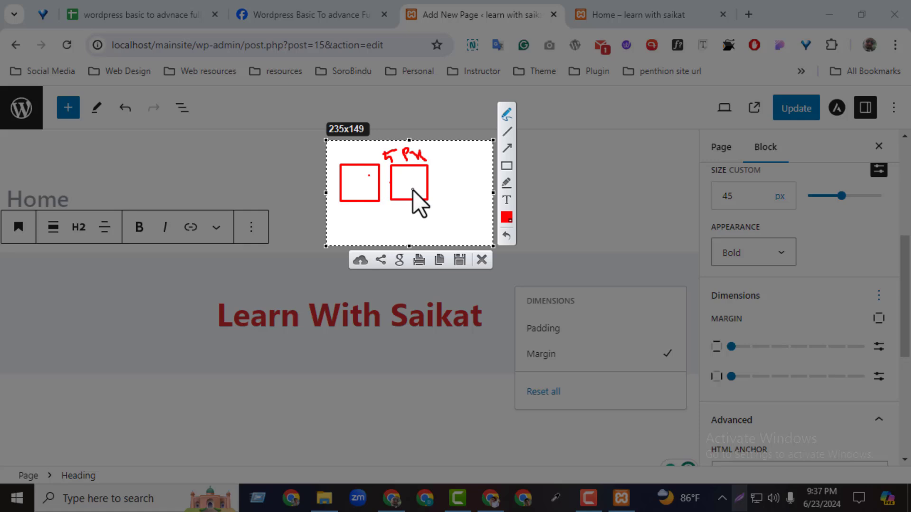
mouse_move(403, 178)
left_mouse_down()
mouse_move(398, 158)
mouse_move(391, 169)
left_mouse_up()
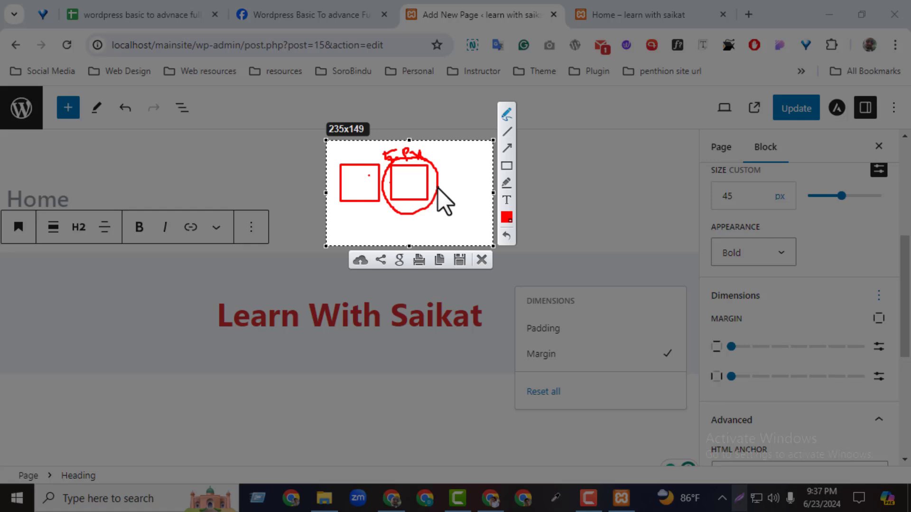
- Sketch separated, adjoining and nested boxes freehand over the page to illustrate spacing, and discard the screenshot annotations
left_click_drag(562, 155, 561, 210)
mouse_move(563, 153)
left_mouse_down()
mouse_move(574, 156)
mouse_move(591, 214)
left_mouse_up()
mouse_move(620, 151)
left_mouse_down()
mouse_move(621, 199)
mouse_move(650, 172)
mouse_move(649, 196)
mouse_move(604, 177)
mouse_move(614, 176)
left_mouse_up()
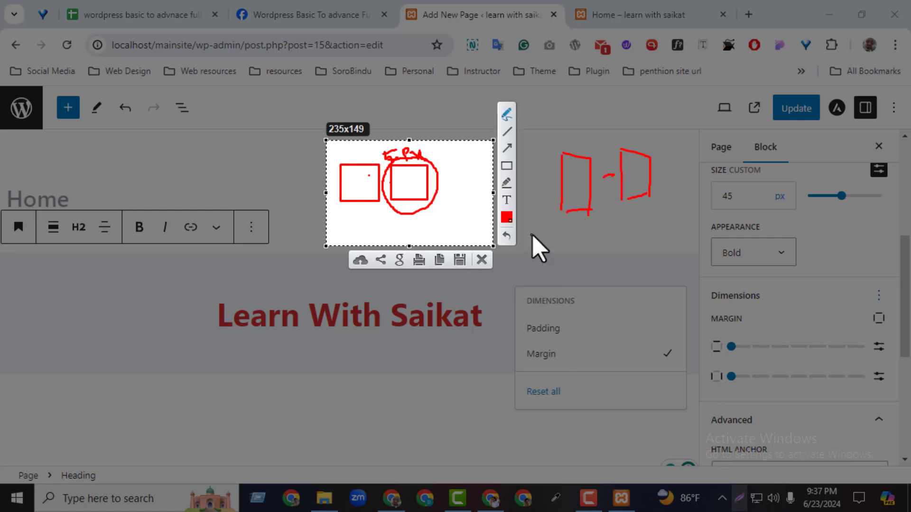
mouse_move(580, 248)
left_mouse_down()
mouse_move(670, 301)
mouse_move(584, 251)
mouse_move(646, 306)
mouse_move(686, 293)
left_mouse_up()
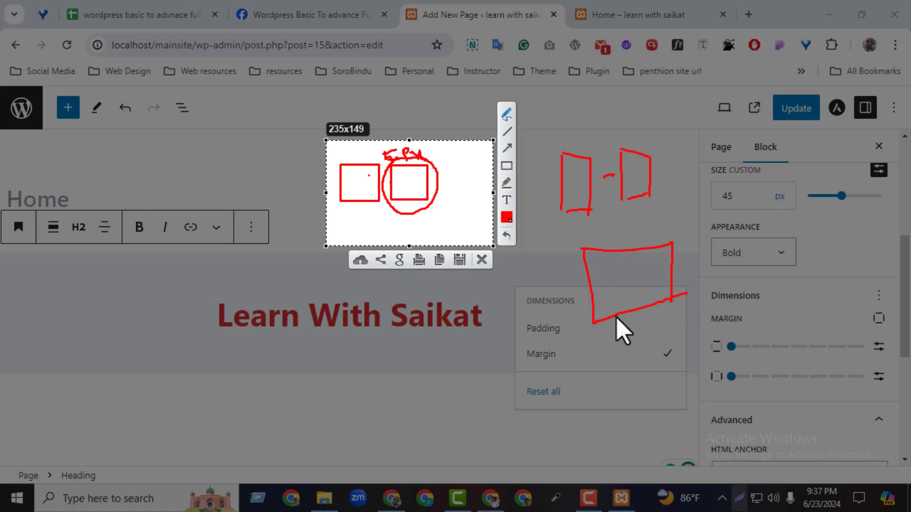
mouse_move(6, 289)
left_mouse_down()
mouse_move(106, 290)
mouse_move(127, 326)
mouse_move(119, 383)
left_mouse_up()
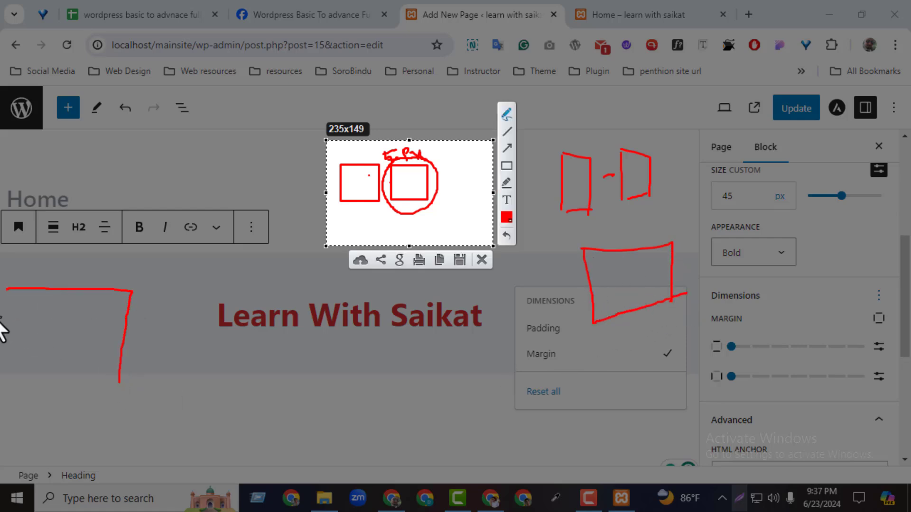
mouse_move(9, 290)
left_mouse_down()
mouse_move(8, 392)
mouse_move(120, 379)
left_mouse_up()
left_click_drag(130, 290, 205, 304)
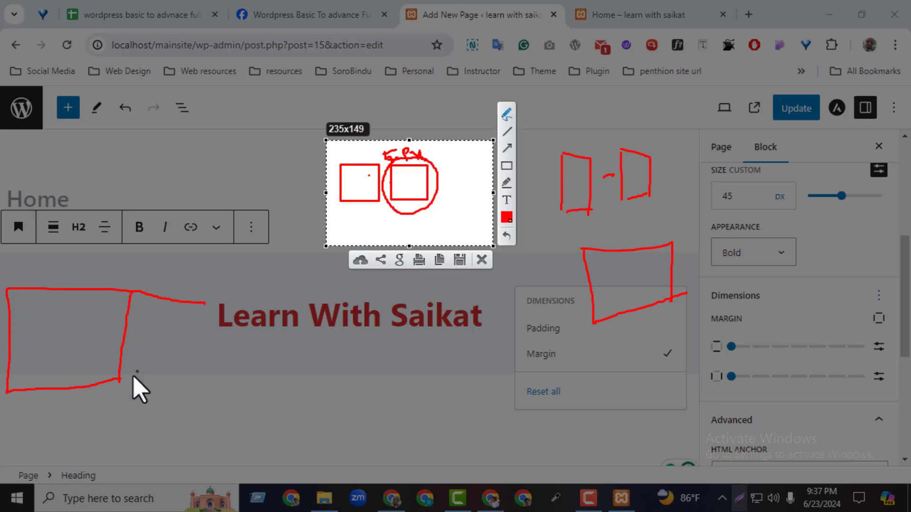
mouse_move(120, 379)
left_mouse_down()
mouse_move(217, 315)
mouse_move(210, 299)
left_mouse_up()
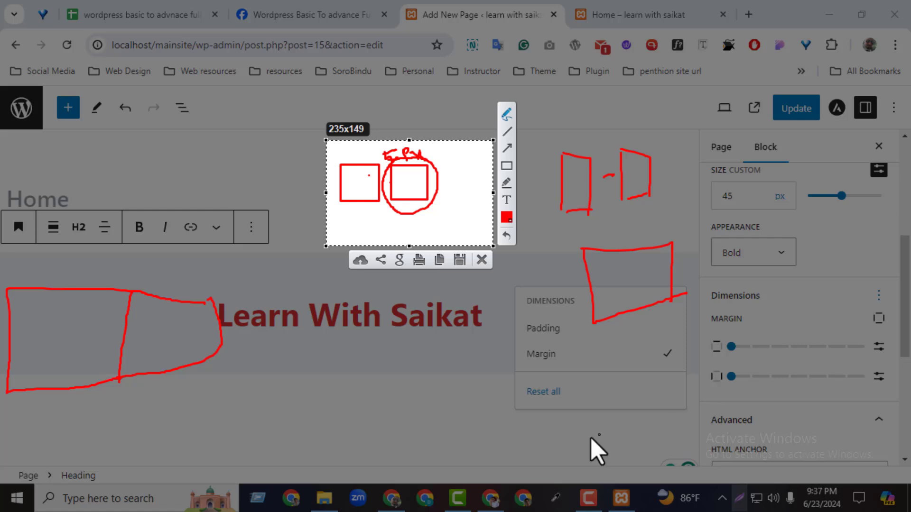
mouse_move(326, 342)
left_mouse_down()
mouse_move(427, 366)
mouse_move(427, 412)
left_mouse_up()
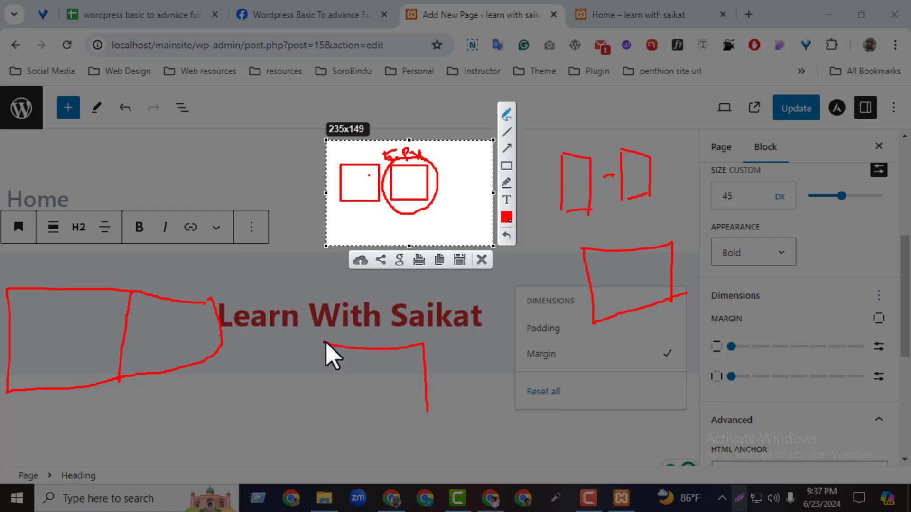
mouse_move(325, 343)
left_mouse_down()
mouse_move(337, 422)
mouse_move(432, 411)
left_mouse_up()
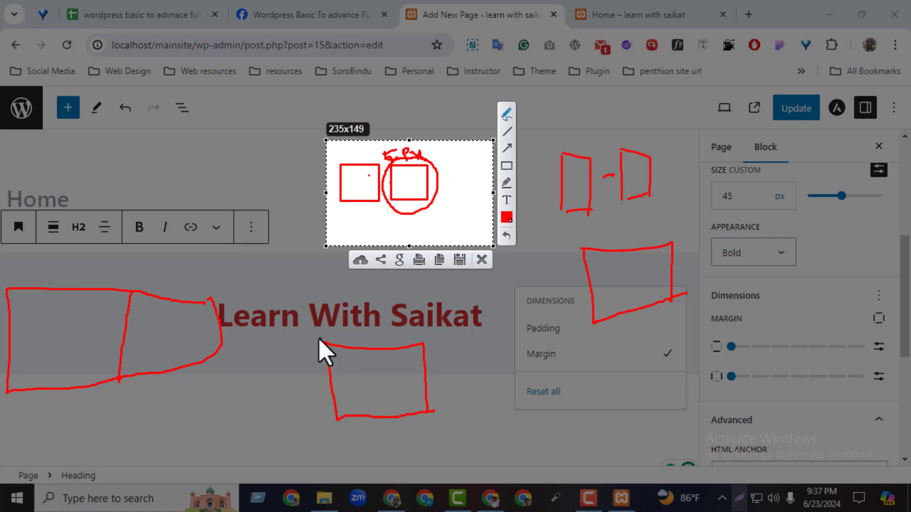
mouse_move(318, 337)
left_mouse_down()
mouse_move(435, 333)
mouse_move(445, 403)
mouse_move(392, 436)
mouse_move(304, 433)
mouse_move(316, 339)
left_mouse_up()
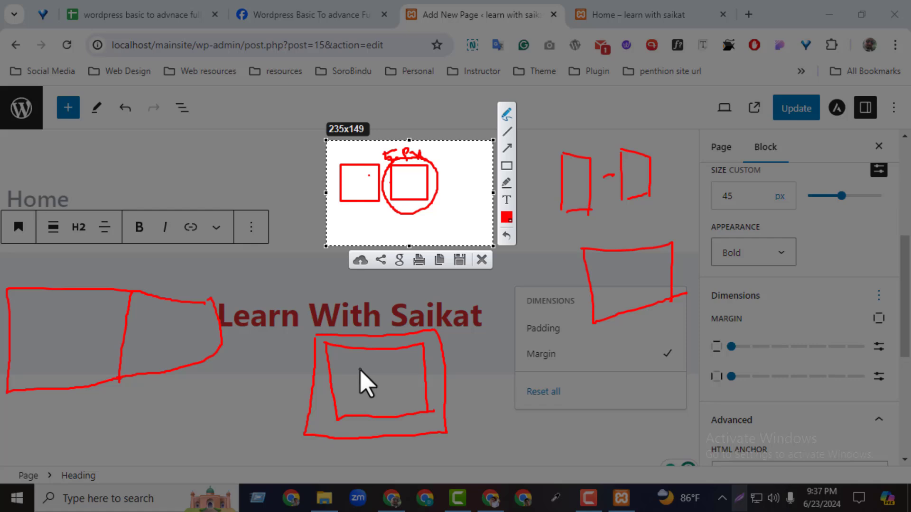
left_click(482, 260)
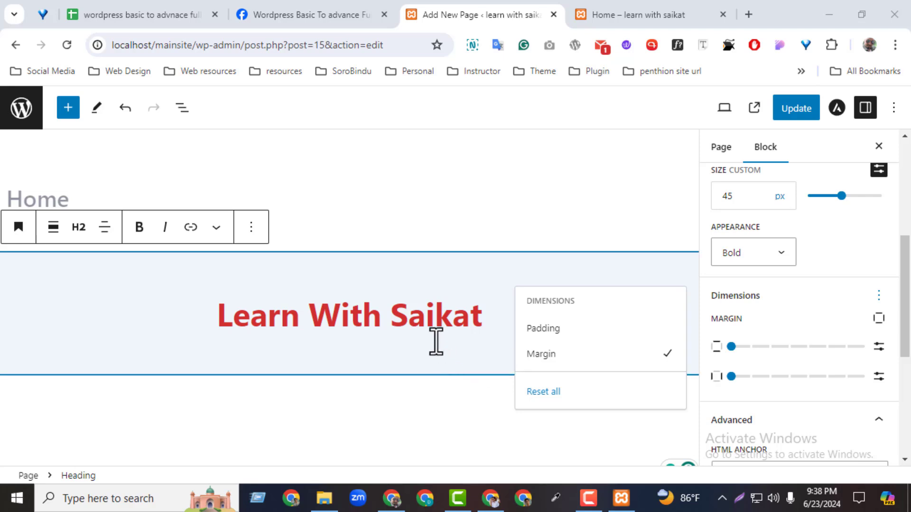
left_click(556, 361)
left_click(525, 353)
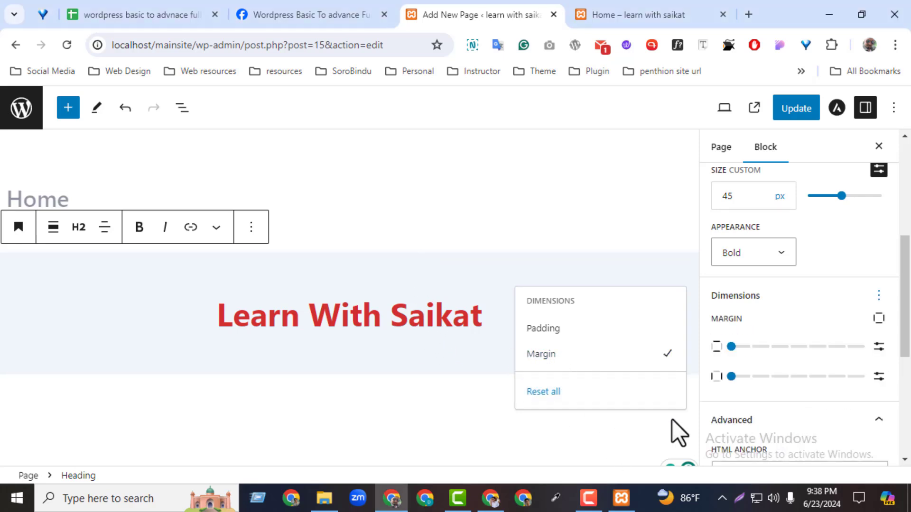
- Try several preset top and bottom margin sizes on the Learn With Saikat heading
left_click(731, 346)
left_click_drag(732, 348, 770, 348)
mouse_move(743, 378)
left_mouse_down()
mouse_move(730, 378)
mouse_move(771, 378)
mouse_move(735, 379)
left_mouse_up()
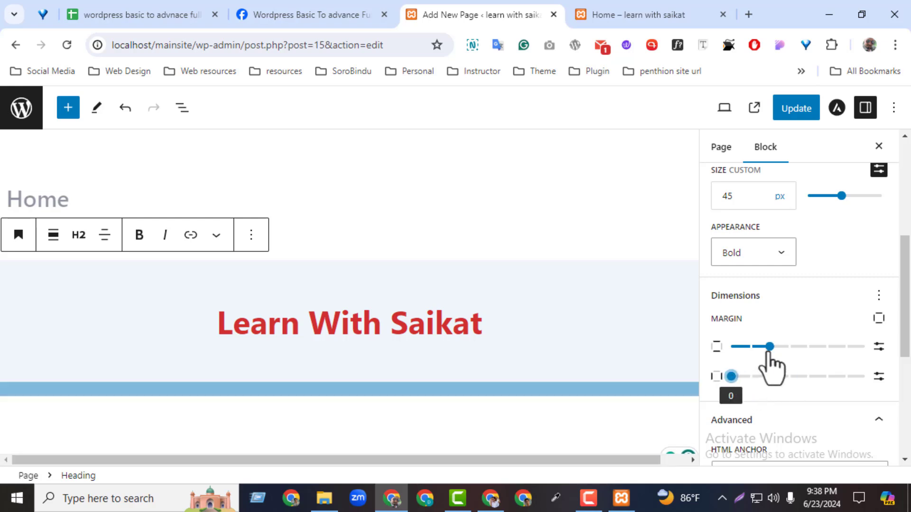
left_click_drag(769, 354, 789, 366)
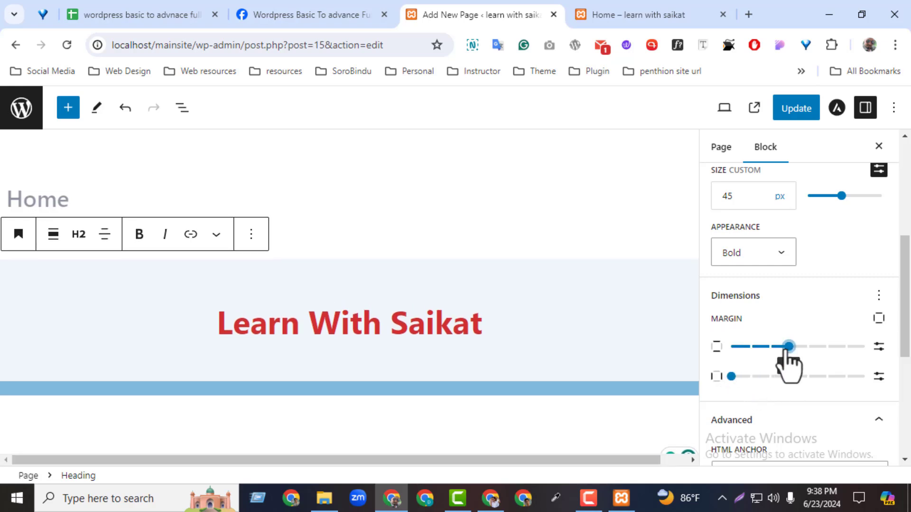
- Switch the heading's top and bottom margin to a custom value in pixels and set it to 56 px
left_click(878, 346)
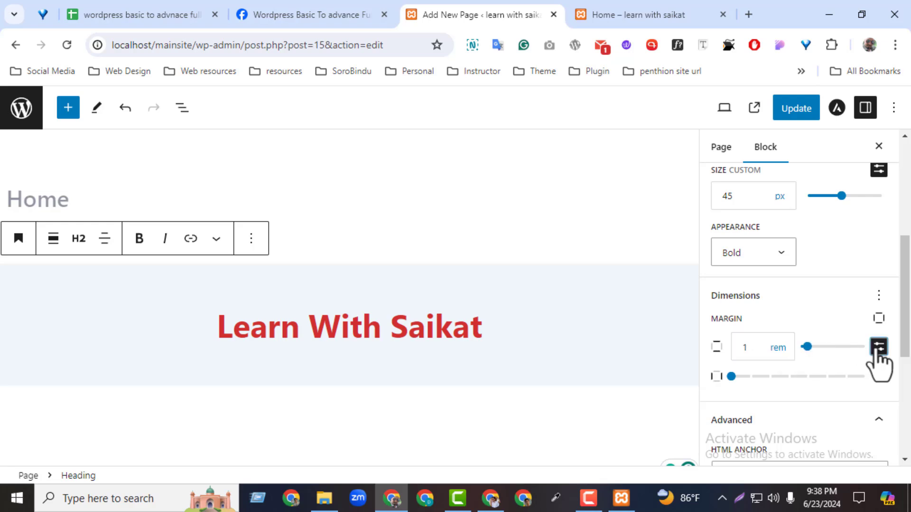
left_click(777, 349)
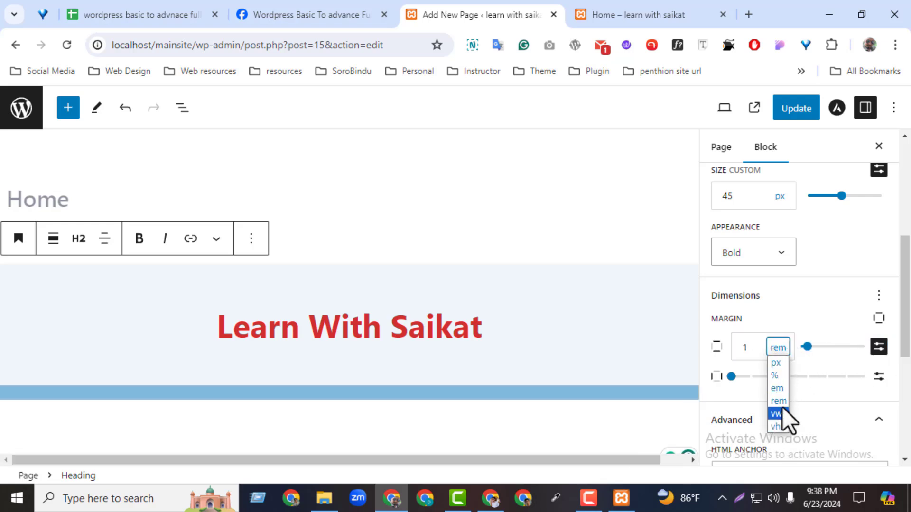
left_click(782, 363)
left_click(765, 351)
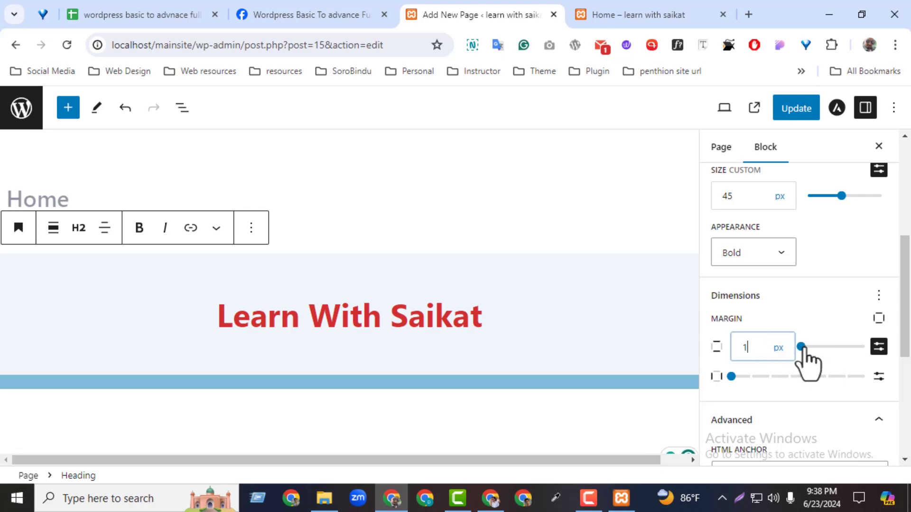
mouse_move(801, 346)
left_mouse_down()
mouse_move(828, 347)
mouse_move(813, 347)
left_mouse_up()
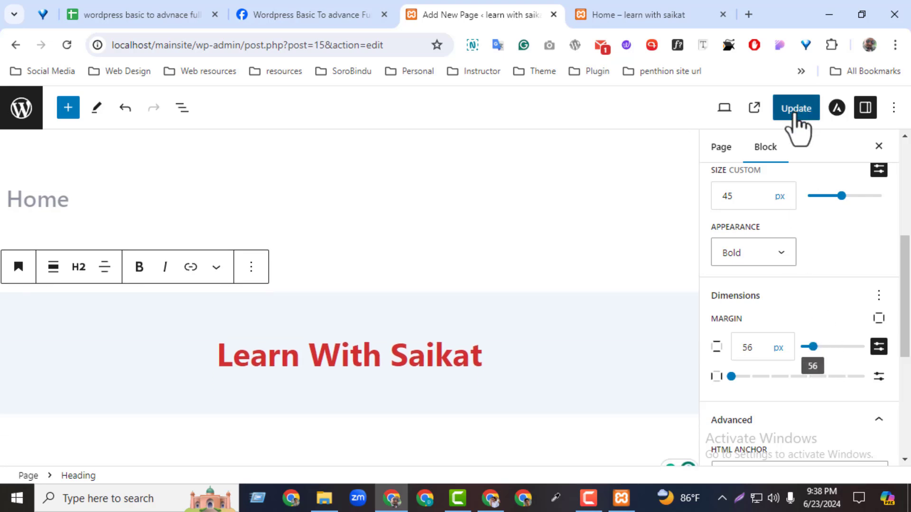
- Update the page and check the heading's new margin on the reloaded live Home page
left_click(796, 115)
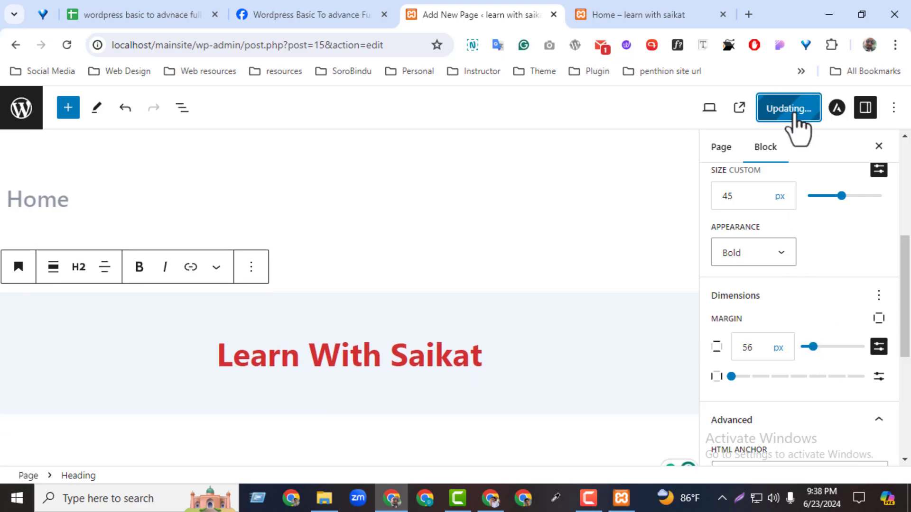
left_click(656, 14)
left_click(59, 49)
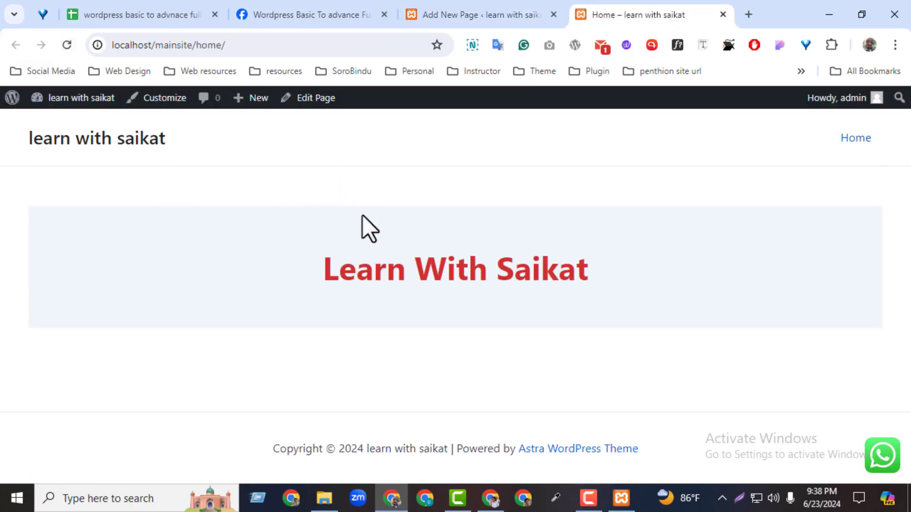
- Clear the heading's top and bottom margin value, then update the page and check it on the live site
left_click(470, 22)
double_click(750, 349)
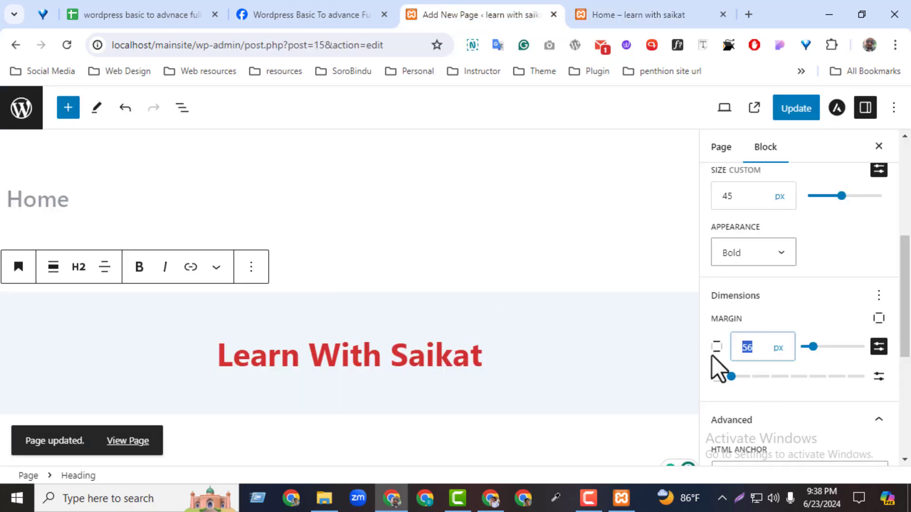
key("BackSpace")
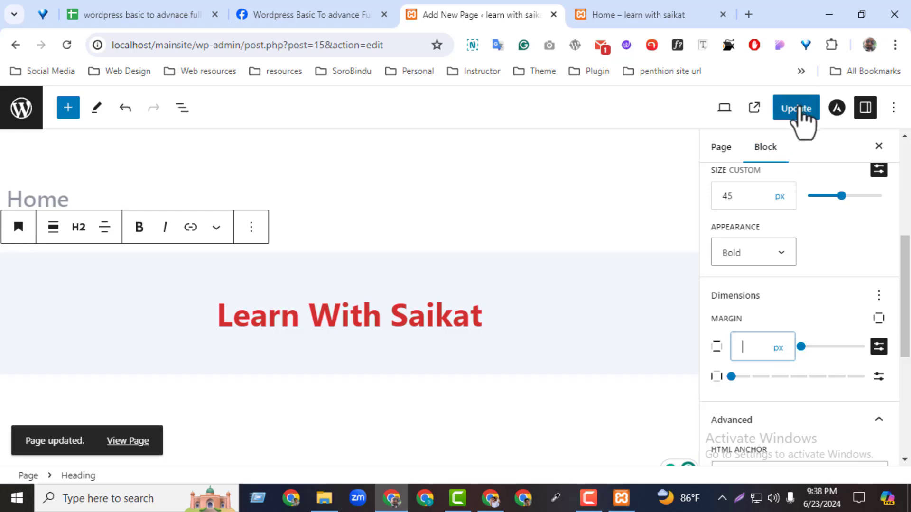
left_click(796, 113)
left_click(631, 14)
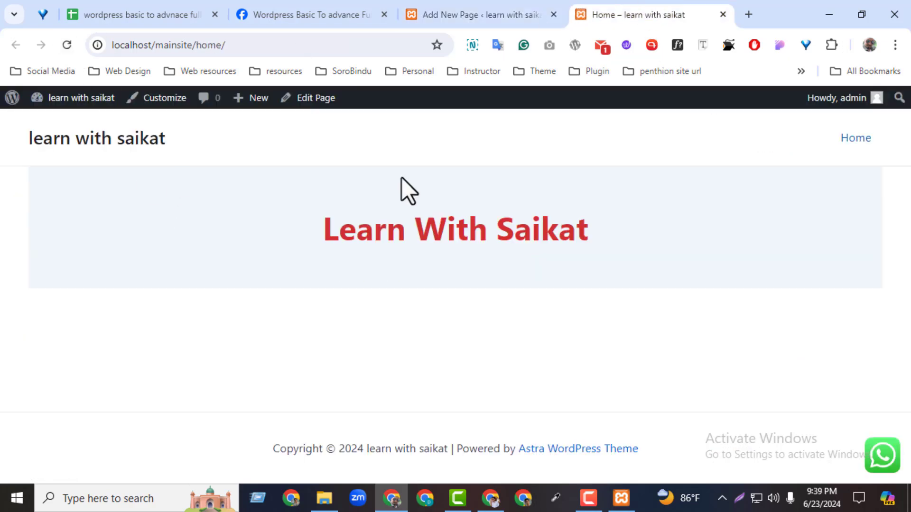
- Add the Padding control to the heading's Dimensions, set its top and bottom padding to 140 px, and update the page
left_click(458, 12)
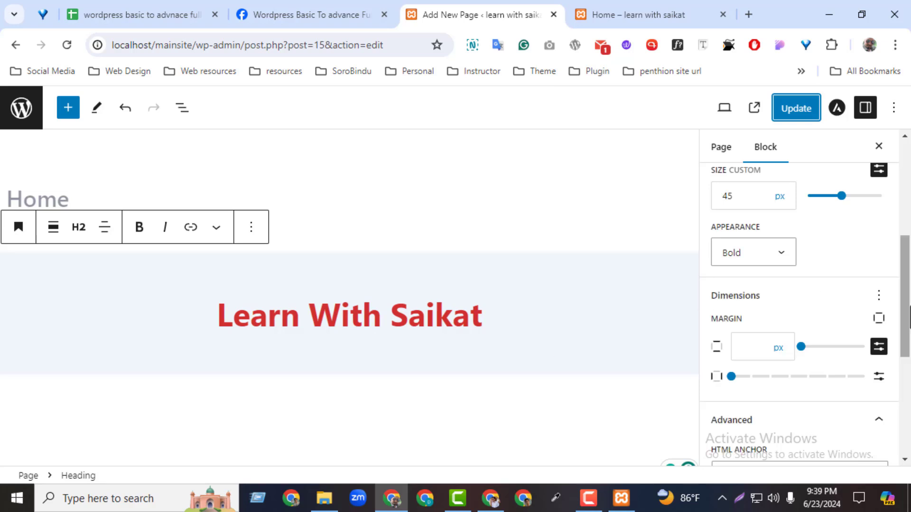
left_click(879, 295)
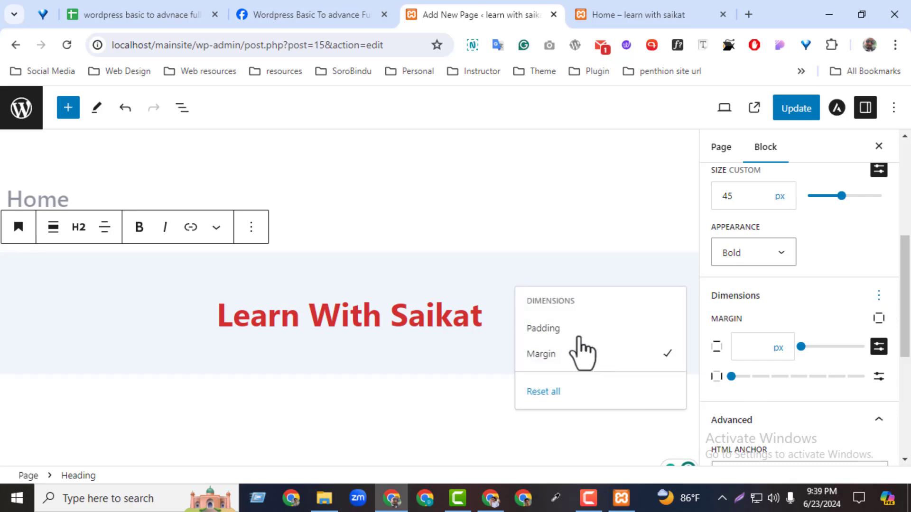
left_click(577, 331)
left_click_drag(905, 317, 907, 332)
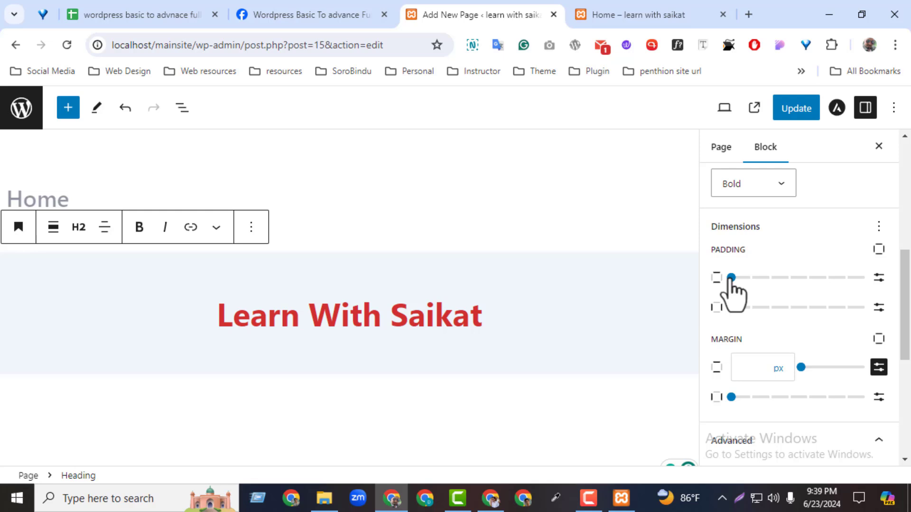
left_click(879, 278)
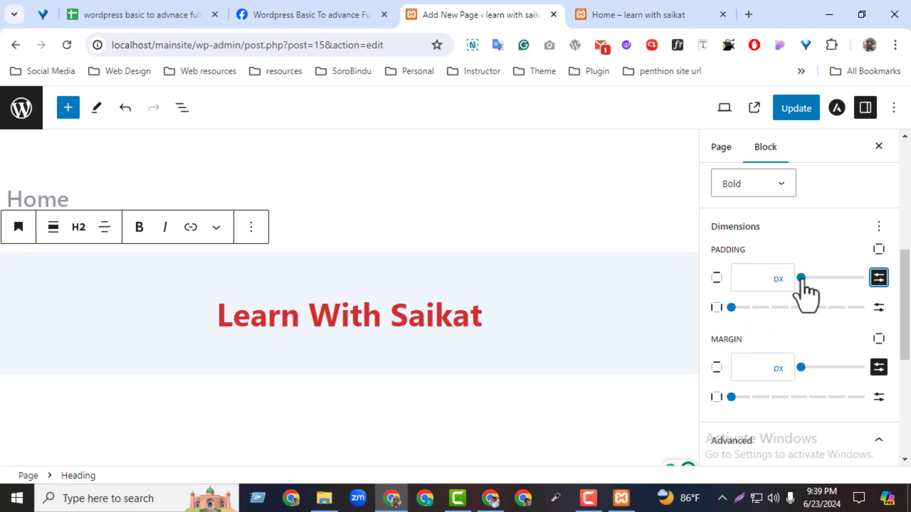
left_click_drag(800, 278, 830, 279)
left_click(795, 114)
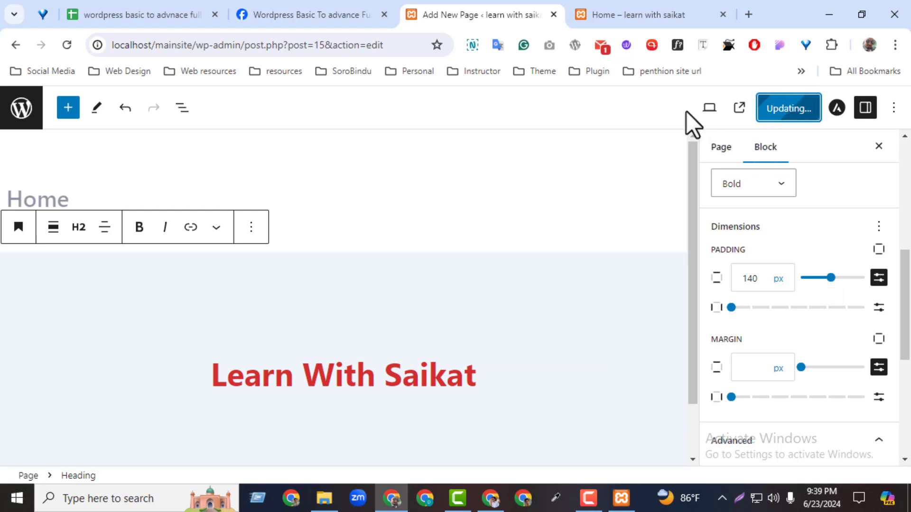
- On the live Home page, capture the heading's 1200x334 background area, outline the padding above the text with rectangles, and discard the annotations
left_click(645, 19)
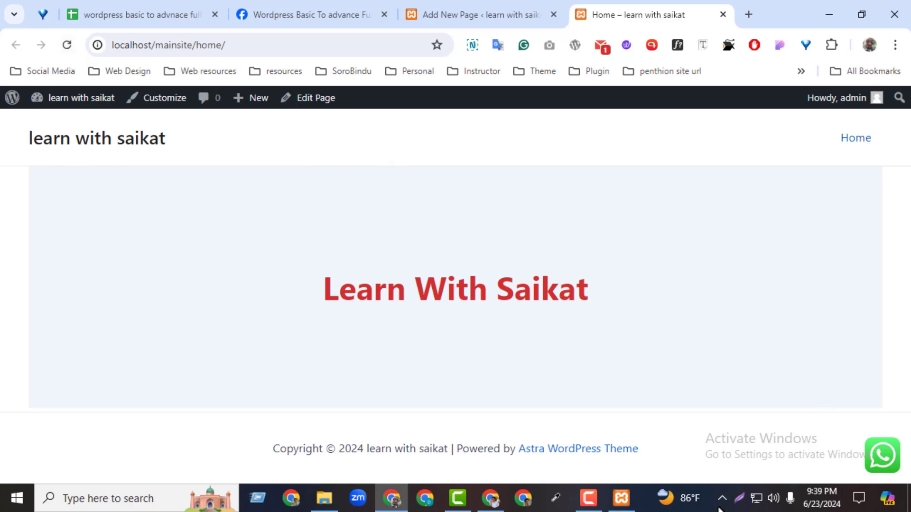
left_click(739, 498)
left_click_drag(30, 168, 884, 406)
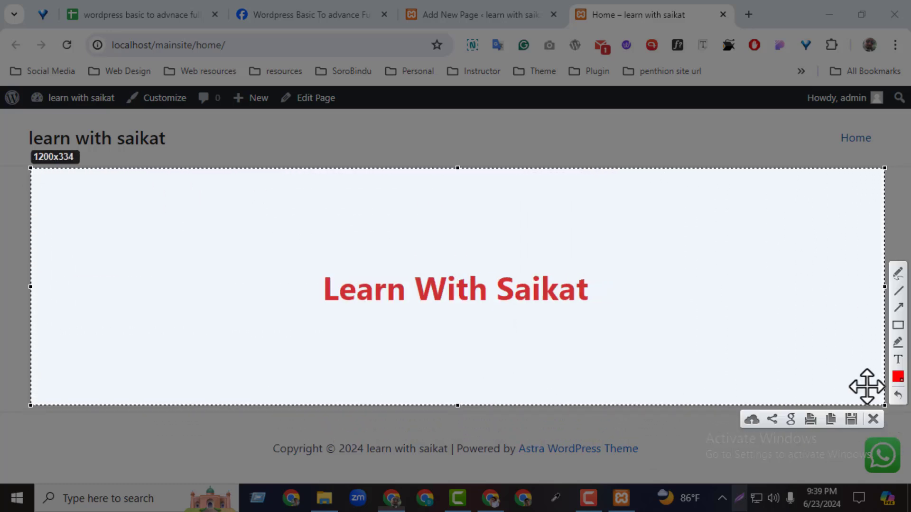
left_click_drag(407, 168, 407, 169)
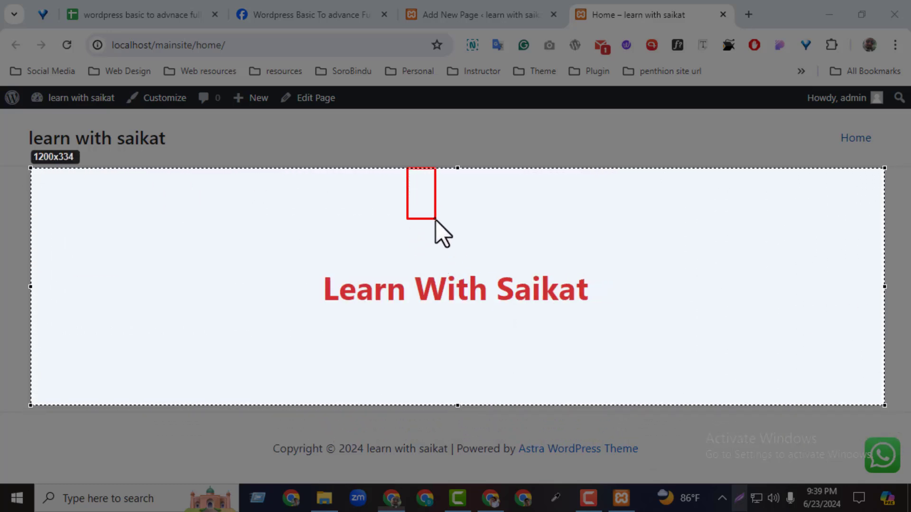
left_click_drag(435, 220, 472, 273)
left_click(873, 419)
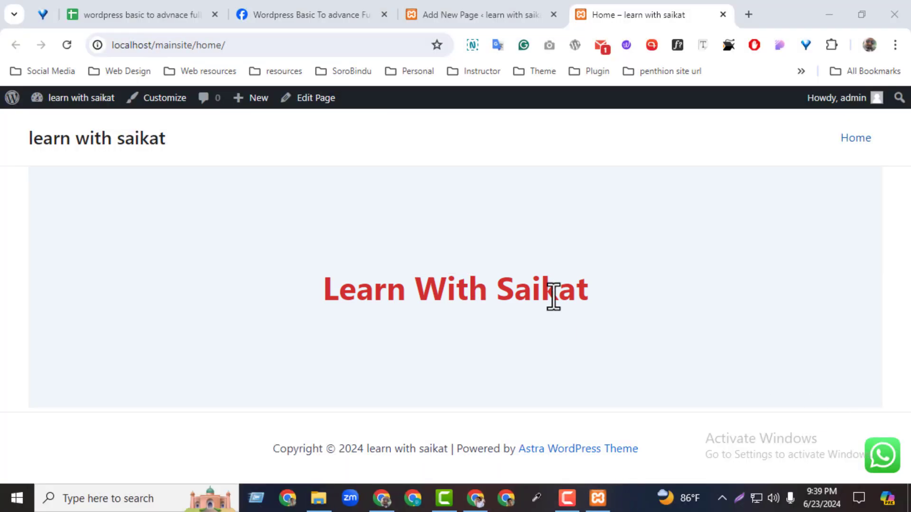
- Set the heading's top and bottom margin to 80 px, and update the page to check it on the live site
left_click(474, 15)
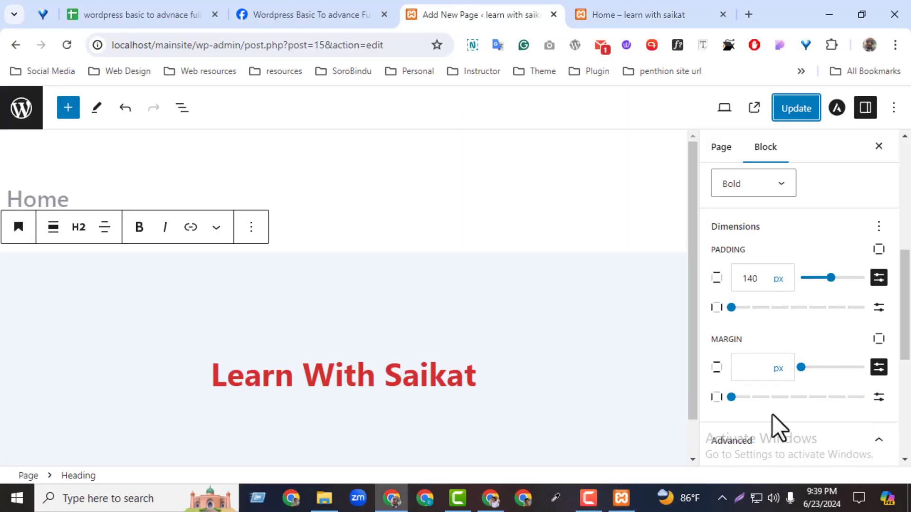
left_click_drag(801, 368, 818, 368)
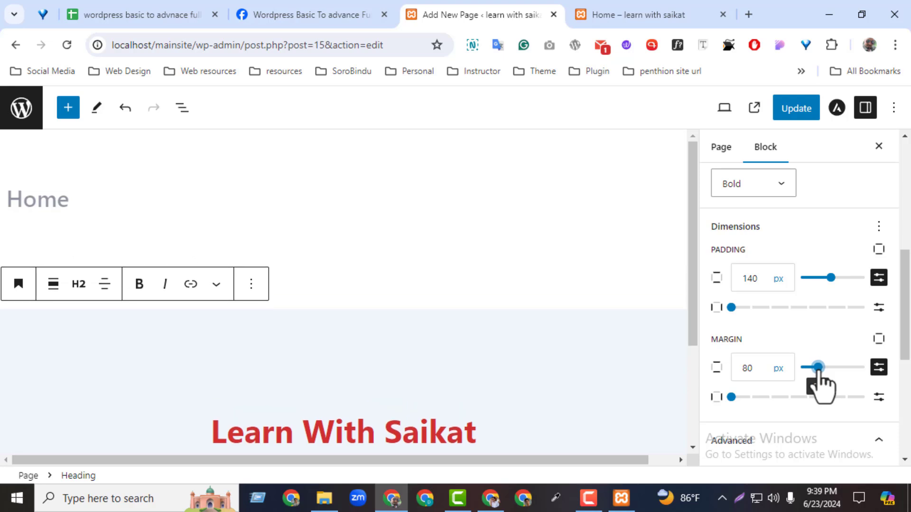
left_click(797, 112)
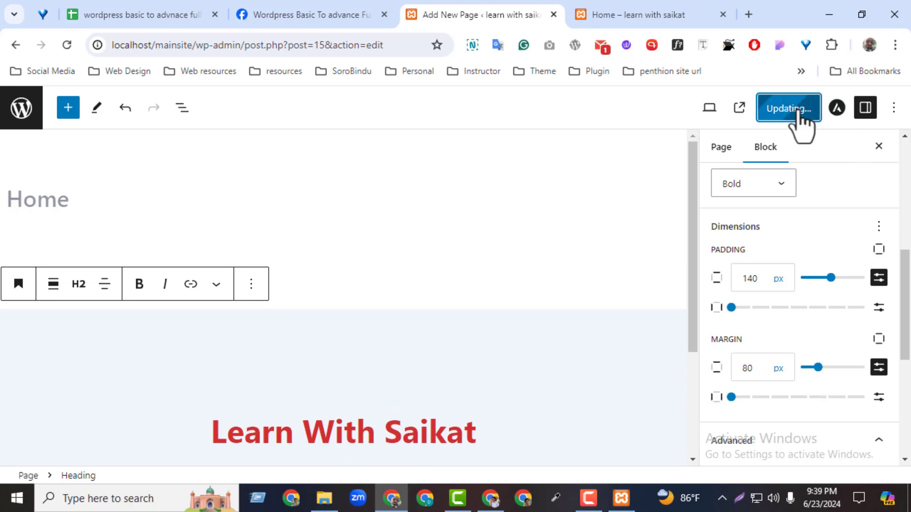
left_click(659, 21)
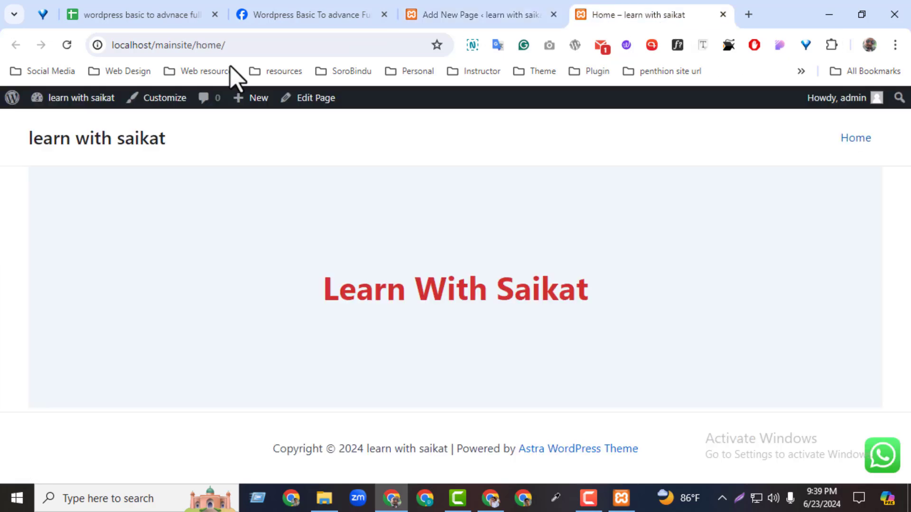
left_click(74, 44)
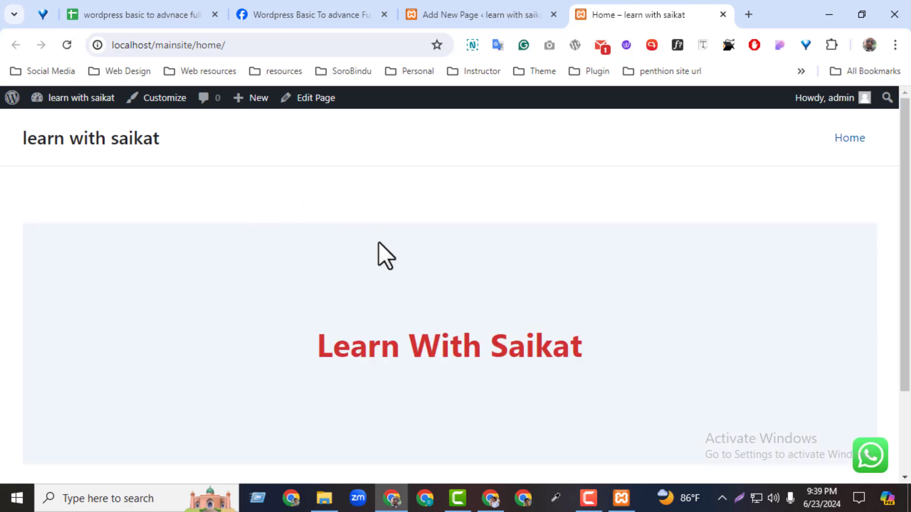
- Capture the heading's 1206x332 area, mark the margin with an upward arrow and the padding with two rectangles, and discard the annotations
left_click(739, 498)
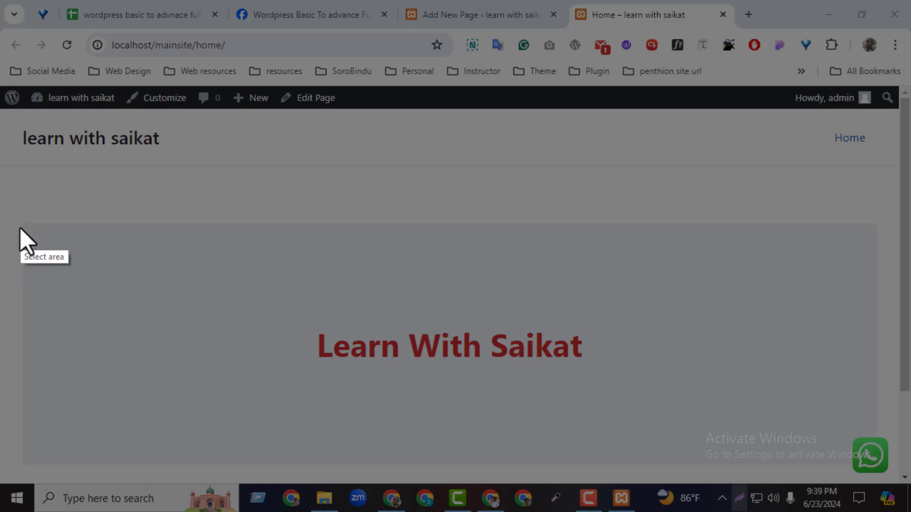
left_click_drag(20, 226, 878, 464)
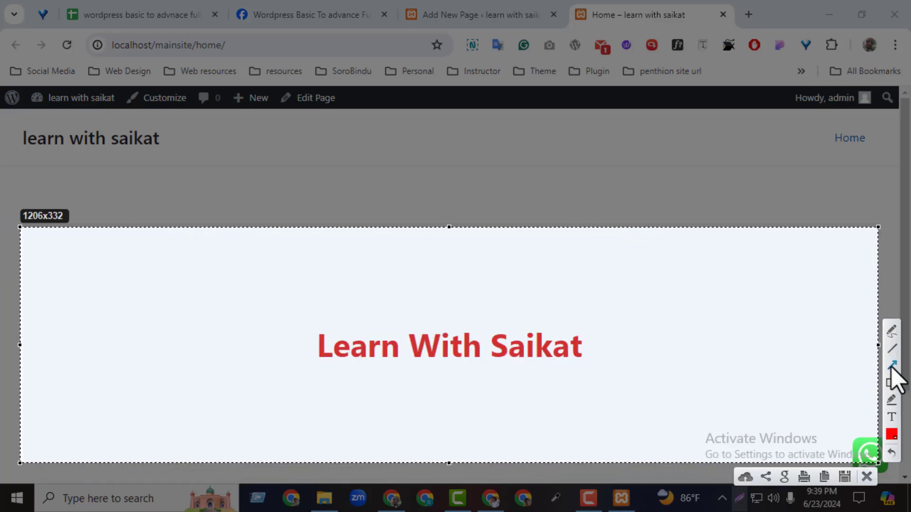
left_click_drag(446, 226, 447, 205)
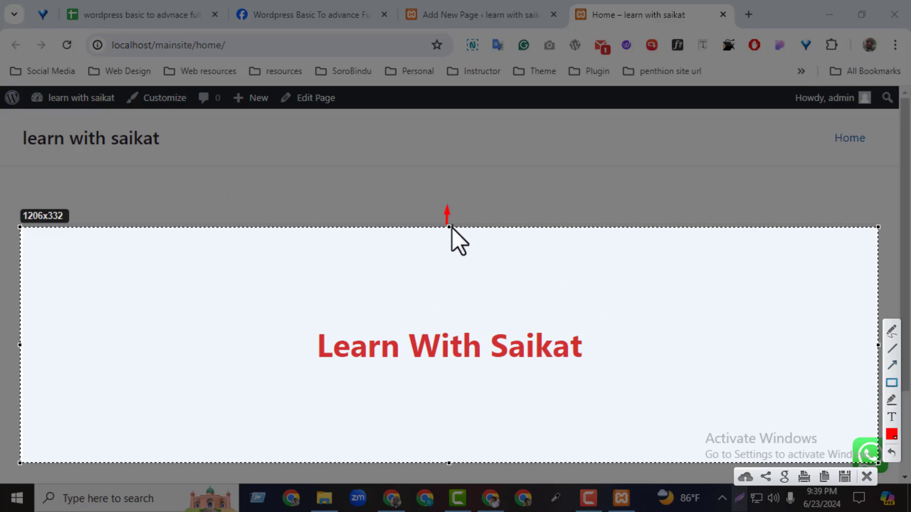
mouse_move(449, 229)
left_mouse_down()
mouse_move(488, 336)
mouse_move(488, 421)
left_mouse_up()
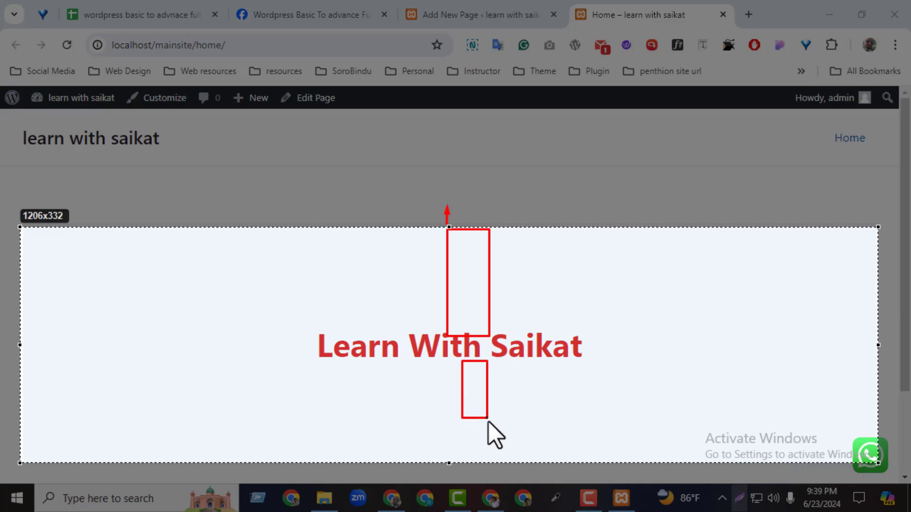
left_click(876, 488)
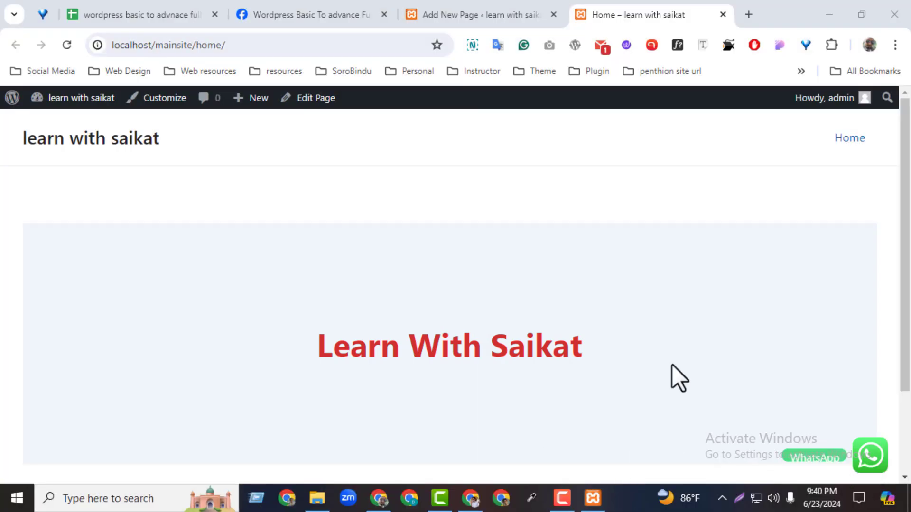
- Set the heading's top and bottom padding and margin both to 0 px and update the page
left_click(453, 18)
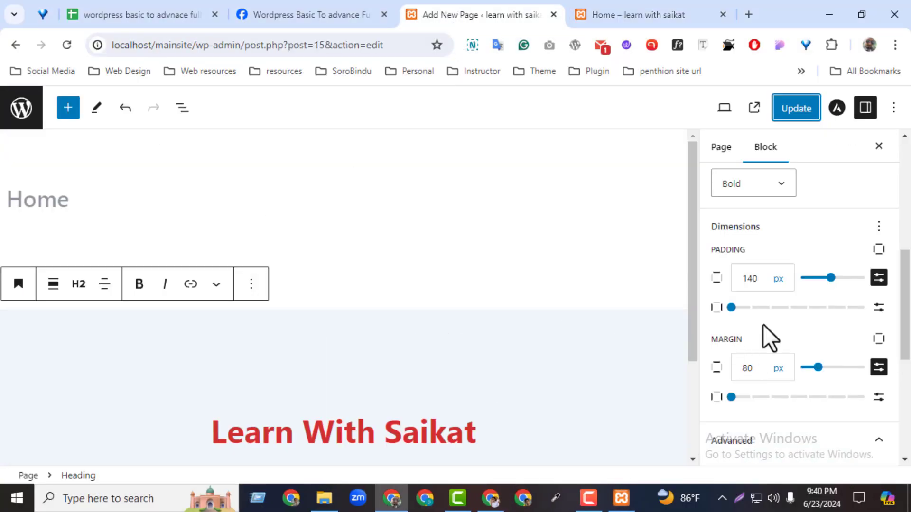
left_click_drag(831, 279, 777, 289)
left_click_drag(818, 367, 738, 372)
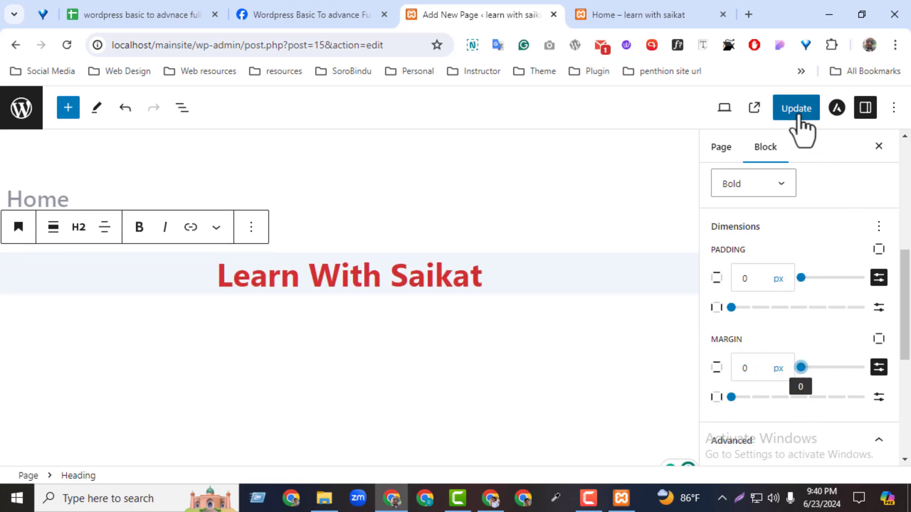
left_click(797, 110)
- Check the heading without spacing on the reloaded live Home page and return to the editor
left_click(576, 14)
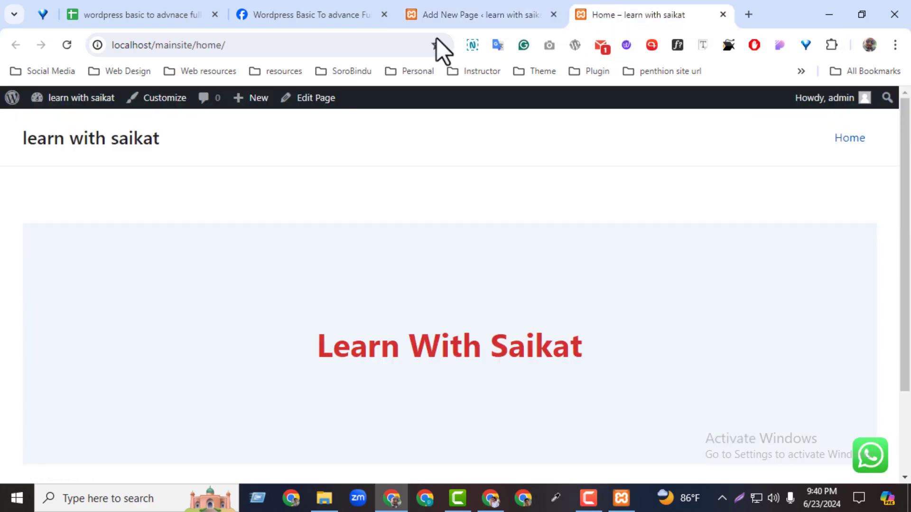
left_click(62, 44)
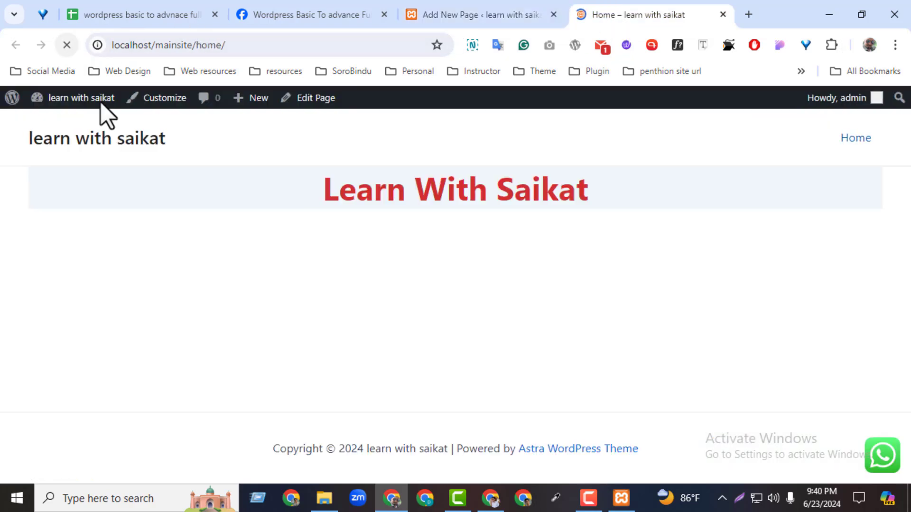
left_click(468, 14)
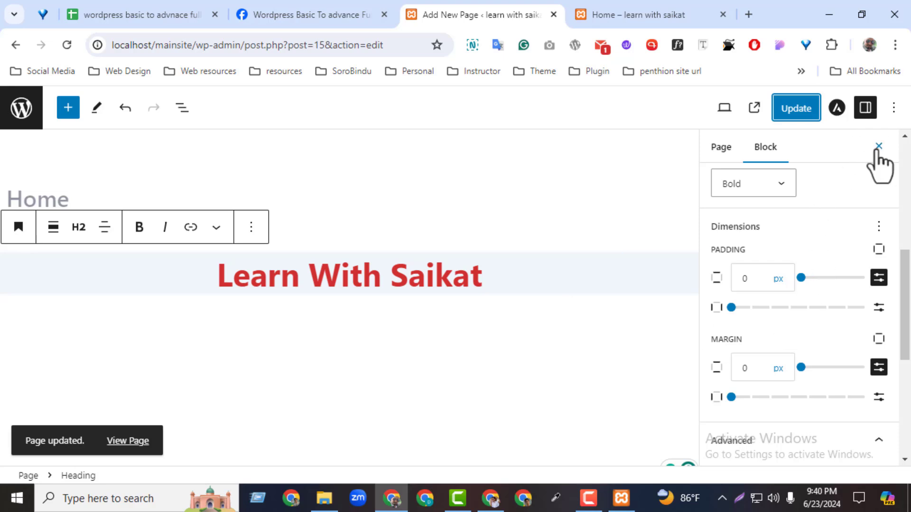
- Close the block settings sidebar and deselect the "Learn With Saikat" heading
left_click(878, 146)
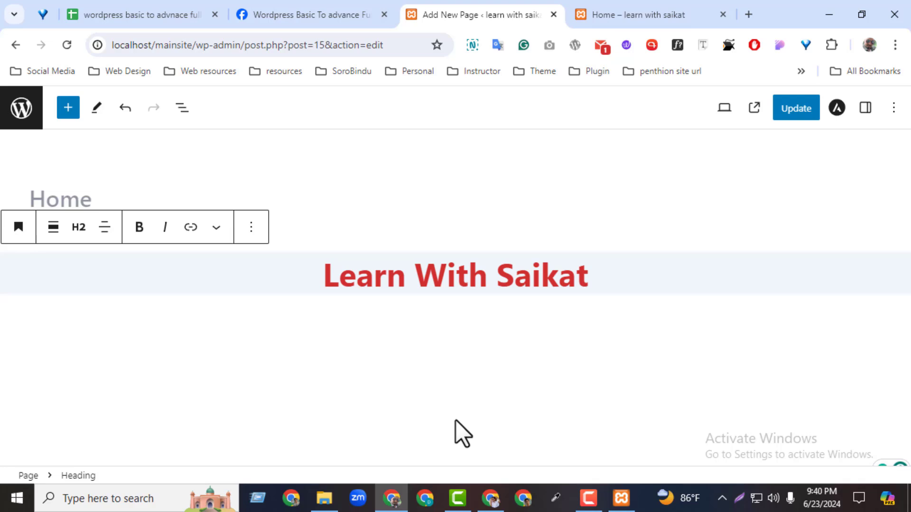
left_click(459, 298)
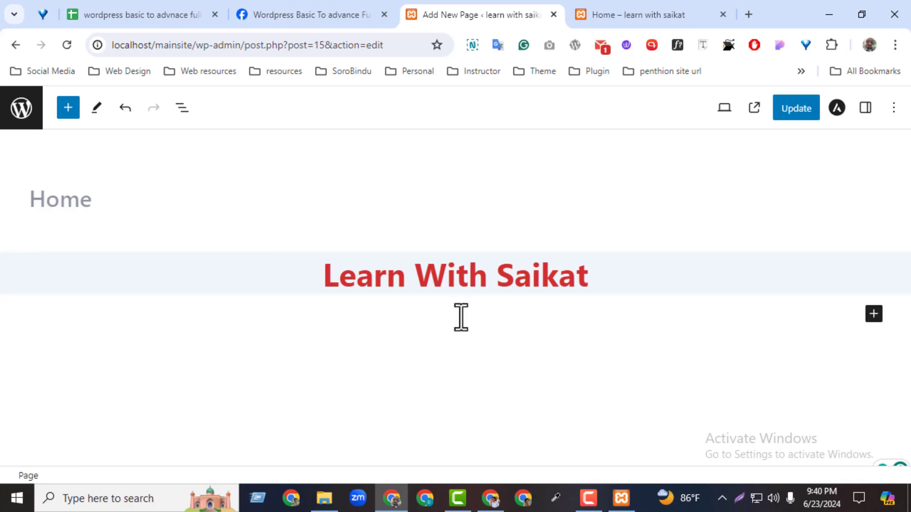
left_click(471, 293)
left_click(606, 277)
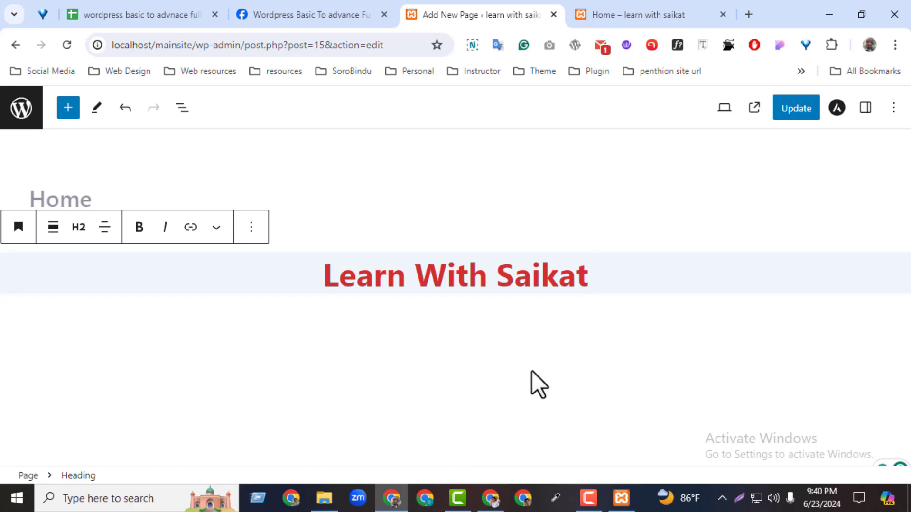
left_click(860, 304)
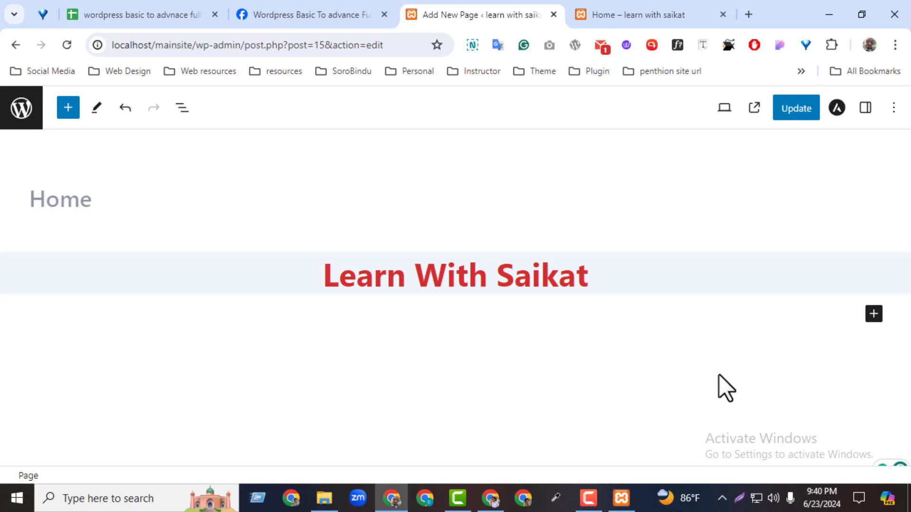
- Browse the full block library and add a Paragraph block below the heading
left_click(868, 315)
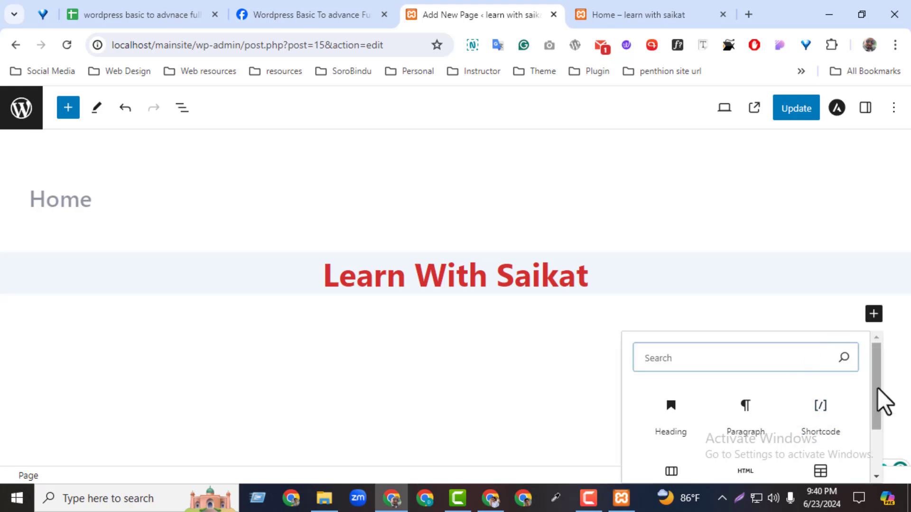
left_click_drag(878, 400, 875, 451)
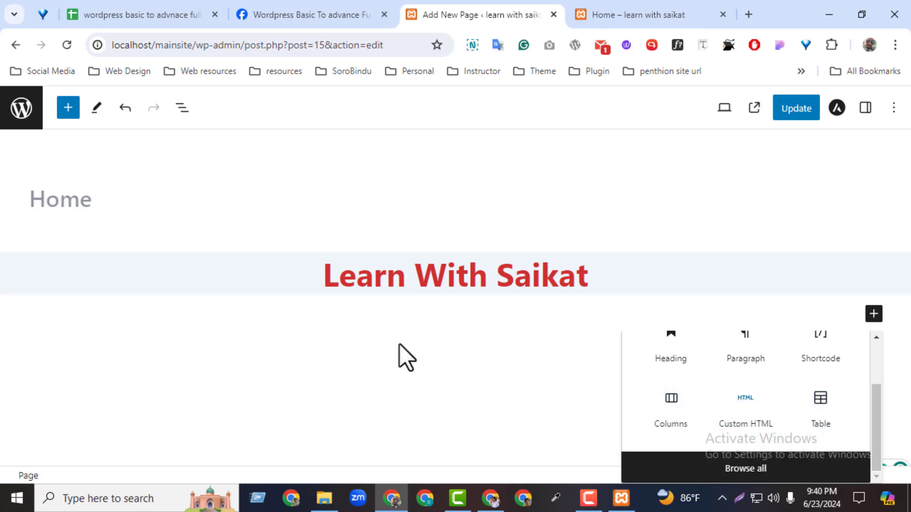
left_click(68, 114)
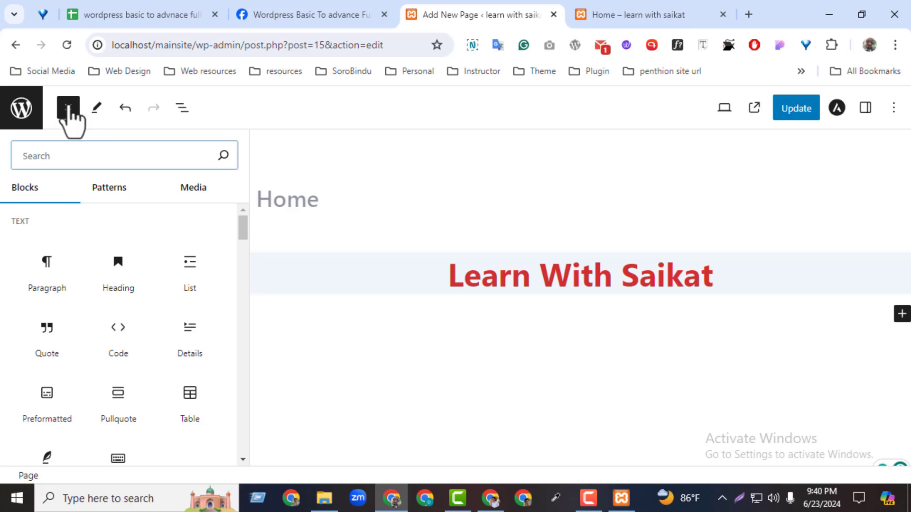
left_click(69, 112)
left_click(873, 313)
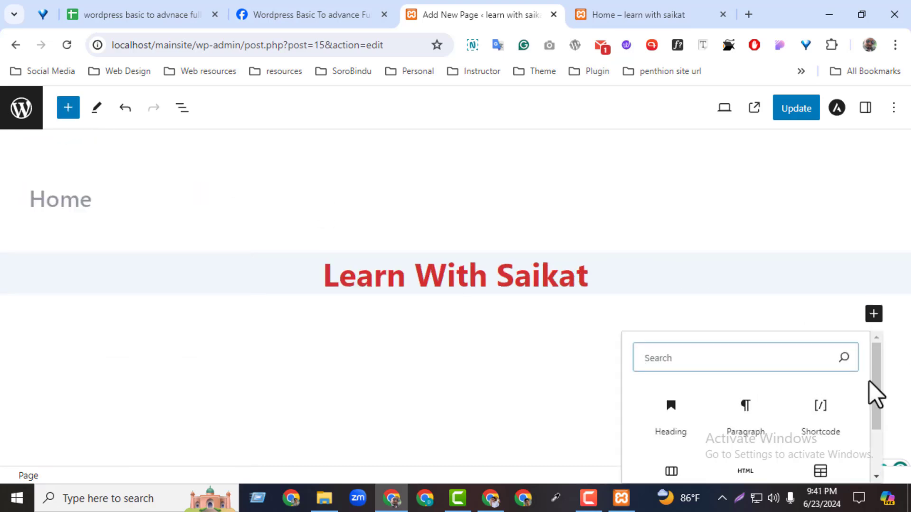
left_click_drag(874, 393, 880, 451)
left_click(786, 477)
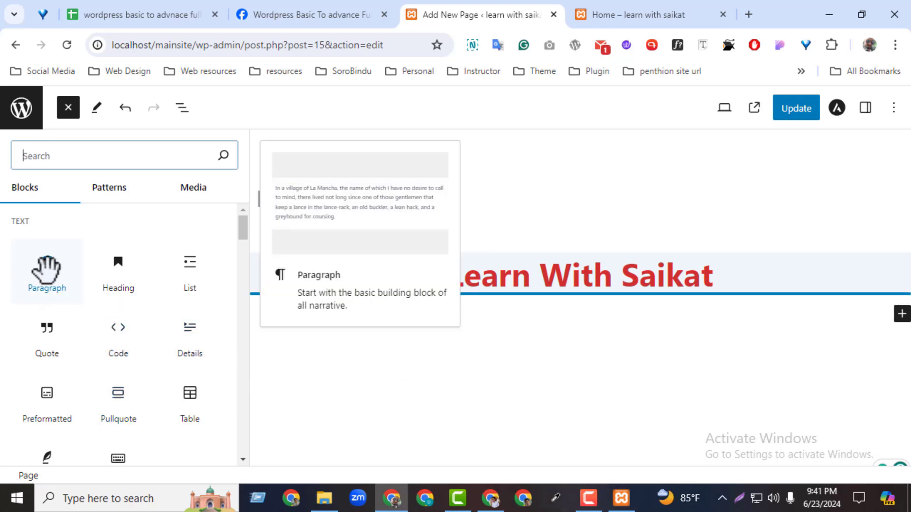
left_click(46, 268)
left_click(46, 268)
left_click(383, 302)
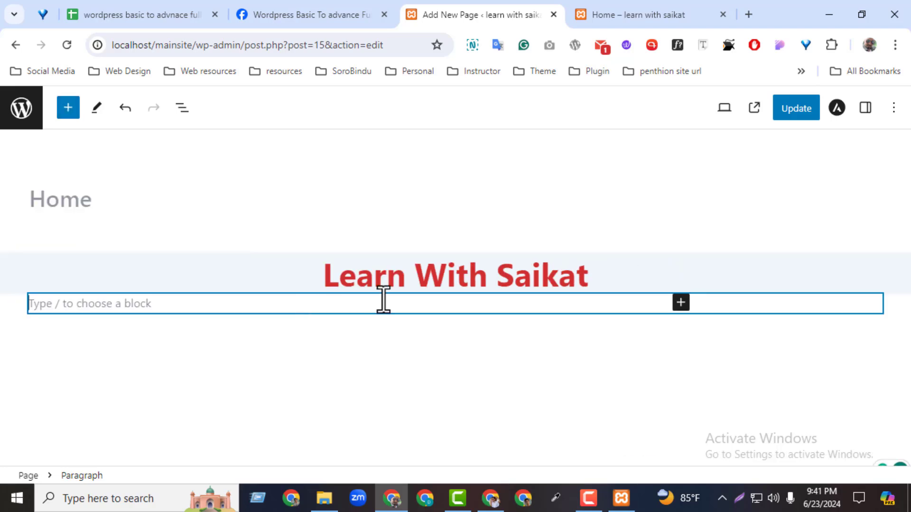
- Search the web for "lorem ipsum" in a new browser tab and open the lipsum.com generator site
left_click(748, 15)
left_click(349, 48)
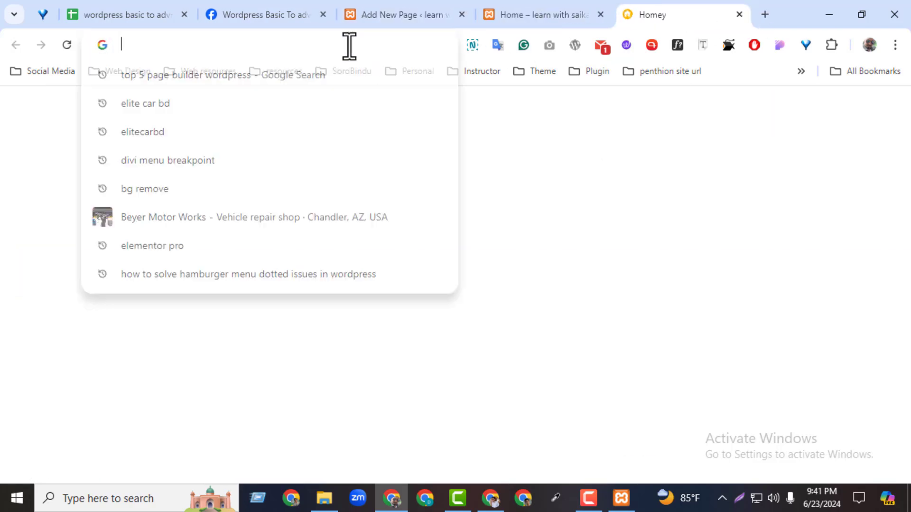
type("o")
key("BackSpace")
key("BackSpace")
type("lo")
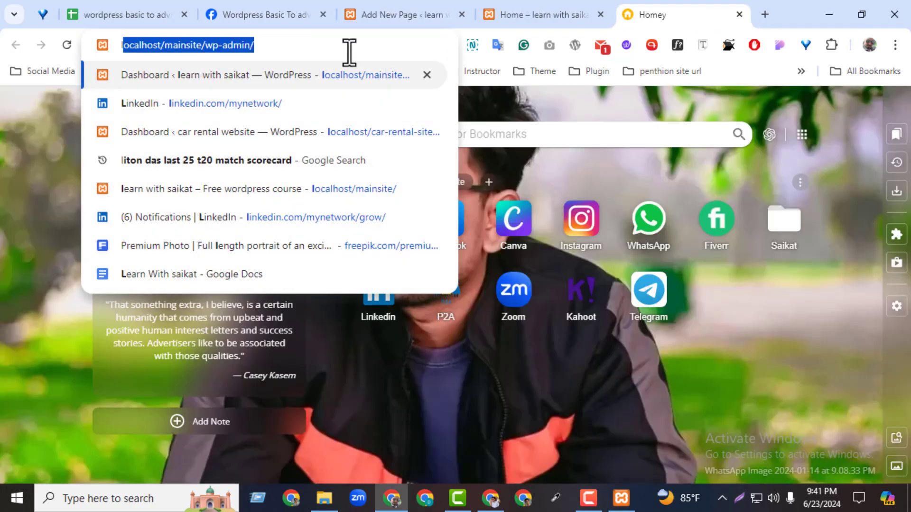
type("reg")
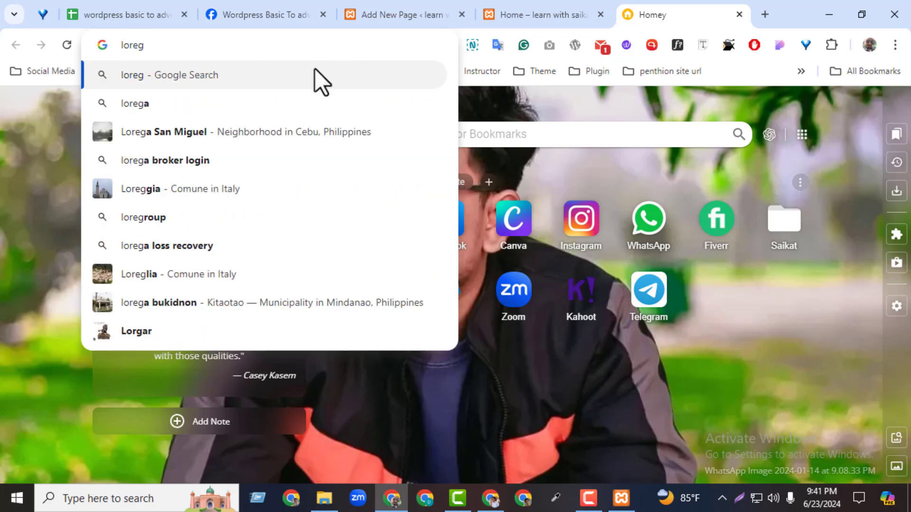
key("BackSpace")
type("m,")
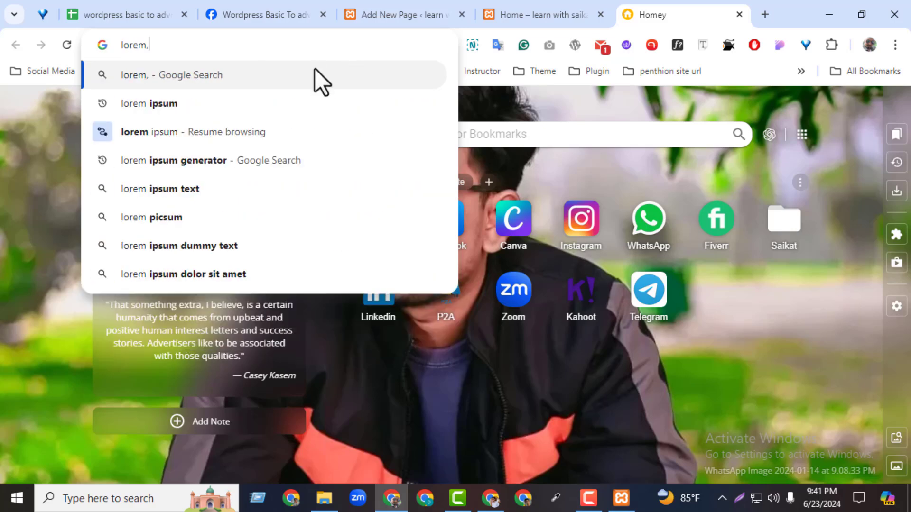
key("BackSpace")
left_click(140, 103)
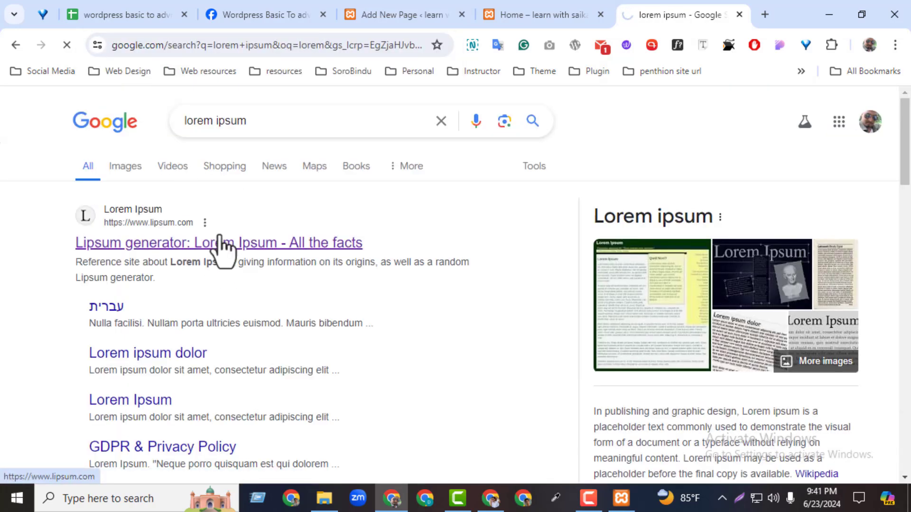
left_click(220, 243)
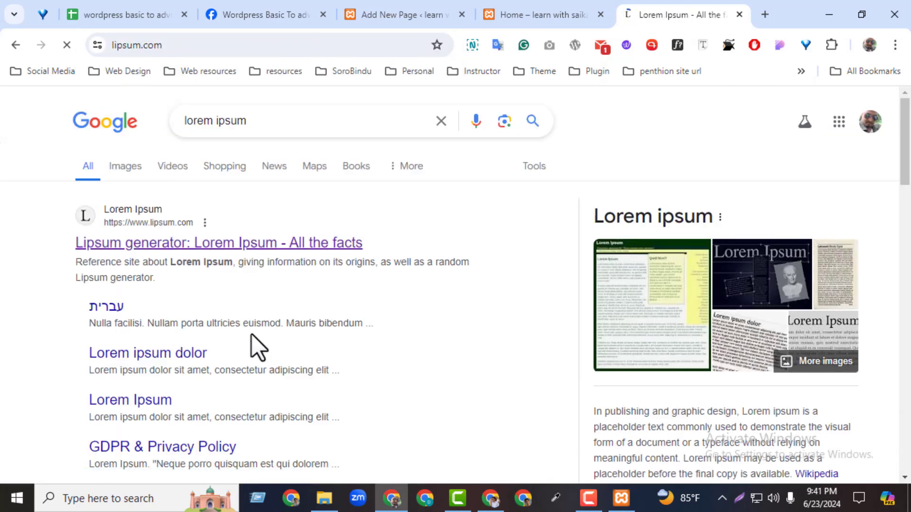
- Copy the sample text from "It is a long established fact" onward and paste it into the empty paragraph block in the WordPress editor
scroll(906, 188, "down", 3)
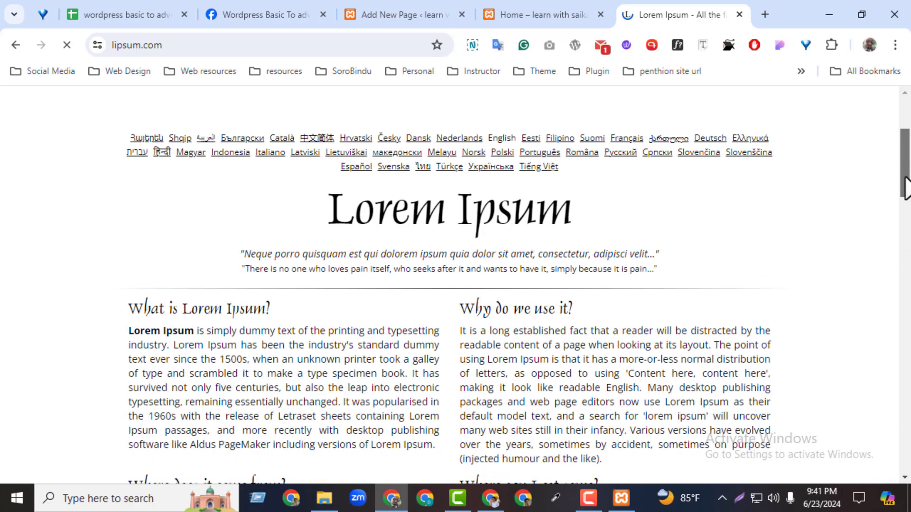
scroll(906, 188, "down", 1)
mouse_move(455, 290)
left_mouse_down()
mouse_move(519, 337)
mouse_move(463, 290)
left_mouse_up()
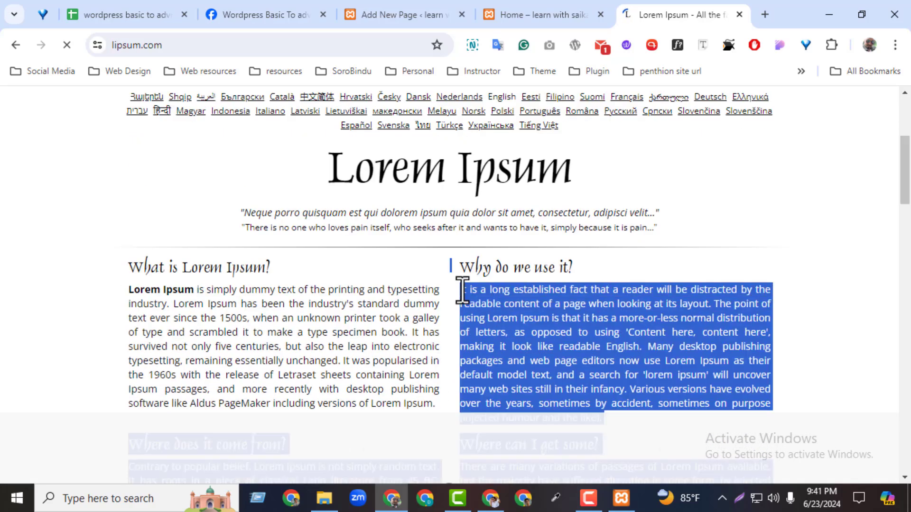
left_click(525, 15)
left_click(399, 15)
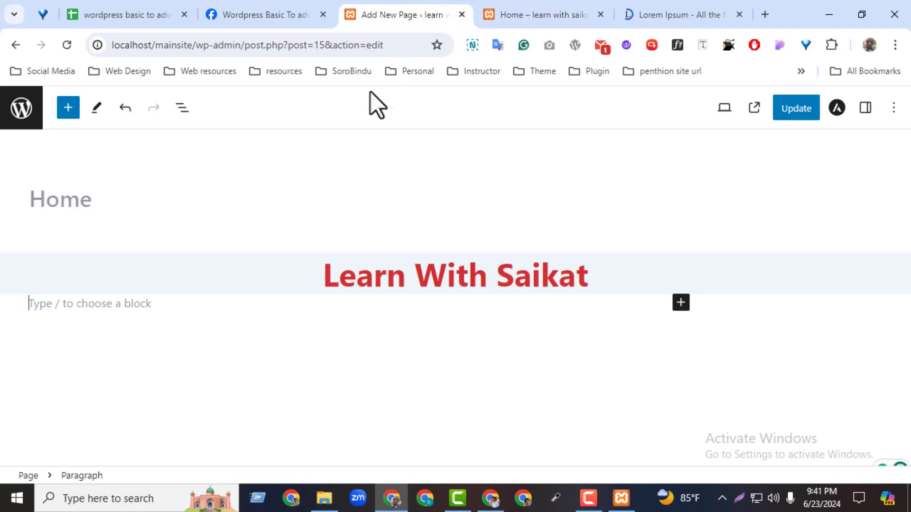
left_click(120, 304)
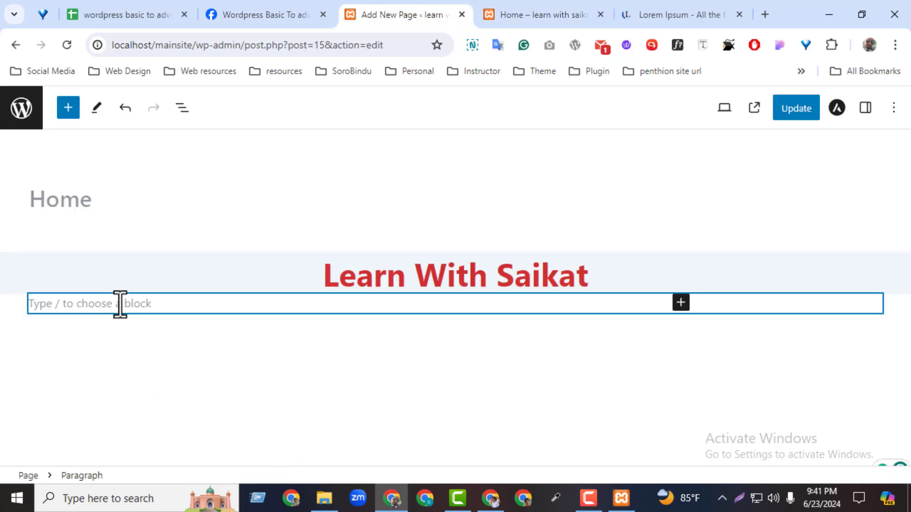
key("ctrl+v")
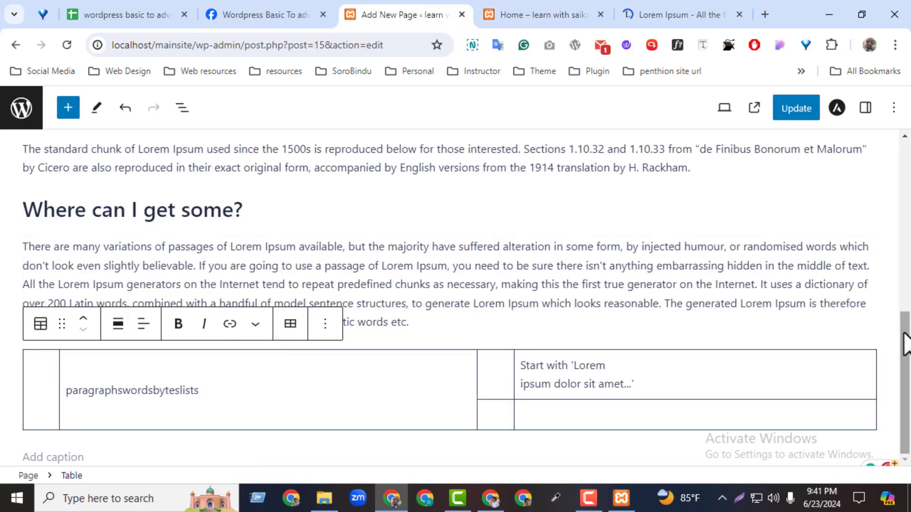
- Delete the pasted "Where does it come from?" and "Where can I get some?" sections with their paragraphs
left_click_drag(903, 333, 901, 219)
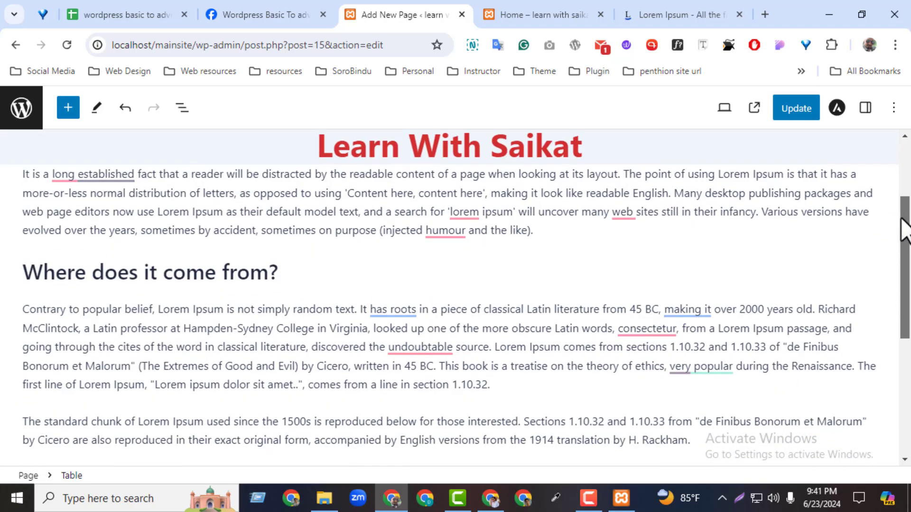
left_click_drag(28, 266, 487, 327)
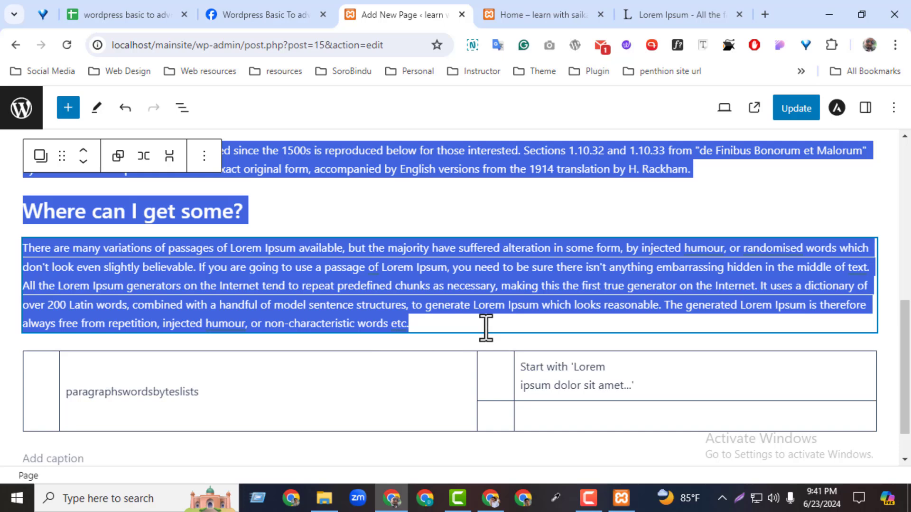
key("BackSpace")
key("Delete")
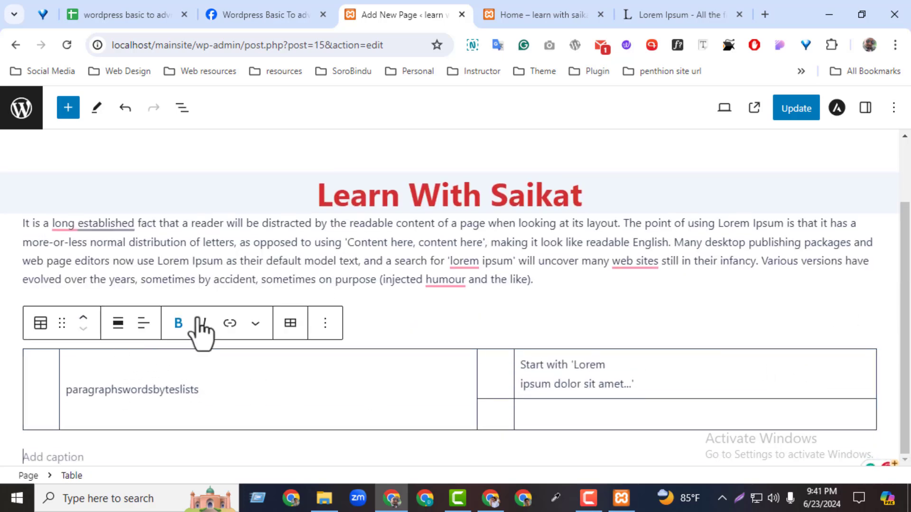
- Delete the pasted table and the empty heading block below the first paragraph
left_click(325, 323)
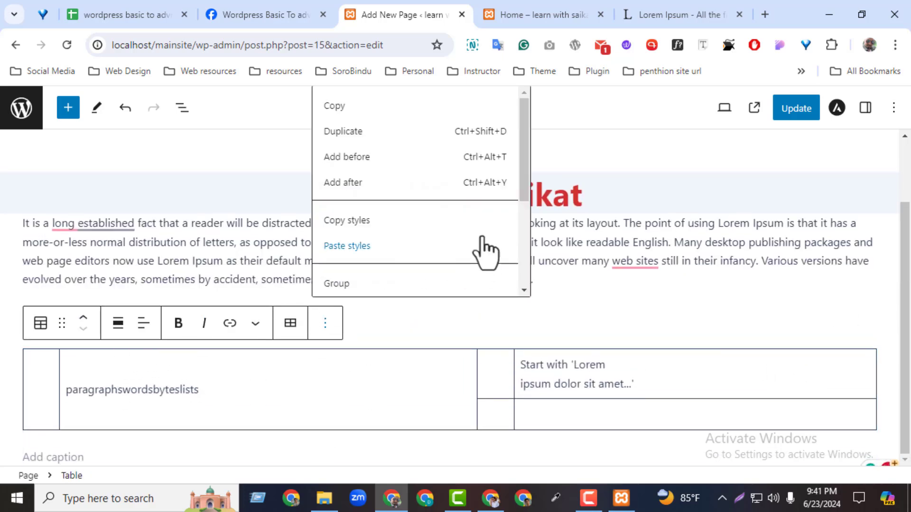
left_click_drag(525, 189, 512, 284)
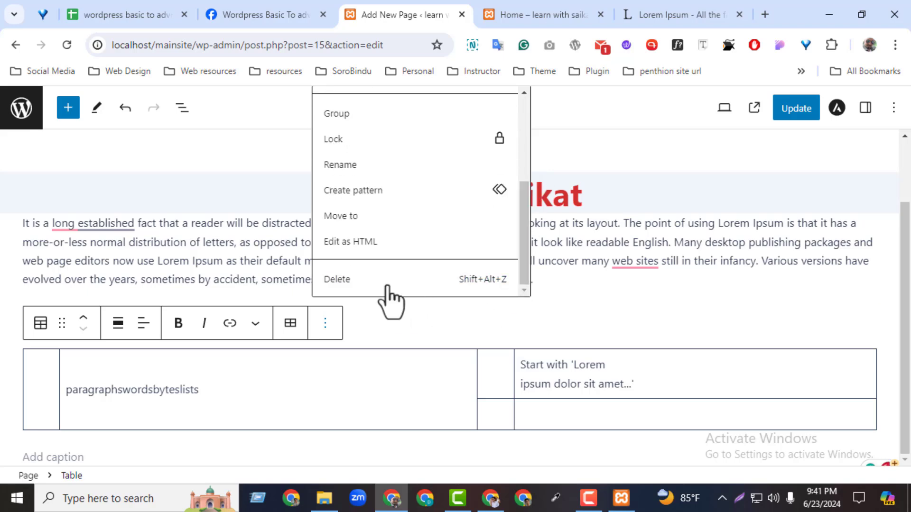
left_click(387, 287)
left_click(321, 362)
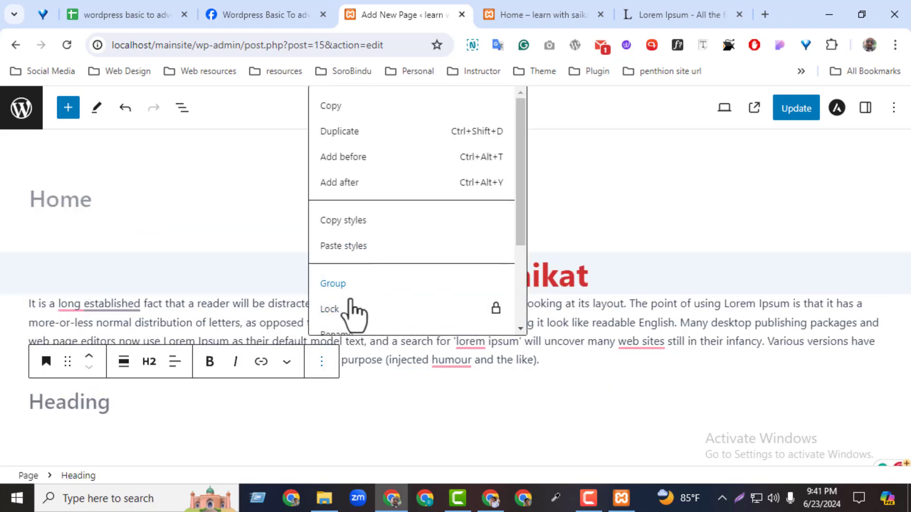
left_click_drag(520, 229, 354, 336)
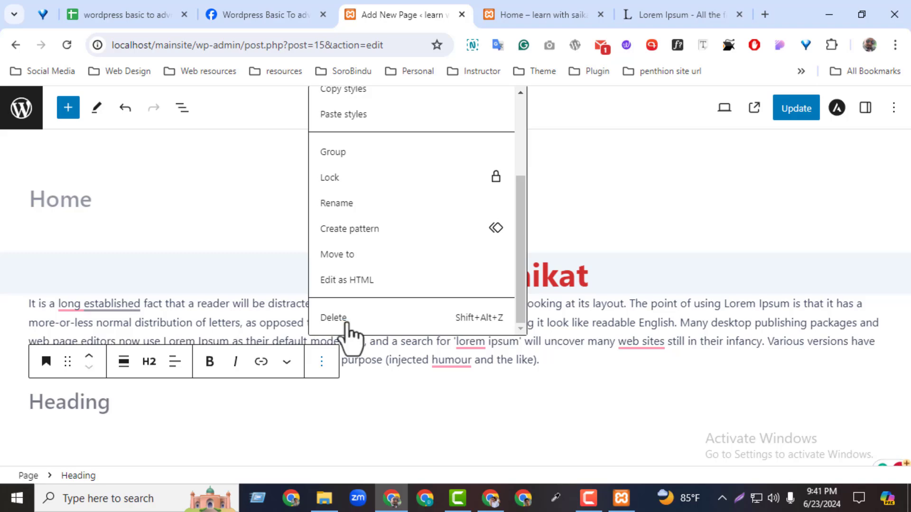
left_click(334, 318)
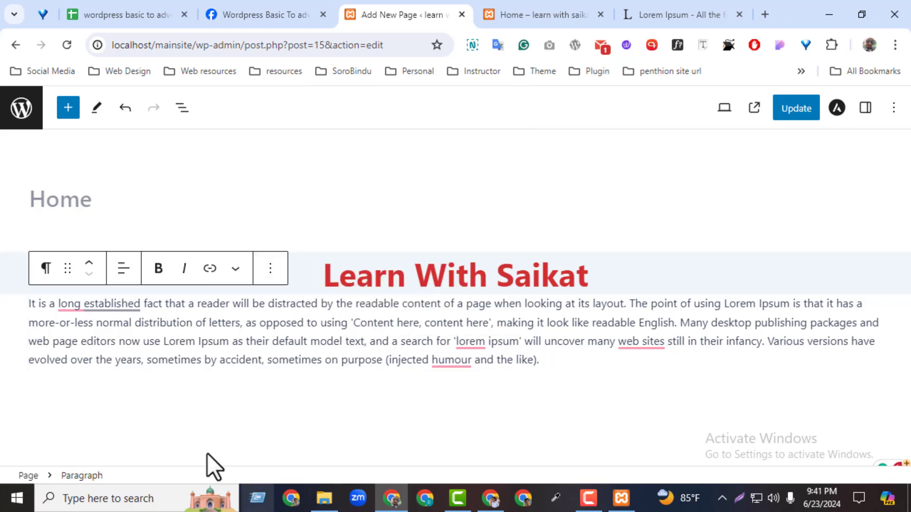
- Update the page, check the new paragraph on the live Home page, and return to the editor
left_click(792, 113)
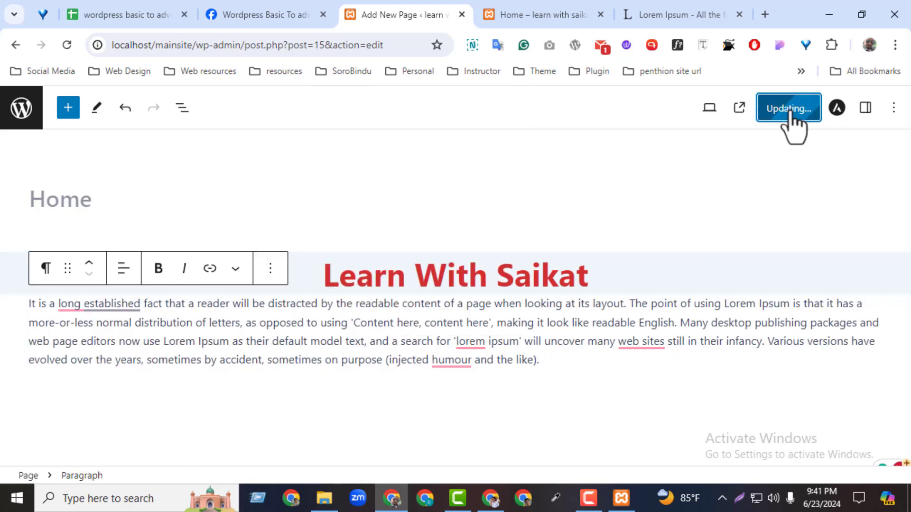
left_click(522, 14)
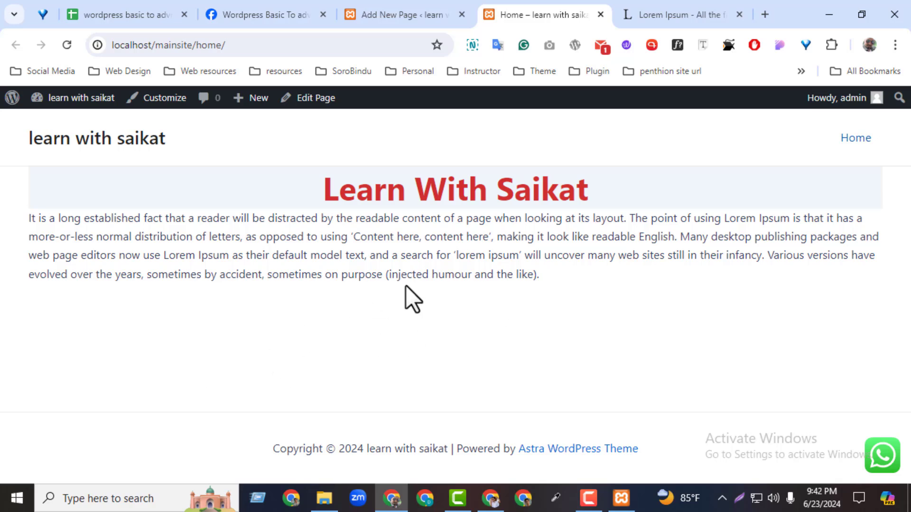
left_click(441, 12)
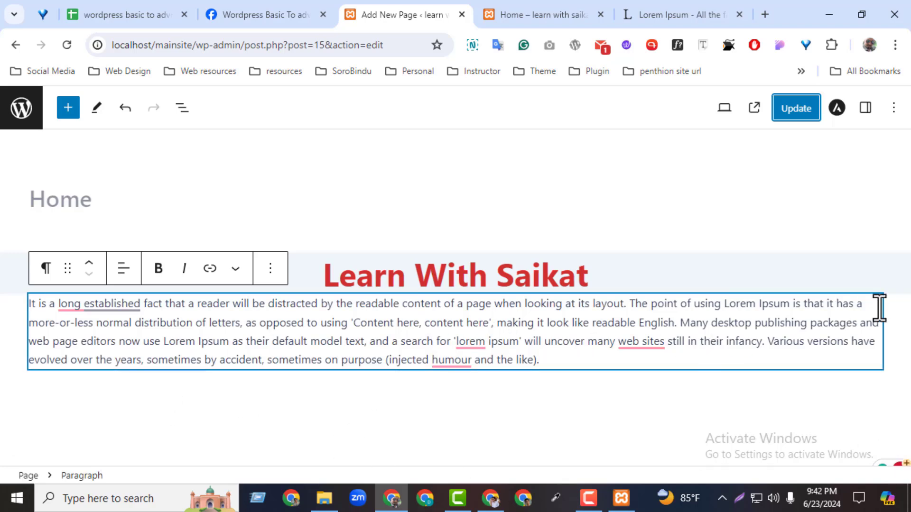
- Try center, right and left text alignment on the lorem ipsum paragraph and settle on center alignment
left_click(122, 269)
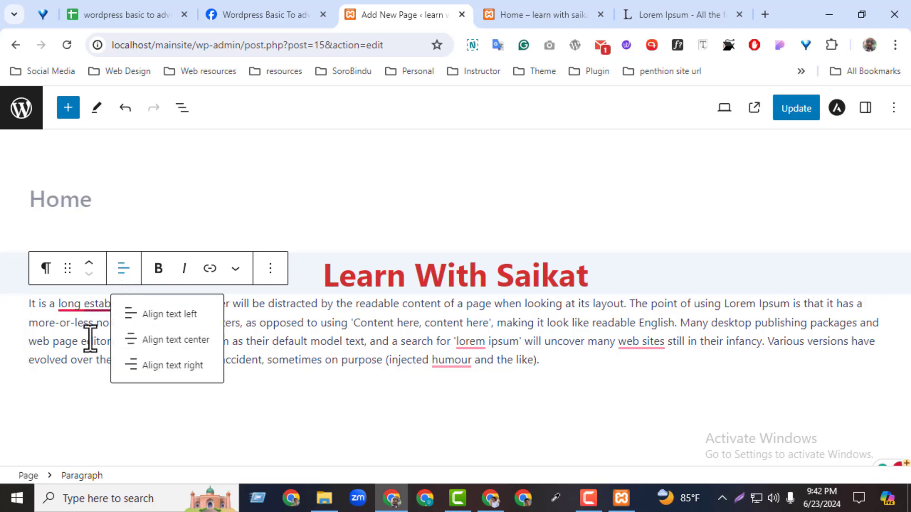
left_click(164, 340)
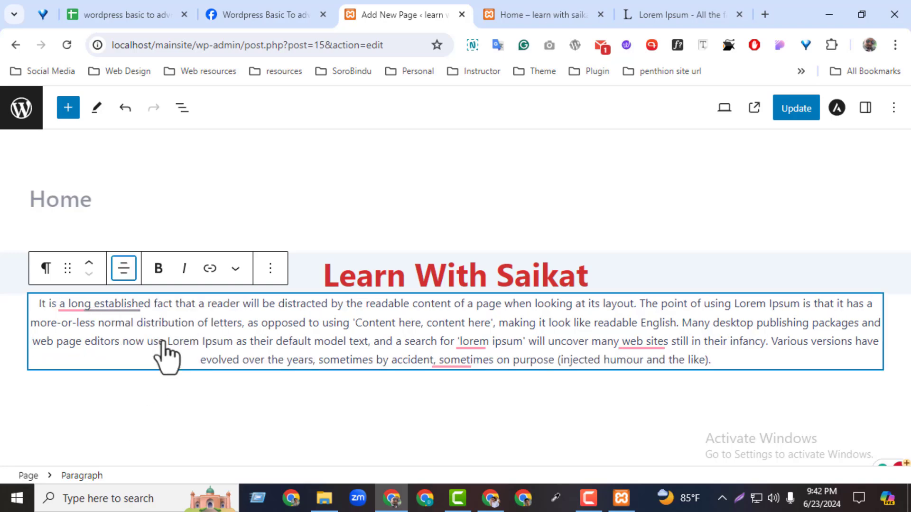
left_click(124, 273)
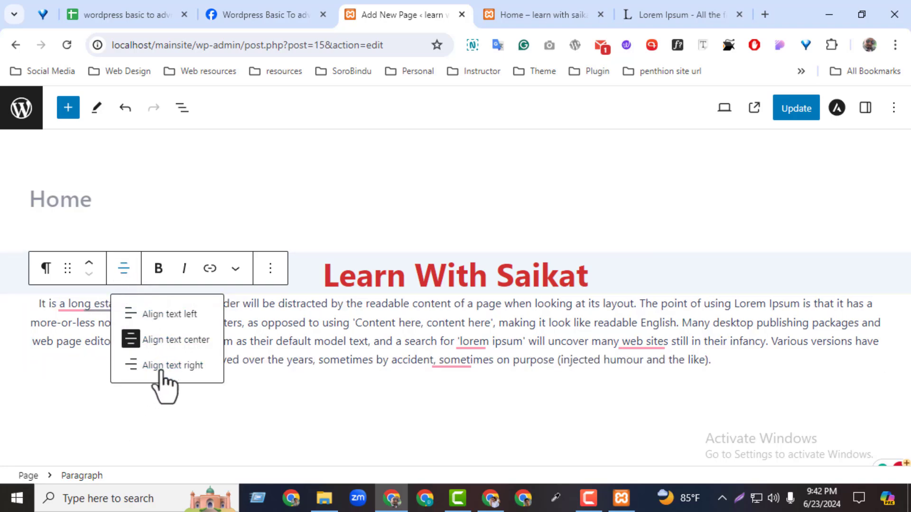
left_click(161, 365)
left_click(127, 274)
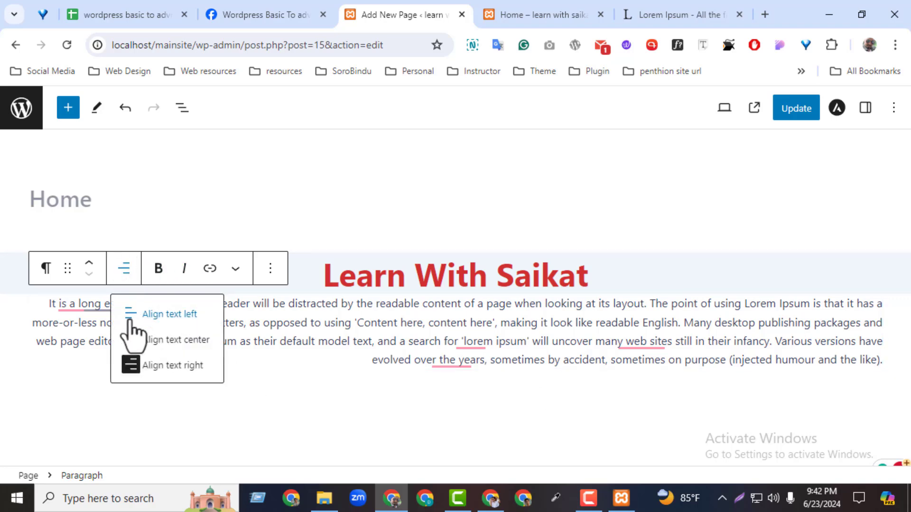
left_click(135, 313)
left_click(122, 274)
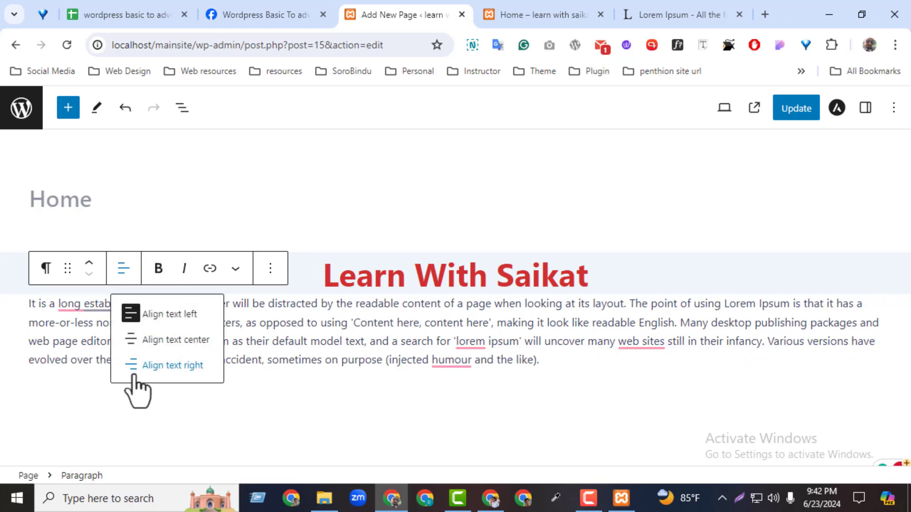
left_click(162, 341)
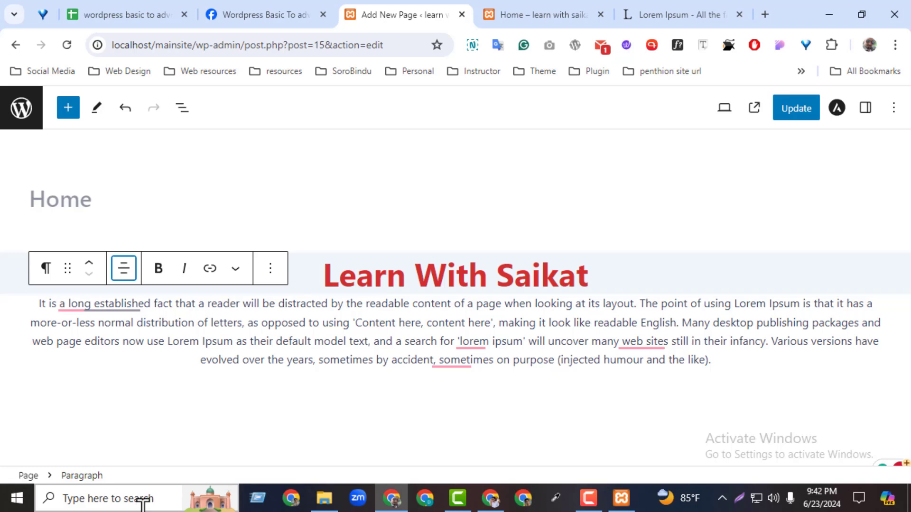
- Update the page and reload the live Home page to check the centered paragraph
left_click(787, 104)
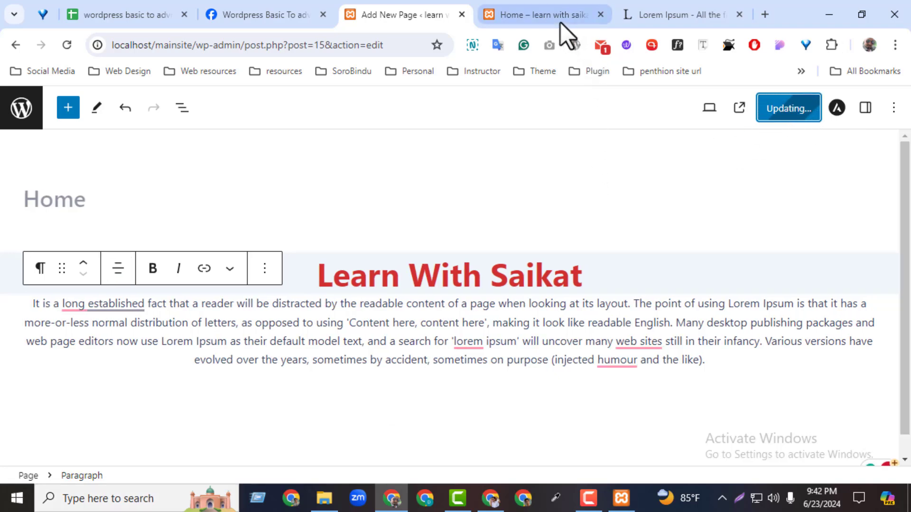
left_click(559, 21)
left_click(66, 48)
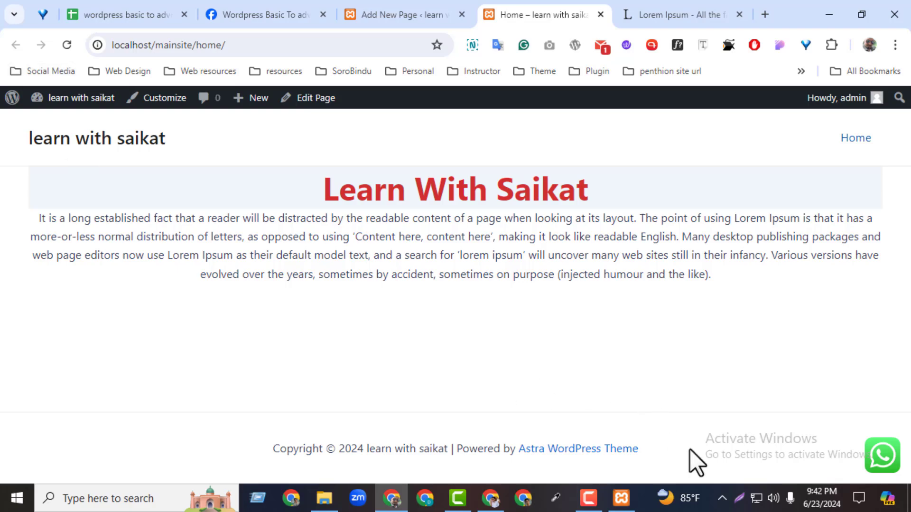
left_click(739, 498)
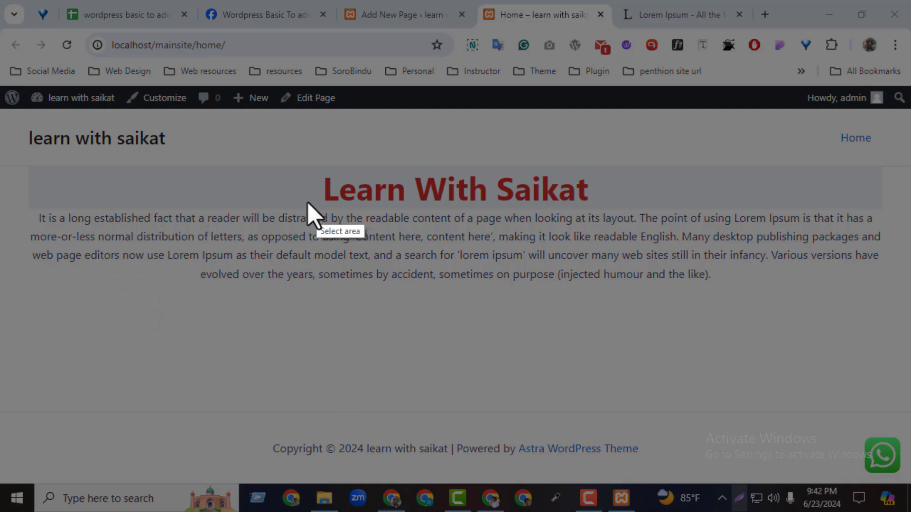
left_click_drag(194, 212, 727, 301)
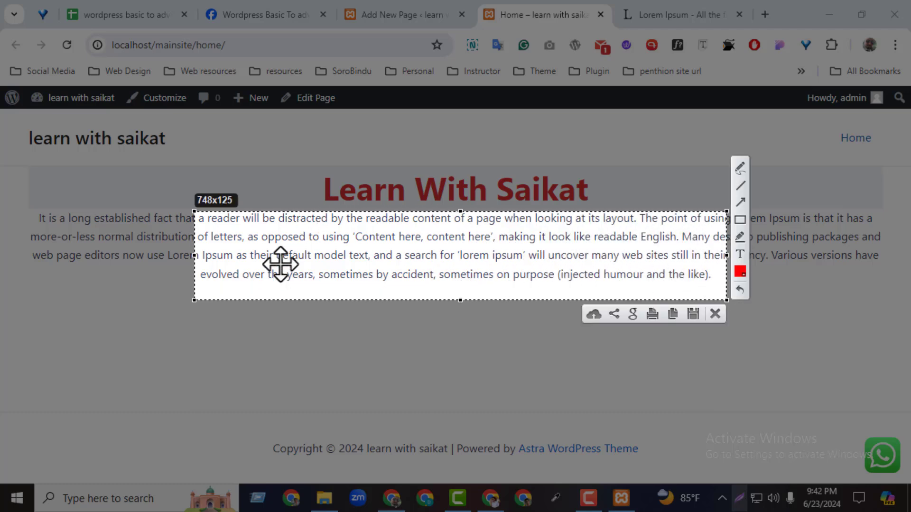
left_click(714, 314)
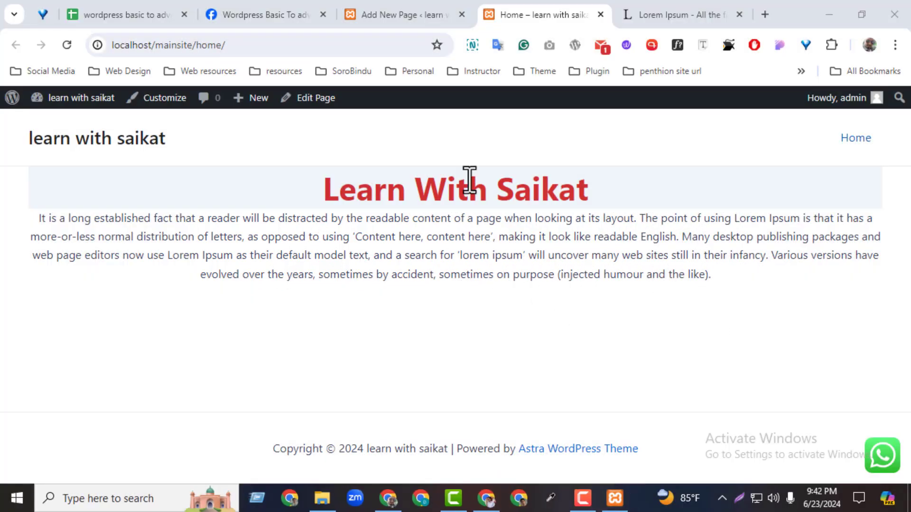
- Return to the page editor and set the paragraph's text color to the black Theme Color 9 in the block settings
left_click(411, 15)
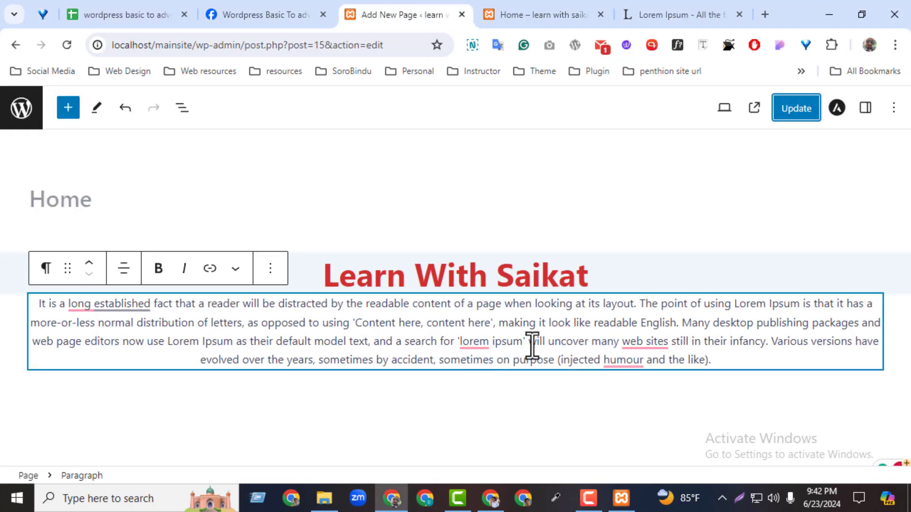
left_click(864, 109)
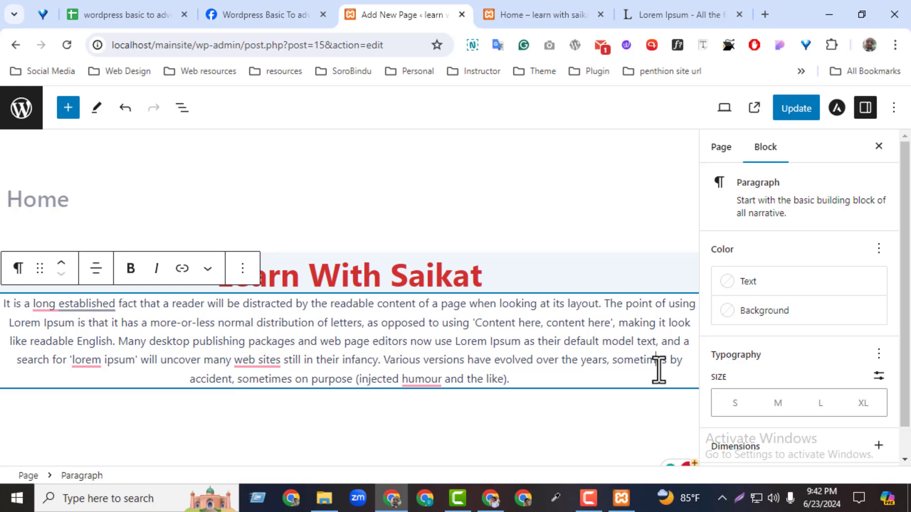
left_click(739, 283)
left_click(566, 436)
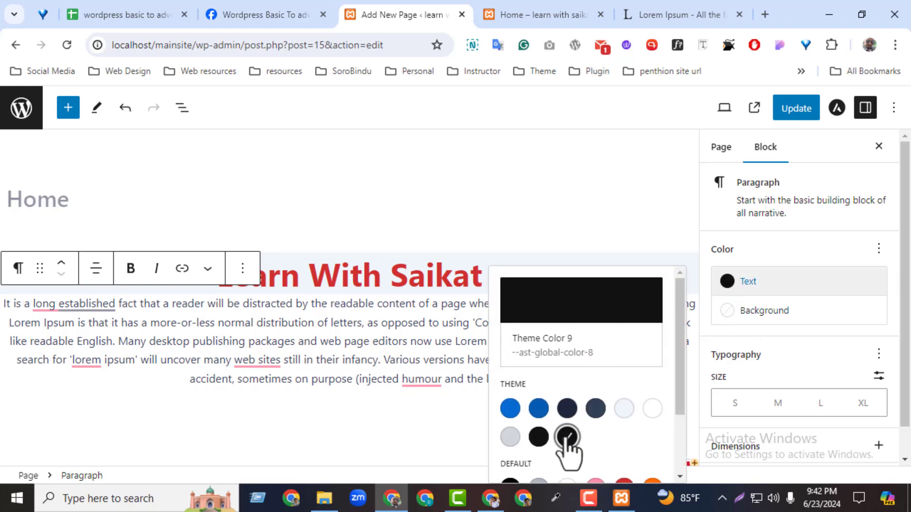
- Set the paragraph's custom font size to 15 px and update the page
left_click_drag(906, 238, 896, 327)
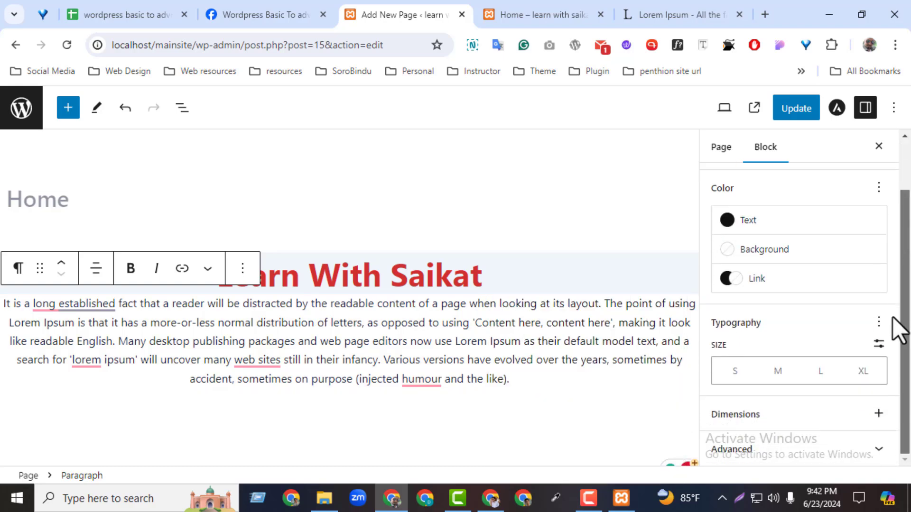
left_click(878, 344)
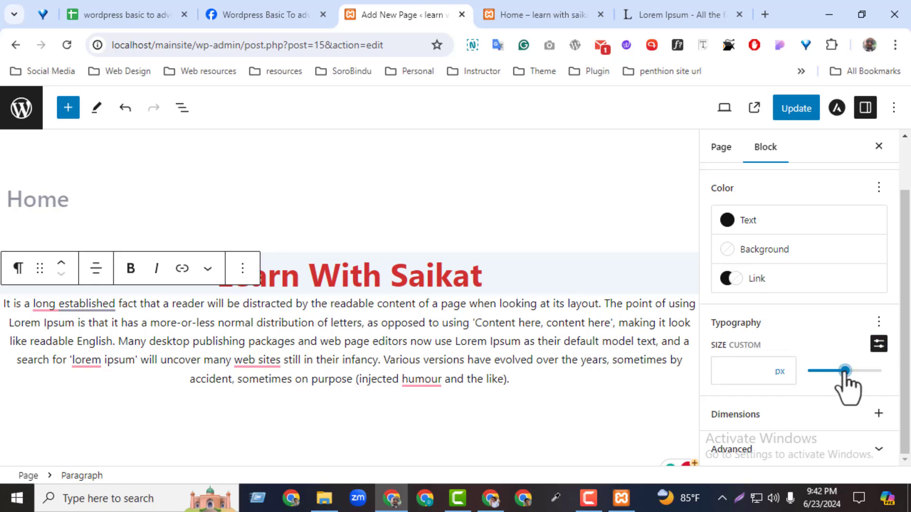
left_click_drag(843, 374, 819, 374)
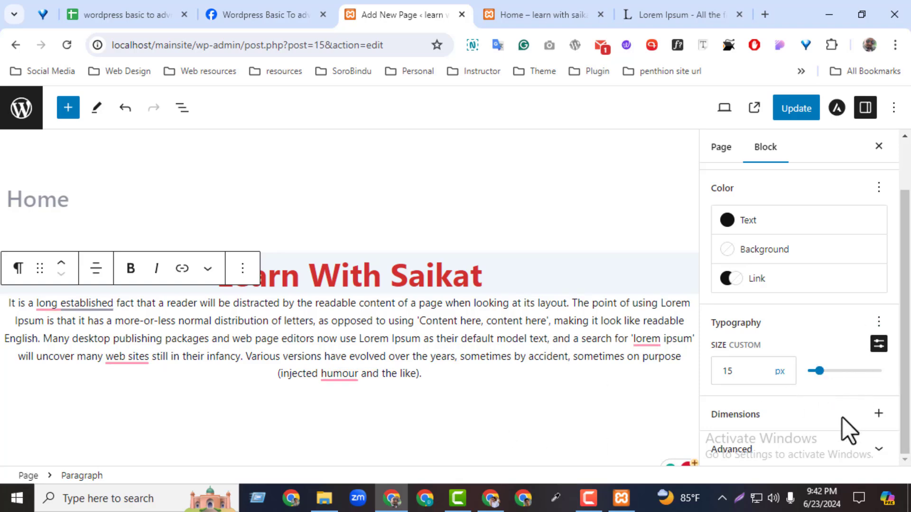
left_click(878, 413)
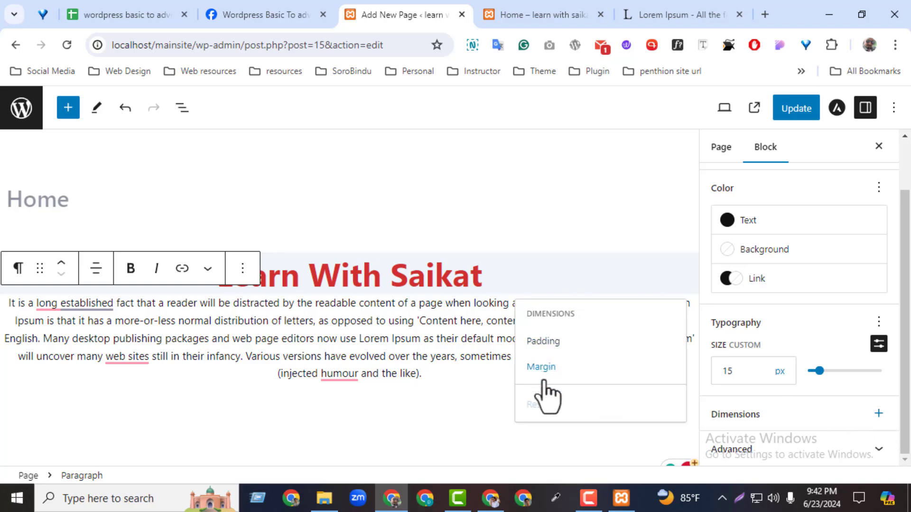
left_click(871, 394)
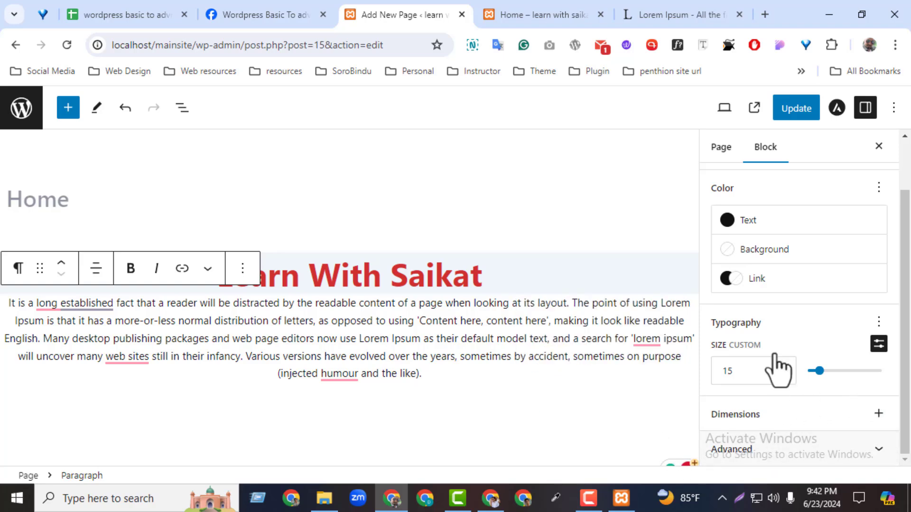
left_click(787, 112)
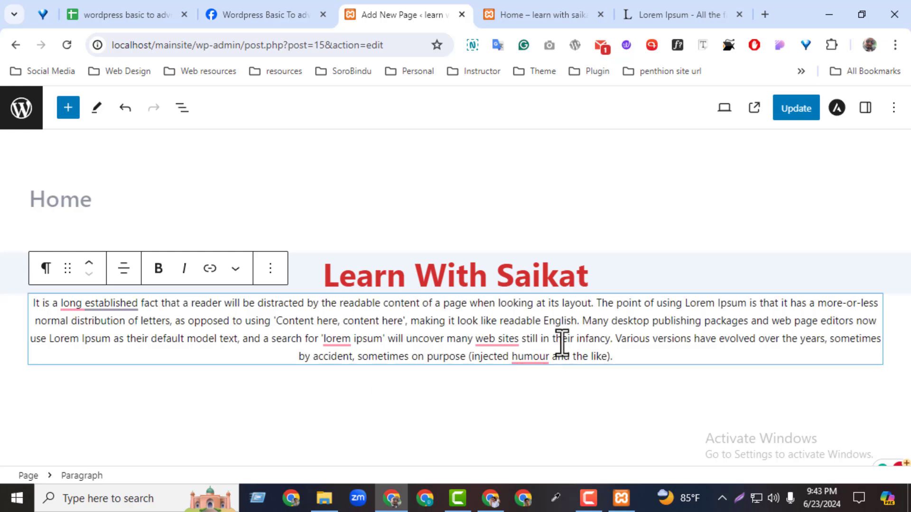
- Add a Columns block below the paragraph with the 25 / 50 / 25 layout
left_click(760, 387)
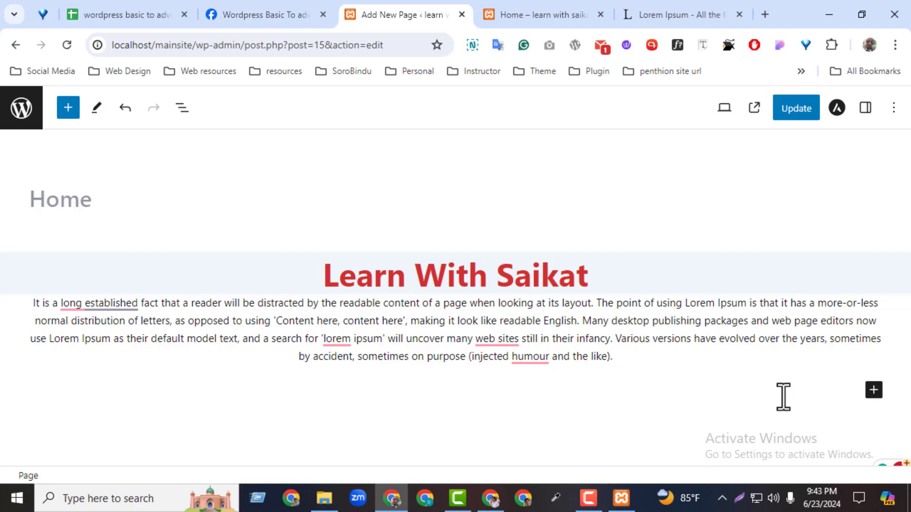
left_click(873, 390)
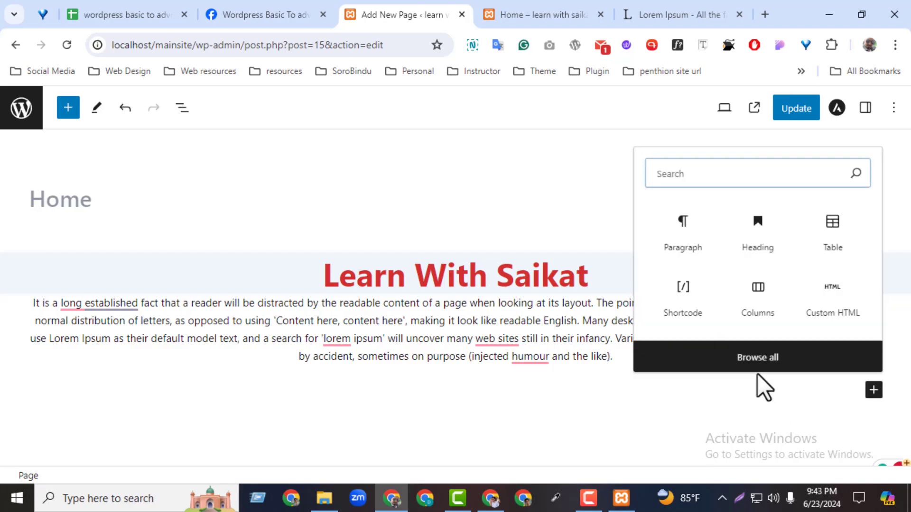
type("colo")
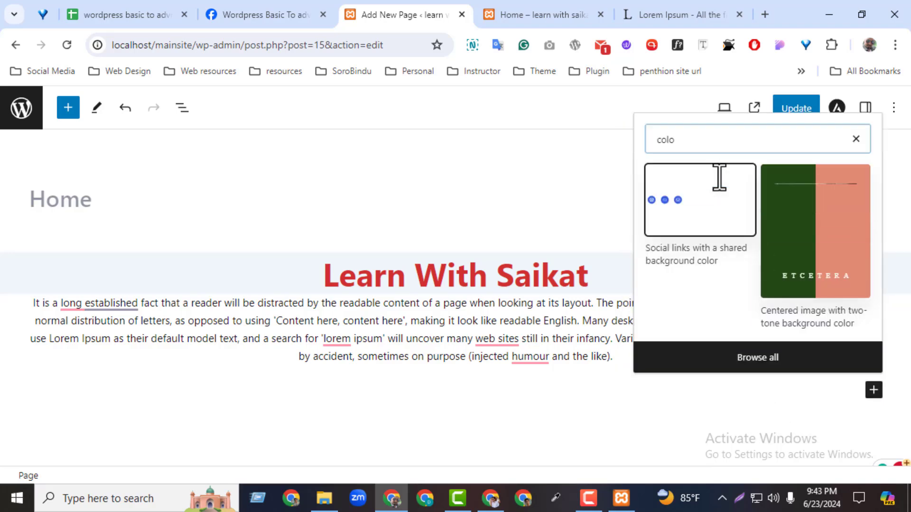
key("BackSpace")
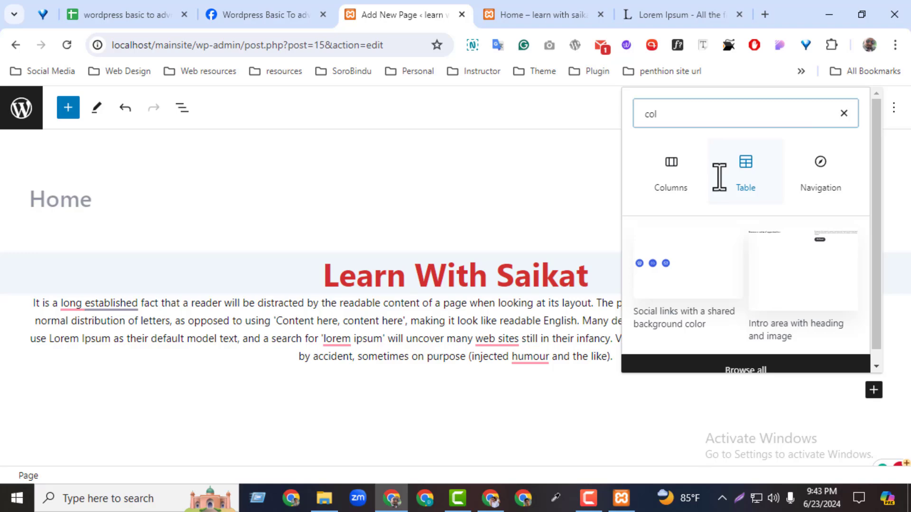
left_click(679, 189)
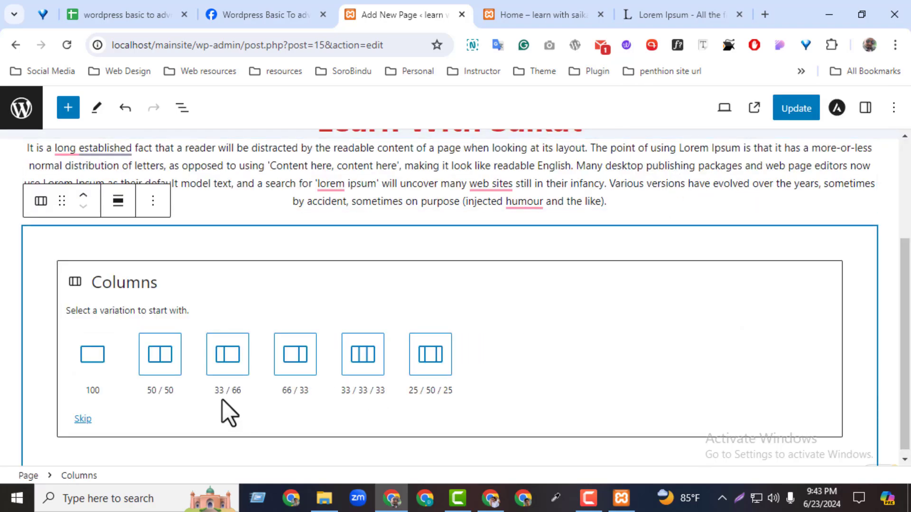
left_click(430, 363)
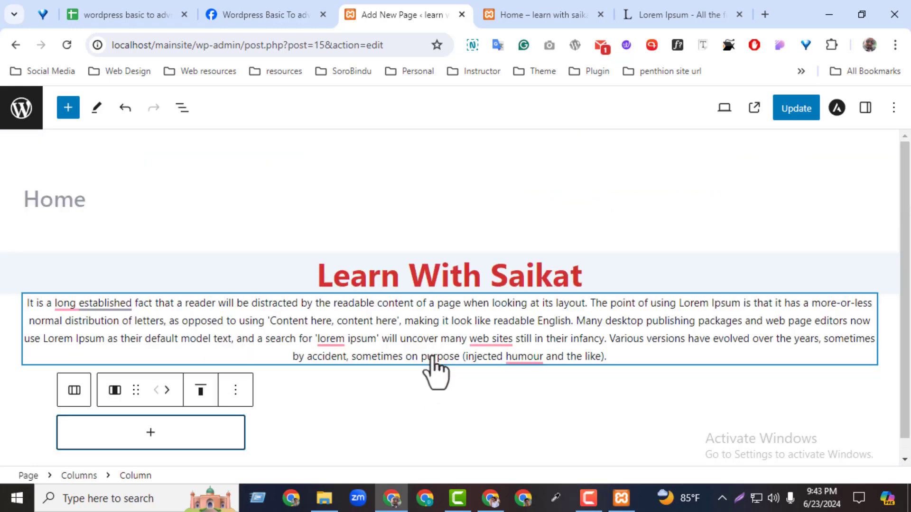
- Try to move the centred Lorem Ipsum paragraph into the empty middle column of the three-column block
left_click(170, 442)
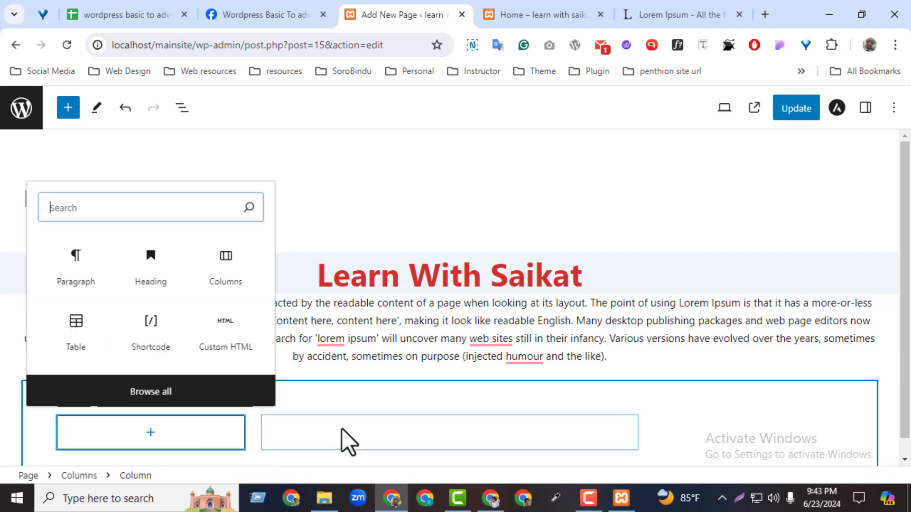
left_click(400, 434)
left_click(750, 436)
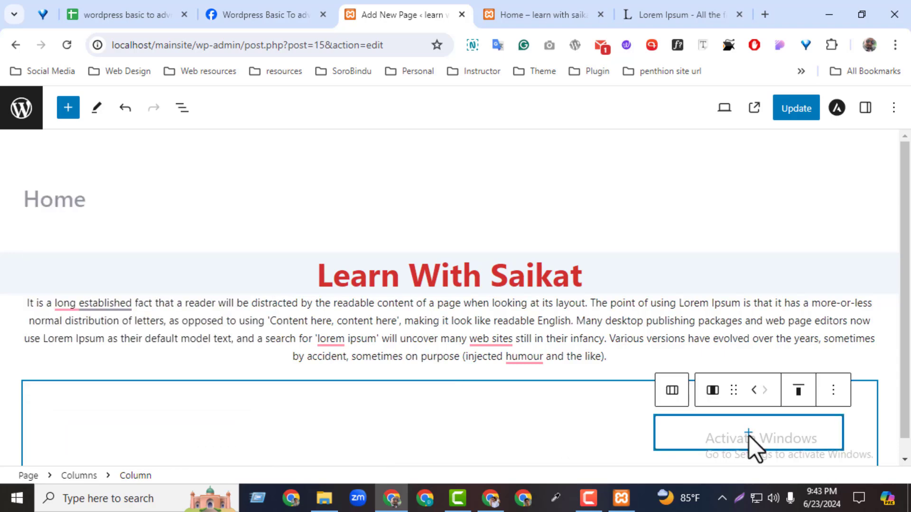
left_click(635, 316)
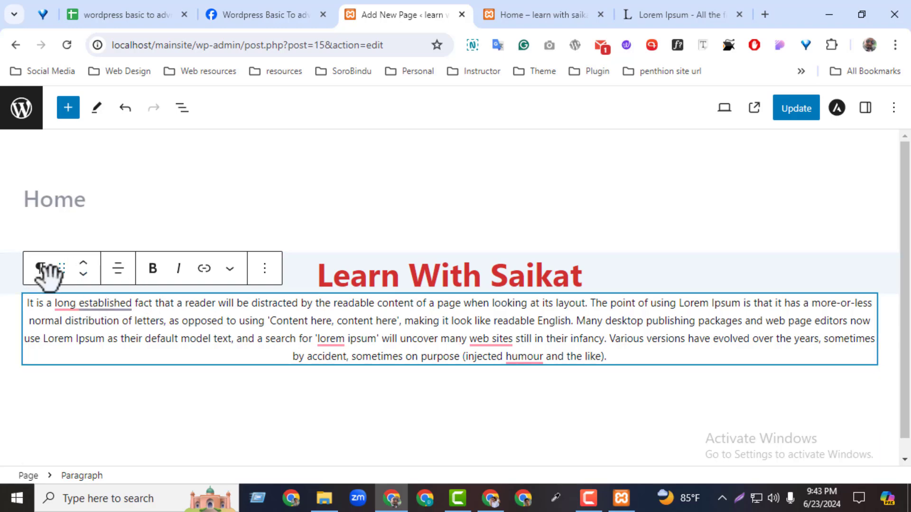
left_click_drag(64, 269, 450, 345)
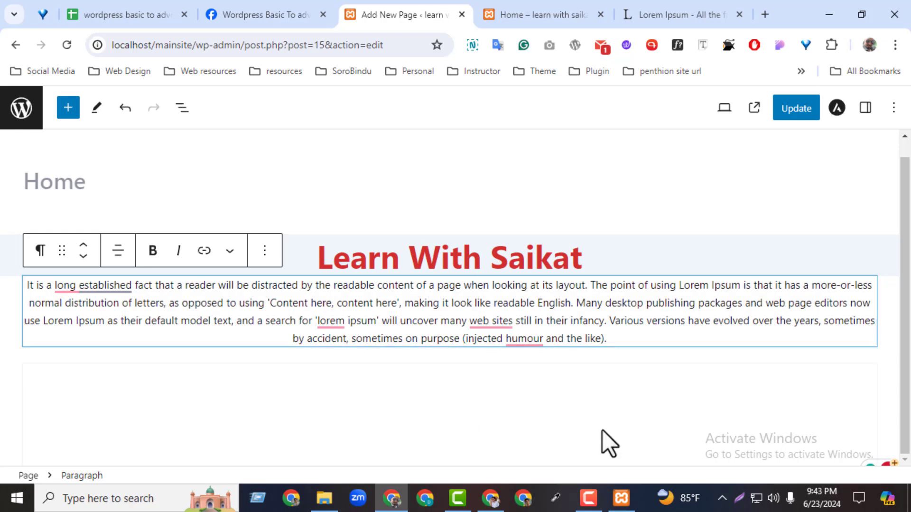
- Add an empty Heading block to the middle column and move the Lorem Ipsum paragraph directly beneath it
left_click(527, 427)
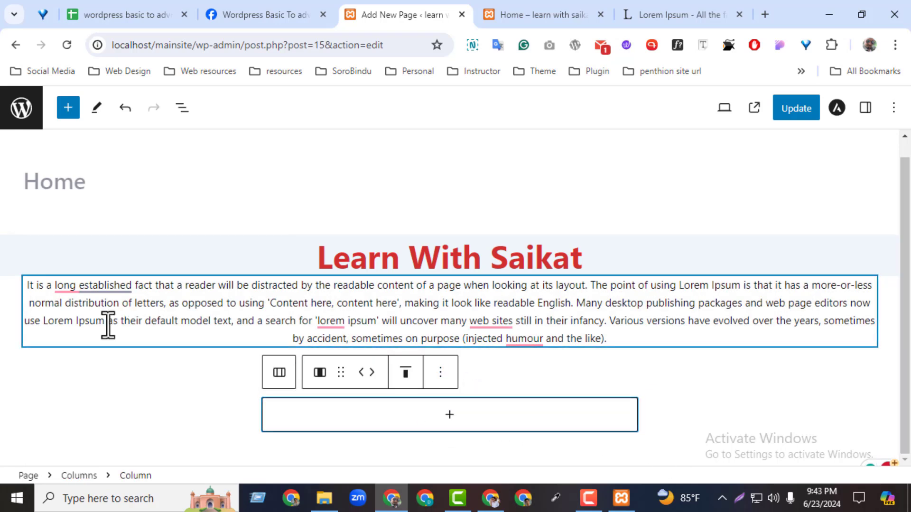
left_click(449, 415)
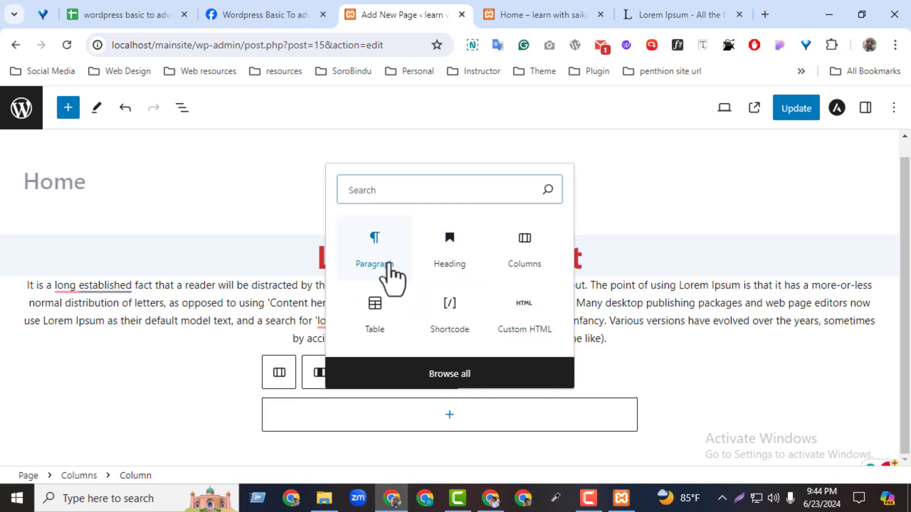
left_click(468, 268)
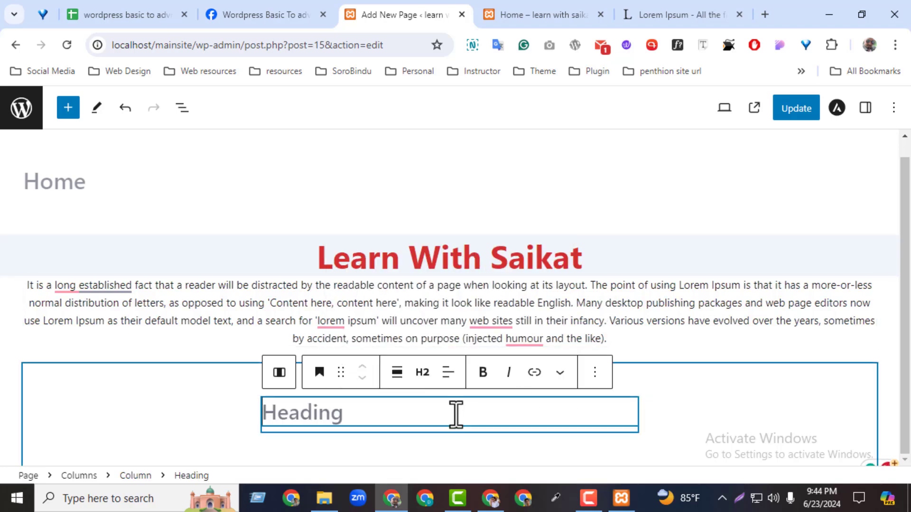
left_click(212, 303)
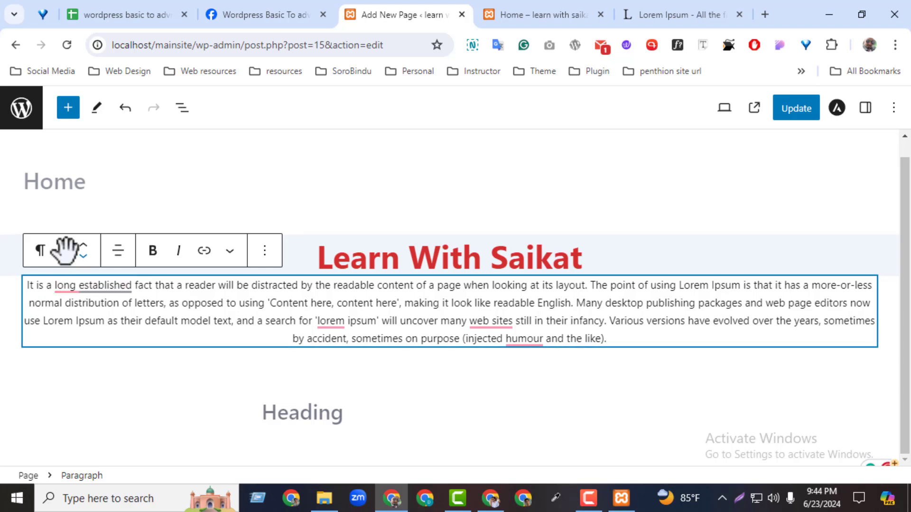
left_click_drag(62, 250, 321, 415)
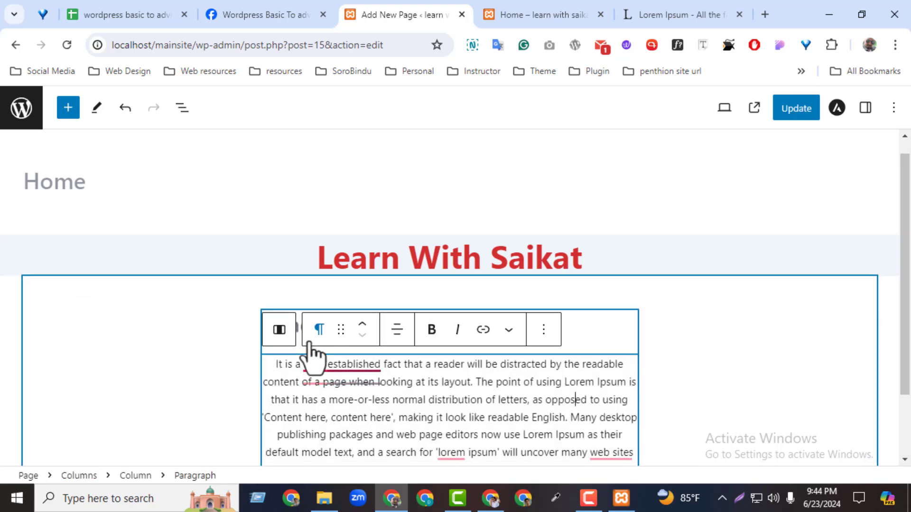
- Delete the empty Heading block above the paragraph in the middle column
left_click(785, 348)
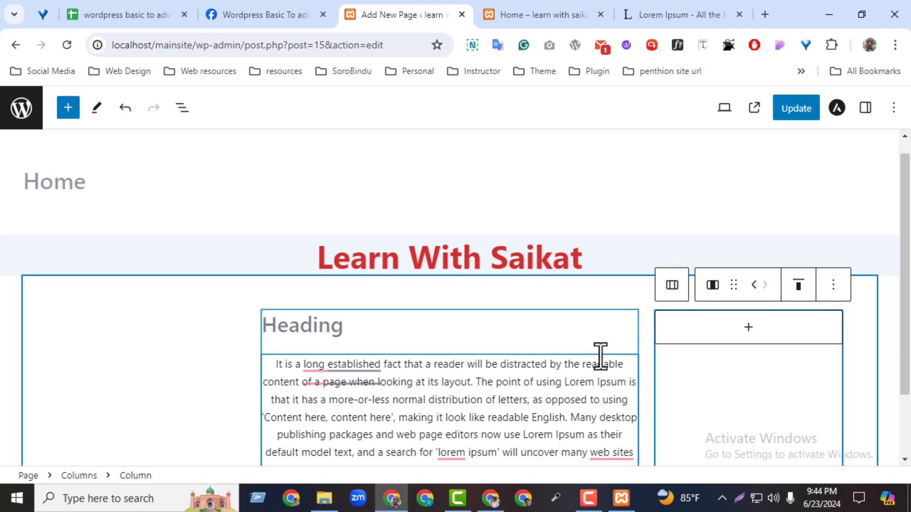
key("BackSpace")
left_click(452, 247)
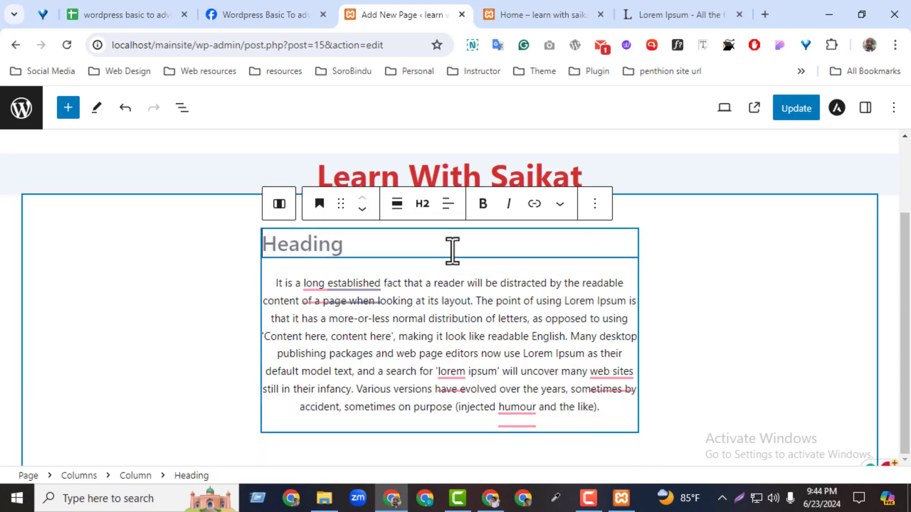
left_click(594, 204)
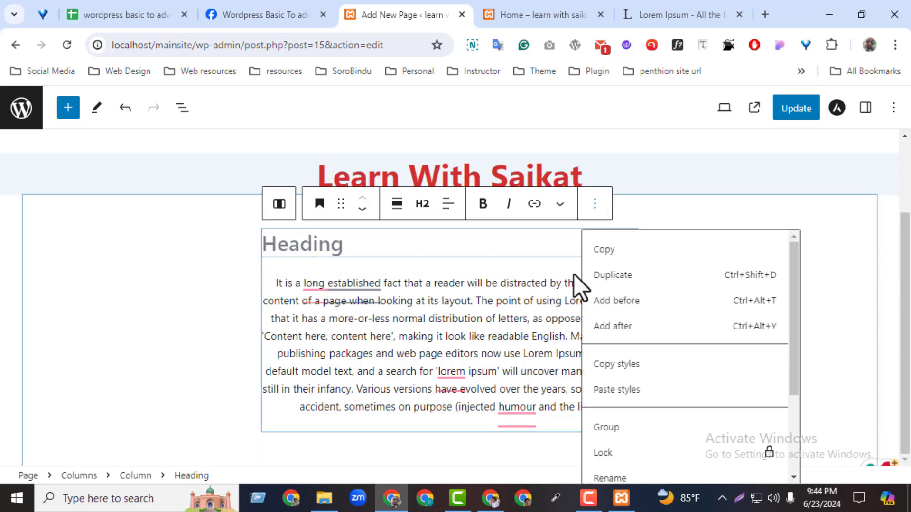
left_click(791, 365)
left_click(372, 252)
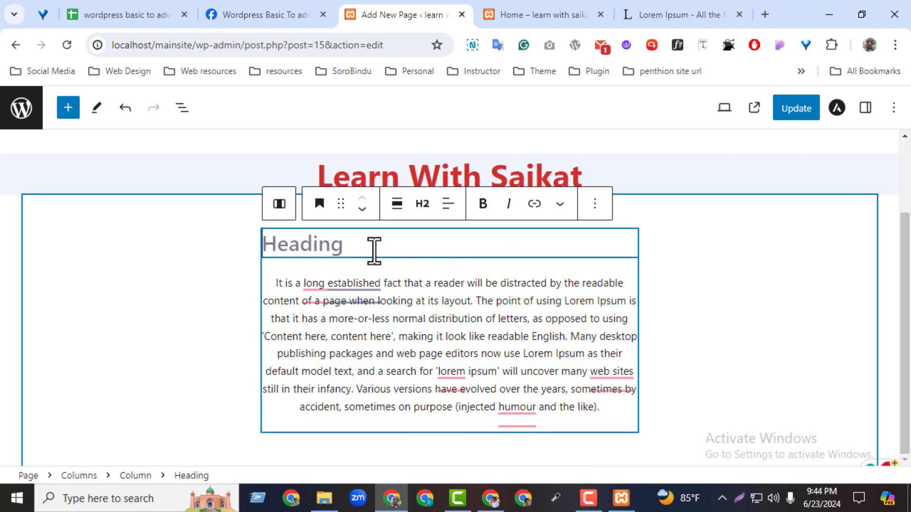
left_click(596, 205)
left_click_drag(795, 300, 629, 495)
left_click(611, 474)
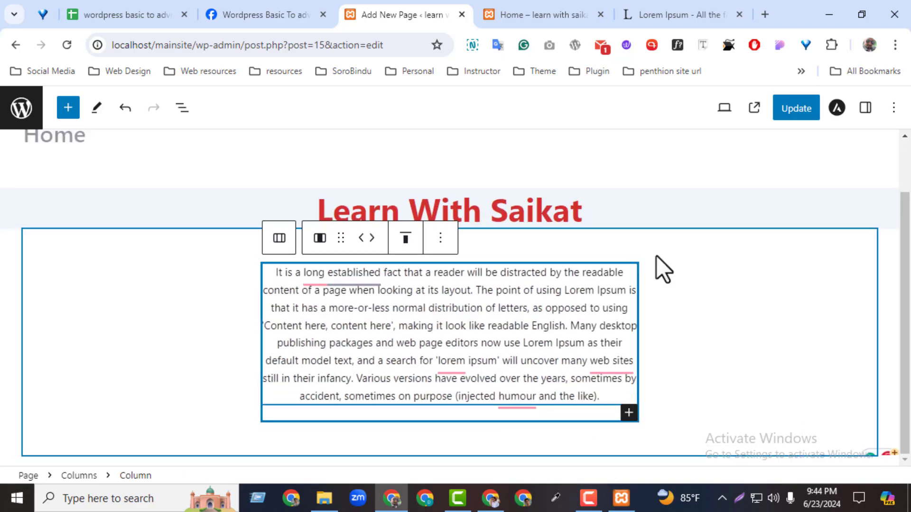
- Update the Home page, check its layout on the live site, and return to the editor
left_click(789, 108)
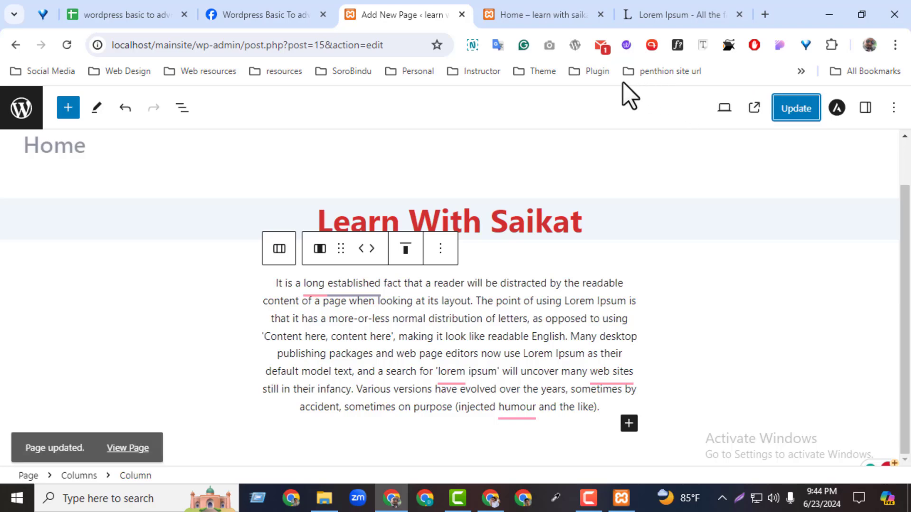
left_click(566, 16)
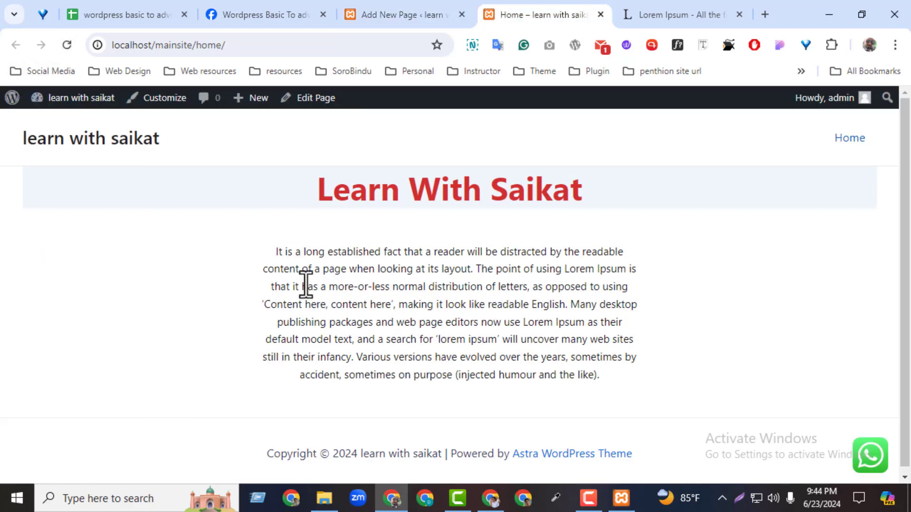
left_click(382, 16)
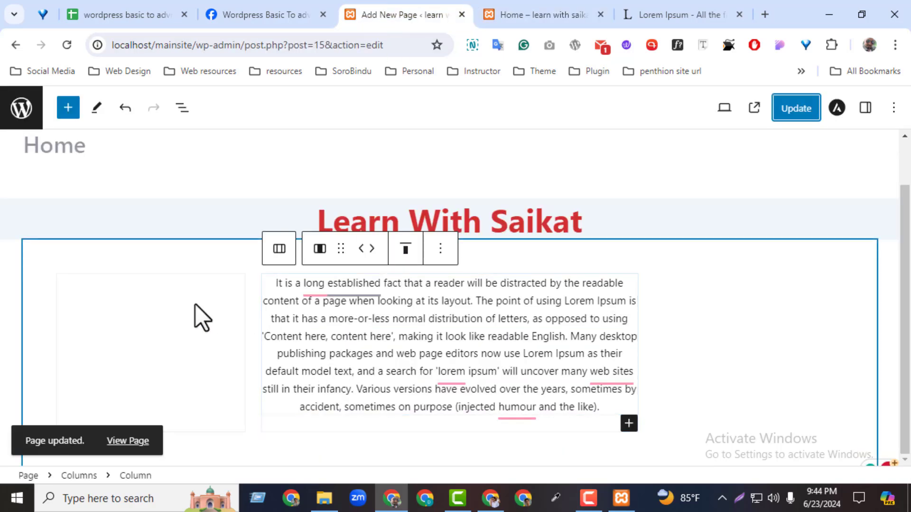
left_click(227, 320)
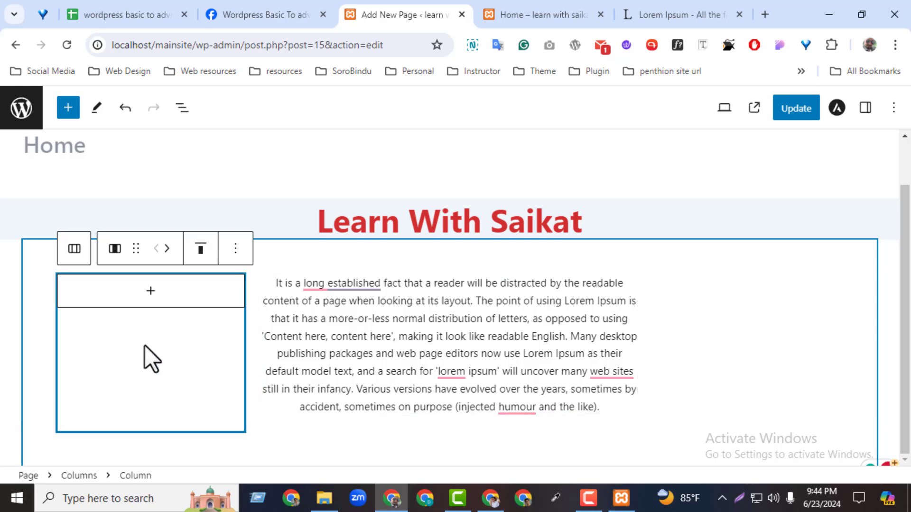
left_click(758, 357)
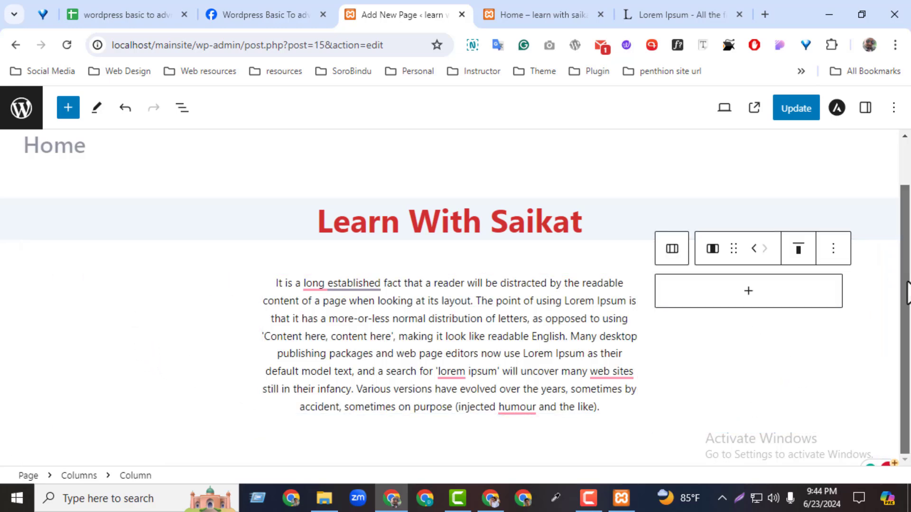
left_click(485, 433)
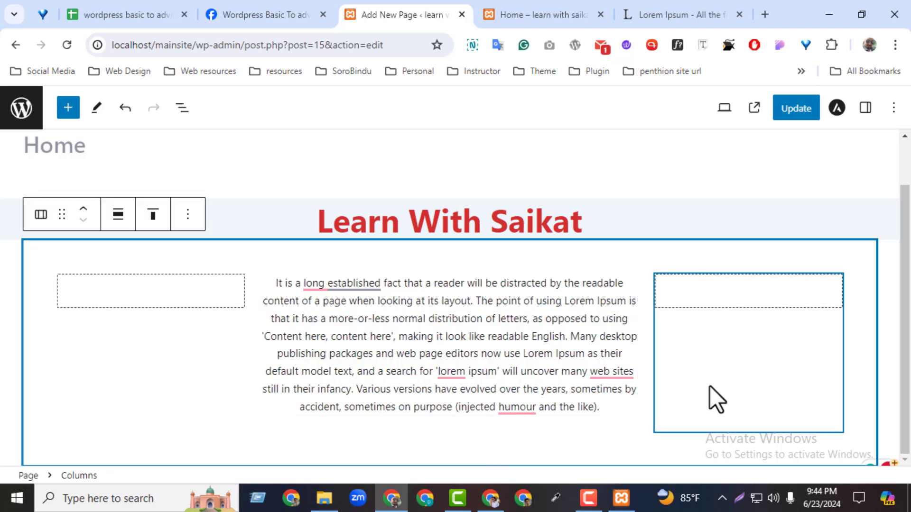
left_click(74, 116)
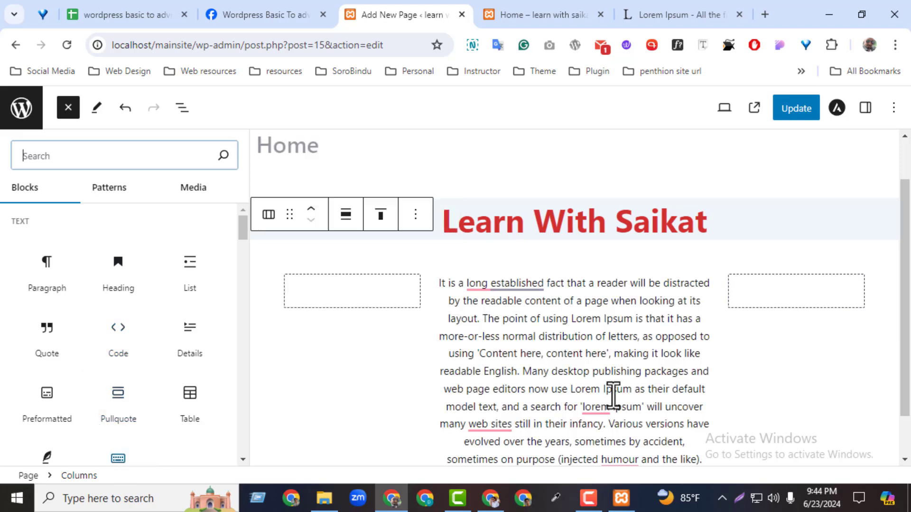
left_click_drag(909, 235, 895, 318)
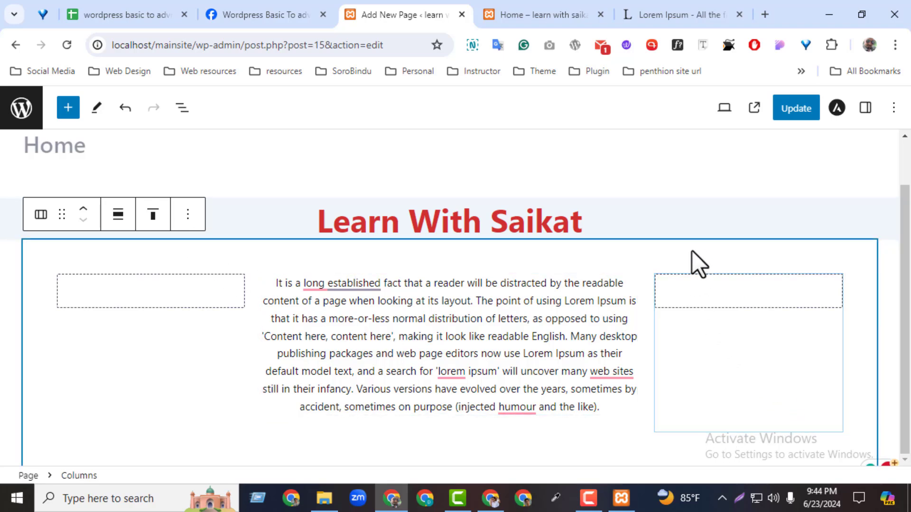
- Delete the red heading block above the columns on the Home page
left_click(694, 216)
left_click(294, 174)
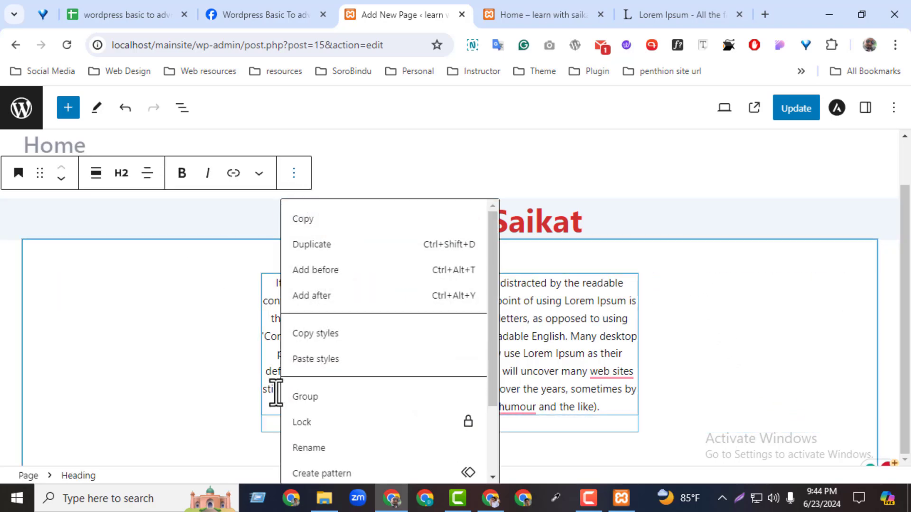
left_click_drag(494, 363, 488, 471)
left_click(340, 467)
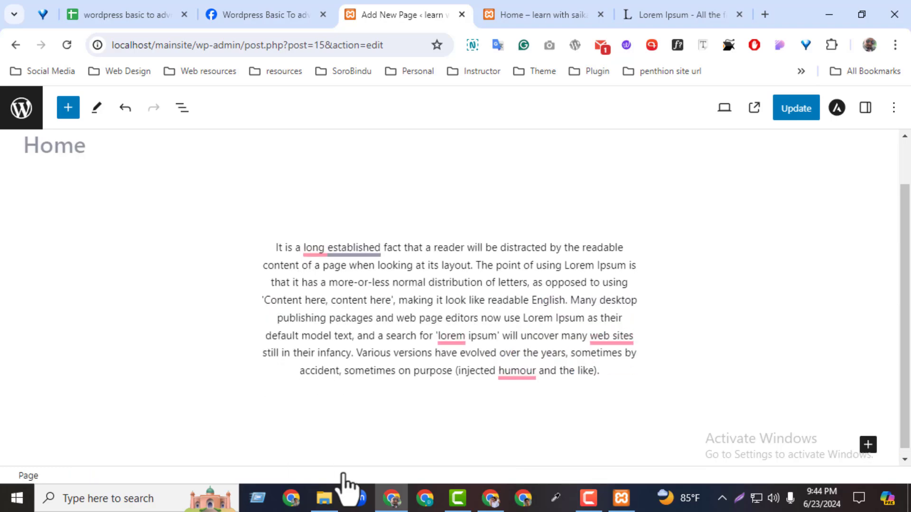
- Delete the Lorem Ipsum paragraph block from the middle column
left_click(614, 276)
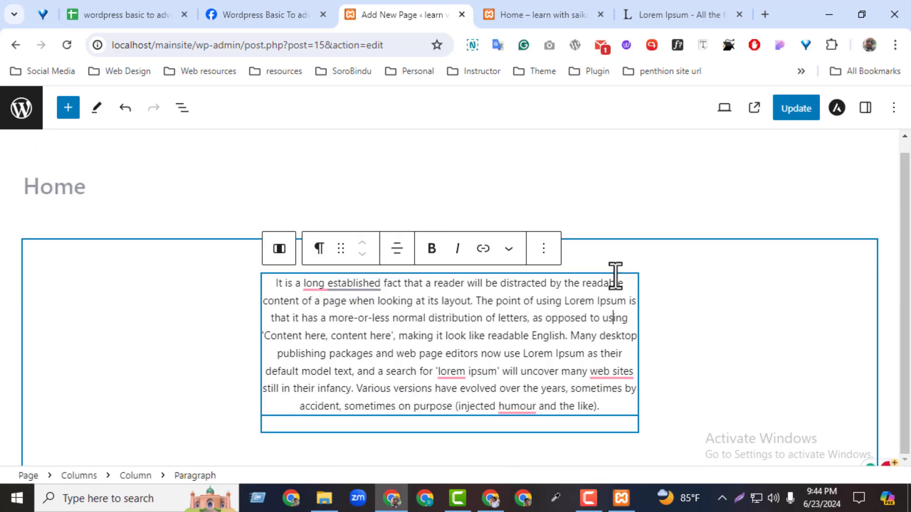
left_click(544, 248)
scroll(739, 403, "down", 3)
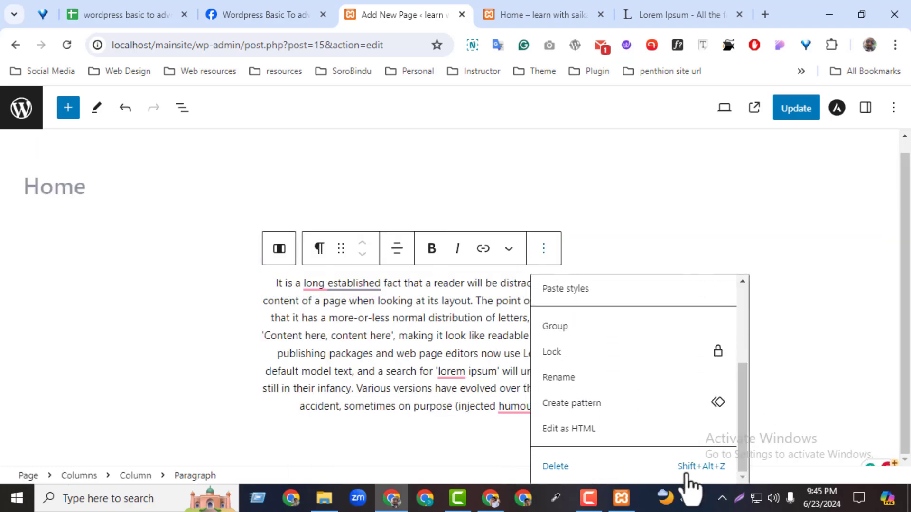
left_click(635, 467)
- Delete the emptied middle and first columns, along with the remaining Columns block, to clear the page content
left_click(446, 261)
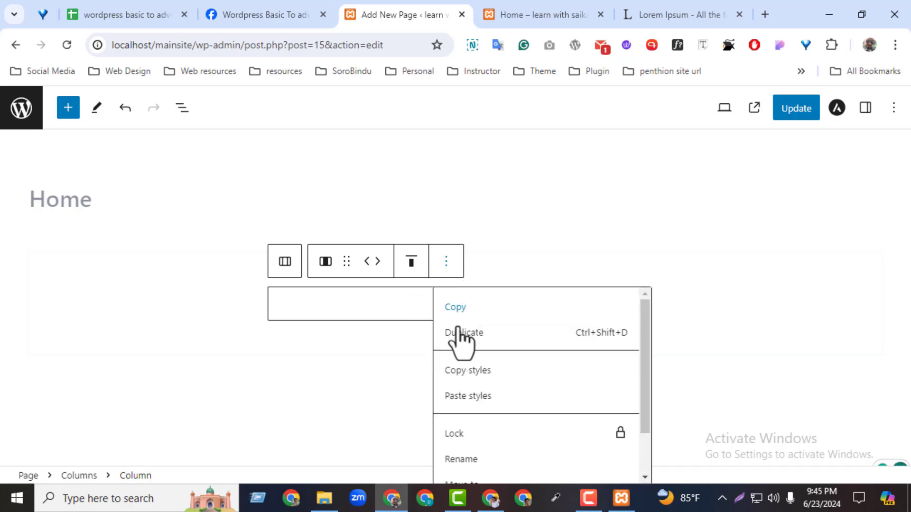
left_click_drag(646, 403, 643, 474)
left_click(527, 466)
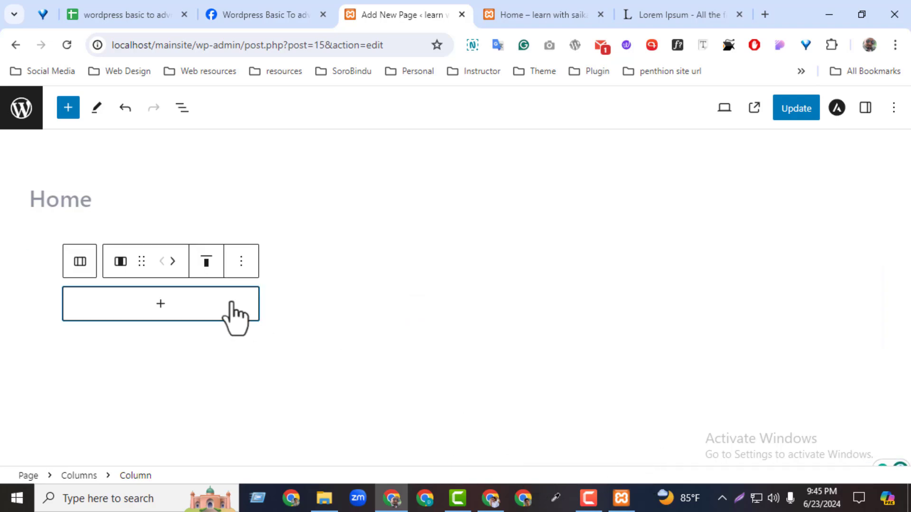
left_click(243, 261)
left_click_drag(443, 358, 441, 391)
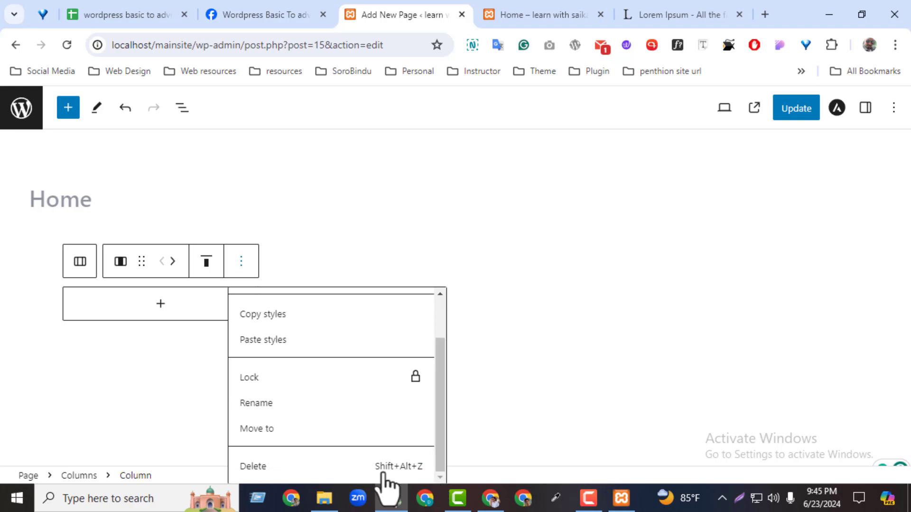
left_click(417, 466)
left_click(151, 226)
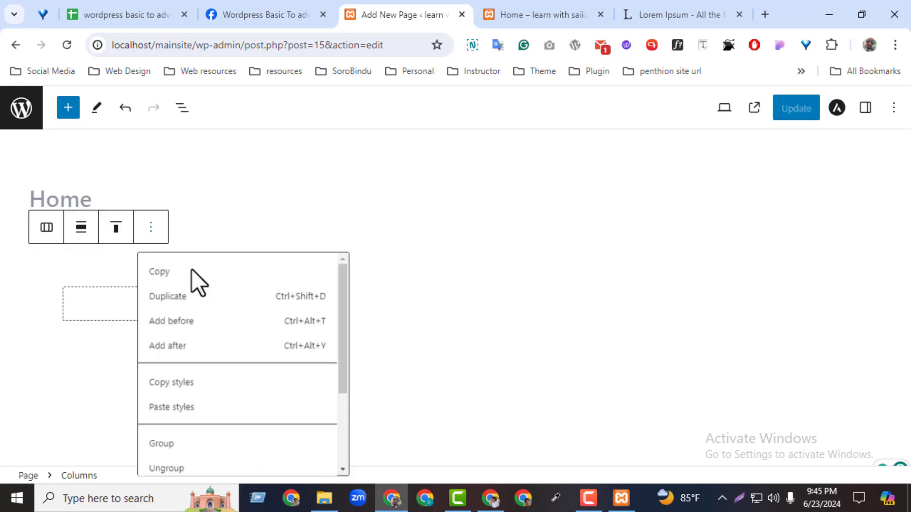
scroll(329, 403, "down", 5)
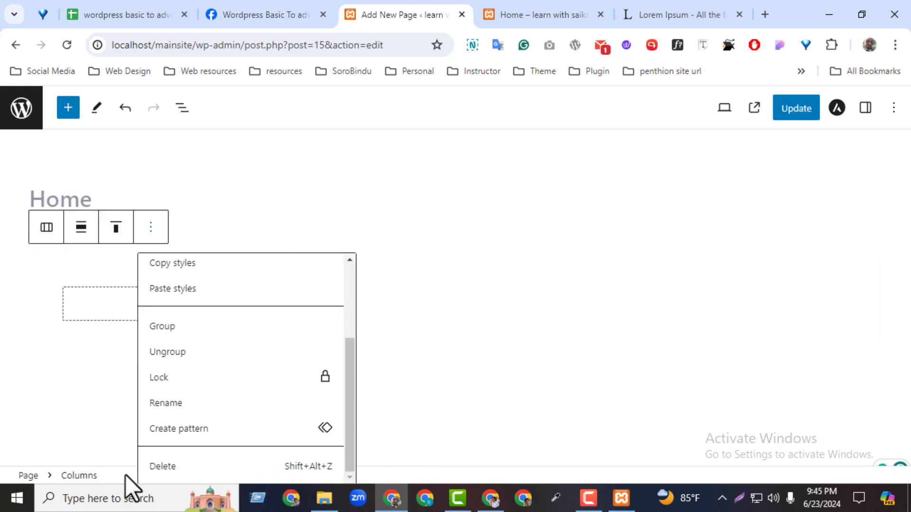
left_click(278, 460)
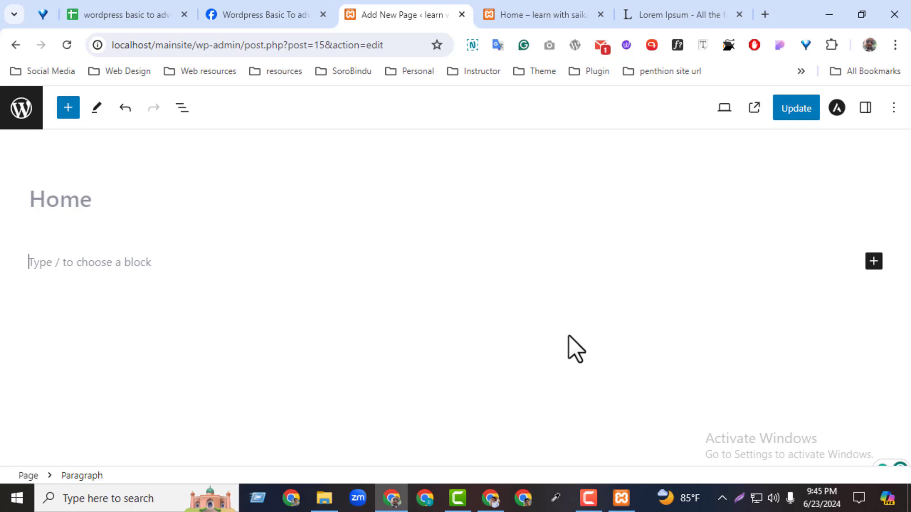
- Open the block inserter, and bring up the About Us page of elitecarbd.com in a new tab
left_click(66, 108)
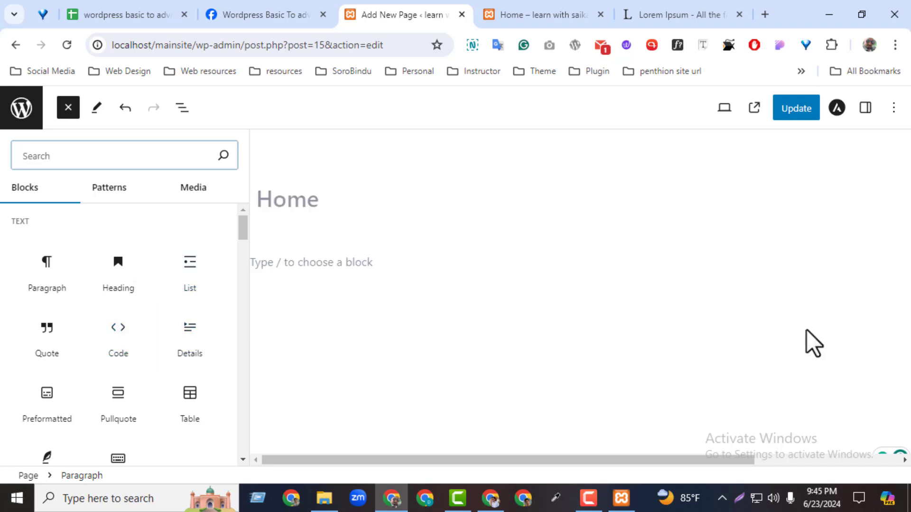
key("ctrl+t")
left_click(364, 45)
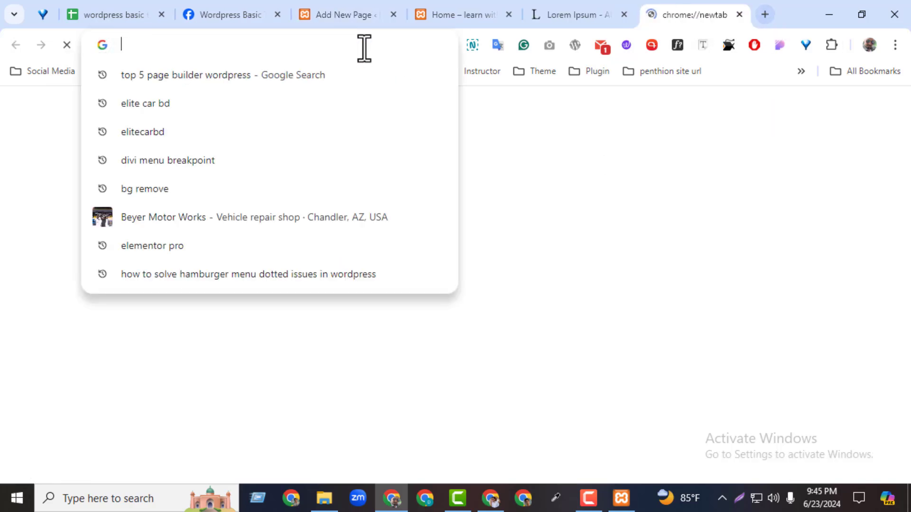
type("elitecarbd.com")
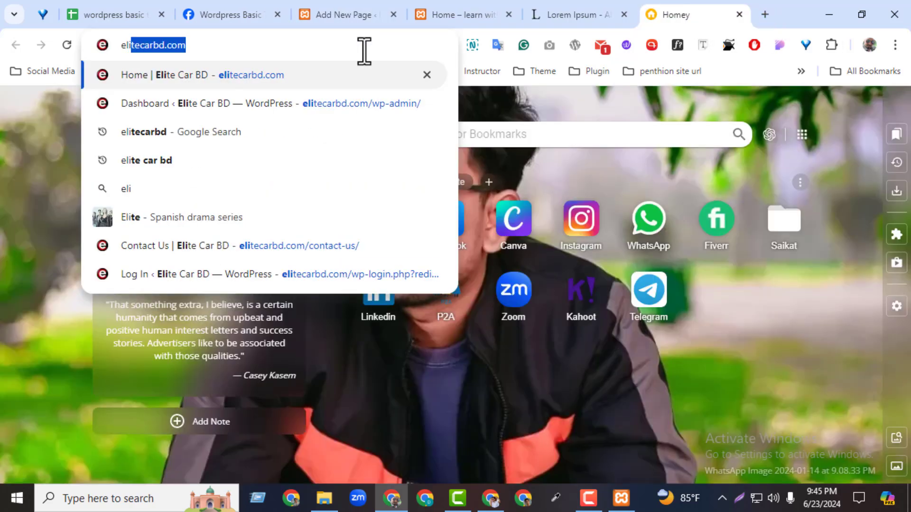
key("Return")
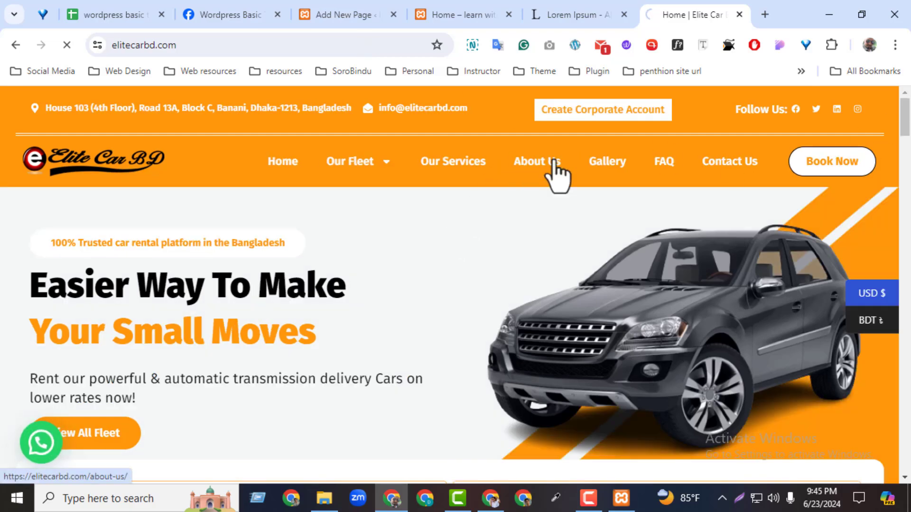
scroll(109, 247, "down", 10)
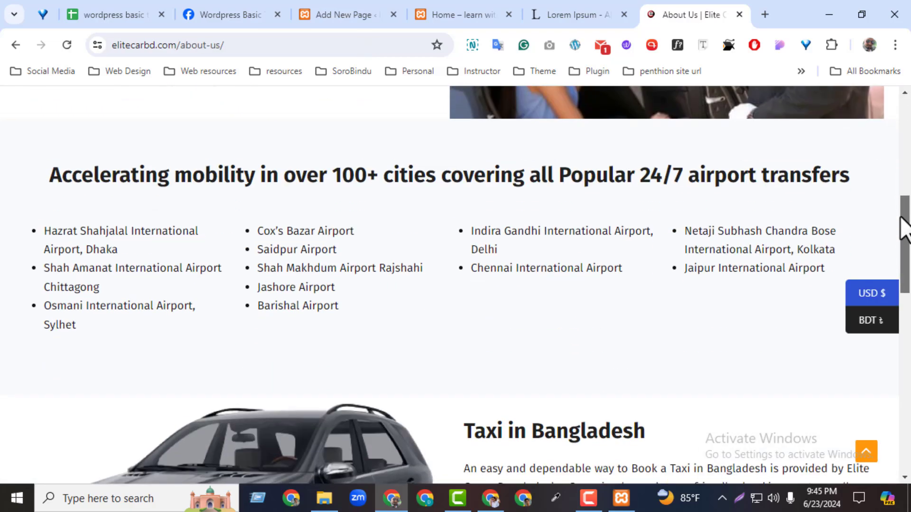
- Examine the first bulleted airport list under the 24/7 airport transfers heading on the About Us page
left_click_drag(41, 215, 128, 328)
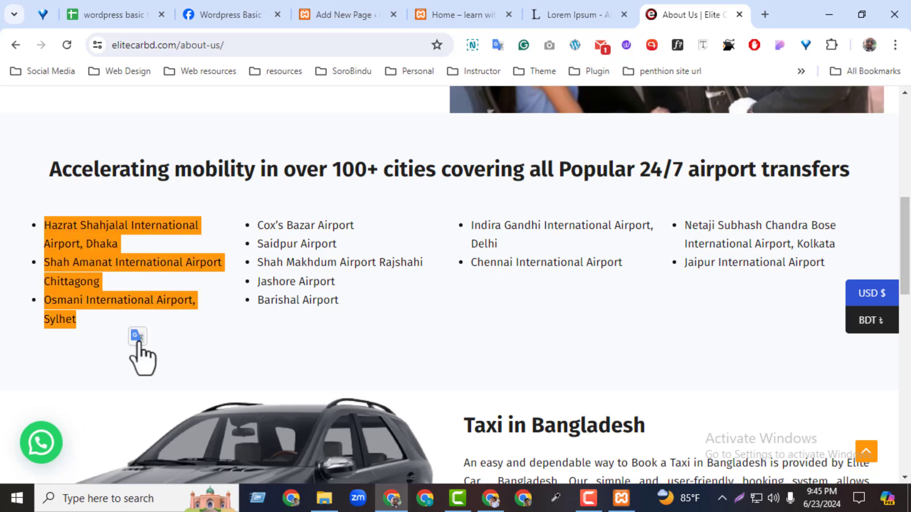
left_click(136, 348)
left_click(104, 320)
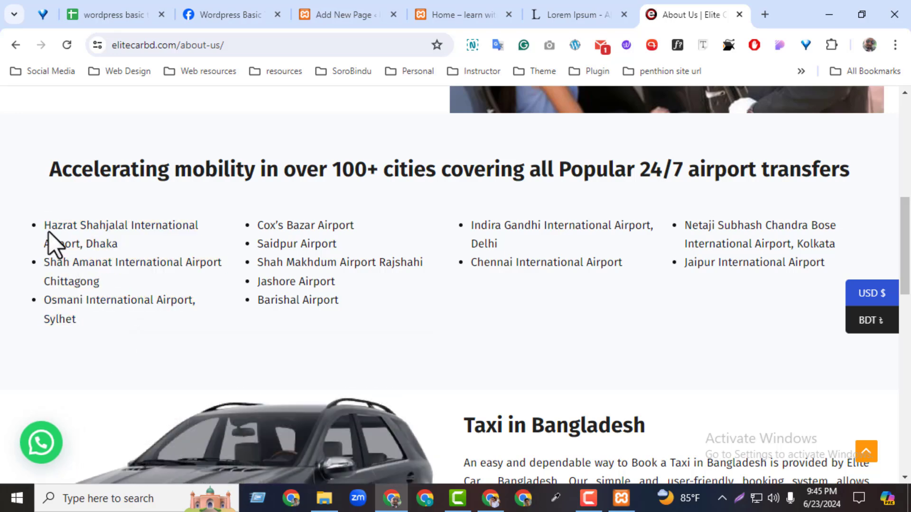
left_click_drag(48, 225, 116, 246)
left_click_drag(108, 319, 36, 229)
left_click(83, 210)
left_click_drag(92, 323, 32, 232)
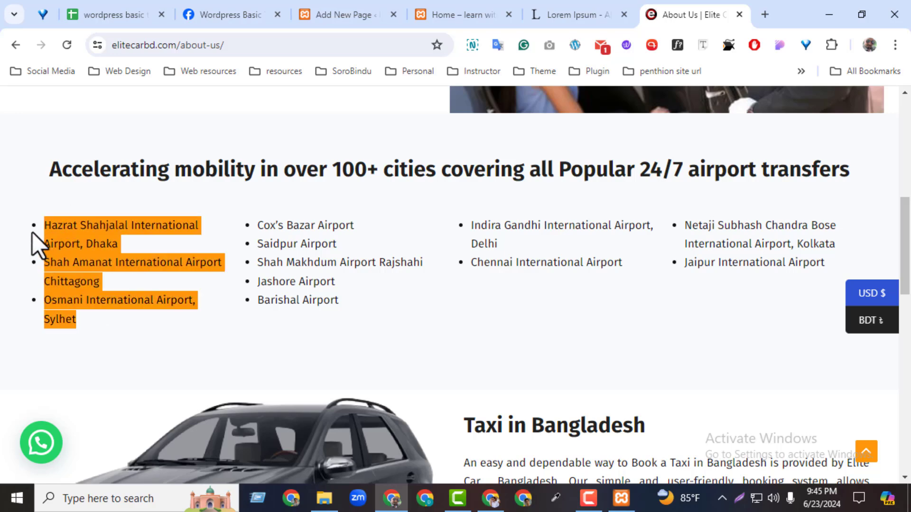
- Insert a List block on the Home page with the items "wordpress", "graphics design" and "digital marketing"
left_click(345, 6)
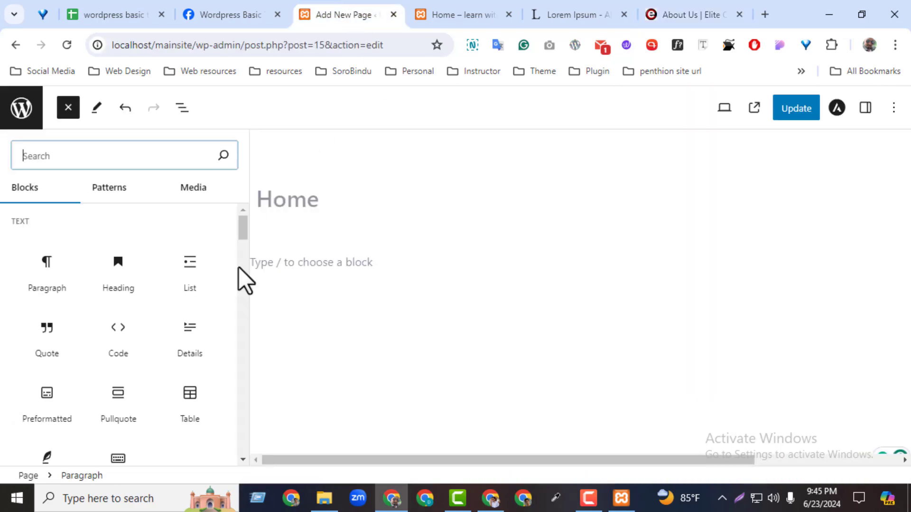
left_click(192, 265)
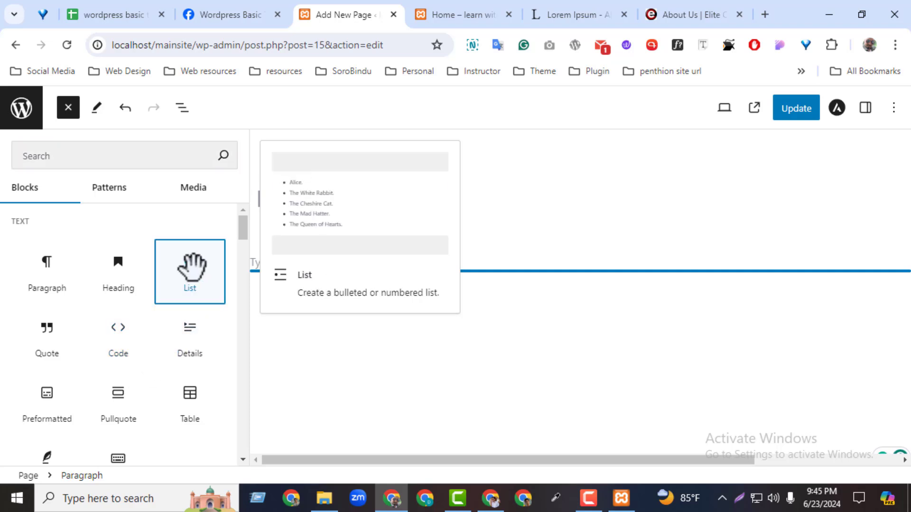
left_click(308, 266)
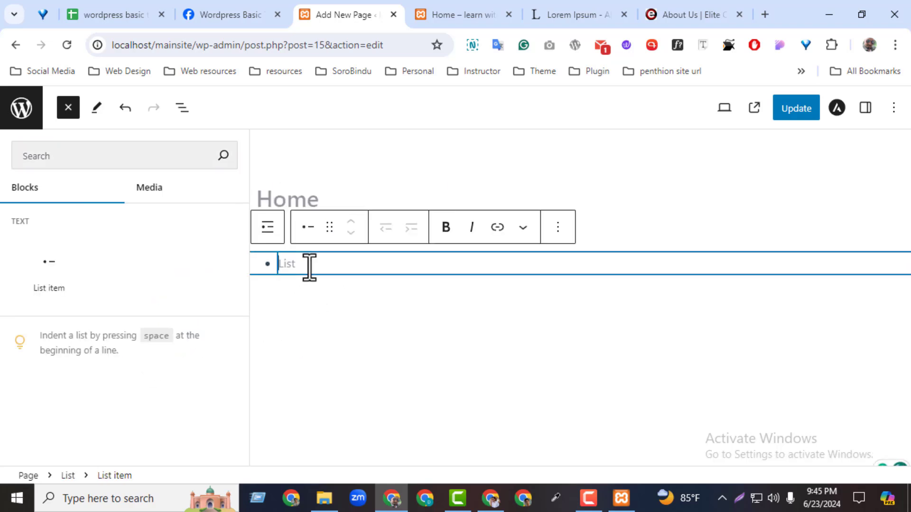
type("i")
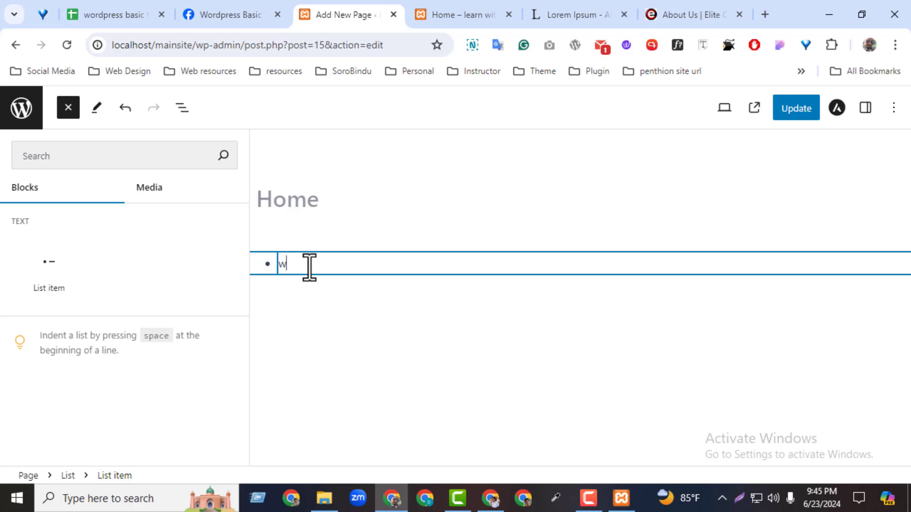
key("Return")
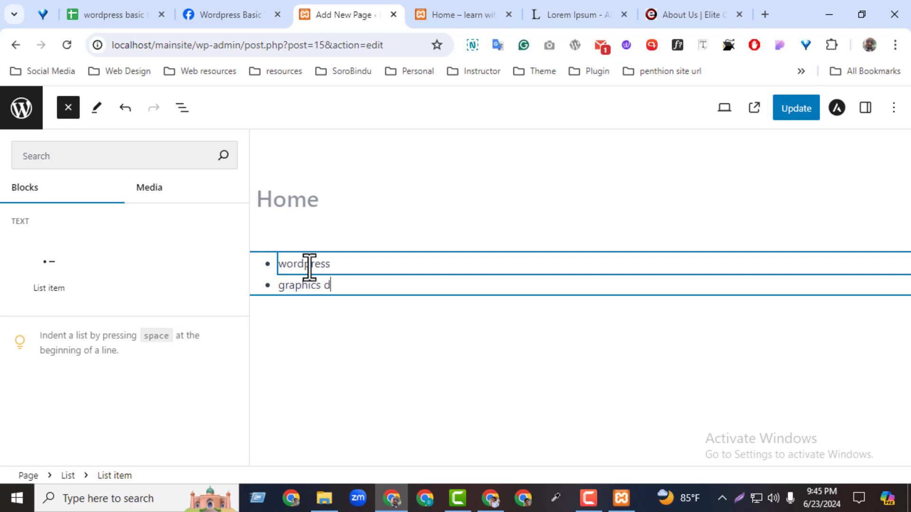
key("Return")
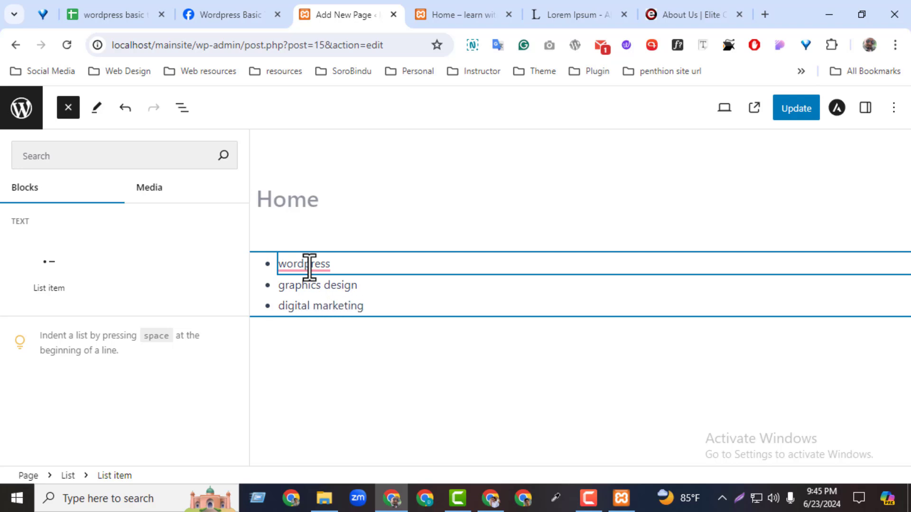
- Update the Home page and check the bulleted list on the reloaded live page
left_click(796, 110)
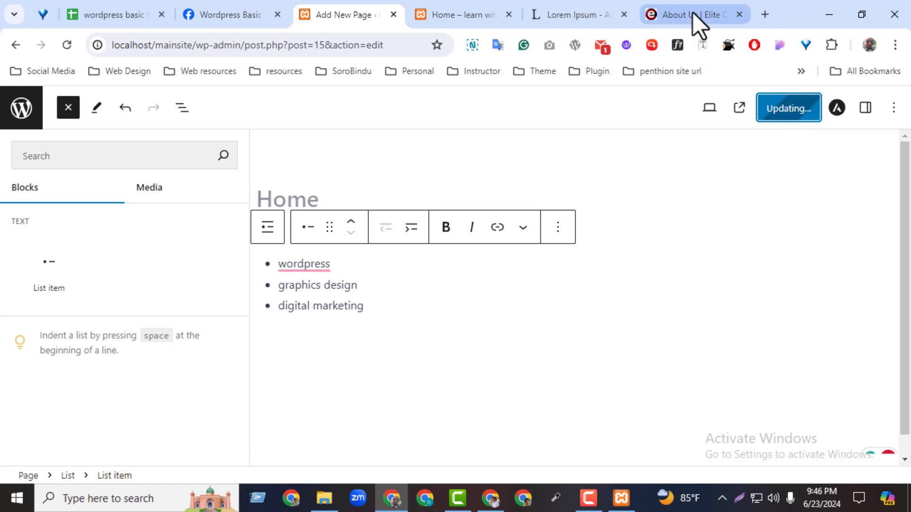
left_click(455, 14)
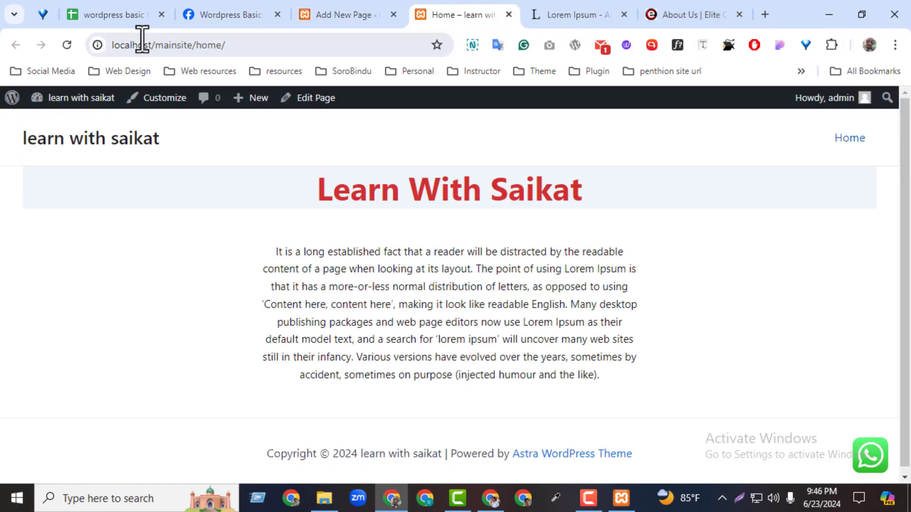
left_click(66, 45)
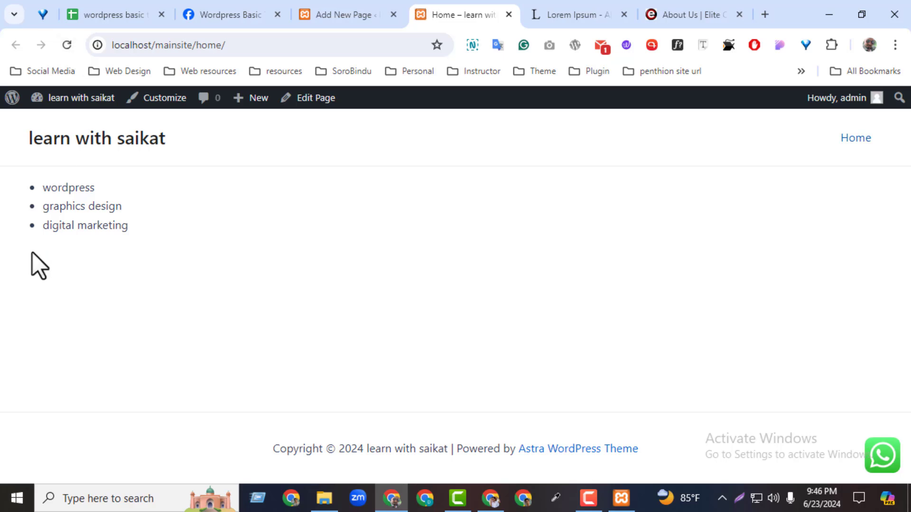
left_click_drag(41, 186, 131, 229)
- Compare the list with the airport lists on the Elite Car BD About Us page and return to the Home page editor
left_click(673, 14)
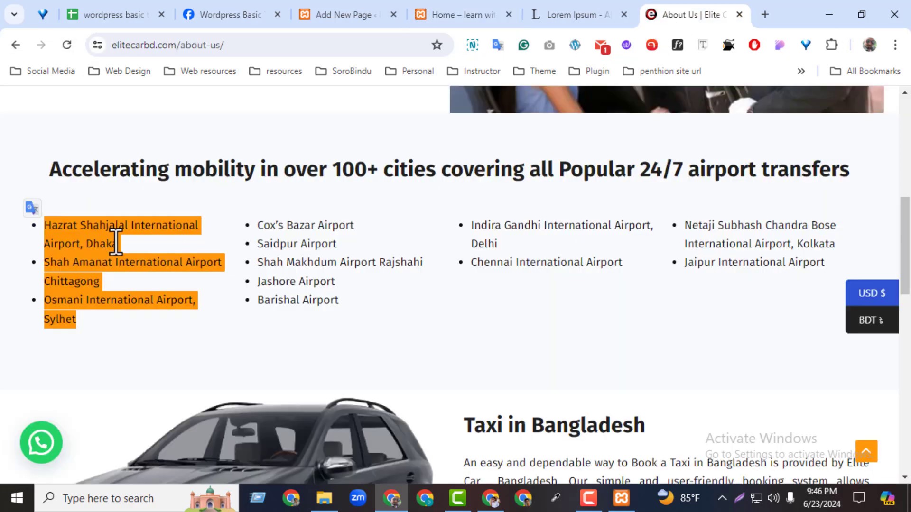
left_click(116, 245)
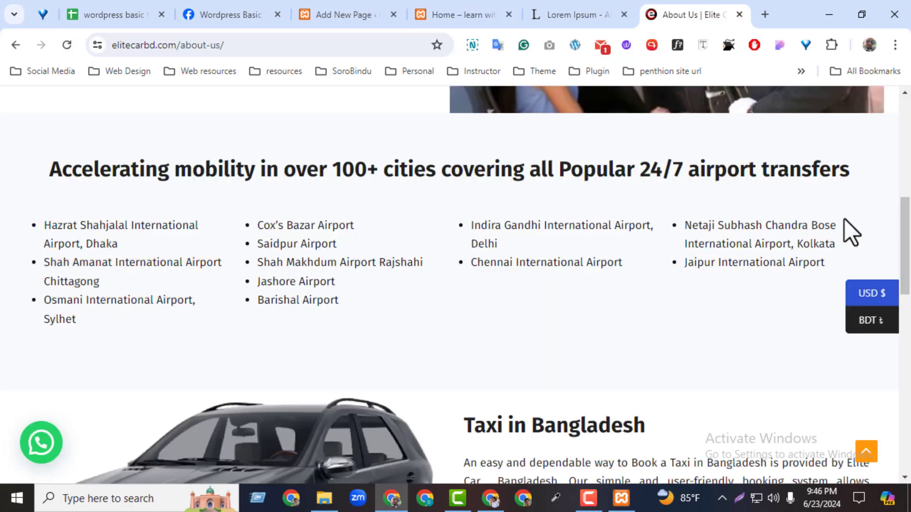
left_click(462, 19)
left_click(346, 14)
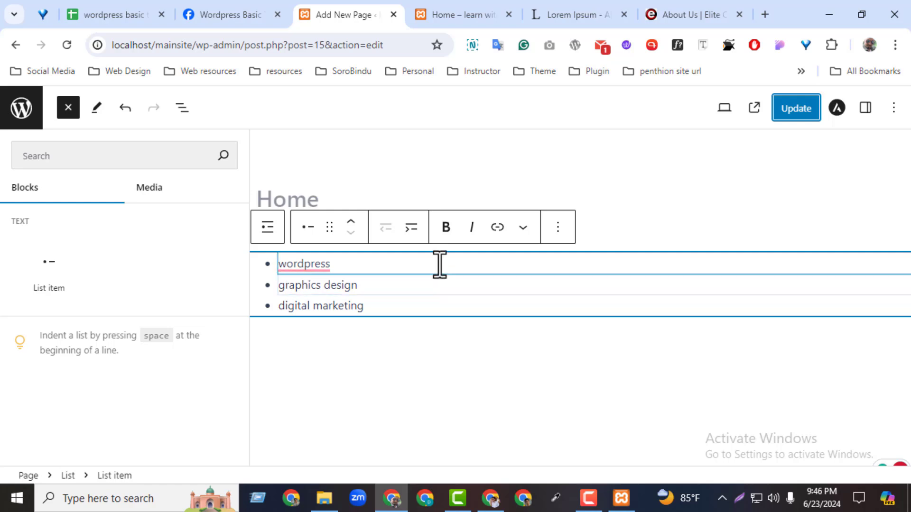
- Delete the "digital marketing", "graphics design" and "wordpress" items from the list one by one
left_click(558, 229)
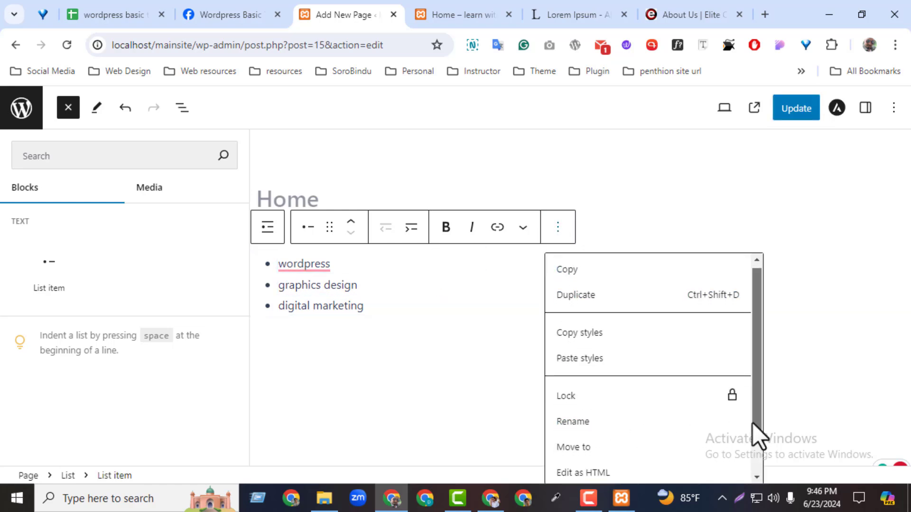
left_click_drag(754, 433, 753, 479)
left_click(608, 467)
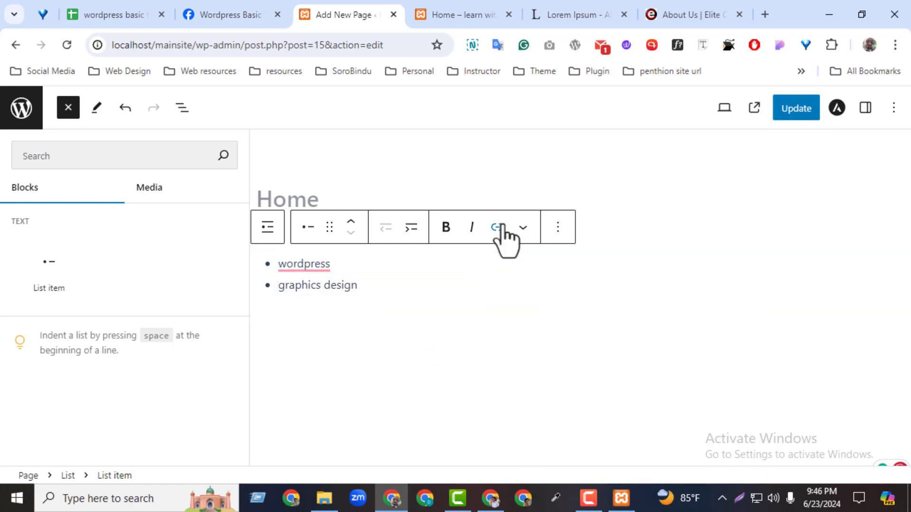
left_click(558, 228)
left_click_drag(759, 349, 613, 492)
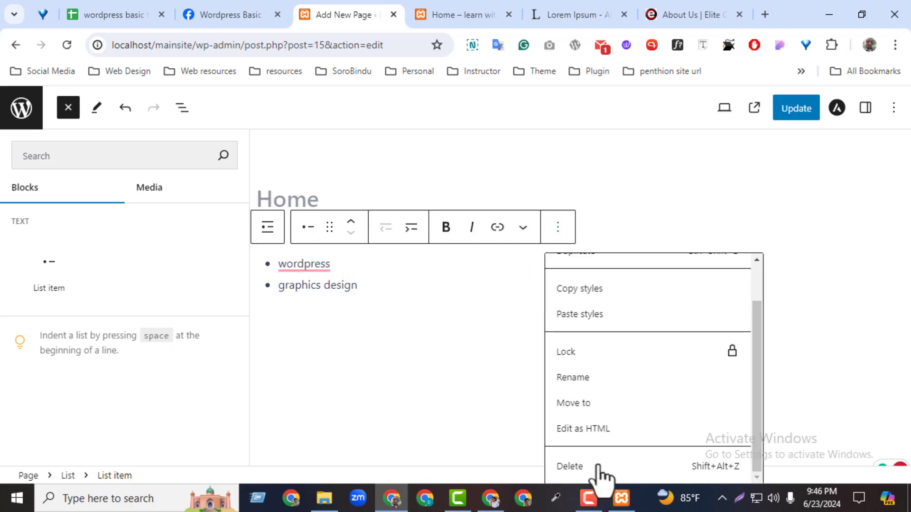
left_click(598, 467)
left_click(558, 228)
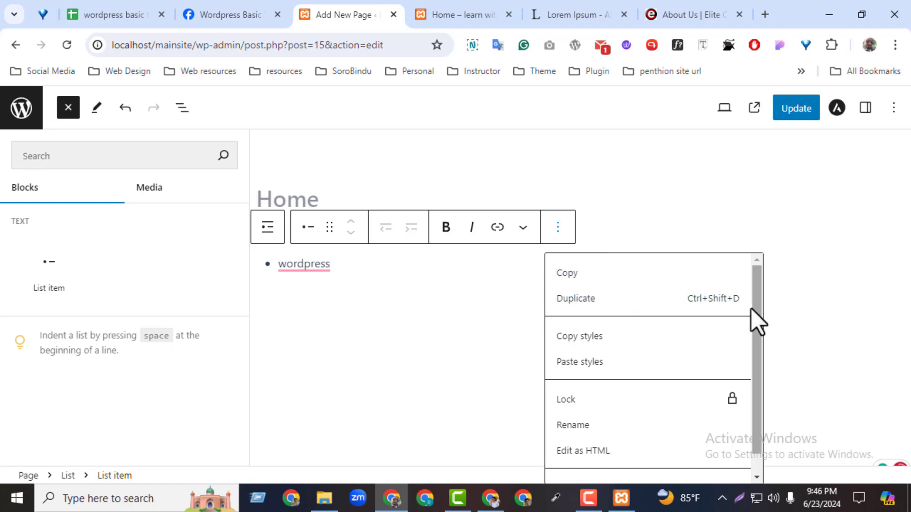
left_click_drag(752, 319, 756, 443)
left_click(609, 468)
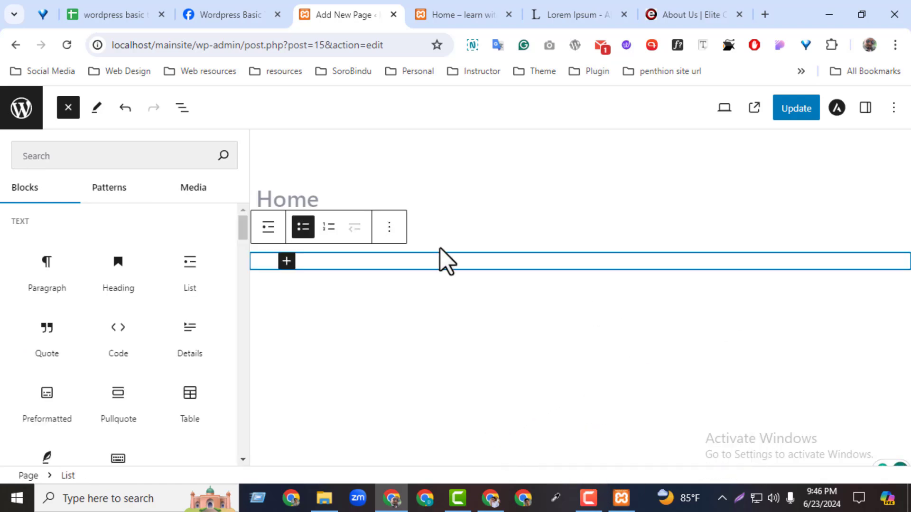
- Delete the emptied List block from the Home page
left_click(384, 223)
left_click_drag(588, 338, 589, 446)
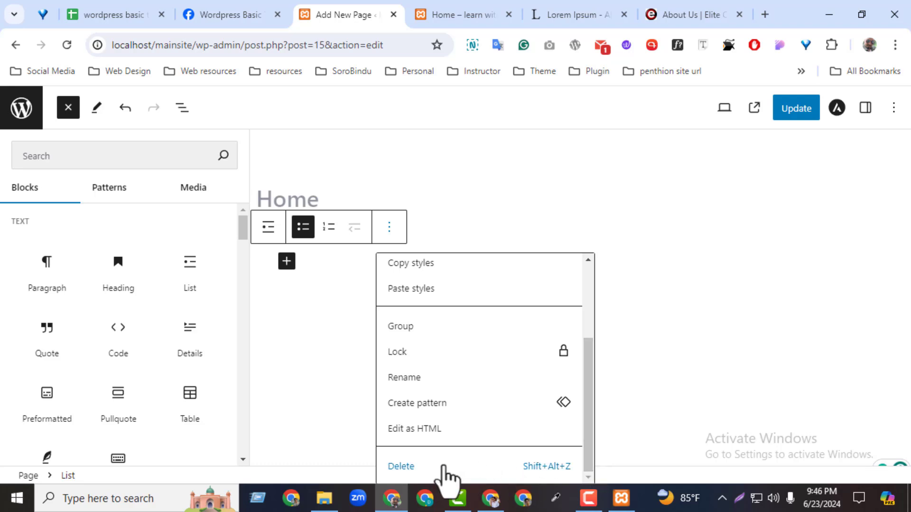
left_click(439, 467)
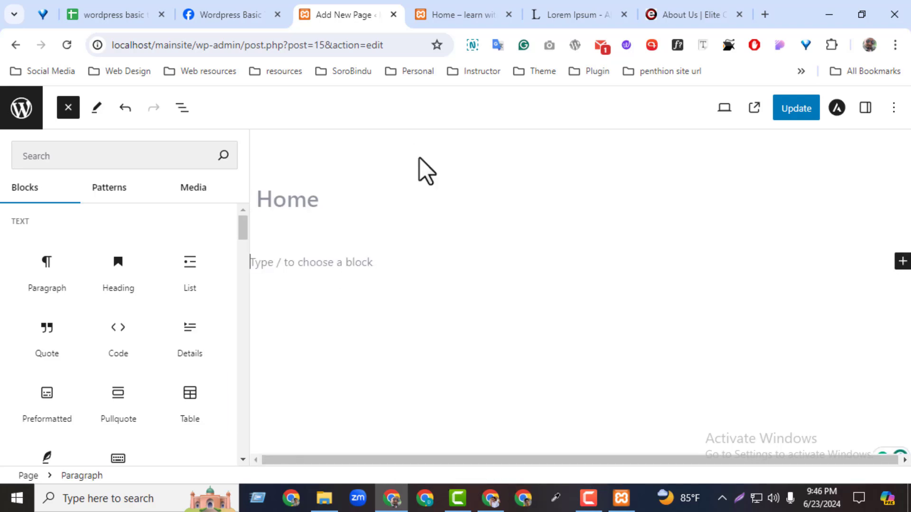
- Outline the four airport list columns on the Elite Car BD page with red rectangles in a screen capture, and discard the capture
left_click(698, 15)
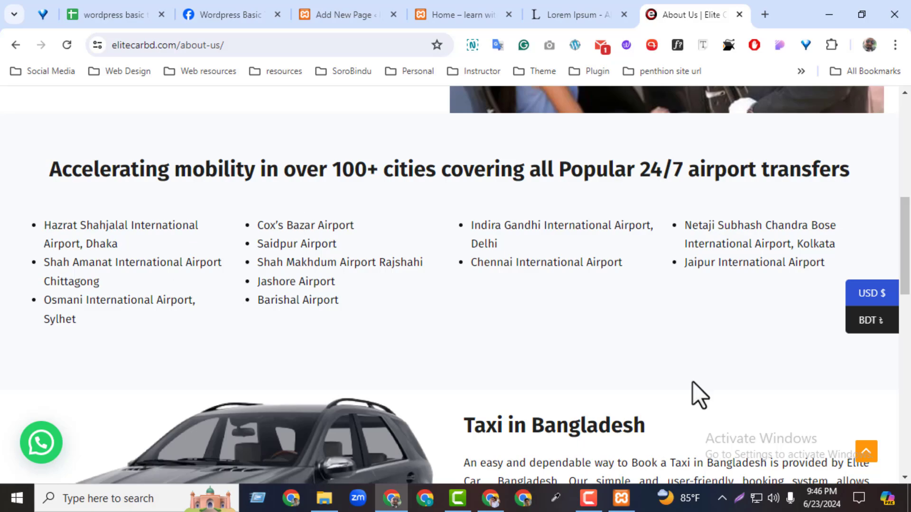
left_click(739, 497)
left_click_drag(1, 179, 909, 395)
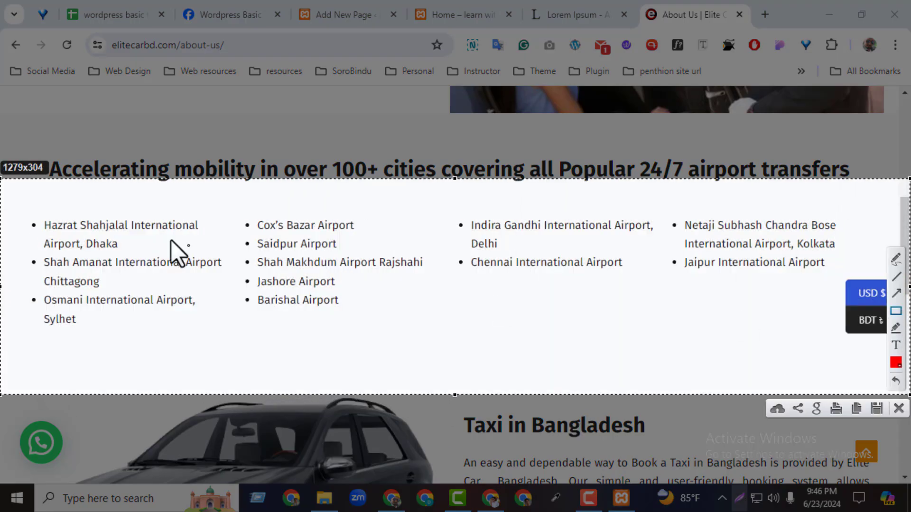
left_click_drag(3, 195, 227, 381)
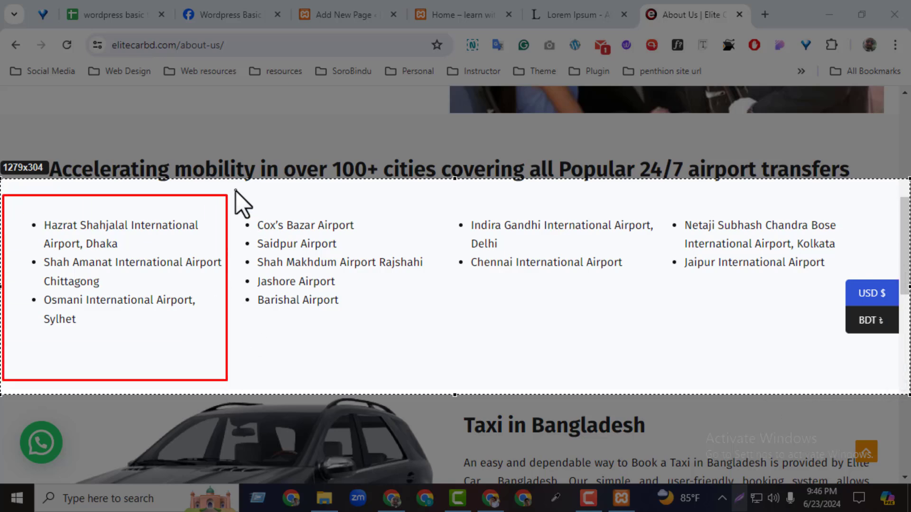
left_click_drag(235, 190, 416, 367)
mouse_move(440, 190)
left_mouse_down()
mouse_move(633, 367)
mouse_move(658, 377)
left_mouse_up()
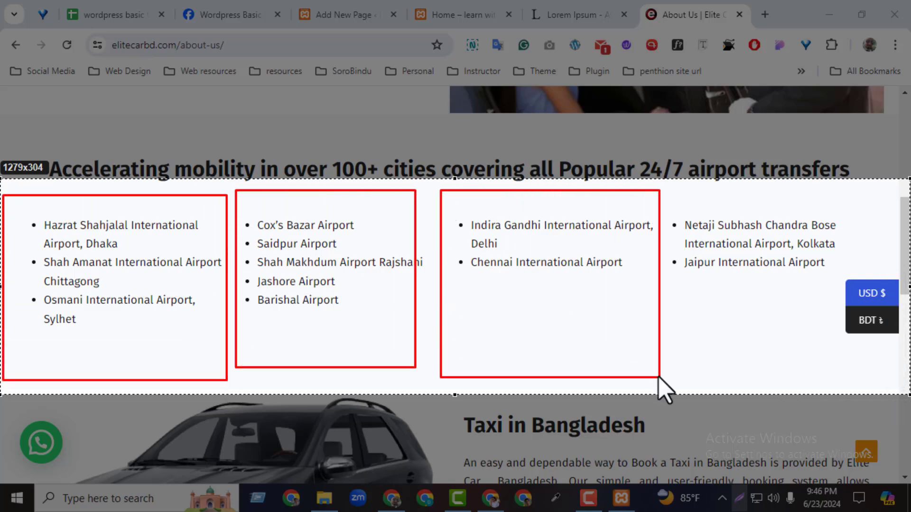
left_click_drag(662, 184, 907, 389)
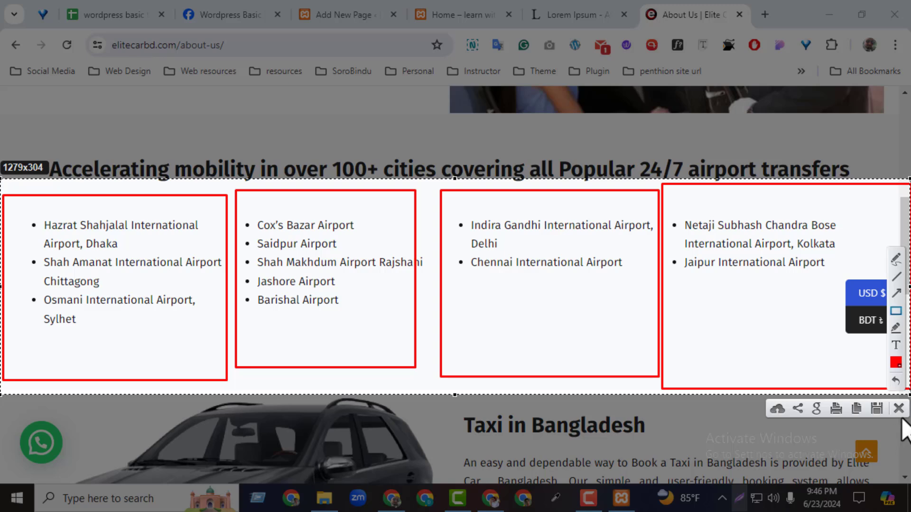
left_click(898, 408)
- Return to the Home page editor and insert a Columns block, skipping the choice of a layout variation
left_click(458, 5)
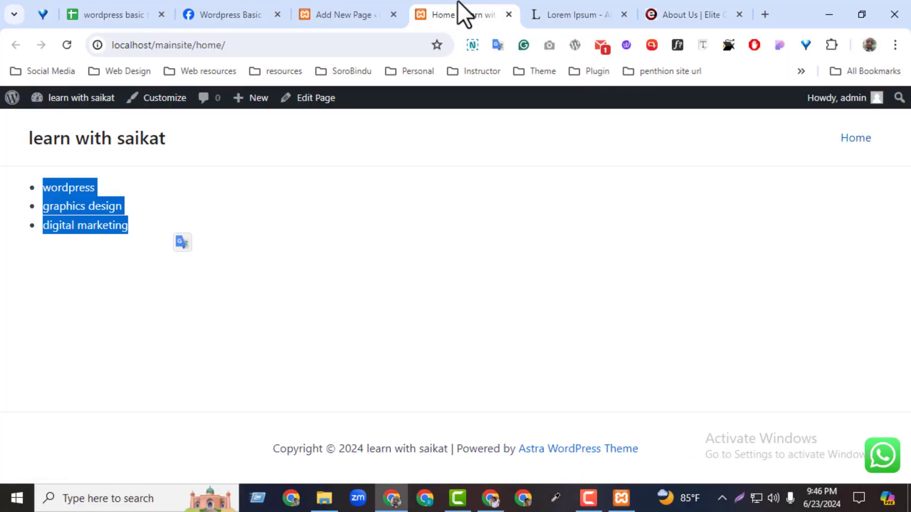
left_click(348, 10)
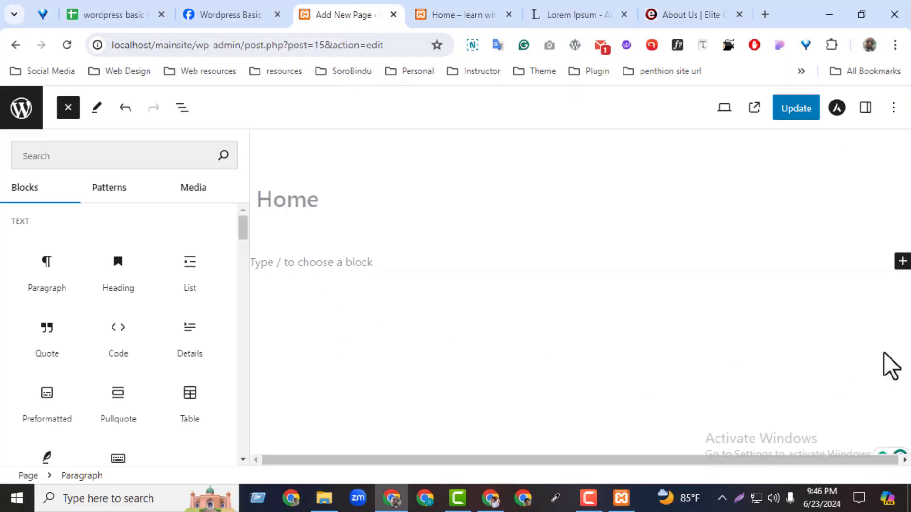
left_click(134, 158)
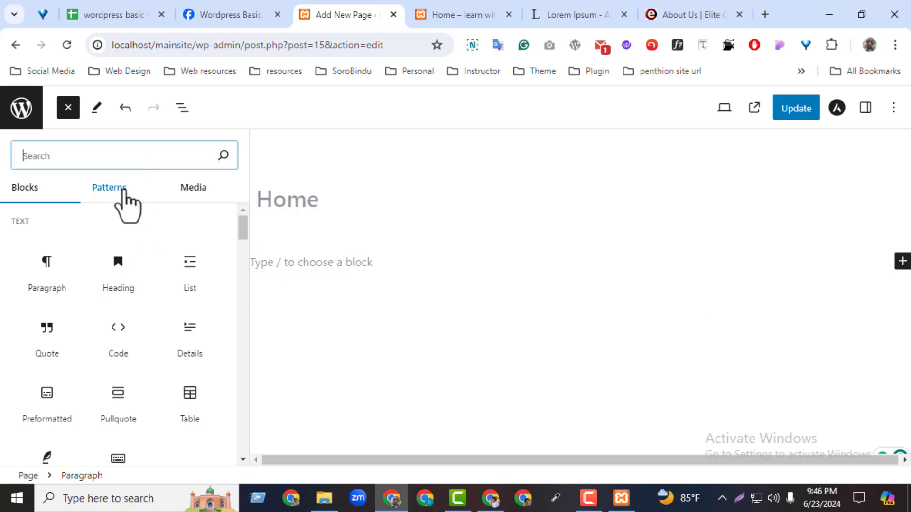
type("colo")
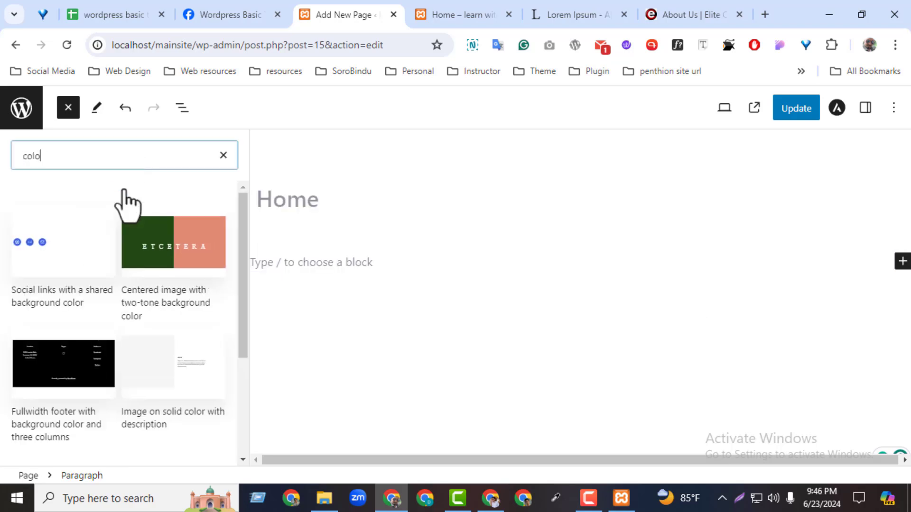
key("BackSpace")
key("BackSpace")
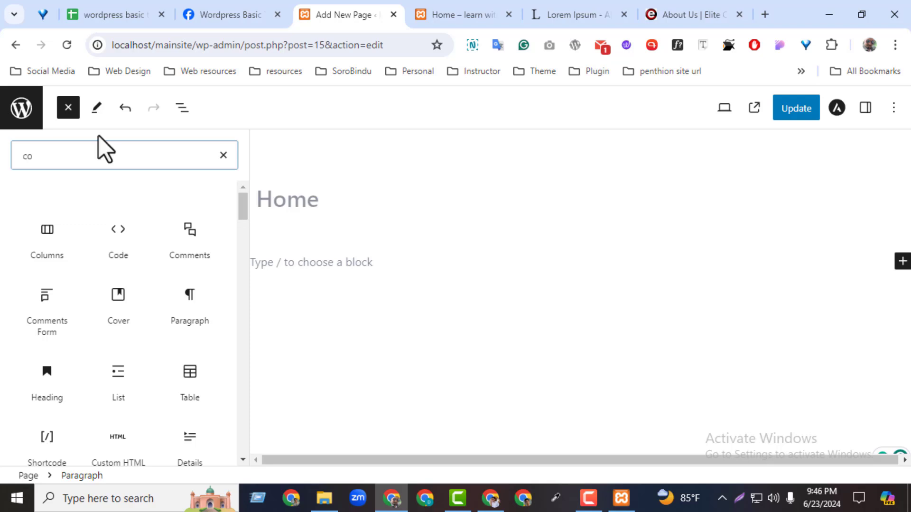
left_click(44, 220)
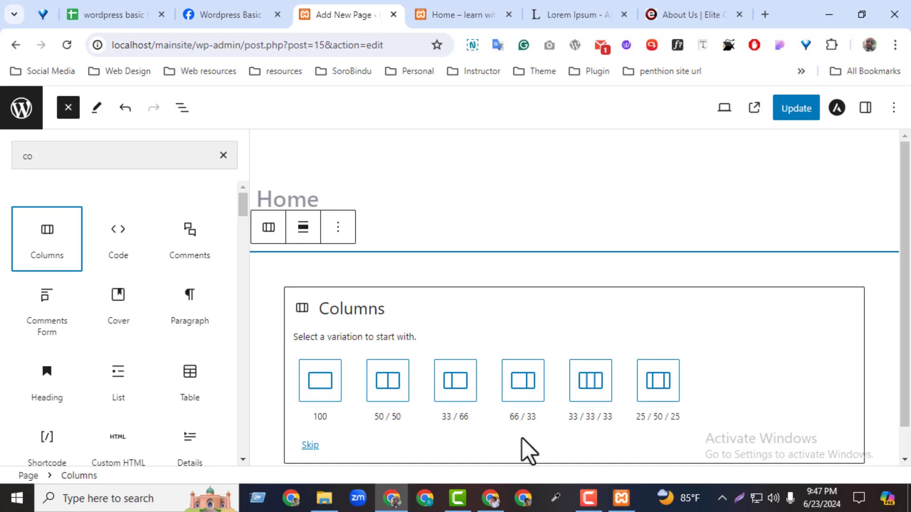
left_click_drag(903, 285, 907, 347)
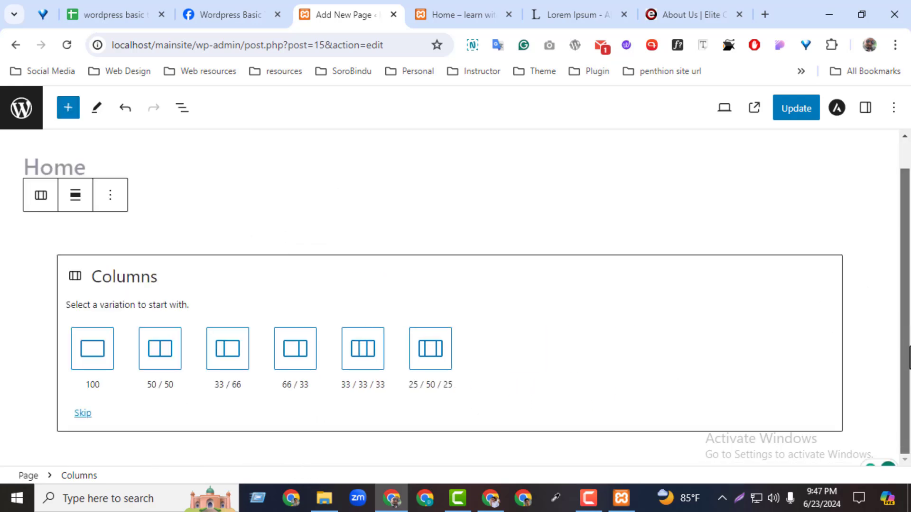
left_click(77, 413)
- Delete the whole two-column Columns block from the Home page
left_click(735, 309)
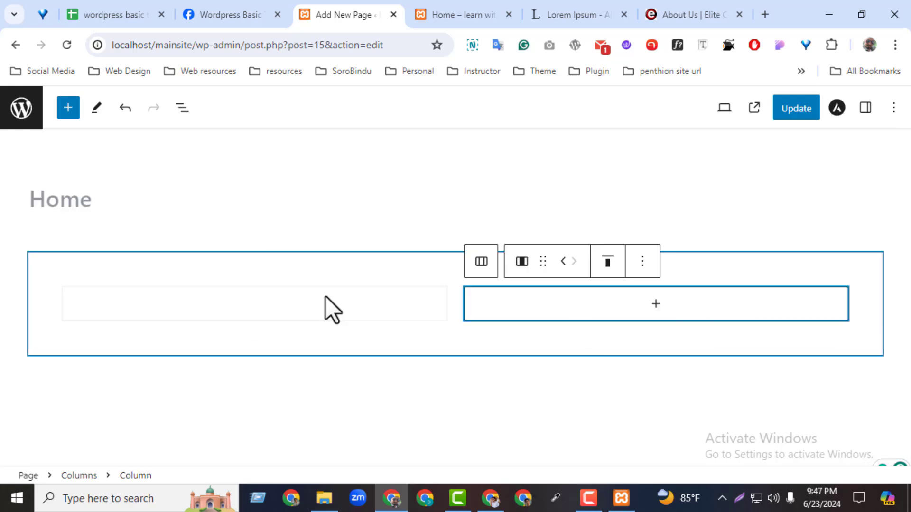
left_click(642, 262)
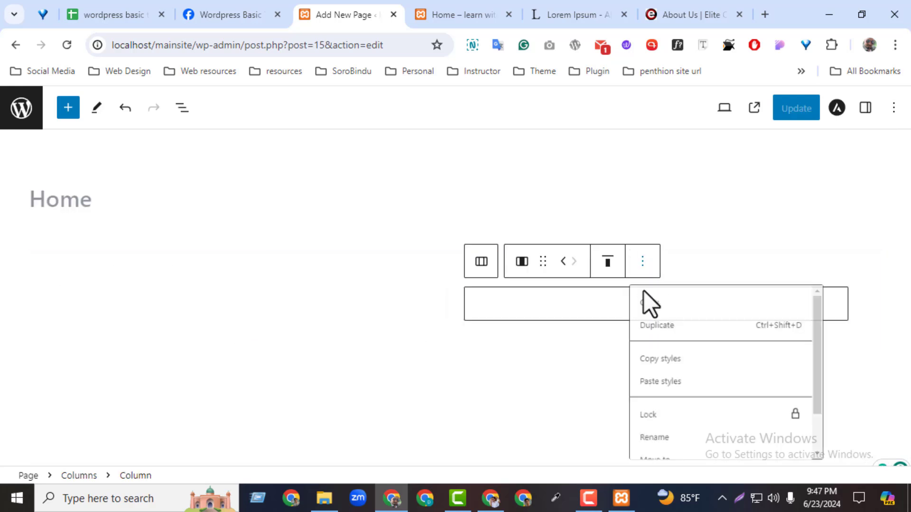
left_click(311, 263)
left_click(151, 227)
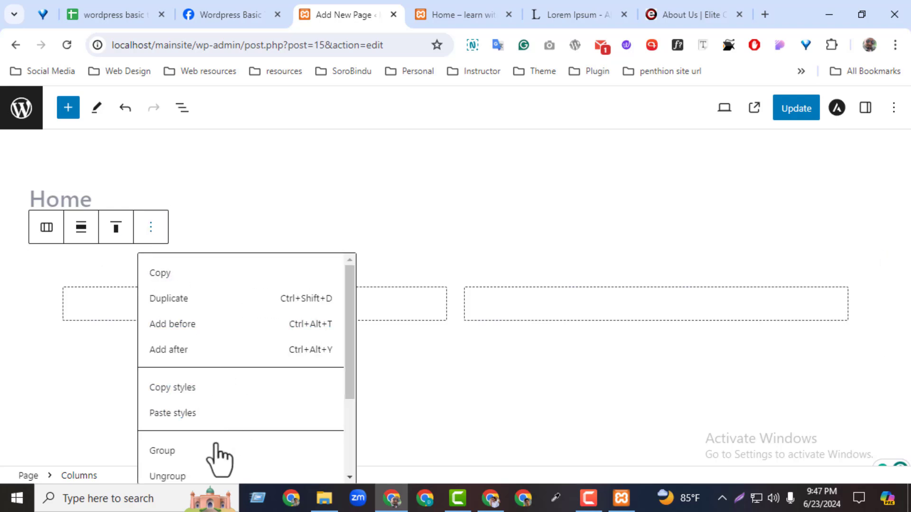
left_click_drag(350, 389, 351, 475)
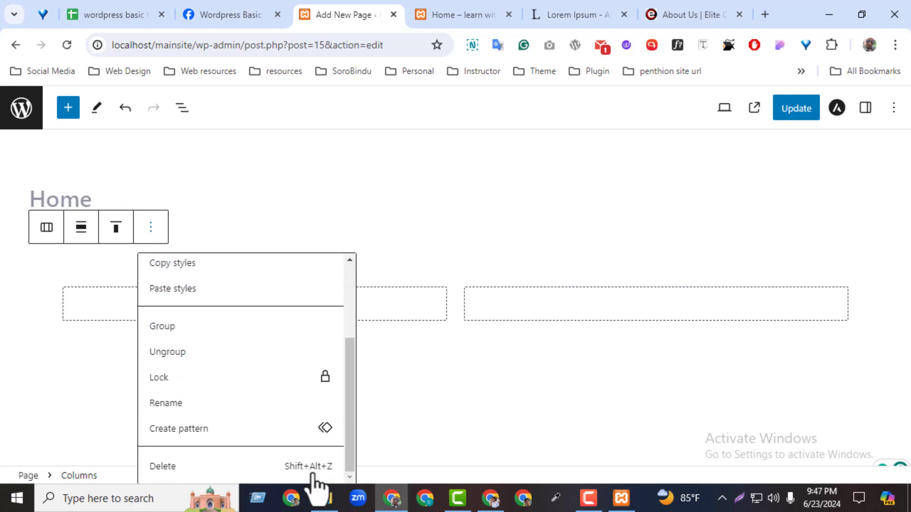
left_click(205, 467)
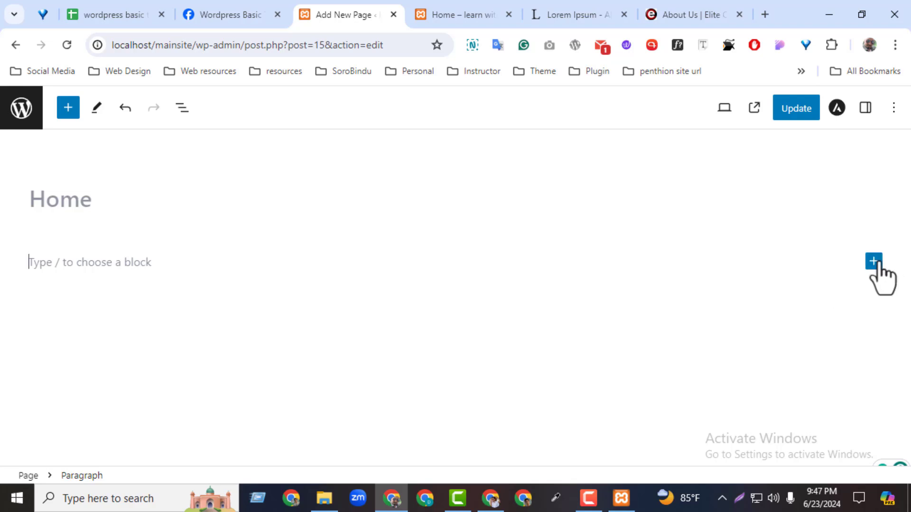
- Insert a new Columns block on the Home page with the 33 / 33 / 33 variation
left_click(873, 261)
left_click(821, 374)
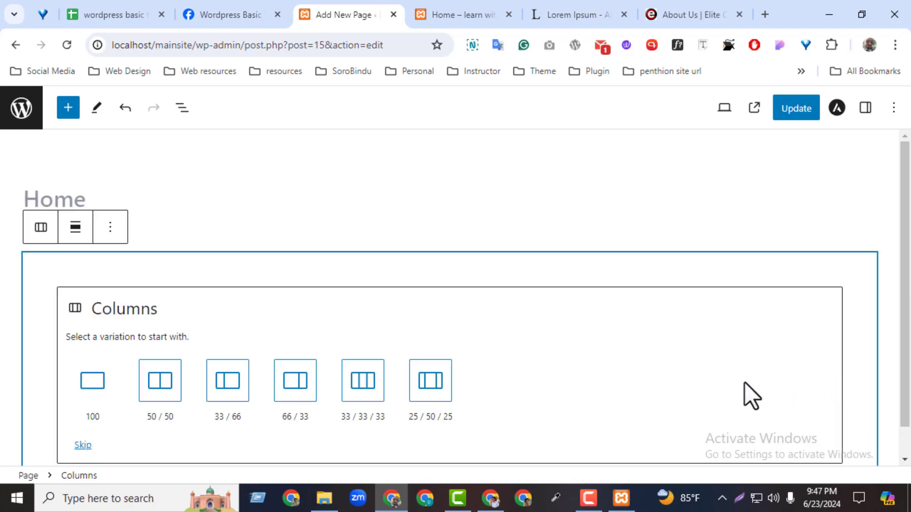
left_click(358, 388)
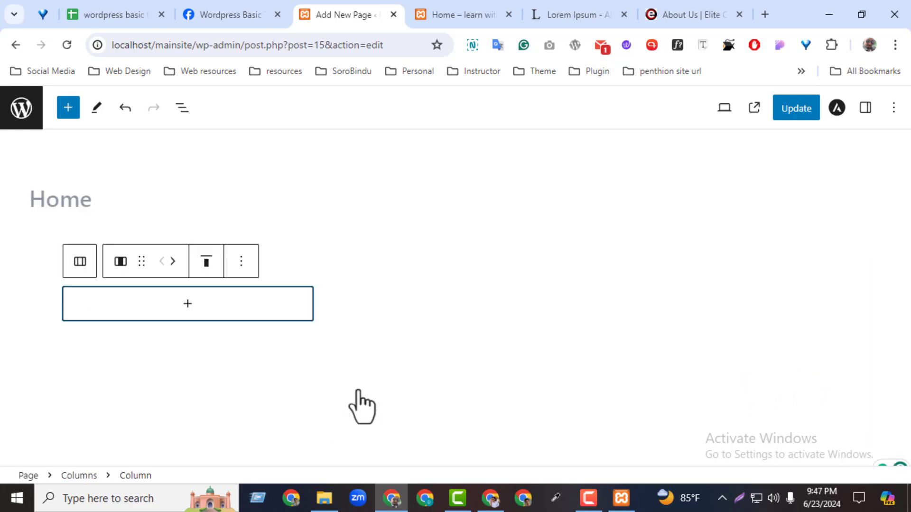
- Examine the three empty columns, their parent Columns block and the transform options of the first column
left_click(543, 312)
left_click(752, 309)
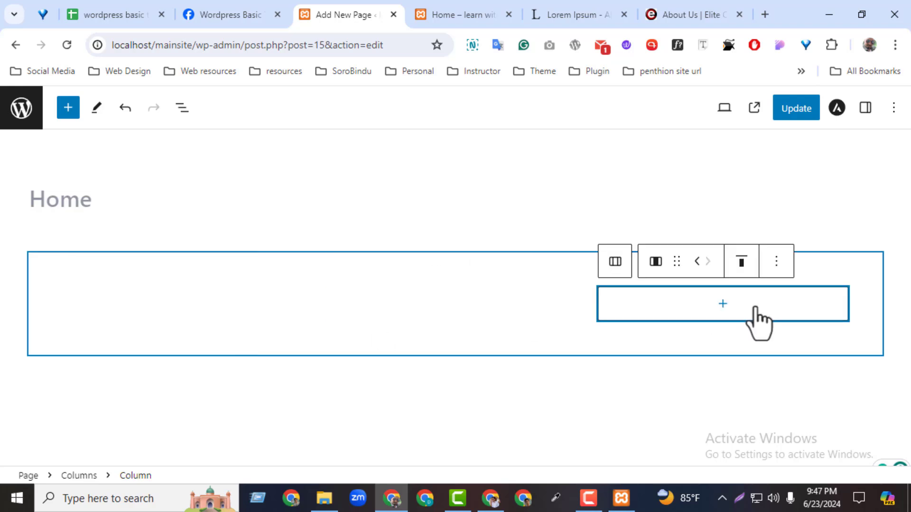
left_click(501, 298)
left_click(168, 321)
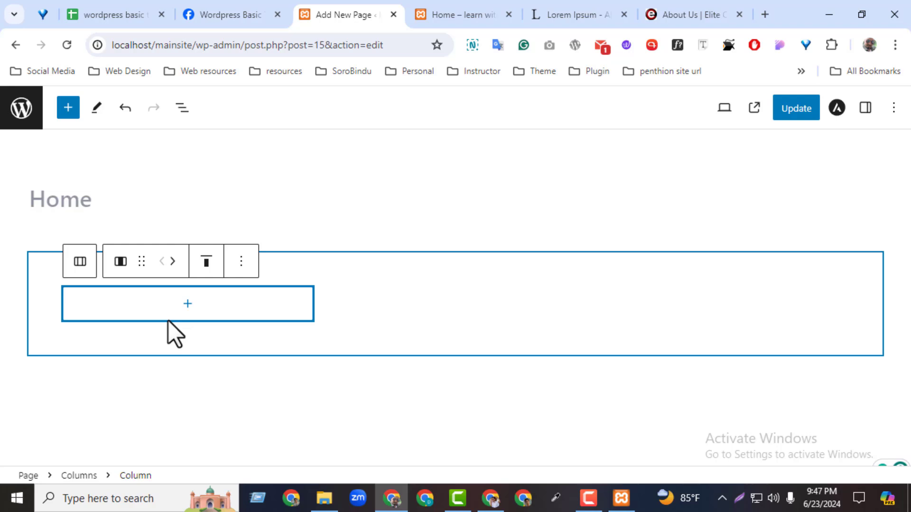
left_click(121, 262)
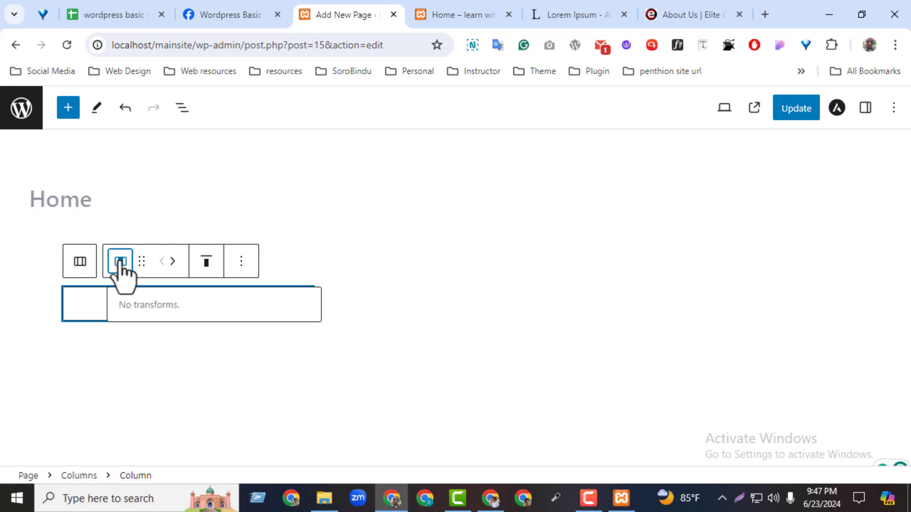
left_click(80, 261)
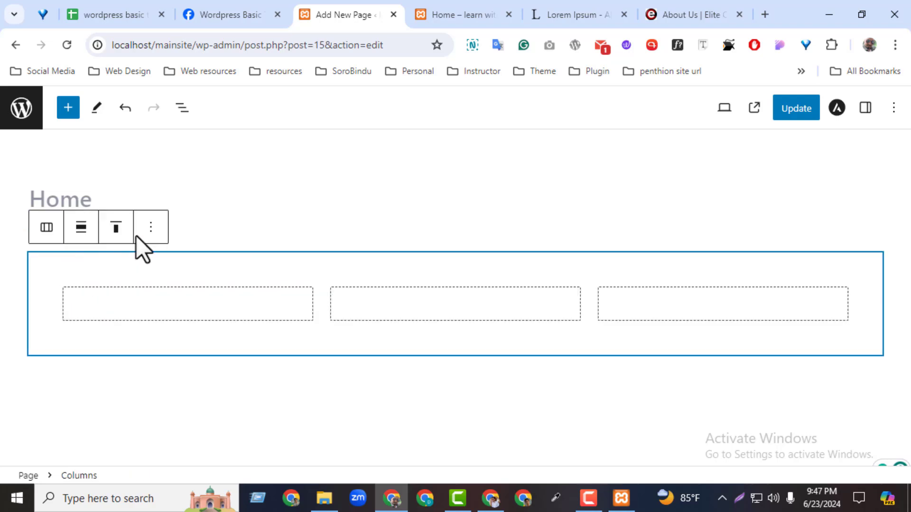
left_click(247, 307)
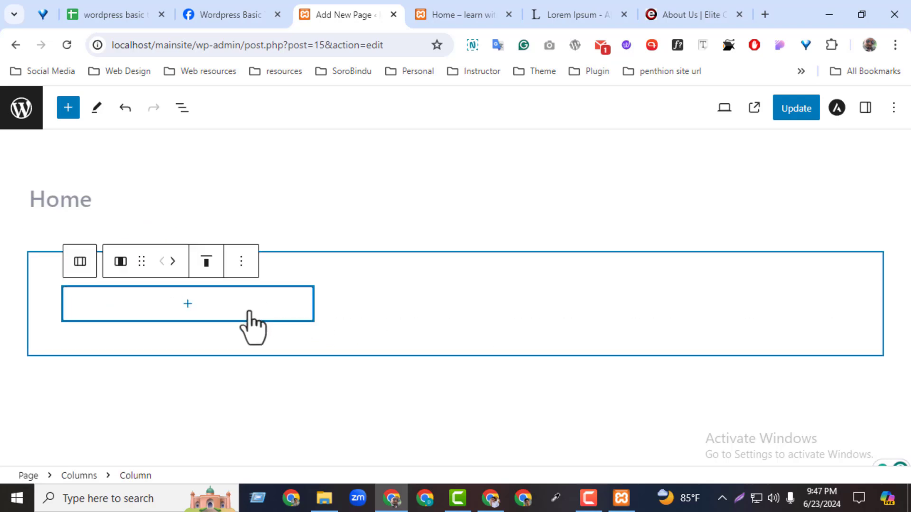
left_click(575, 304)
left_click(718, 304)
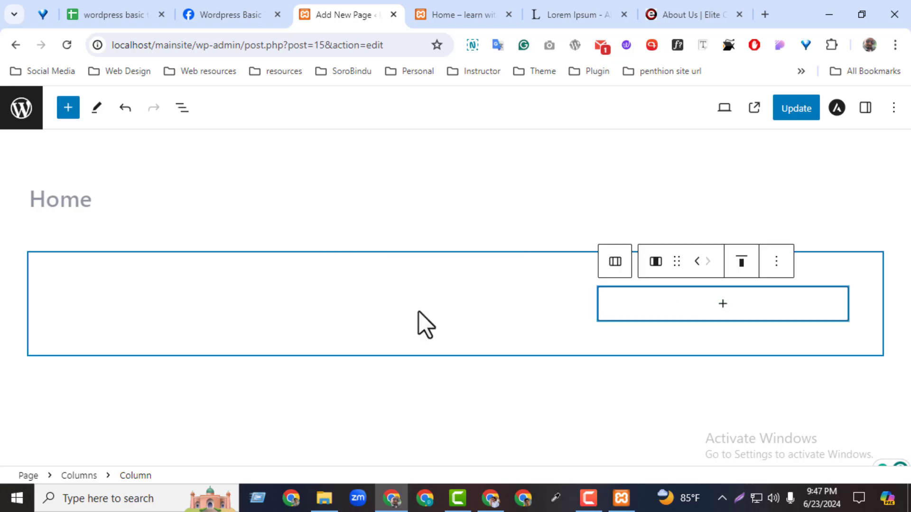
- Add a List block inside the first column
left_click(185, 312)
left_click(181, 313)
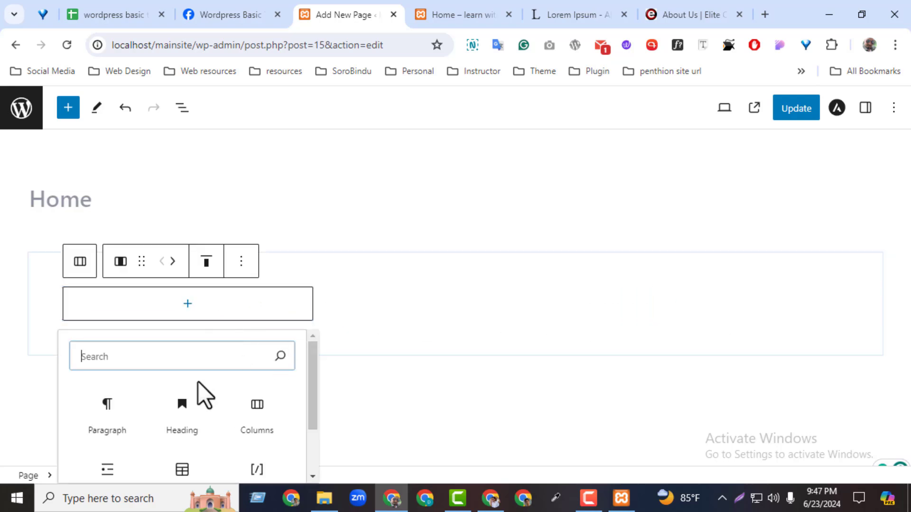
type("list")
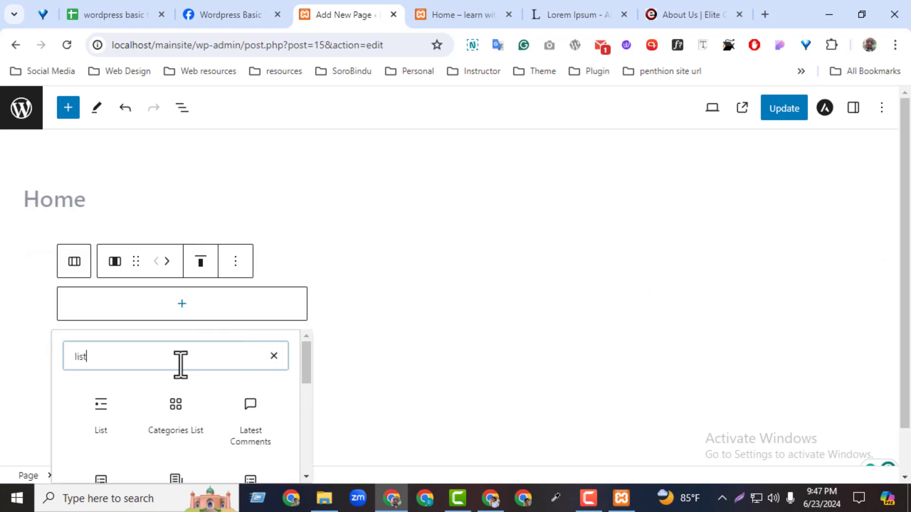
left_click(110, 409)
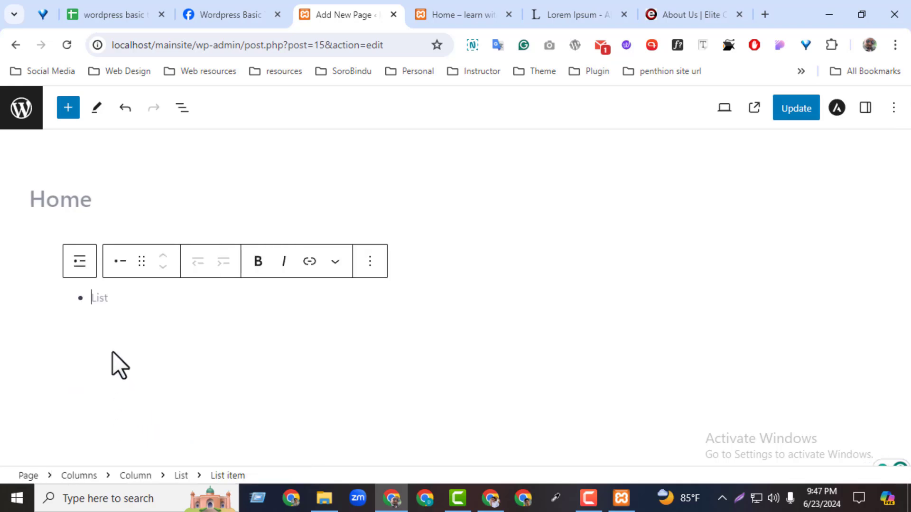
- Copy the first airport list, Hazrat Shahjalal to Osmani International Airport, from the Elite Car BD page into the first column's List block
left_click(663, 14)
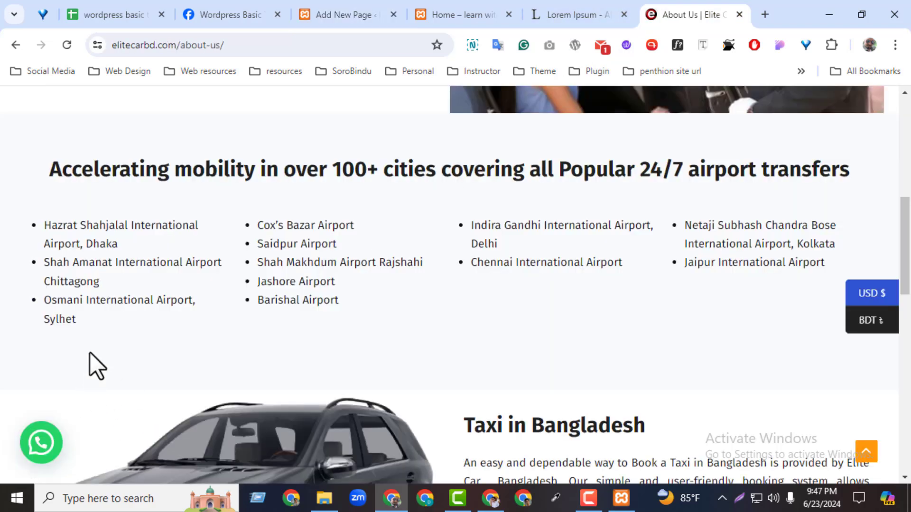
left_click_drag(90, 352, 36, 226)
key("ctrl+c")
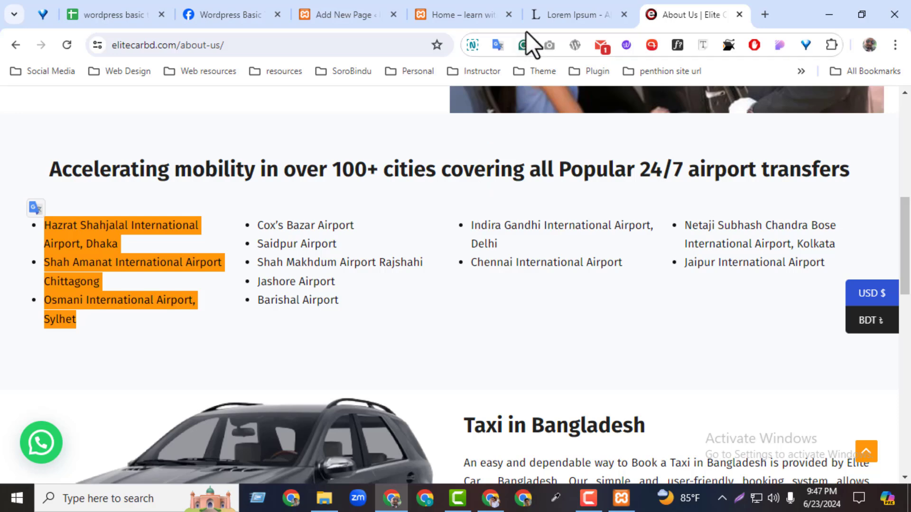
left_click(451, 14)
left_click(340, 15)
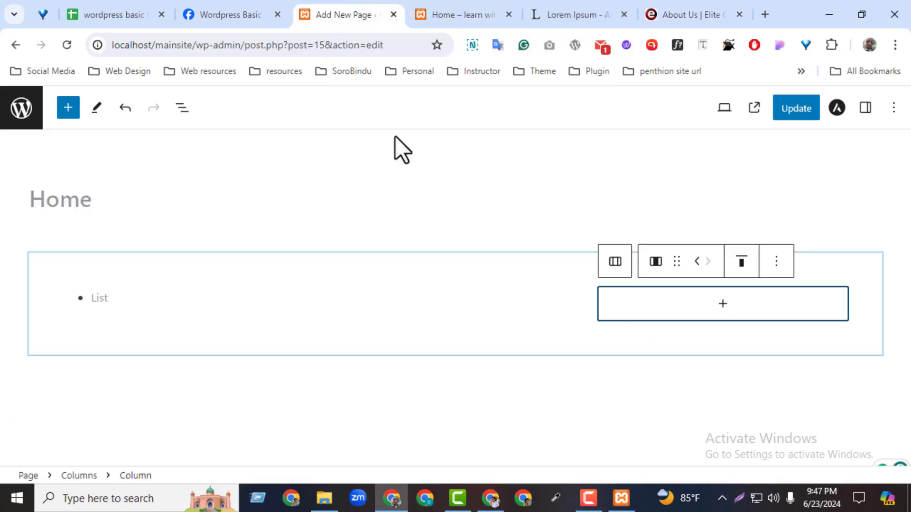
left_click(108, 300)
key("ctrl+v")
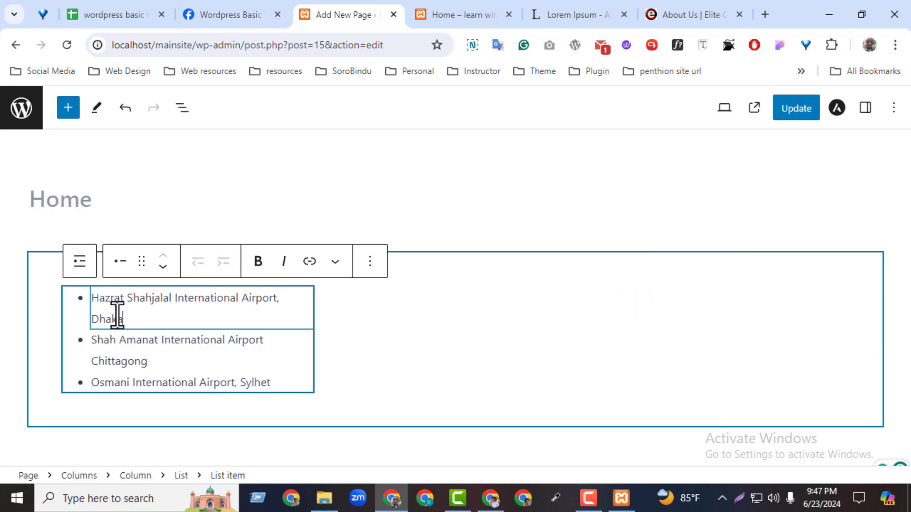
- Add a List block inside the middle column
left_click(494, 334)
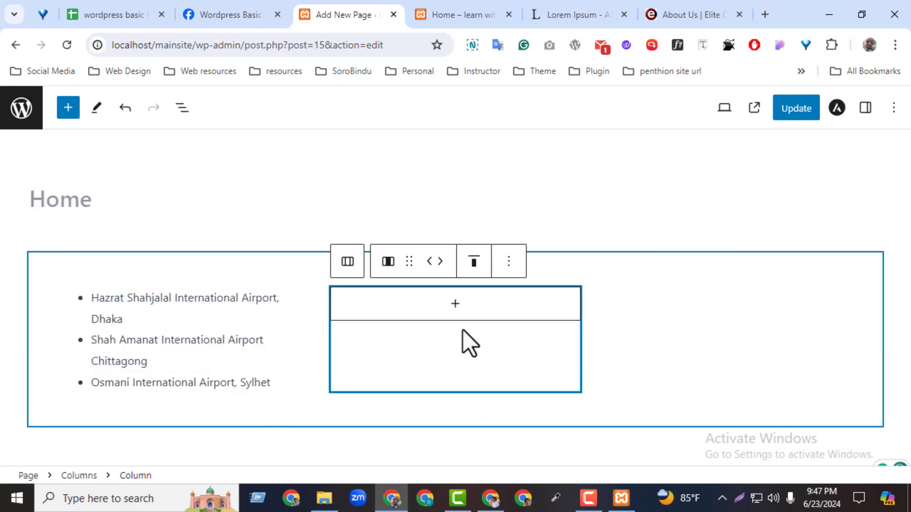
left_click(455, 304)
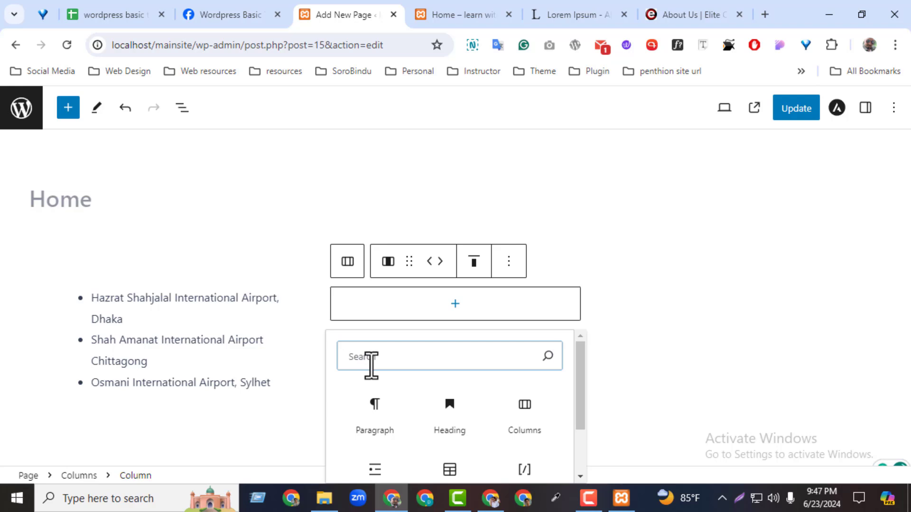
type("list")
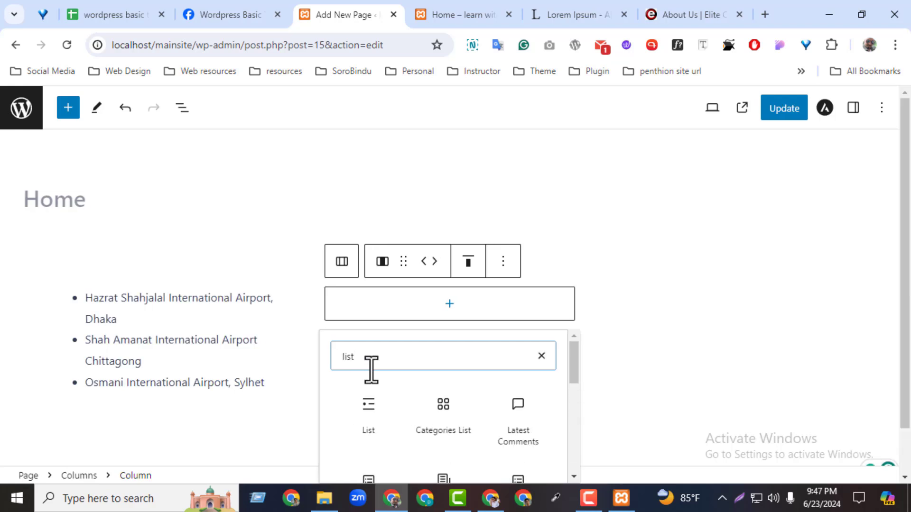
left_click(367, 416)
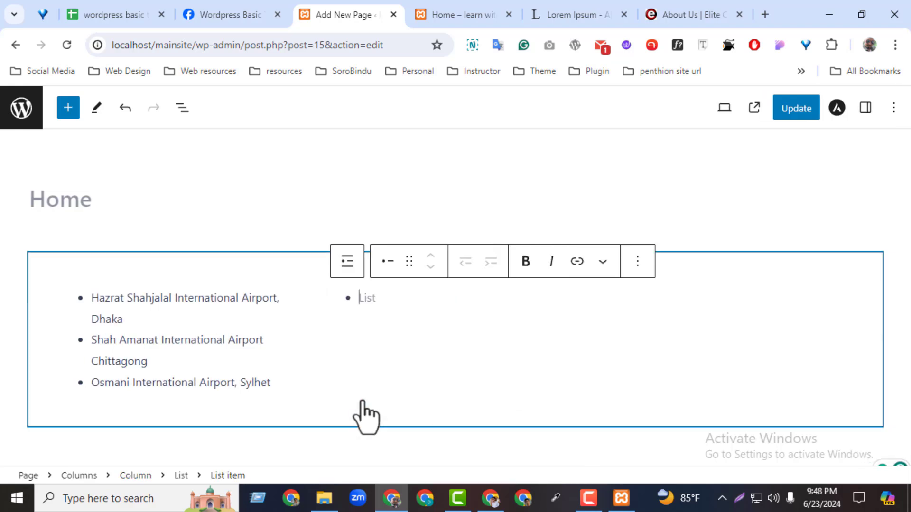
- Copy the second airport list, Cox's Bazar to Barishal Airport, from the Elite Car BD page into the middle column's List block
left_click(656, 5)
left_click_drag(334, 318, 252, 226)
key("ctrl+c")
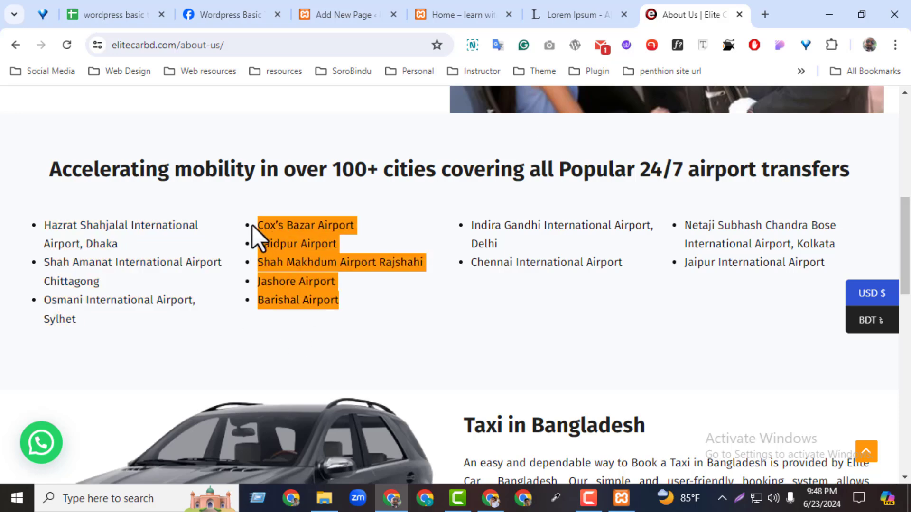
left_click(467, 12)
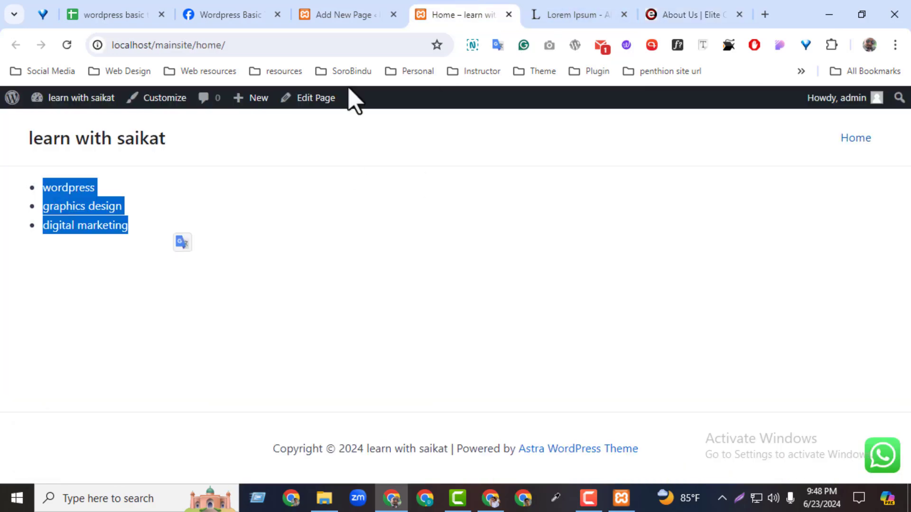
left_click(349, 15)
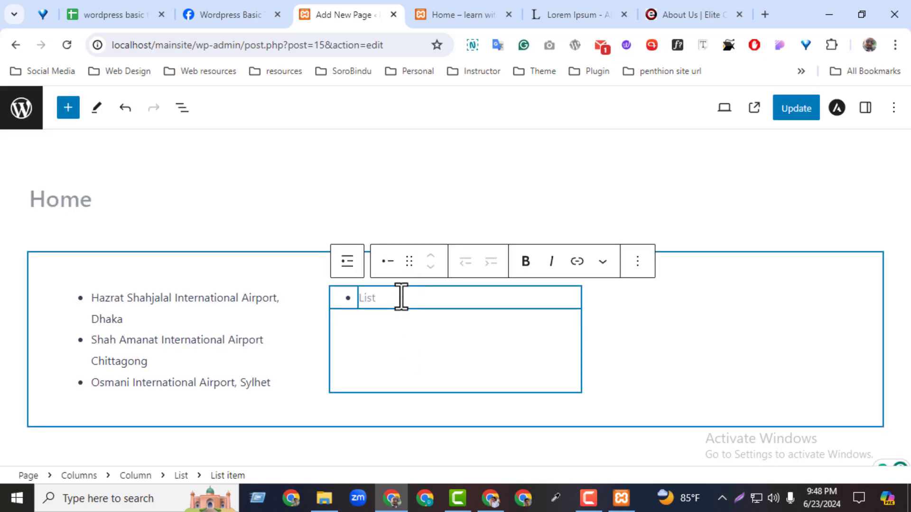
key("ctrl+v")
left_click(655, 356)
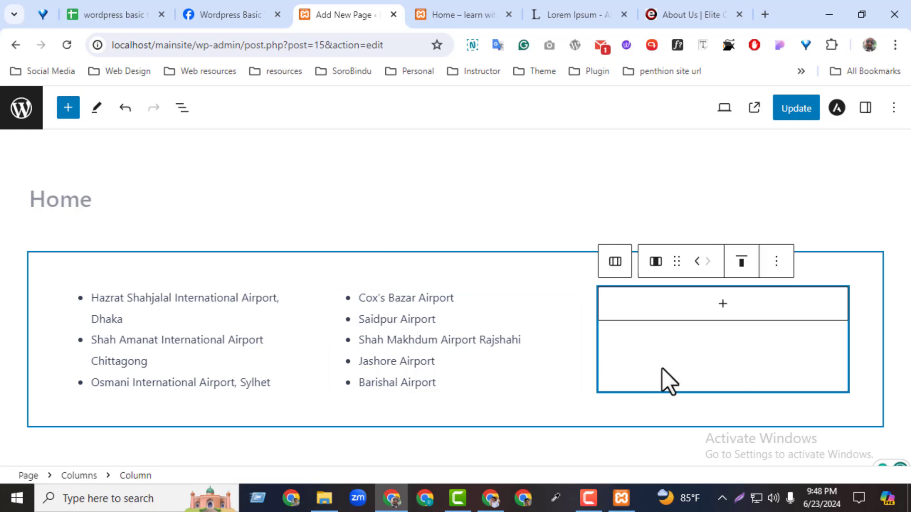
- Update the Home page and reload its live version to check the two airport lists
left_click(797, 109)
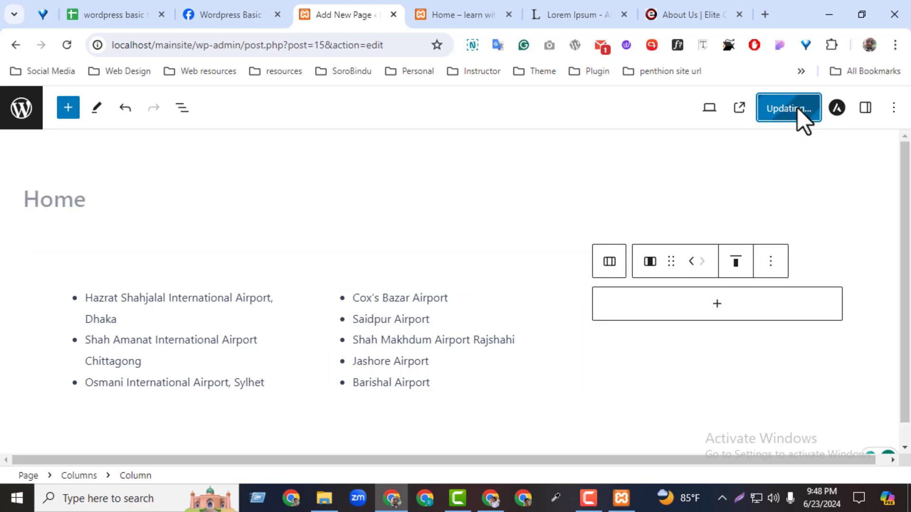
left_click(665, 13)
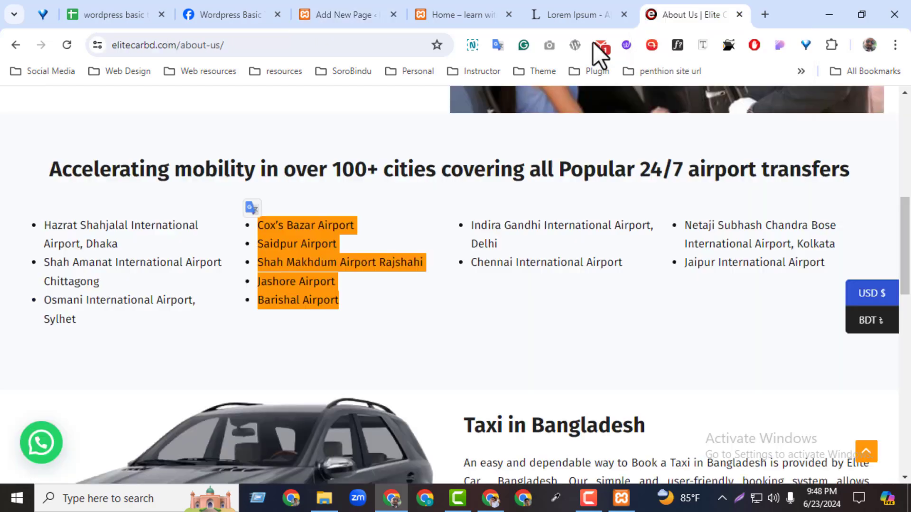
left_click(60, 49)
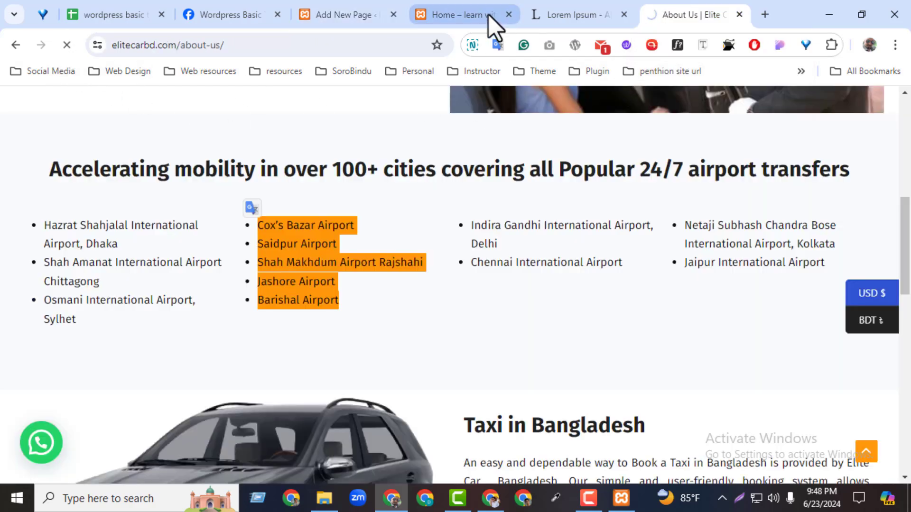
left_click(474, 15)
left_click(66, 44)
mouse_move(75, 95)
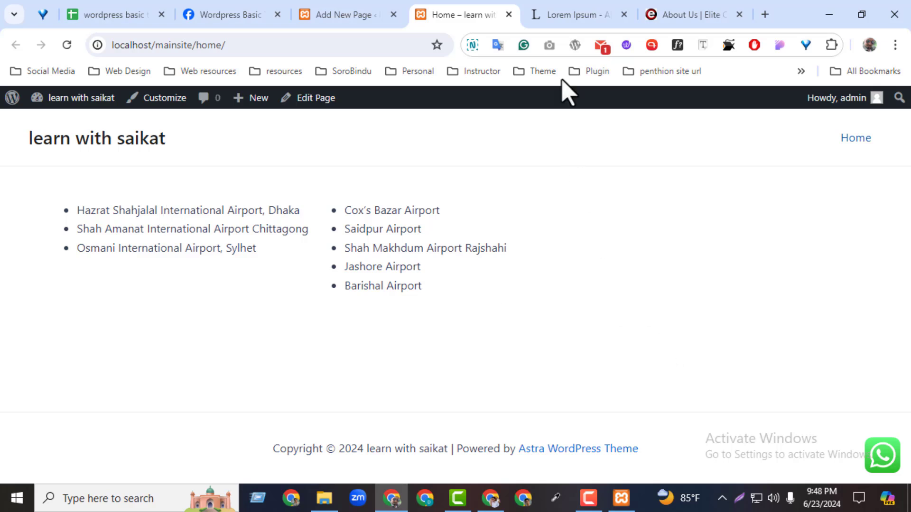
- Add a List block inside the empty third column
left_click(356, 15)
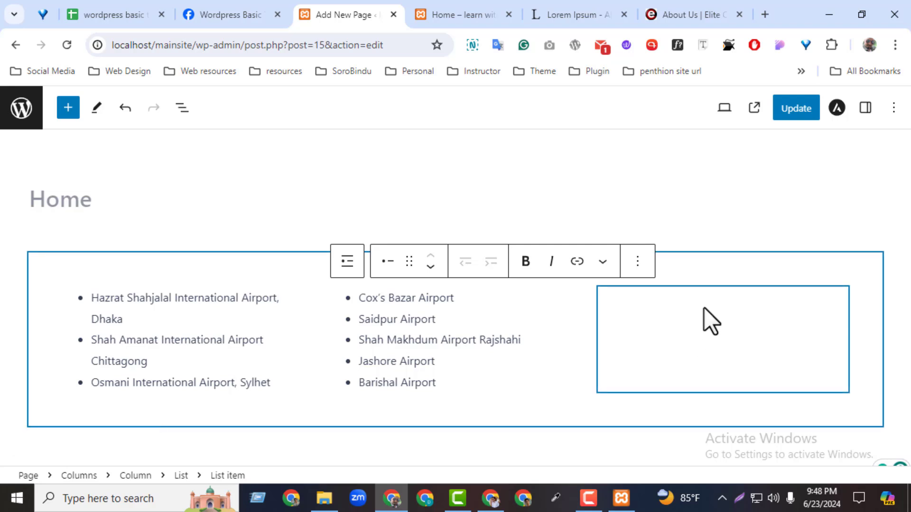
left_click(704, 310)
left_click(723, 304)
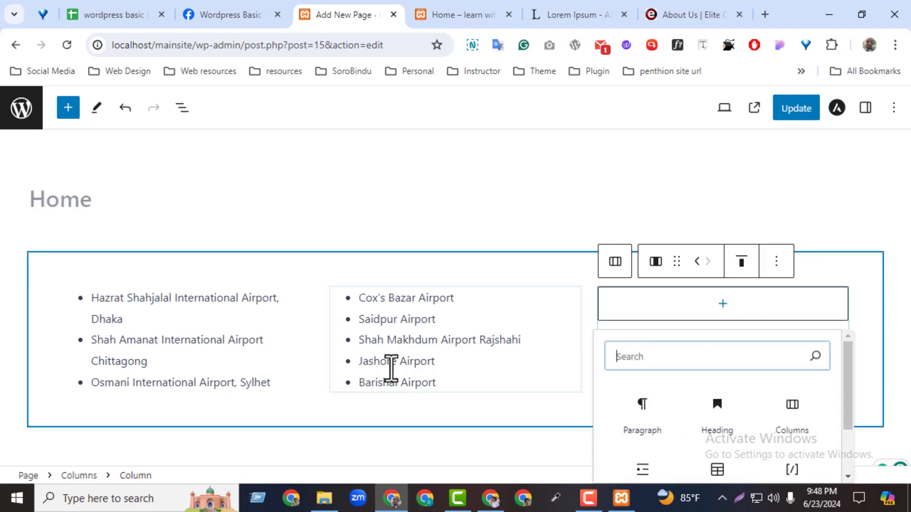
type("list")
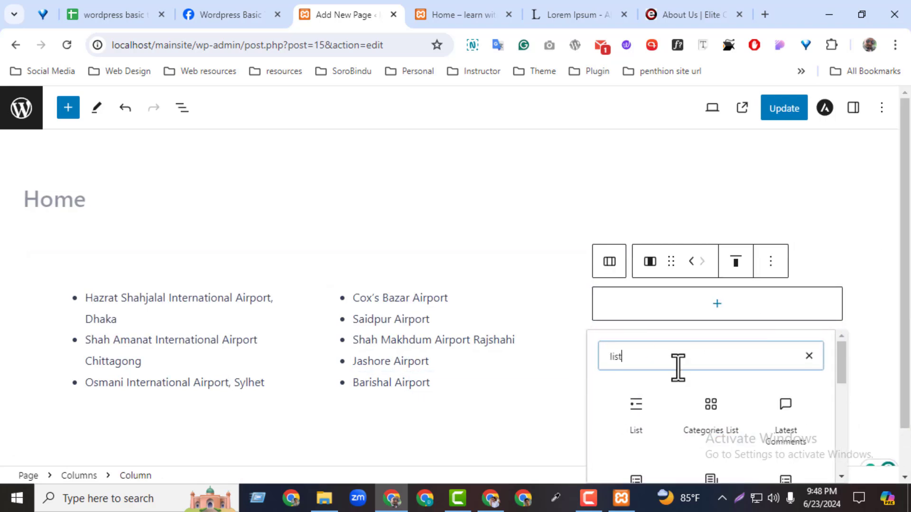
left_click(657, 396)
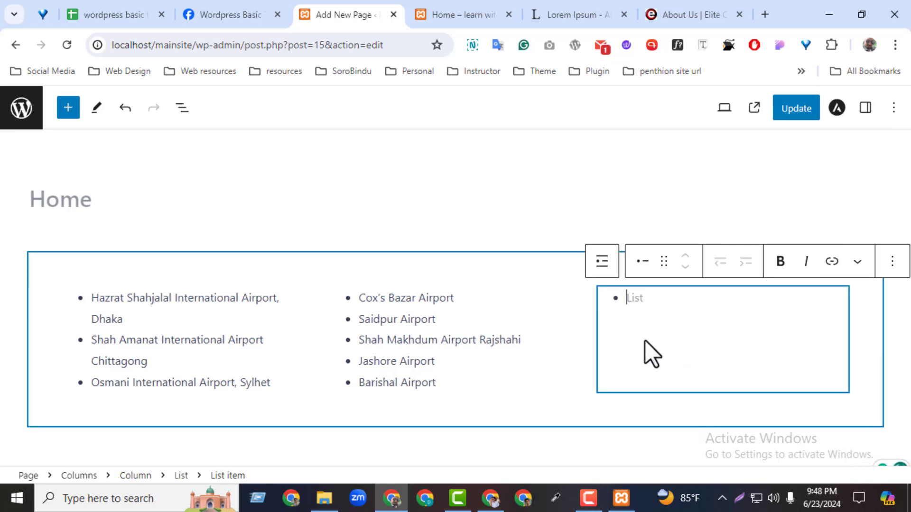
- Enter the items graphis, web and design in the third column's list and update the page
type("a")
key("BackSpace")
type("graphis")
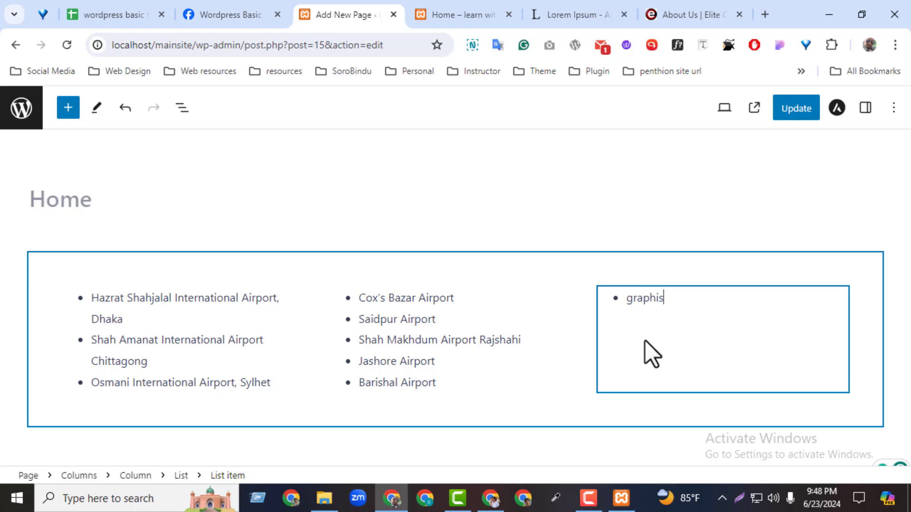
key("Return")
key("Return")
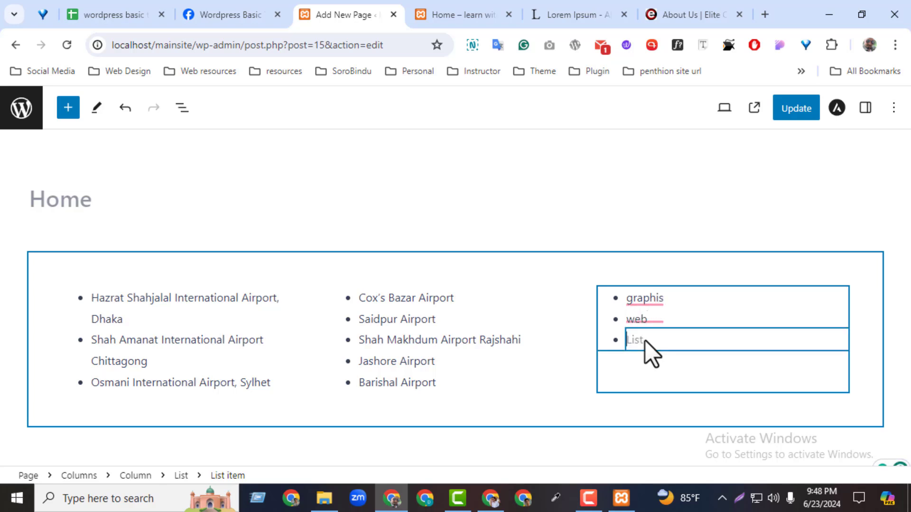
key("Return")
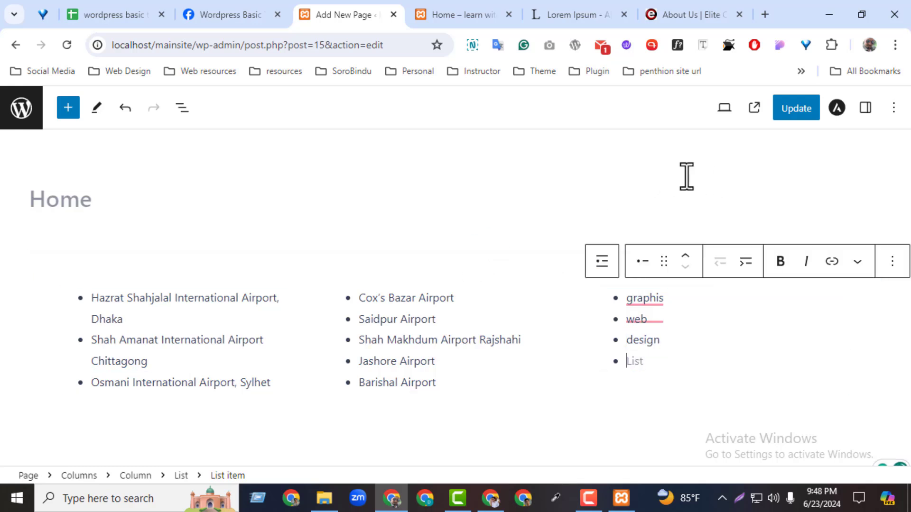
left_click(788, 114)
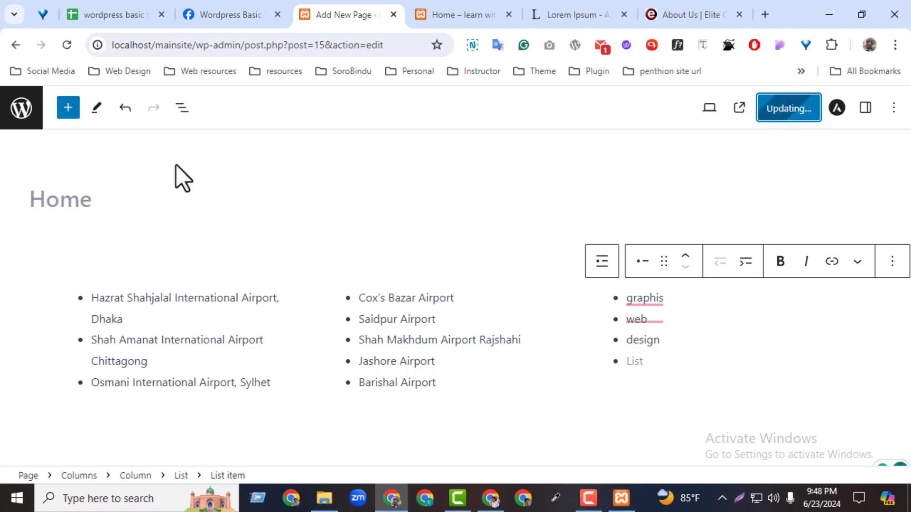
- Insert another empty list item at the end of the third column's list
left_click(68, 109)
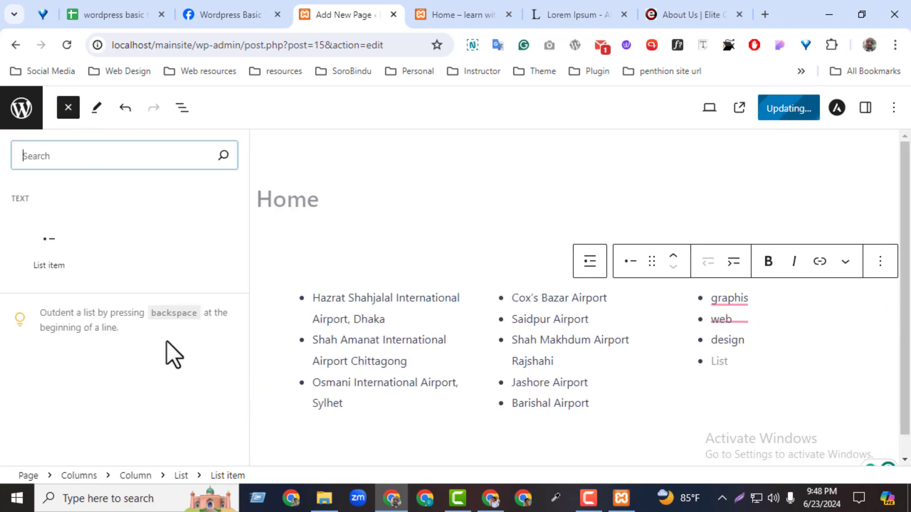
left_click(68, 109)
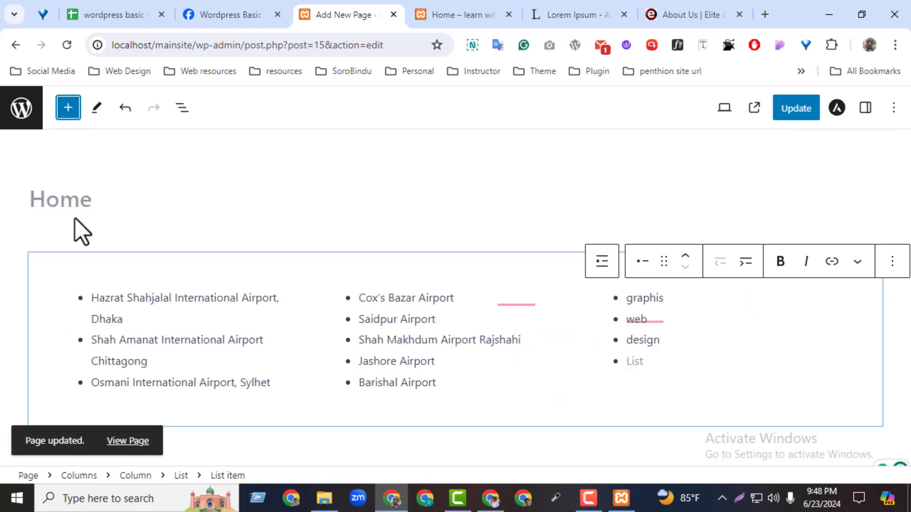
left_click(68, 108)
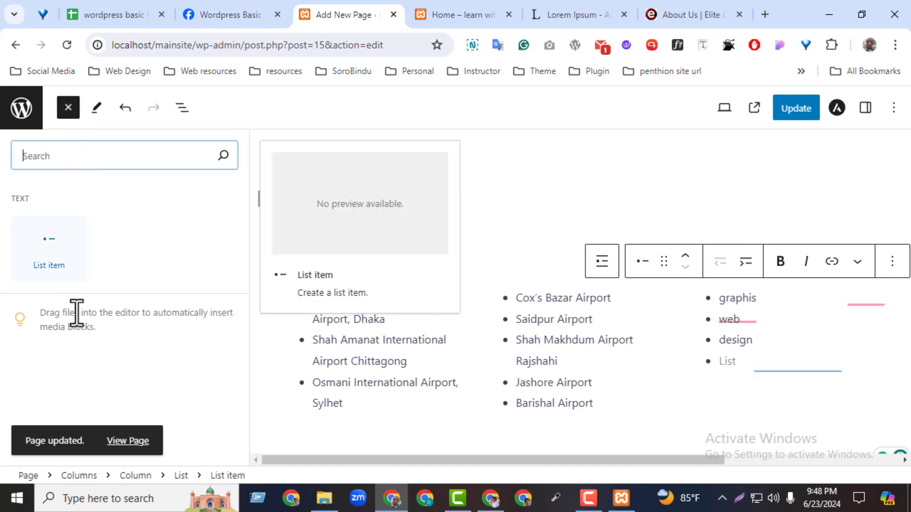
left_click(43, 223)
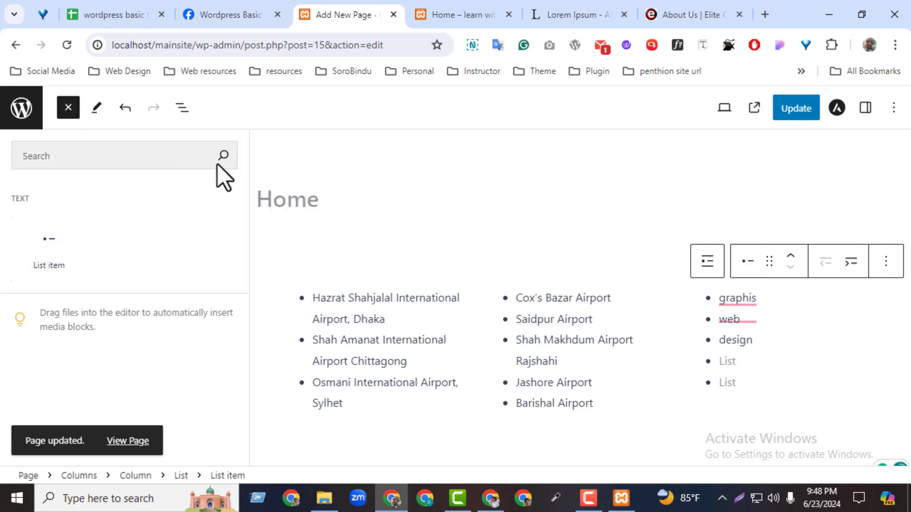
left_click(168, 158)
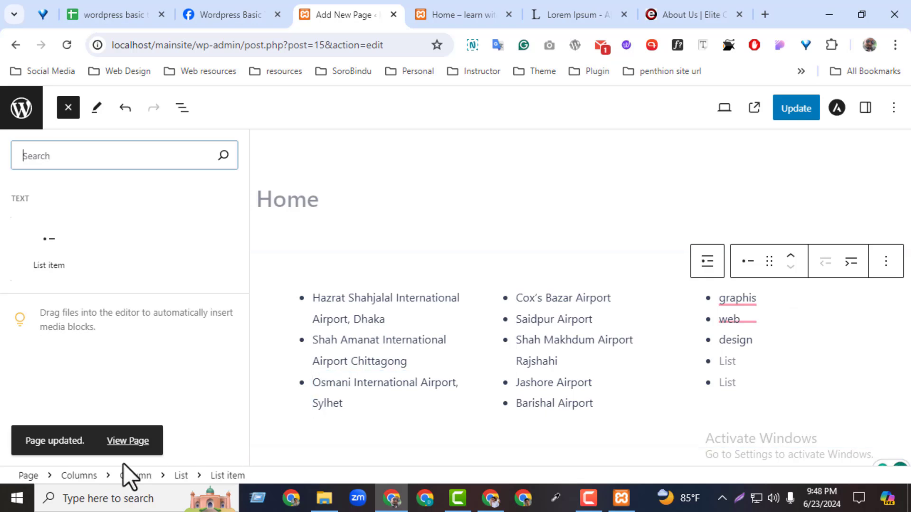
left_click(138, 441)
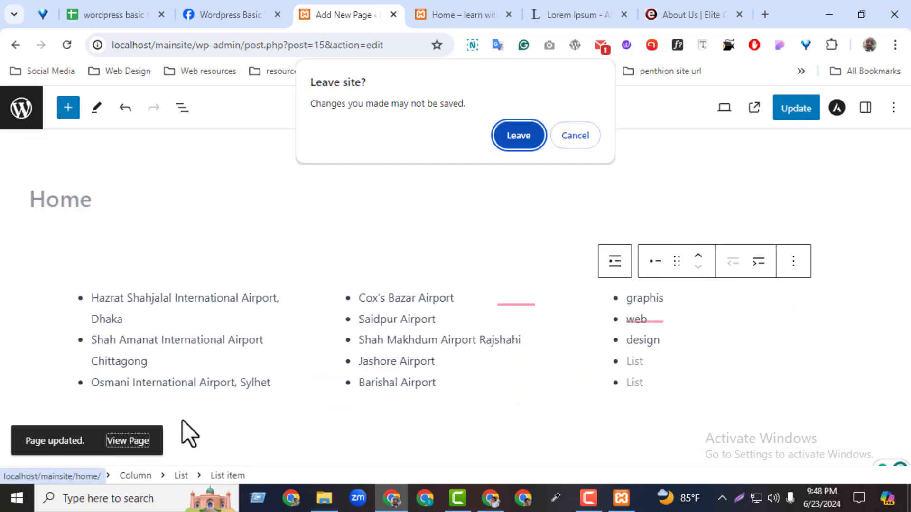
left_click(576, 135)
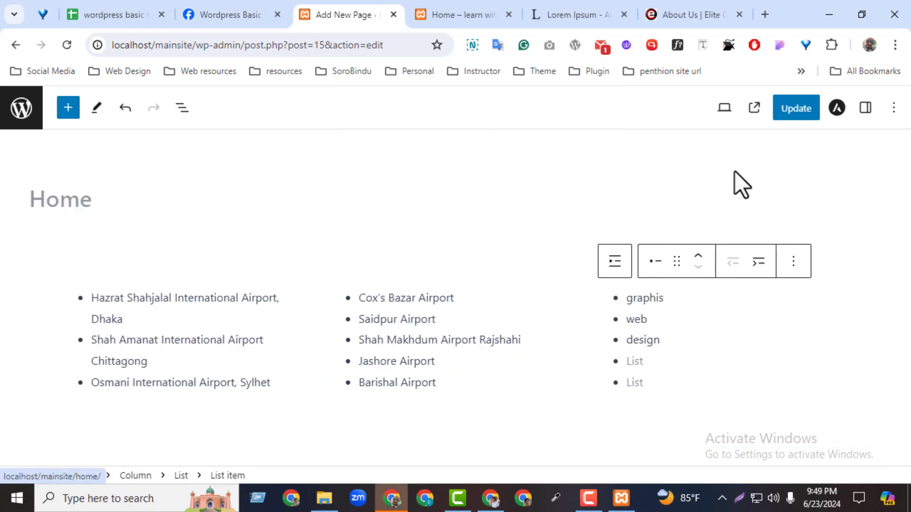
left_click(866, 109)
left_click(893, 108)
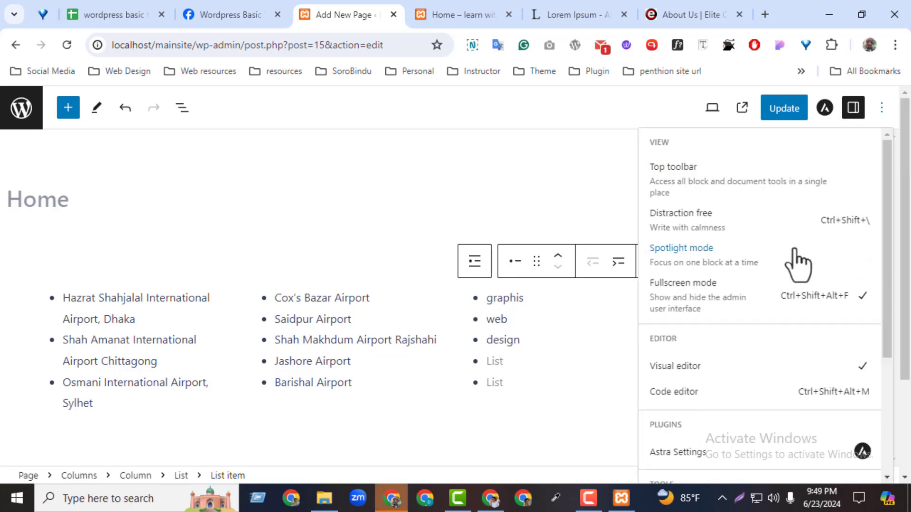
left_click(898, 157)
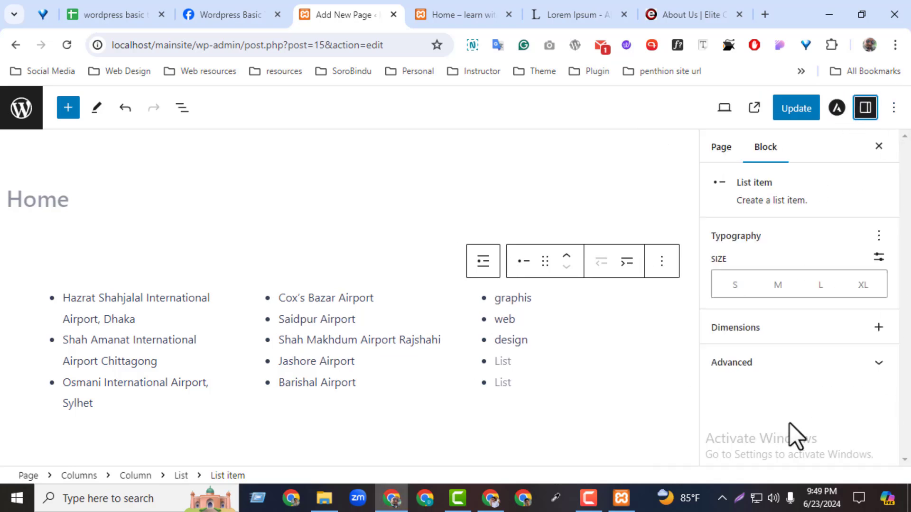
left_click(626, 391)
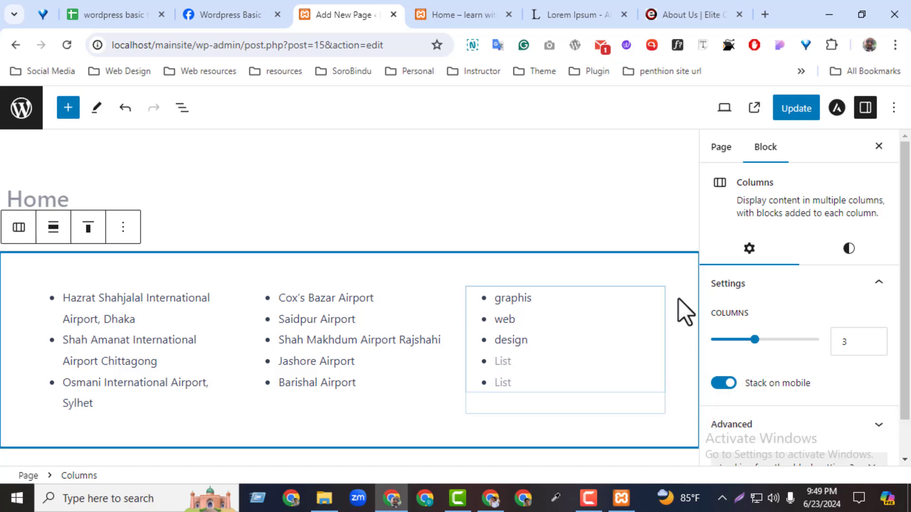
left_click(865, 109)
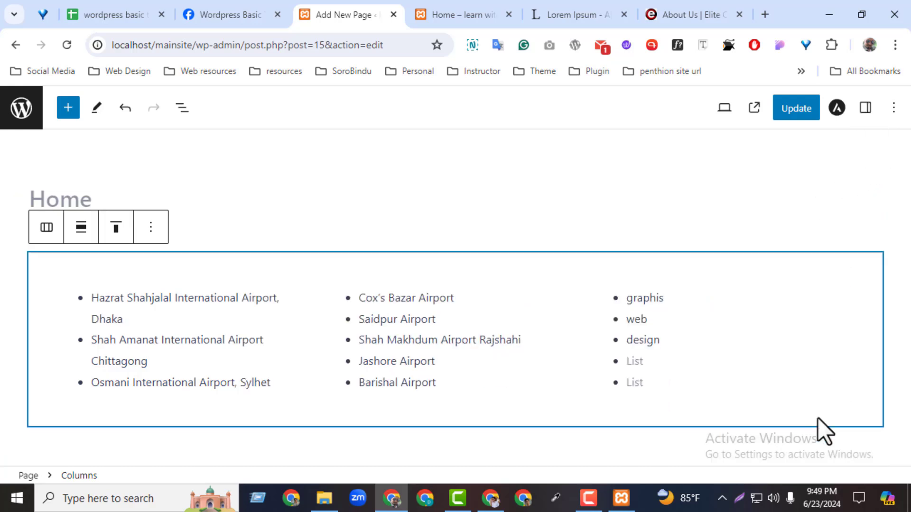
- Find the Table block among all blocks and insert it below the three-column section
left_click(822, 438)
left_click(867, 446)
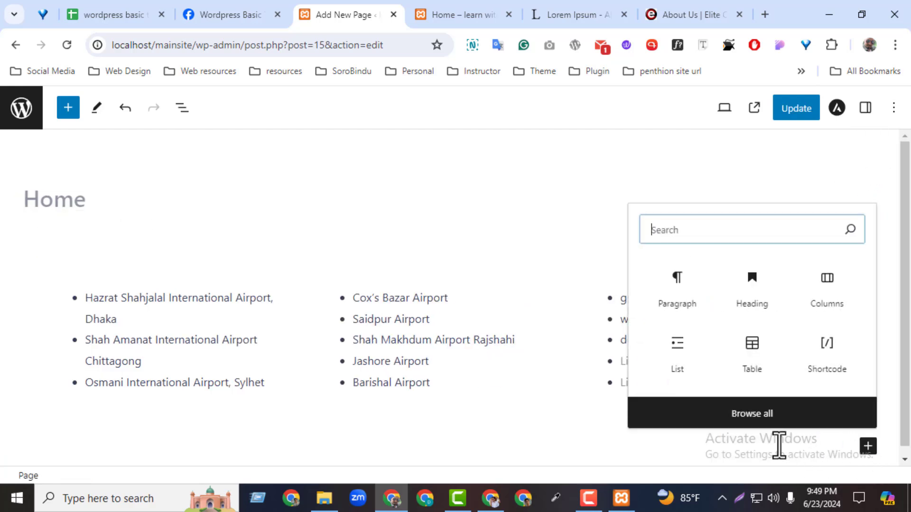
left_click(764, 414)
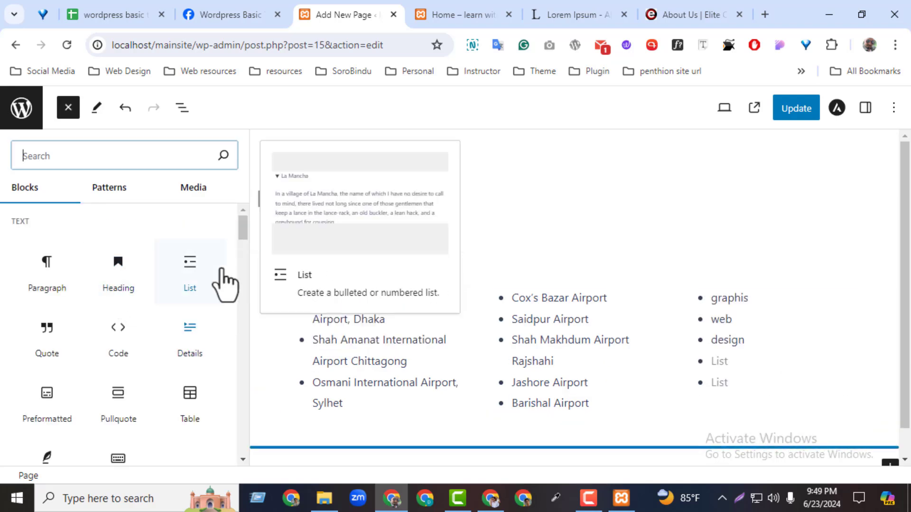
scroll(242, 233, "down", 2)
left_click_drag(905, 208, 904, 246)
left_click(867, 438)
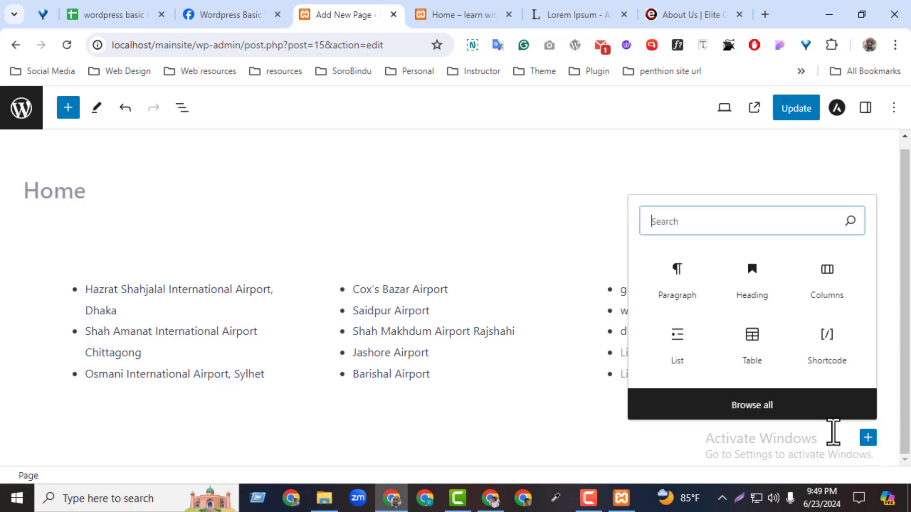
left_click(801, 407)
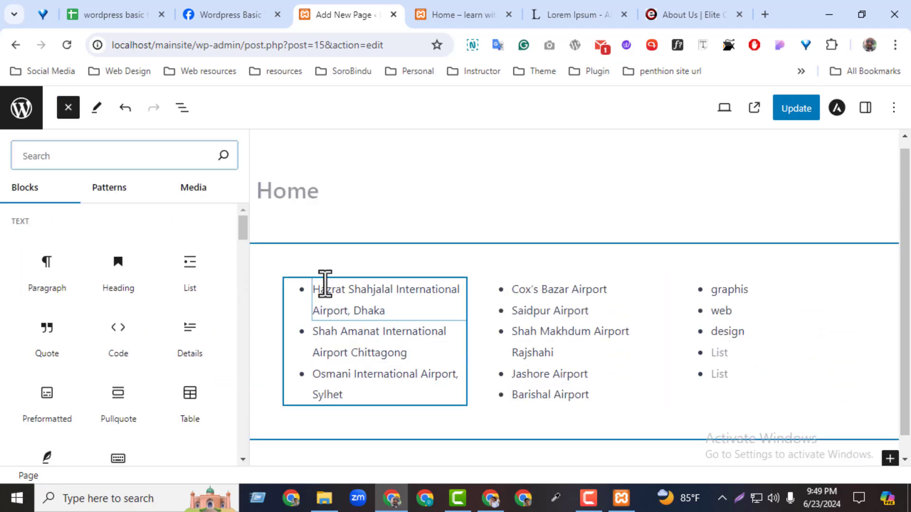
scroll(248, 241, "down", 2)
left_click_drag(247, 243, 247, 180)
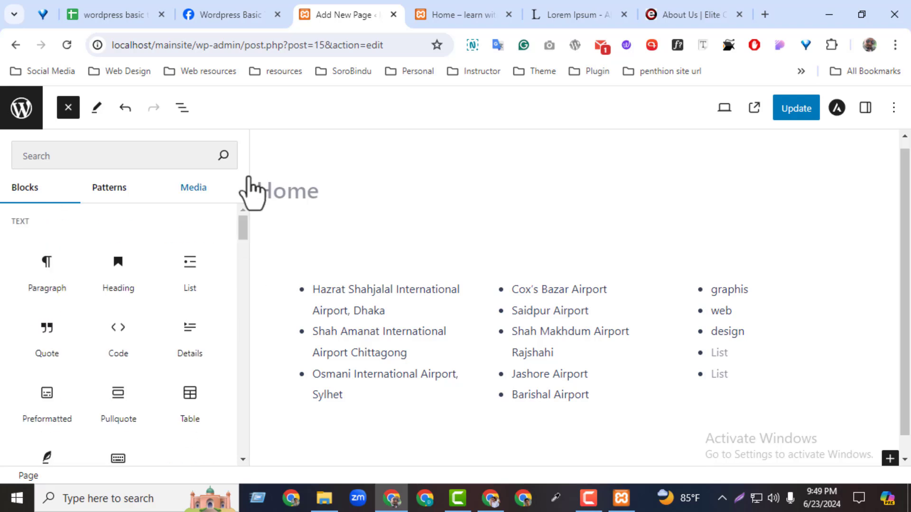
left_click(171, 156)
type("ta")
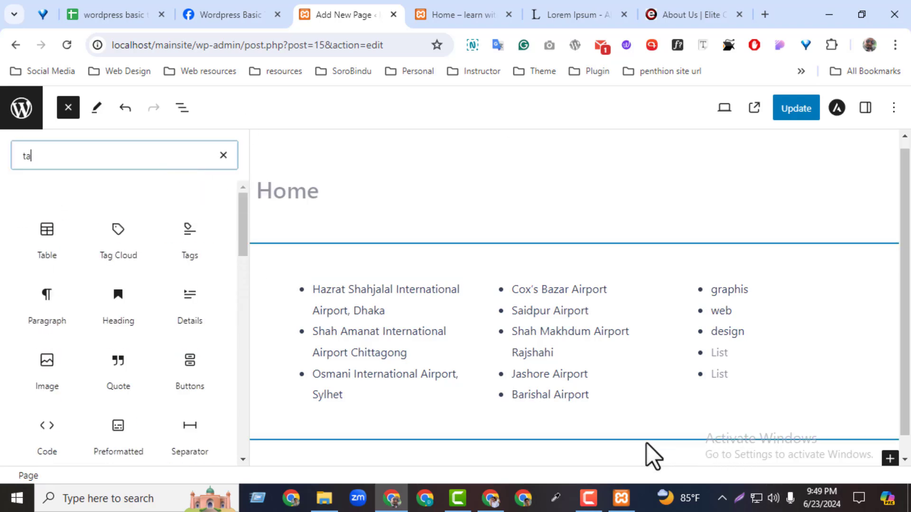
left_click(41, 230)
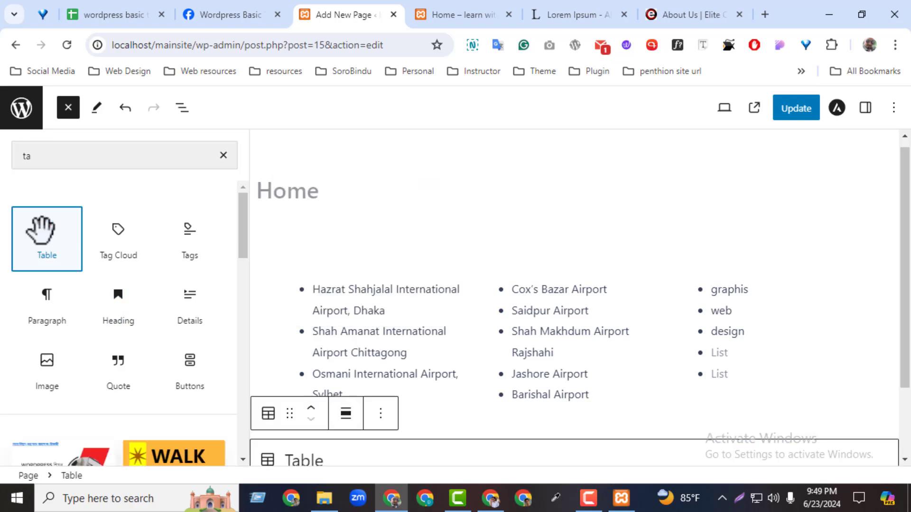
- Create the table with 23 columns and 5 rows
left_click_drag(906, 315, 904, 360)
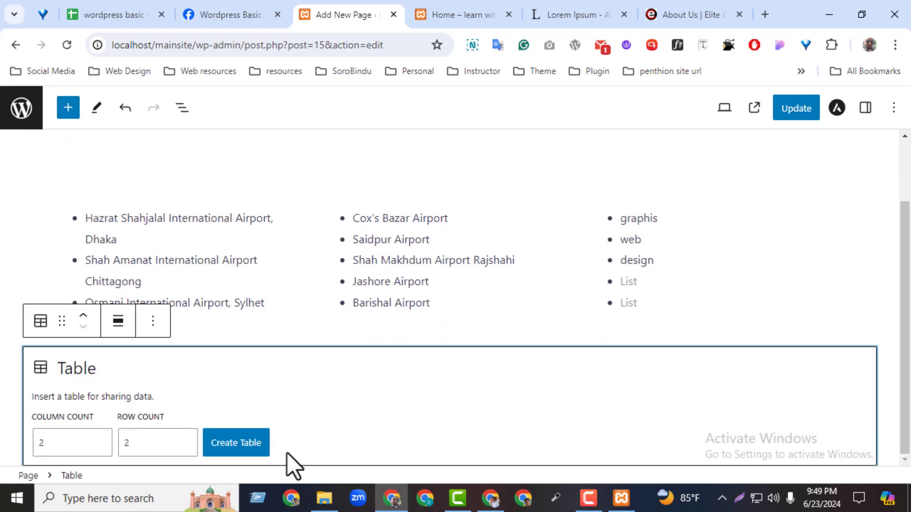
left_click(61, 445)
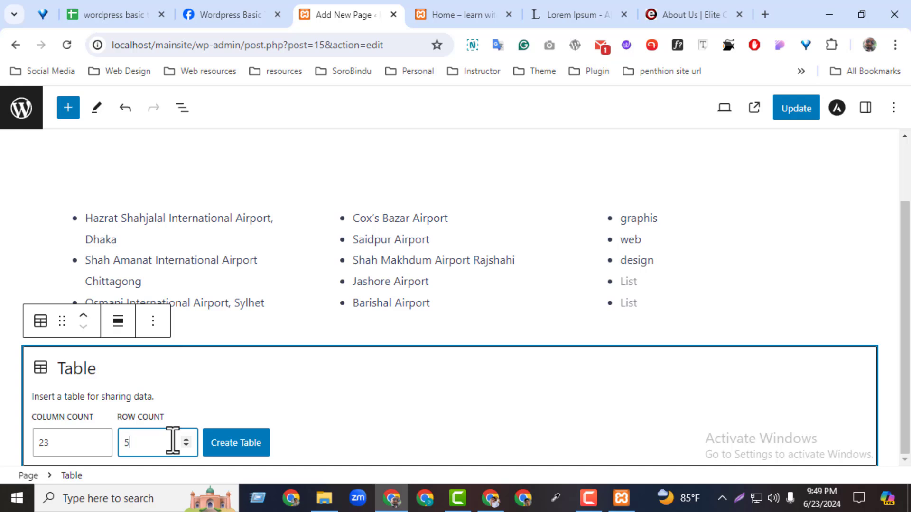
left_click(233, 451)
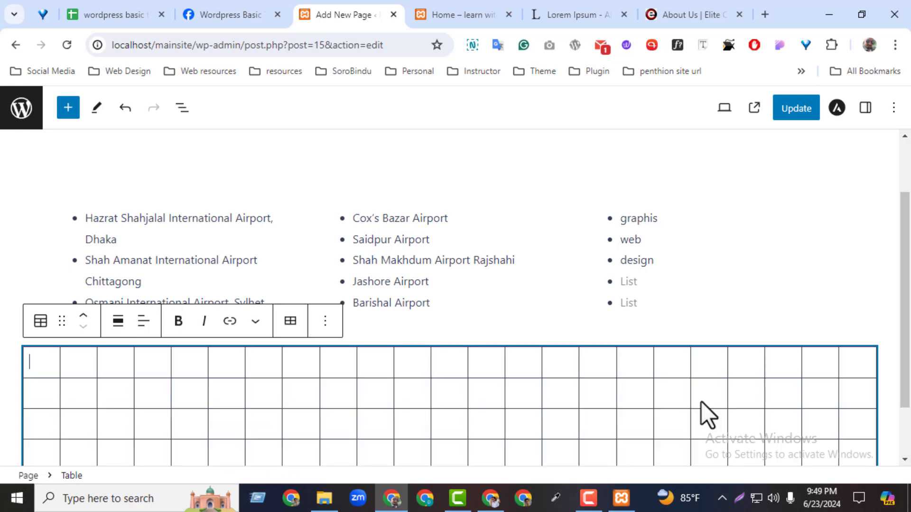
- Fill the first three cells of the table's top row with jfsjflk, fsdfjsdlkfj and fdjlfjdsf
left_click_drag(909, 244, 909, 305)
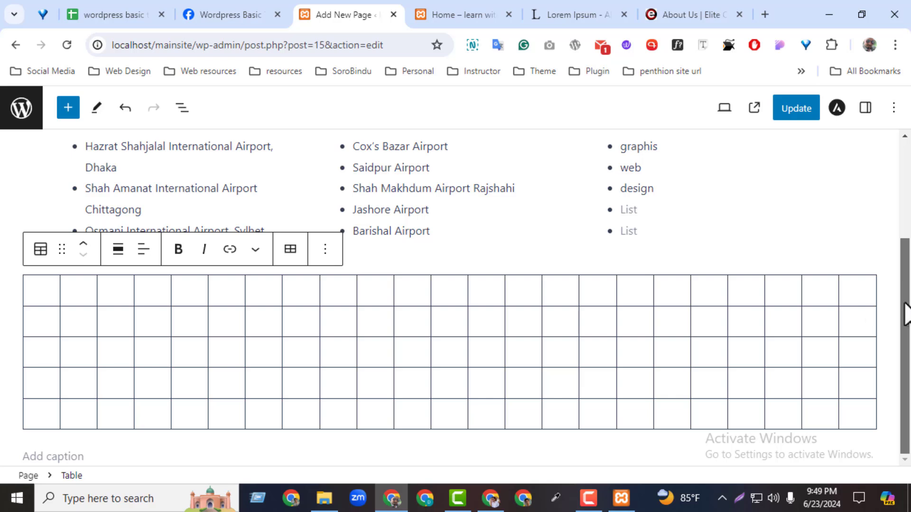
type("jfsjflk")
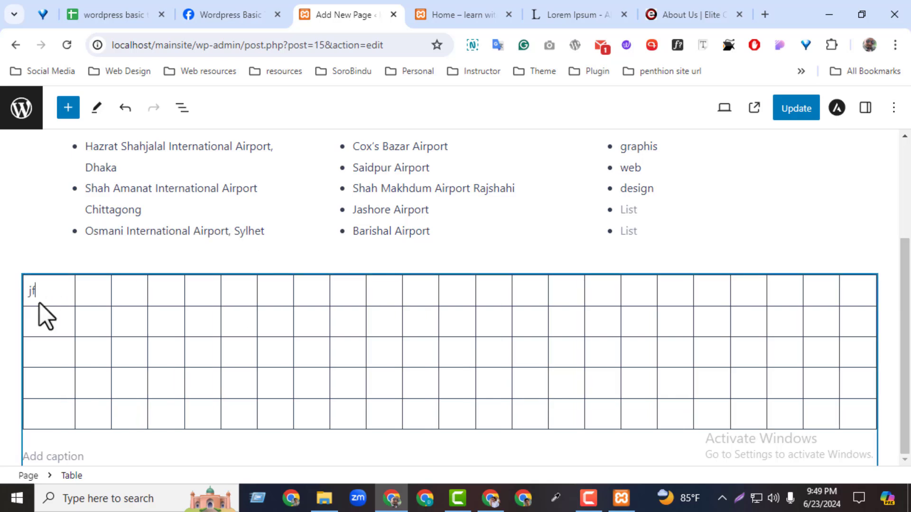
left_click(141, 295)
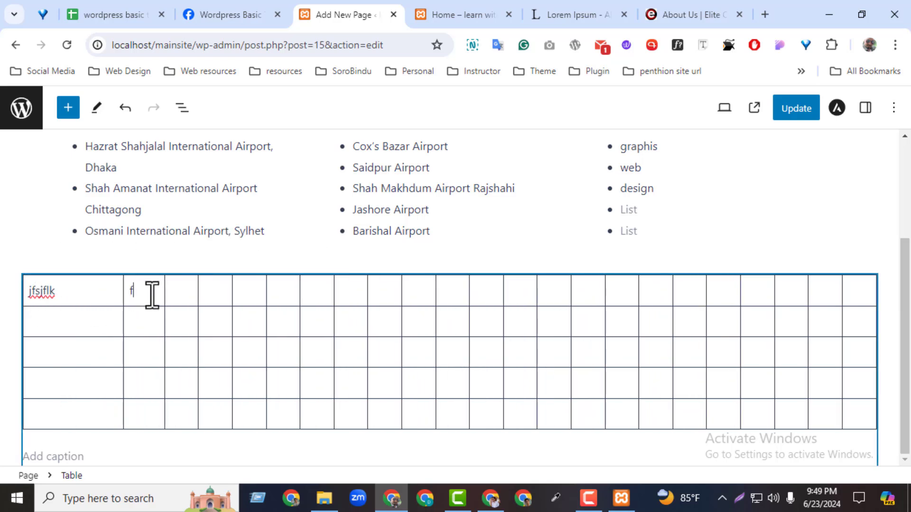
type("fsdfjsdlkfj")
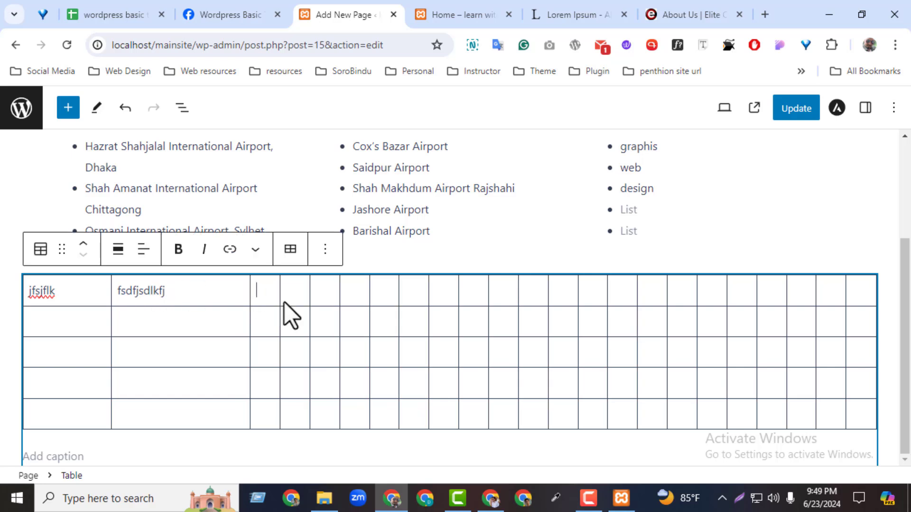
type("fdjlfjdsf")
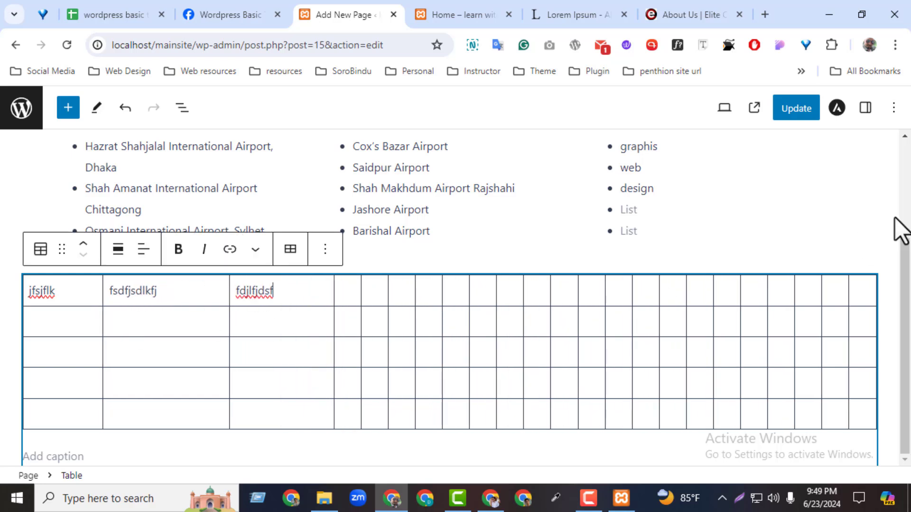
- Open the table's block settings and review the general and advanced options
left_click(865, 110)
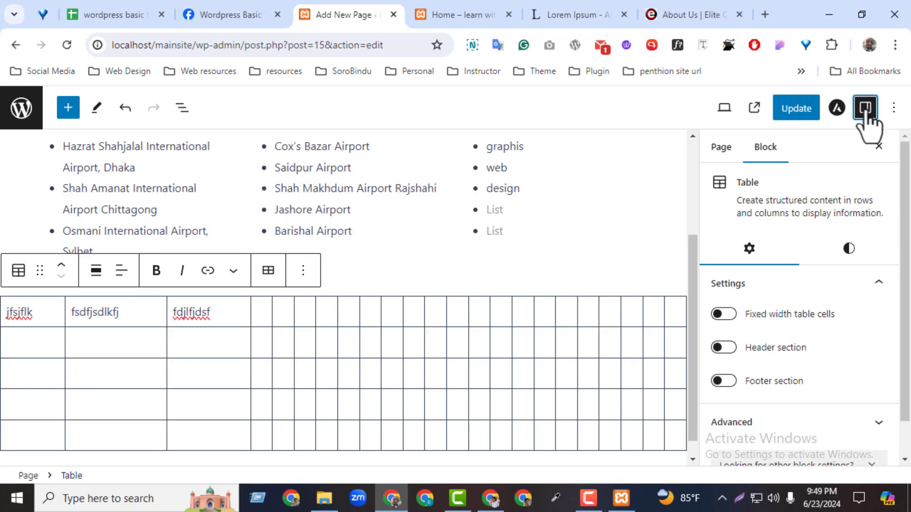
scroll(904, 265, "down", 2)
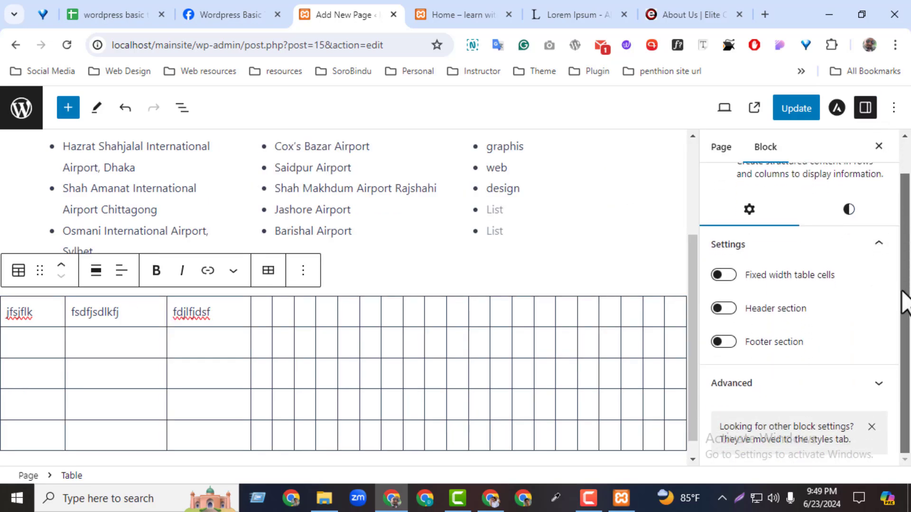
left_click(849, 385)
left_click_drag(906, 289, 887, 230)
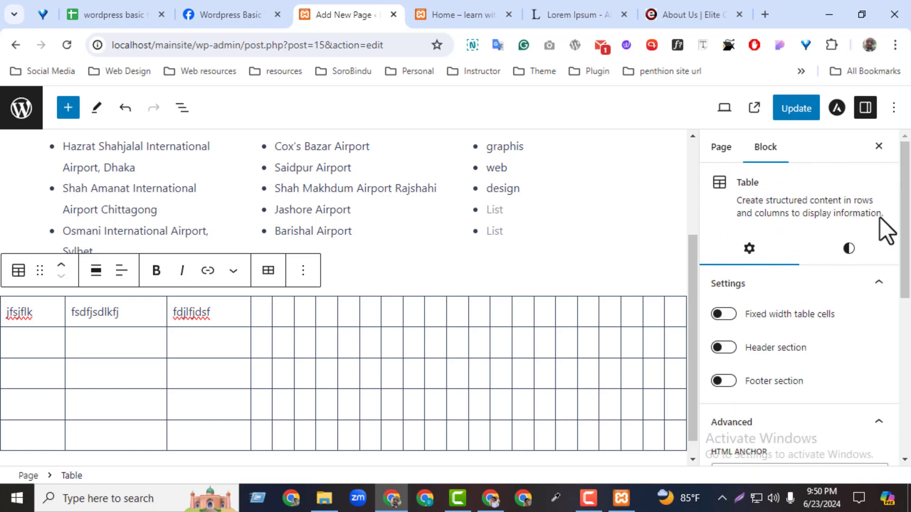
- Try the large text size on the graphis list item, settle on medium, and close the block settings
left_click(561, 150)
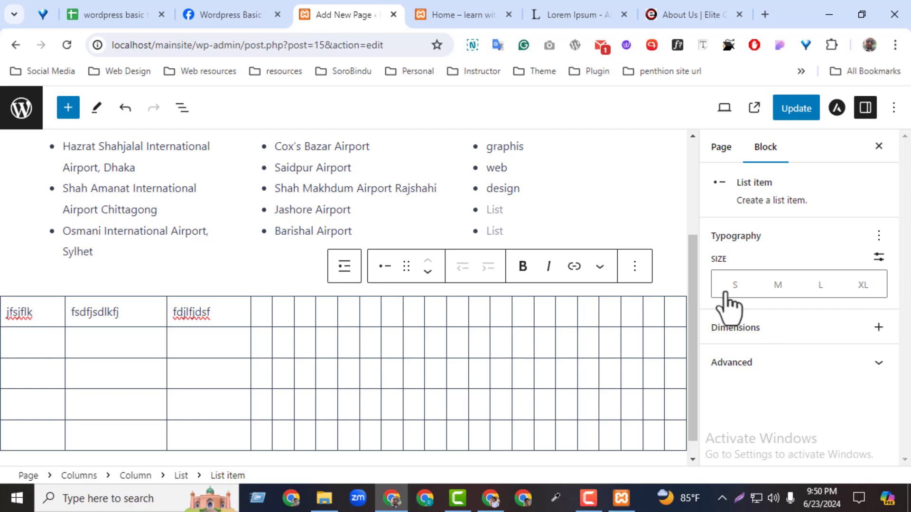
left_click(820, 285)
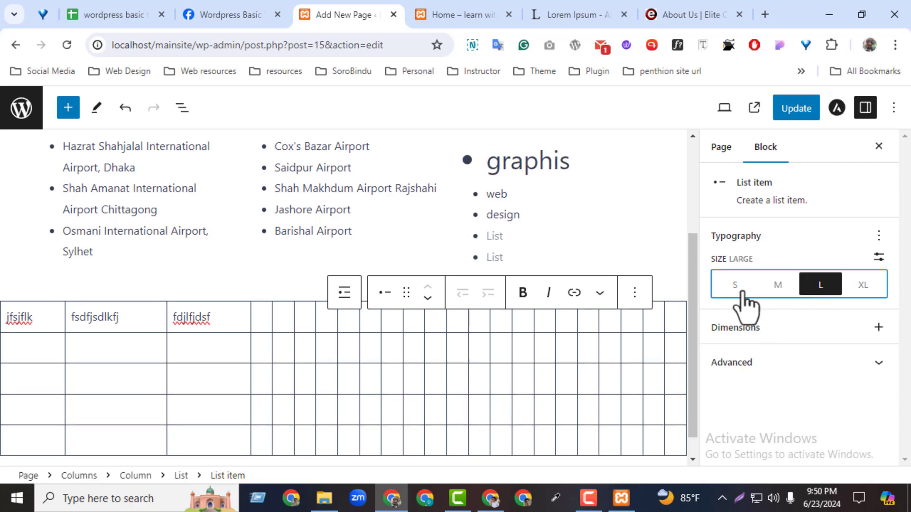
left_click(781, 289)
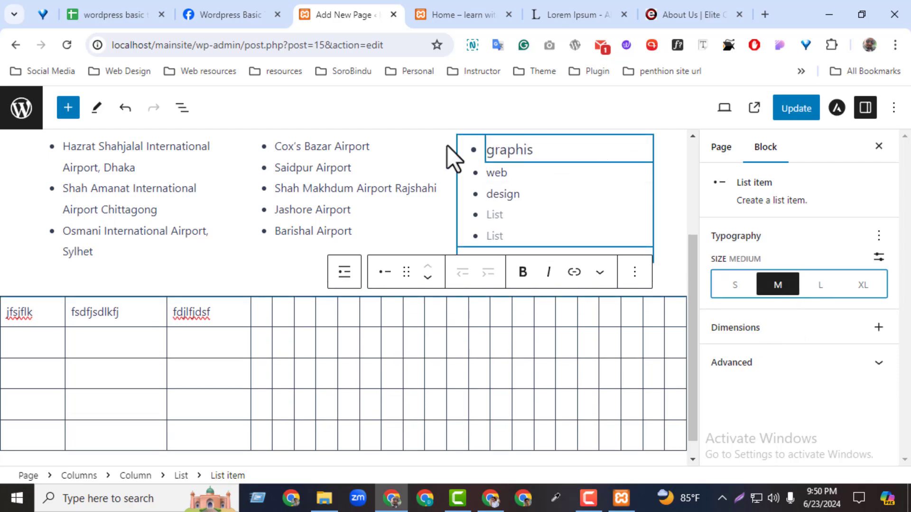
left_click(184, 157)
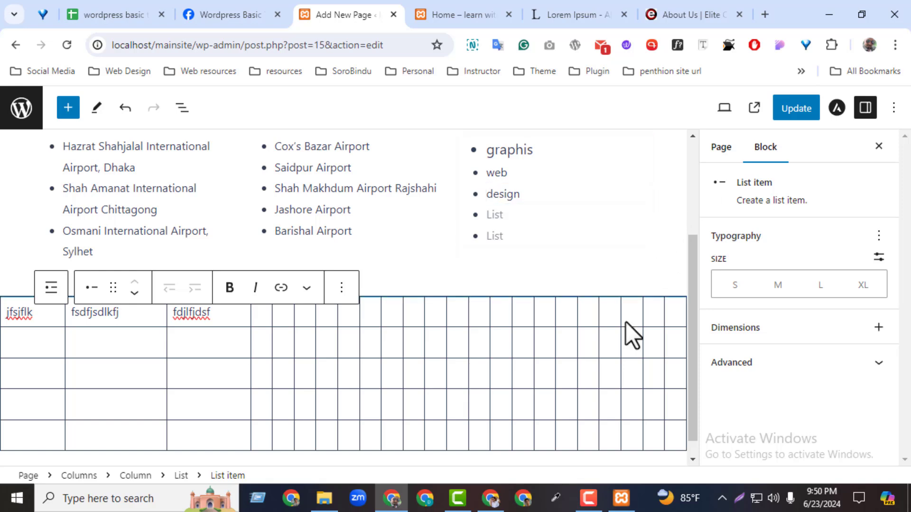
left_click(878, 146)
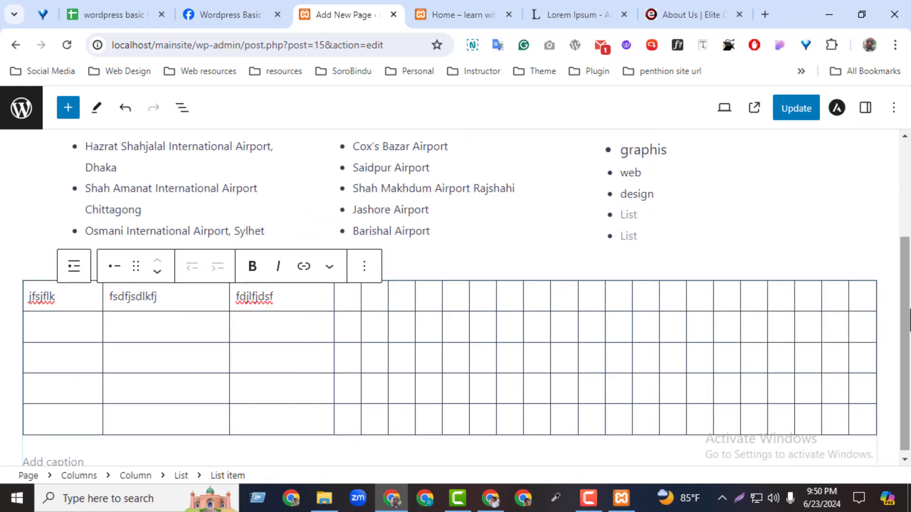
- Add a new empty block below the table and insert an Image block there from the full block list
left_click(838, 449)
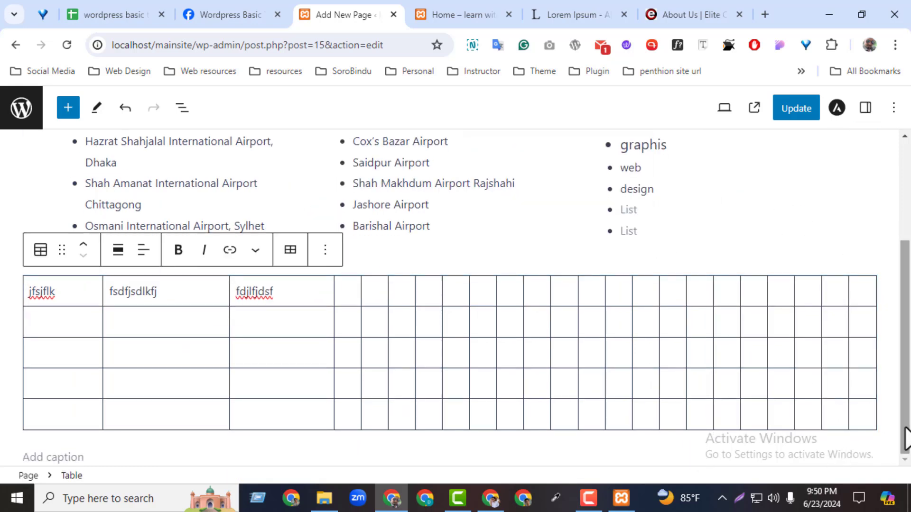
left_click(880, 431)
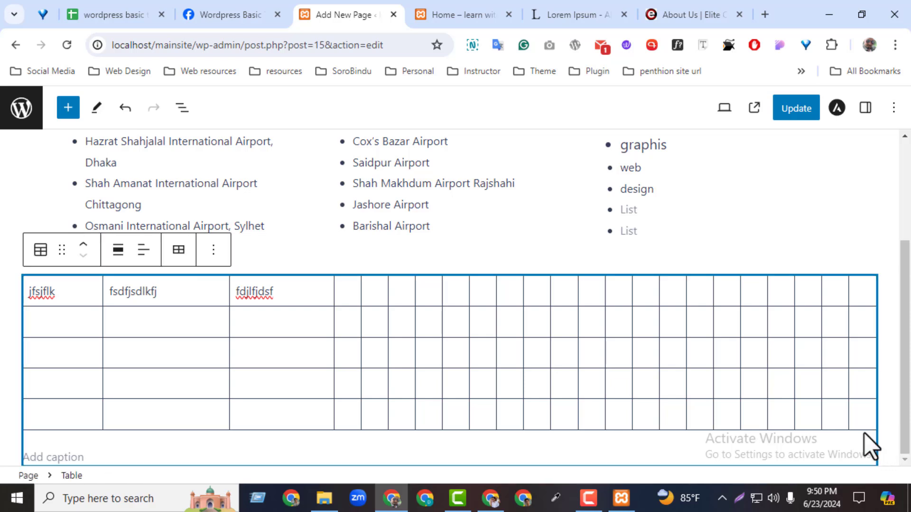
key("Return")
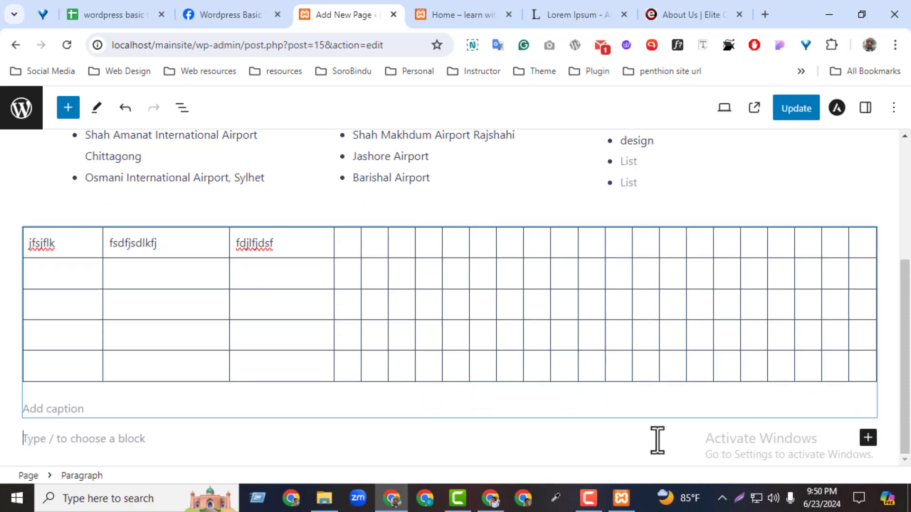
left_click(870, 438)
left_click(787, 403)
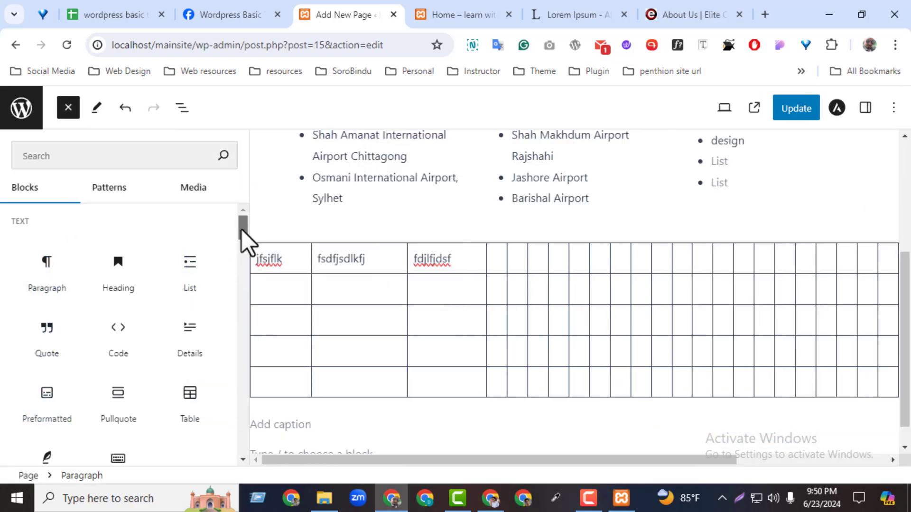
mouse_move(241, 229)
left_mouse_down()
mouse_move(240, 245)
mouse_move(236, 219)
mouse_move(243, 247)
left_mouse_up()
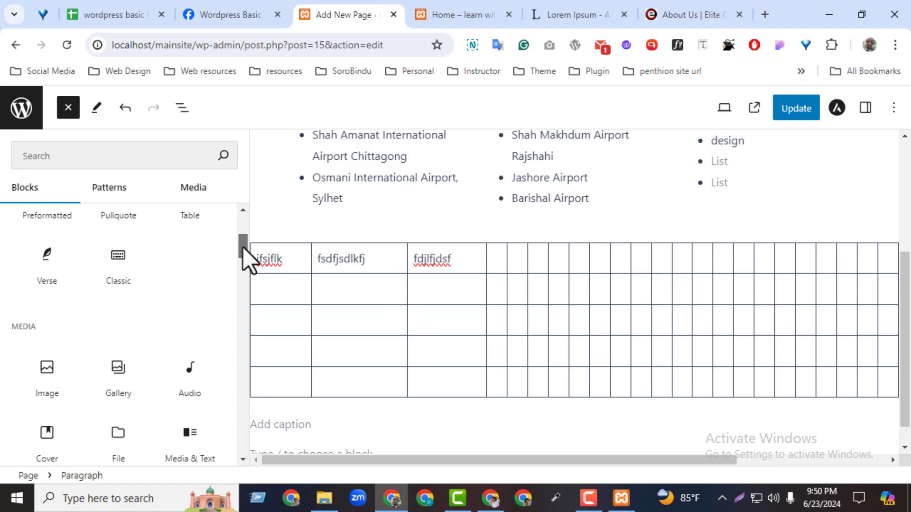
left_click(50, 373)
left_click_drag(904, 317, 890, 394)
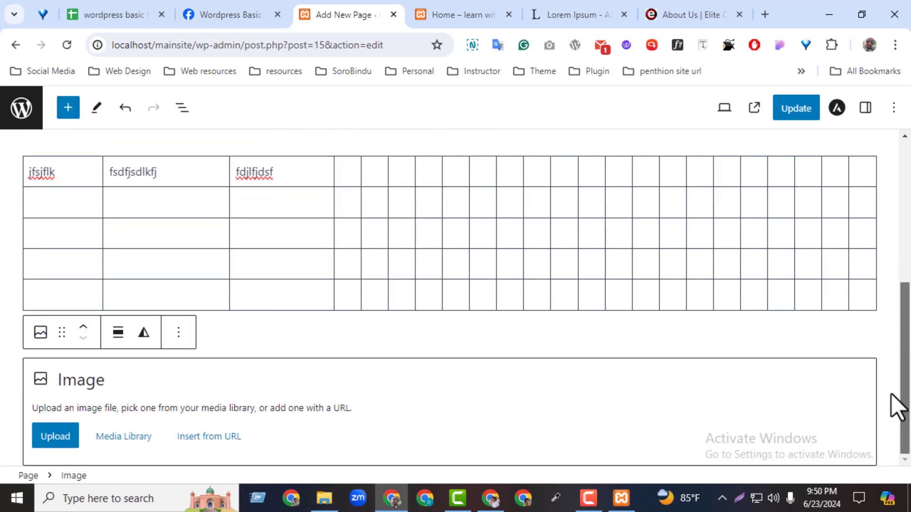
- Upload aa .png from the Desktop into the Image block and update the page
left_click(52, 442)
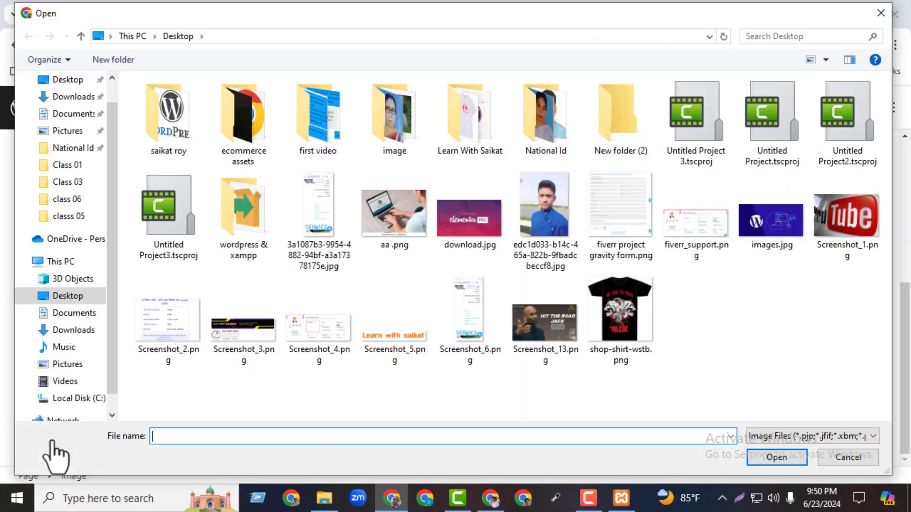
left_click(402, 227)
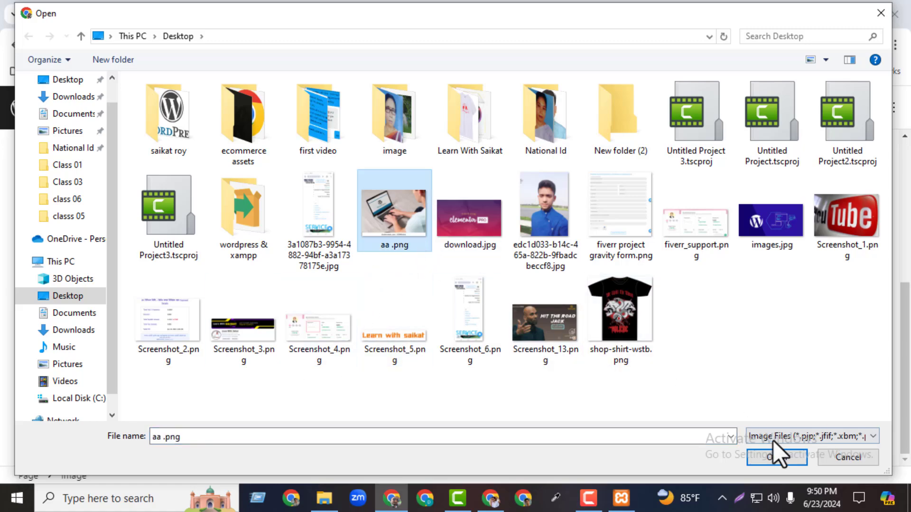
left_click(776, 456)
scroll(898, 332, "down", 4)
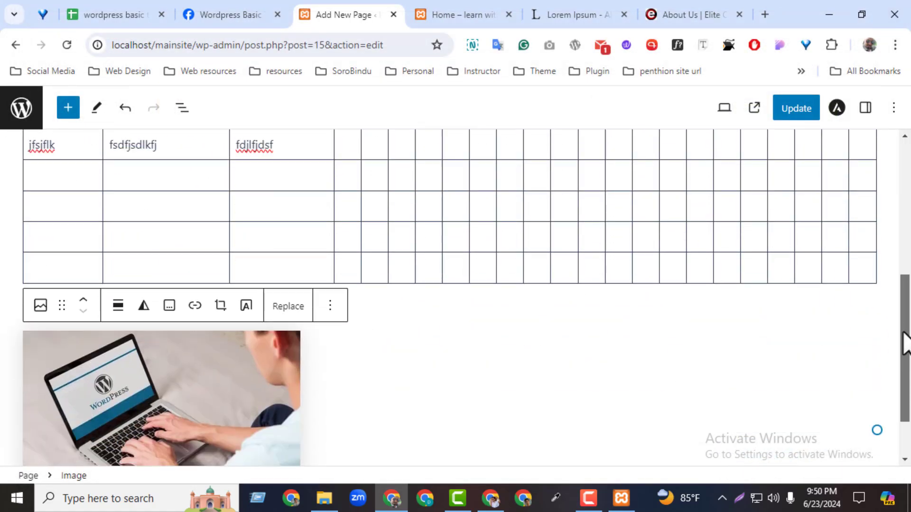
left_click(800, 114)
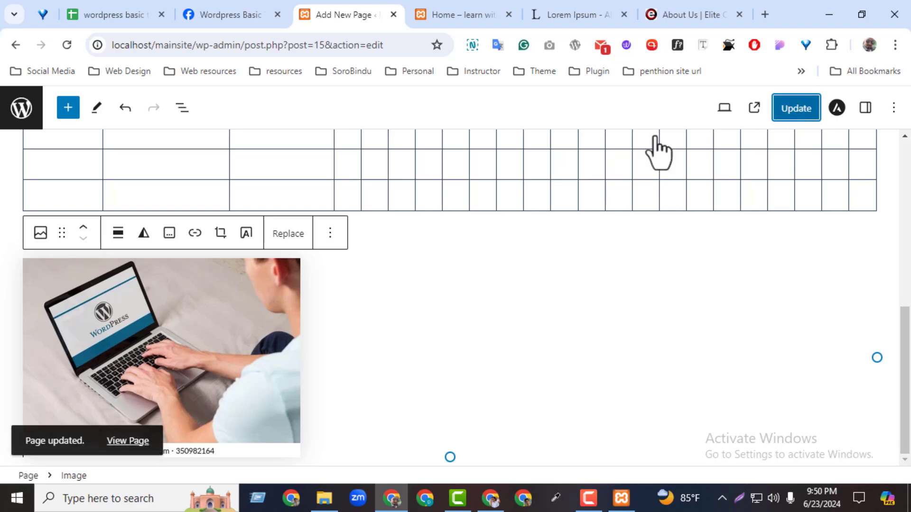
- Reload the published Home page to check the table and image, and return to the page editor
left_click(441, 21)
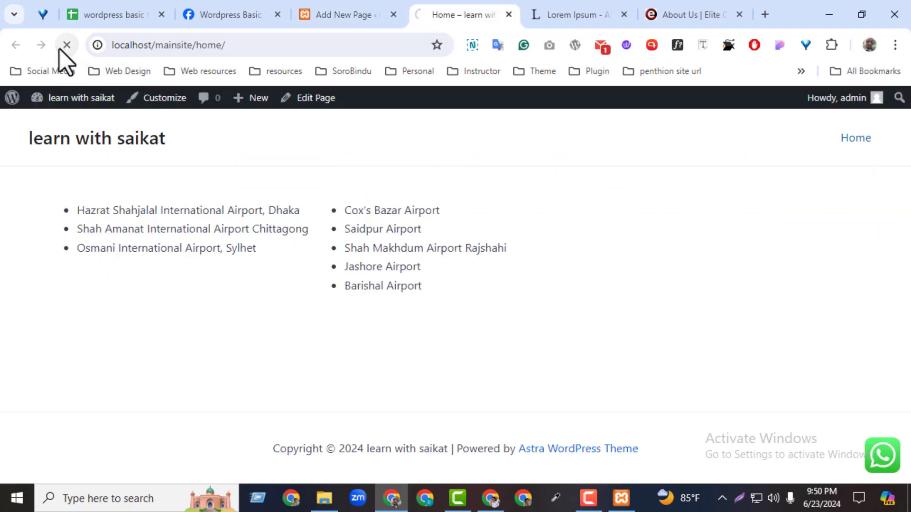
scroll(905, 291, "down", 4)
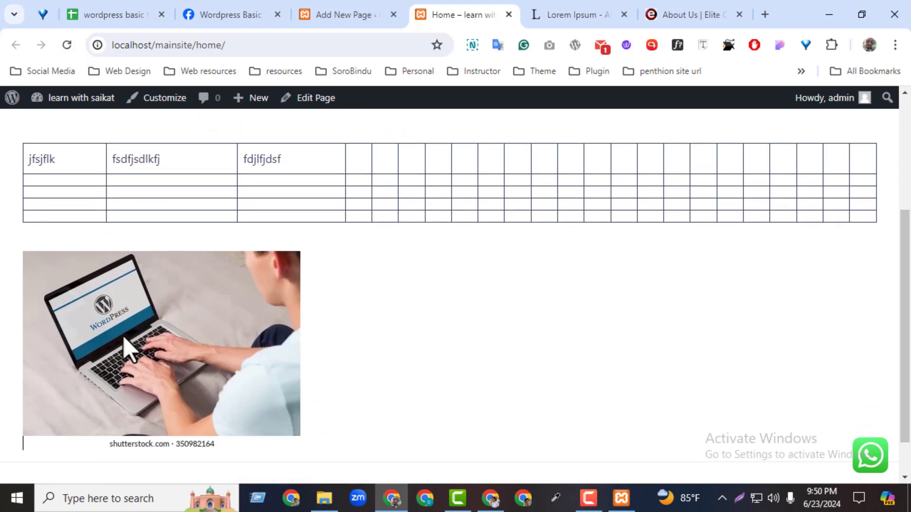
left_click(332, 15)
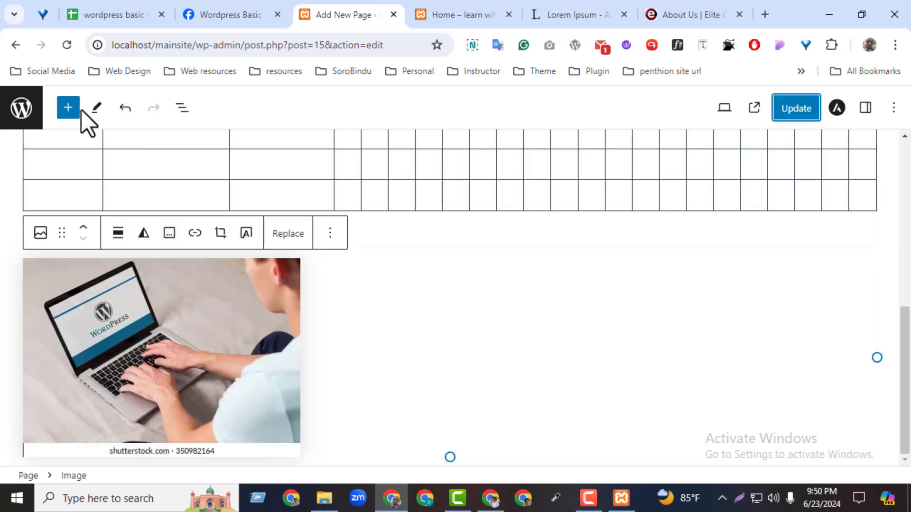
- Insert a Gallery block from the media blocks below the laptop image
left_click(68, 107)
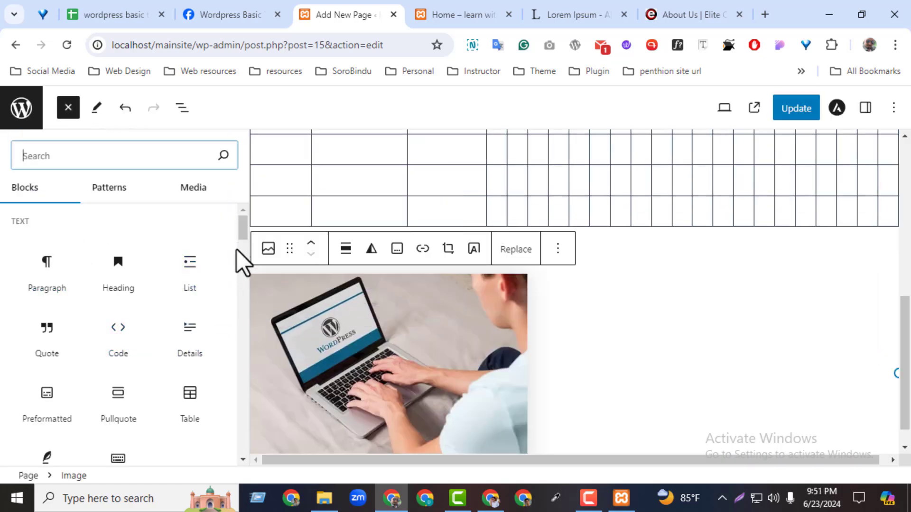
left_click_drag(240, 231, 241, 244)
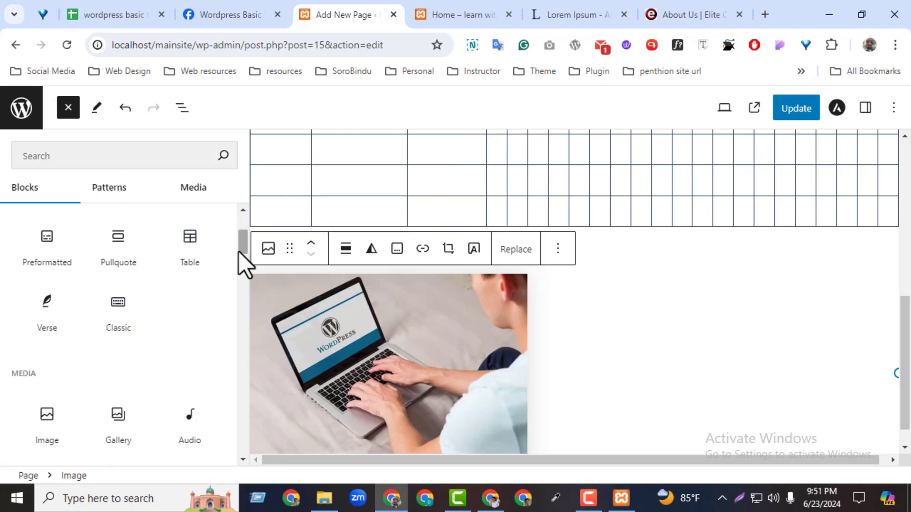
mouse_move(241, 252)
left_mouse_down()
mouse_move(243, 240)
mouse_move(241, 259)
left_mouse_up()
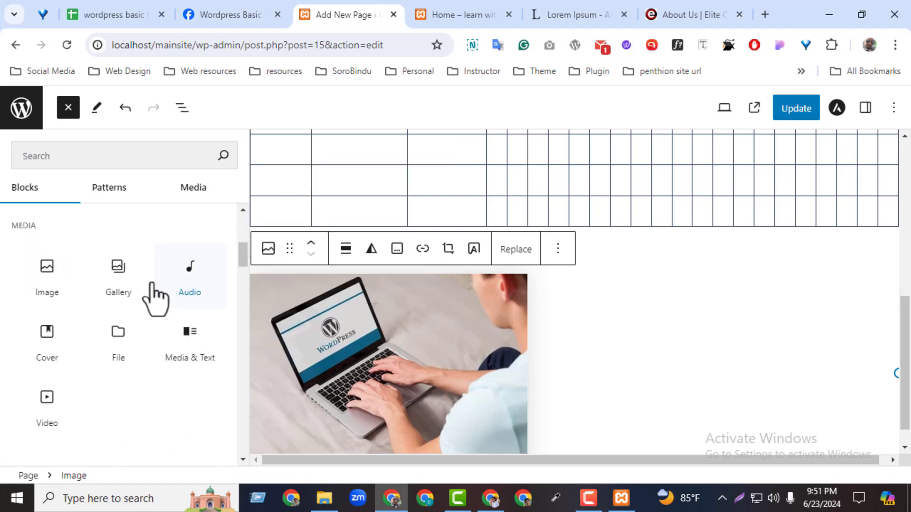
left_click(121, 275)
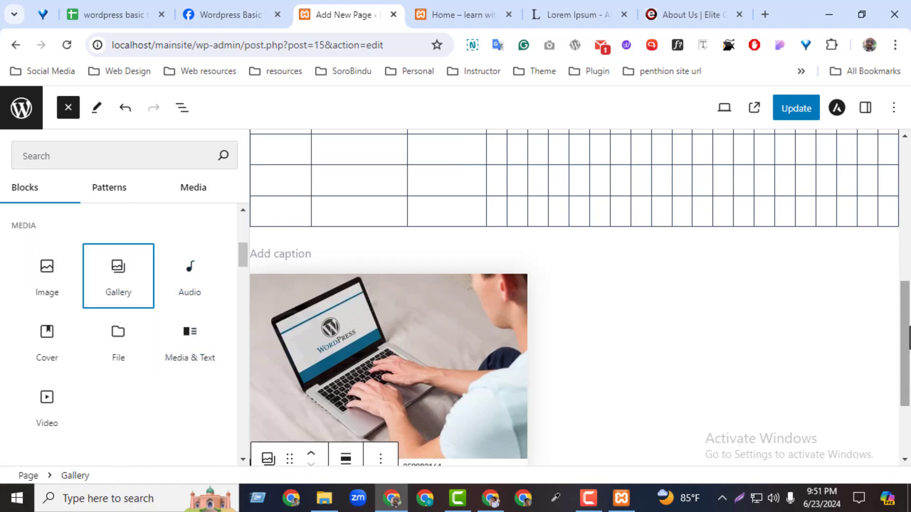
- Upload images.jpg, Screenshot_1.png, download.jpg and aa .png from the Desktop into the Gallery block
left_click(55, 437)
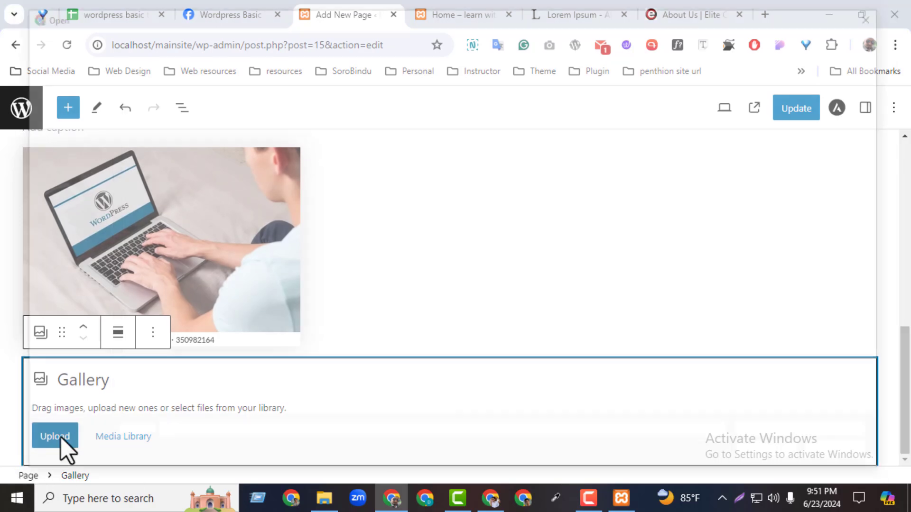
left_click(781, 234)
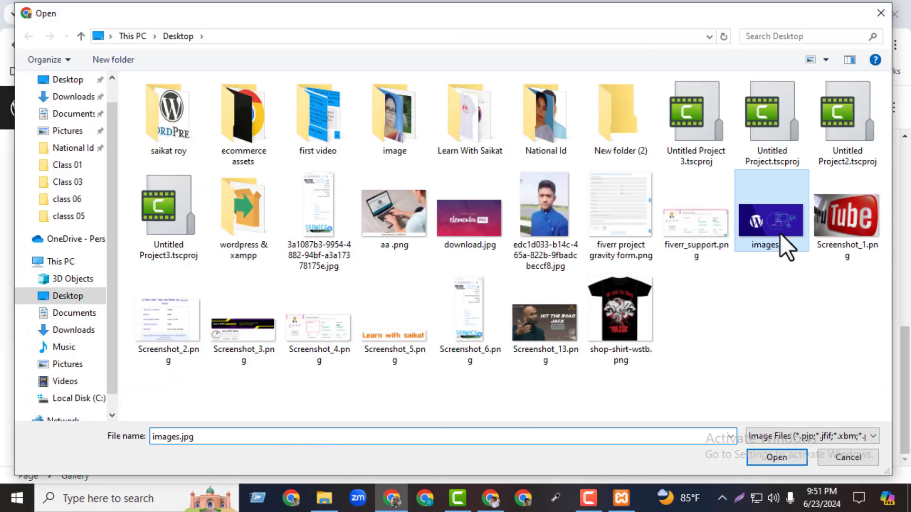
left_click(829, 229, "ctrl")
left_click(469, 218, "ctrl")
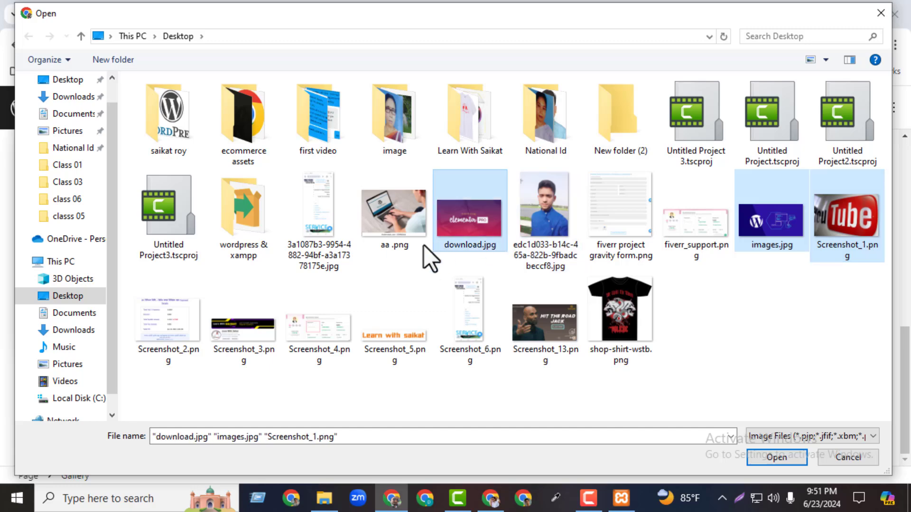
left_click(417, 223, "ctrl")
left_click(763, 457)
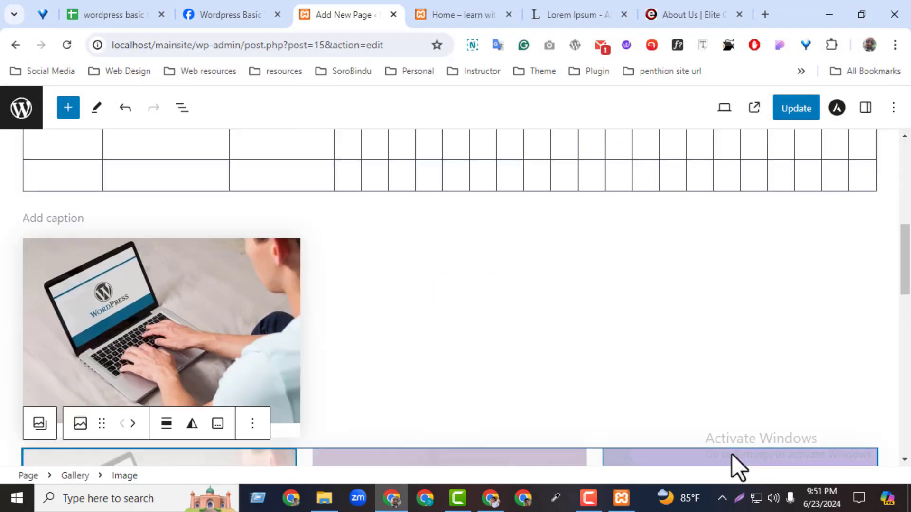
left_click_drag(905, 291, 906, 349)
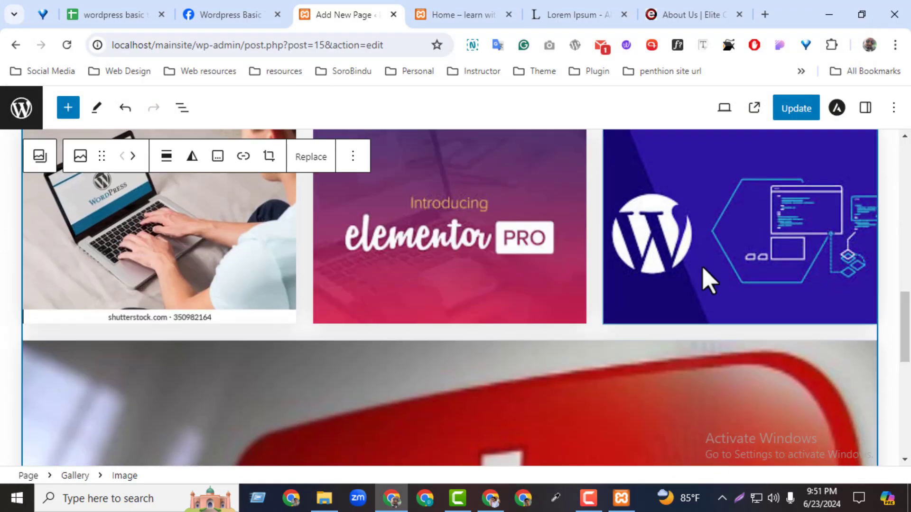
- Update the page, check the gallery images on the published Home page, and return to the page editor
left_click(802, 108)
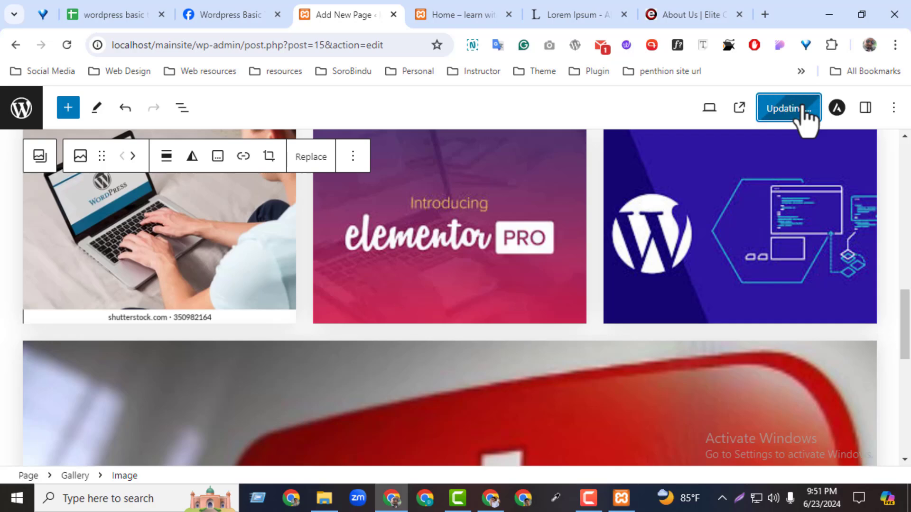
left_click(460, 19)
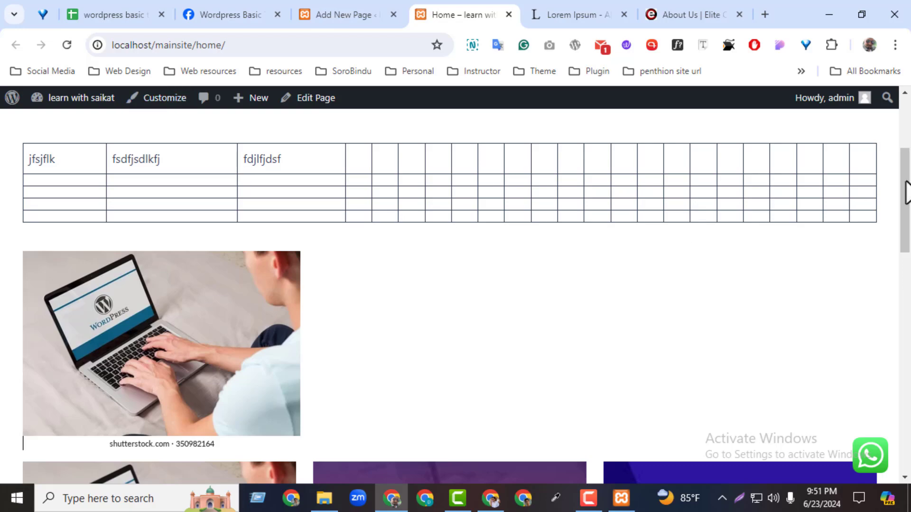
left_click_drag(906, 193, 904, 280)
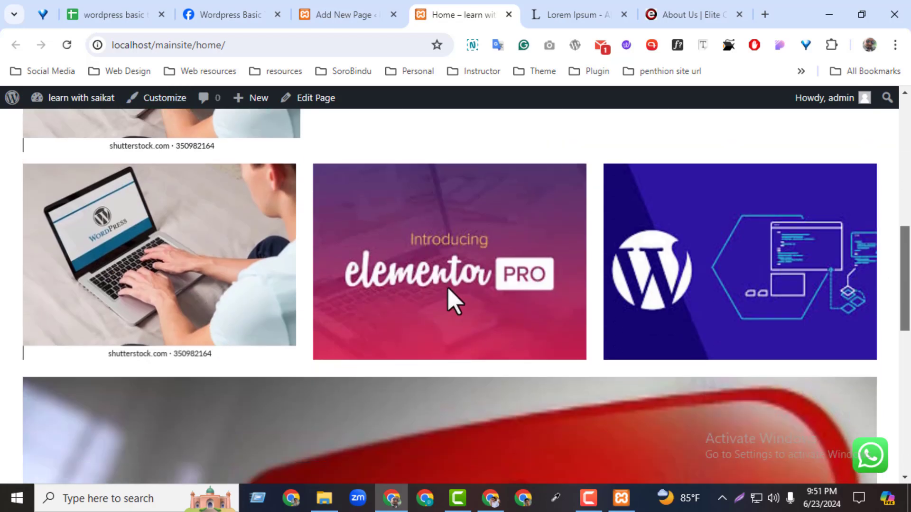
scroll(791, 284, "down", 6)
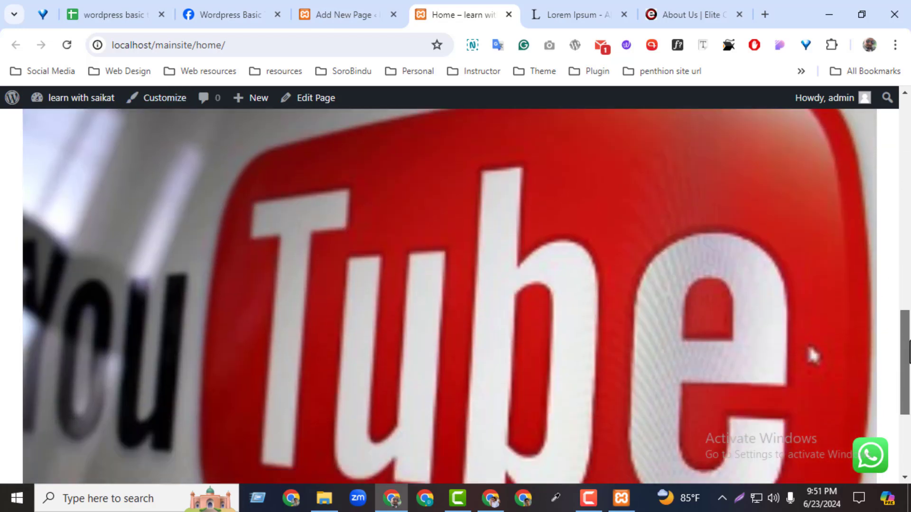
left_click_drag(906, 339, 891, 173)
left_click(574, 14)
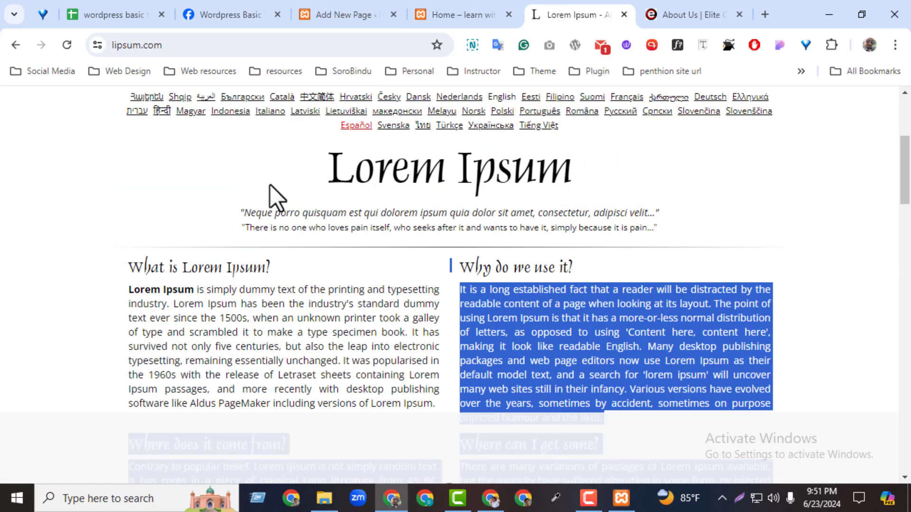
left_click(328, 16)
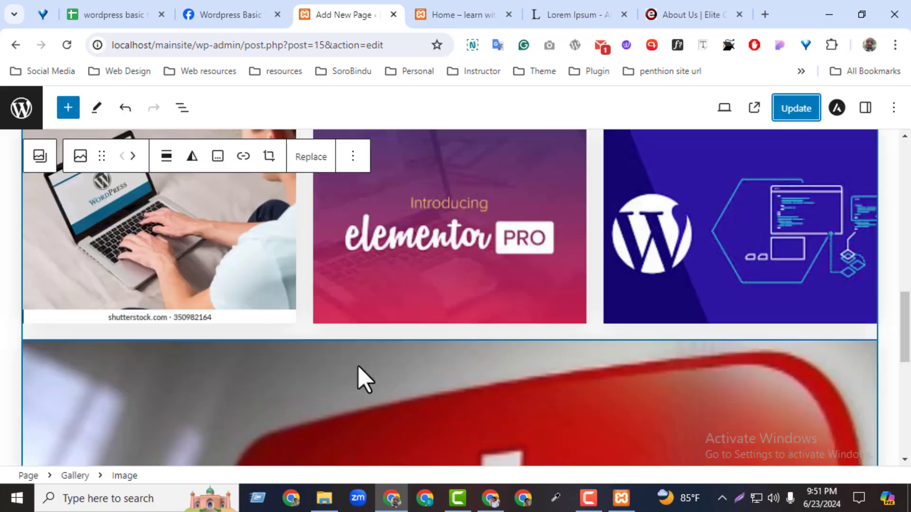
- Insert a Social Icons block from the widget blocks below the gallery at the end of the page
left_click(61, 112)
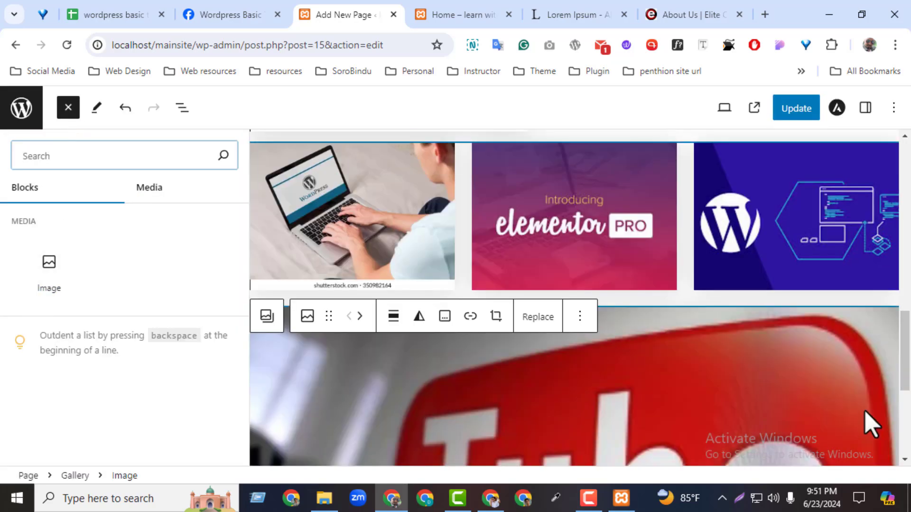
left_click_drag(904, 343, 901, 420)
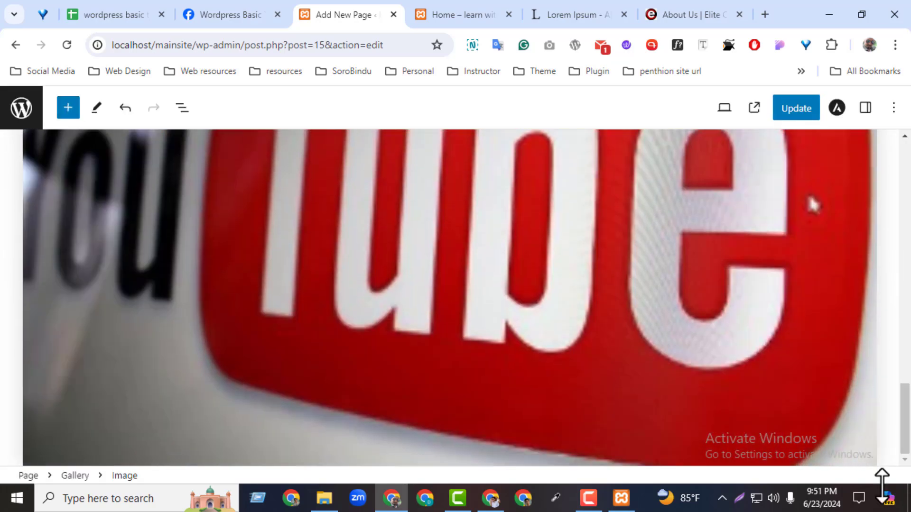
left_click(866, 435)
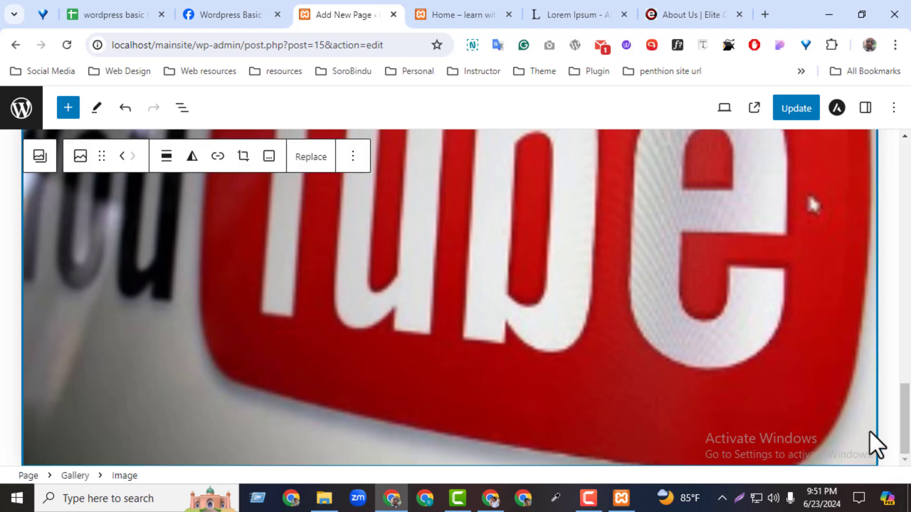
left_click_drag(908, 410, 908, 453)
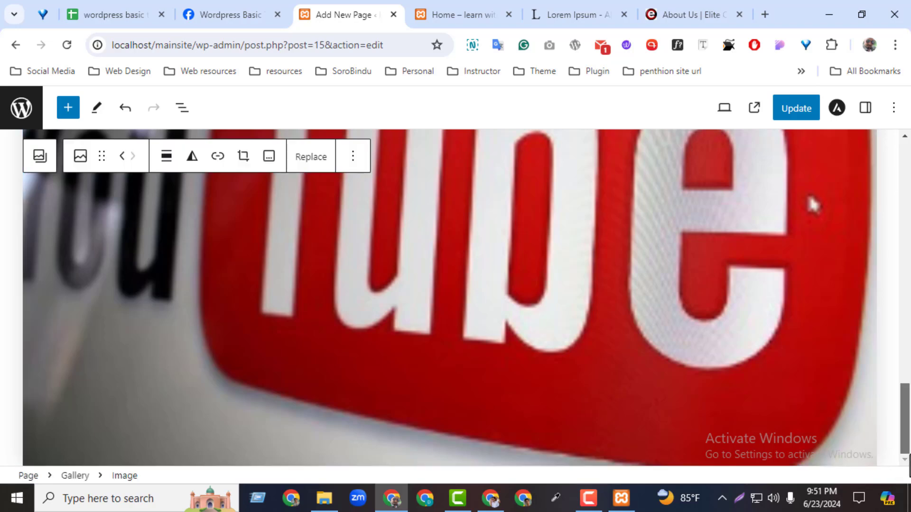
left_click(889, 453)
scroll(809, 196, "down", 1)
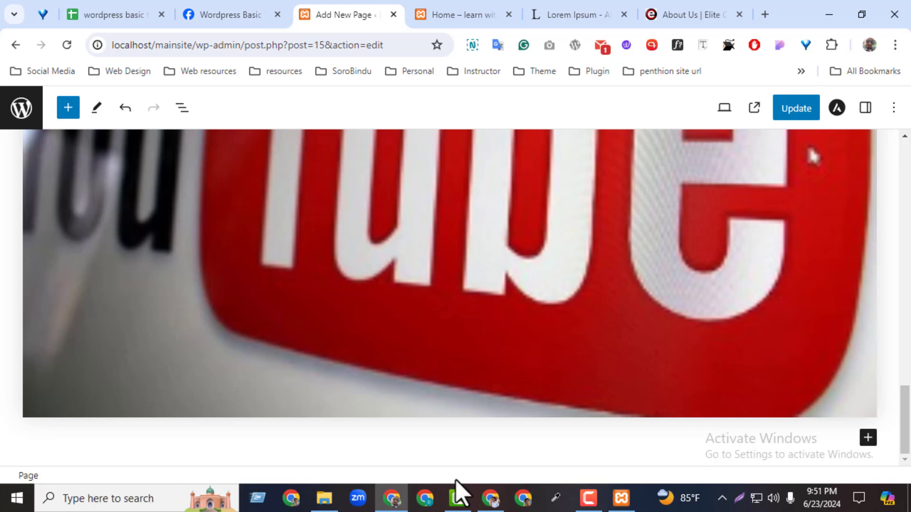
left_click(868, 439)
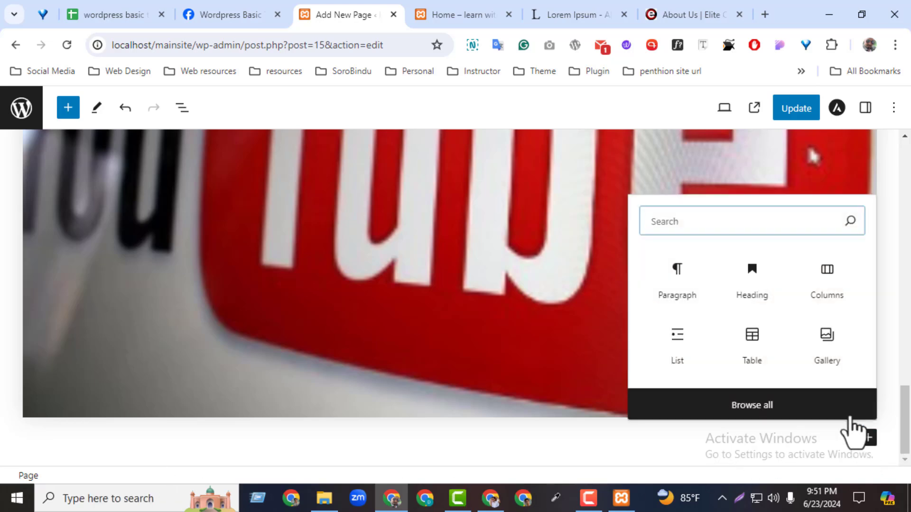
left_click(766, 408)
left_click_drag(244, 256, 247, 287)
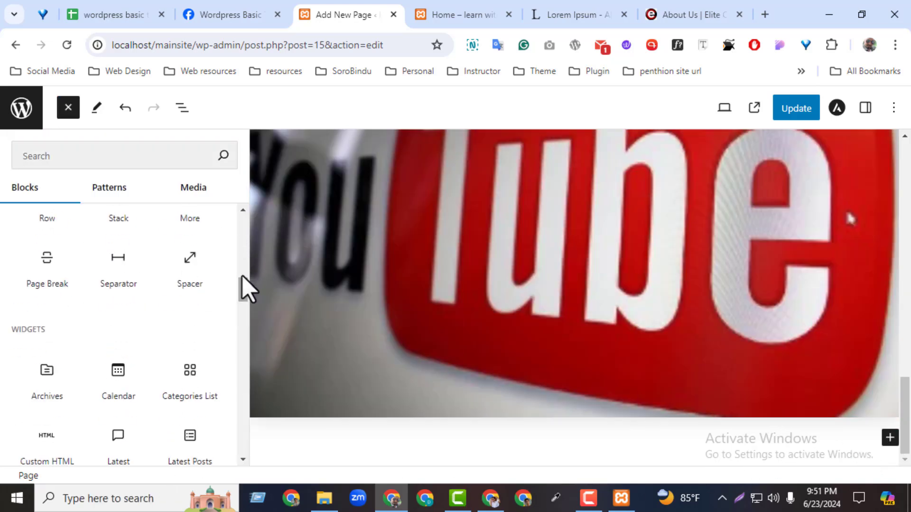
scroll(244, 292, "down", 2)
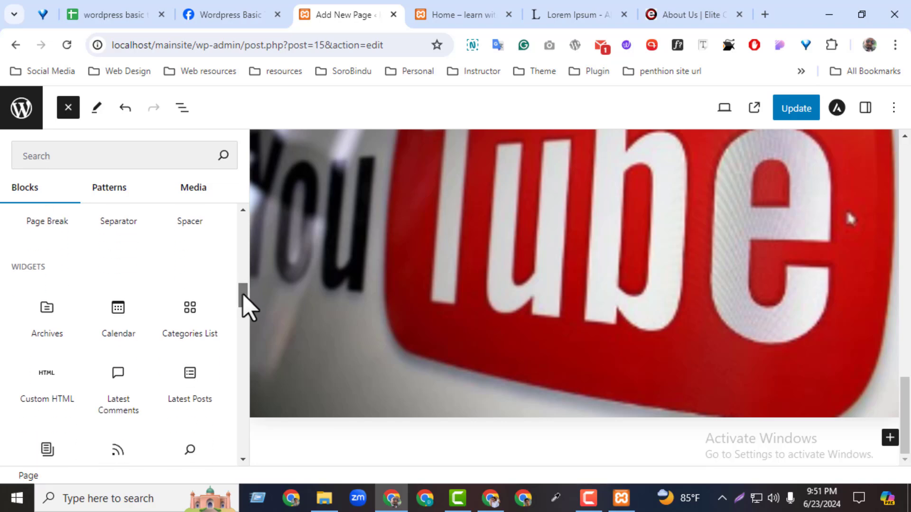
mouse_move(151, 299)
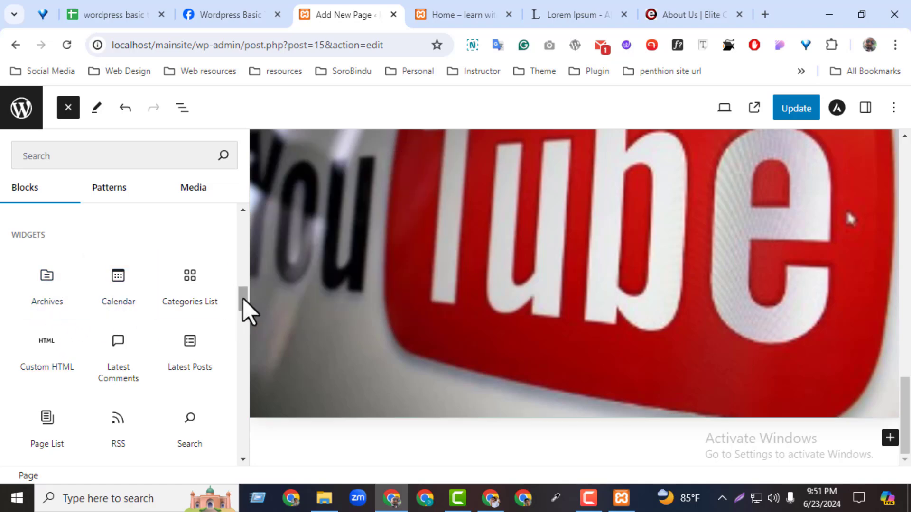
mouse_move(245, 305)
left_mouse_down()
mouse_move(247, 327)
mouse_move(240, 315)
left_mouse_up()
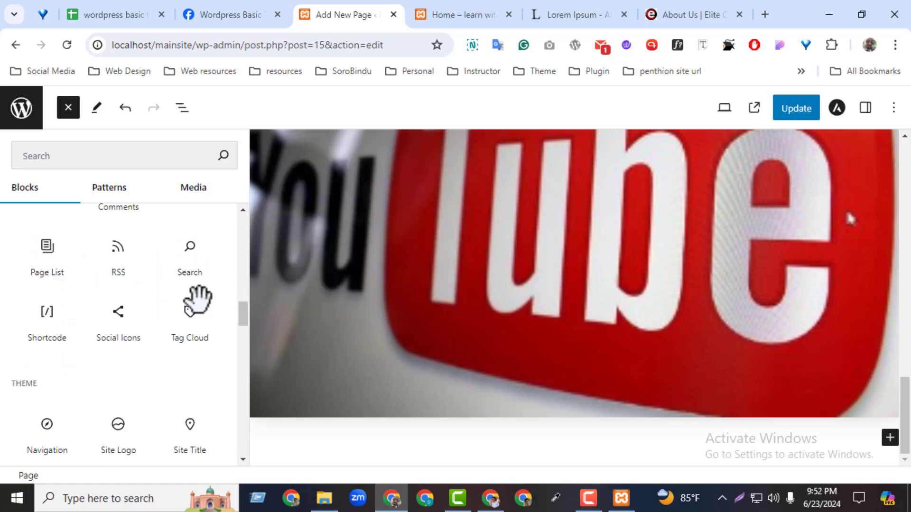
left_click(127, 316)
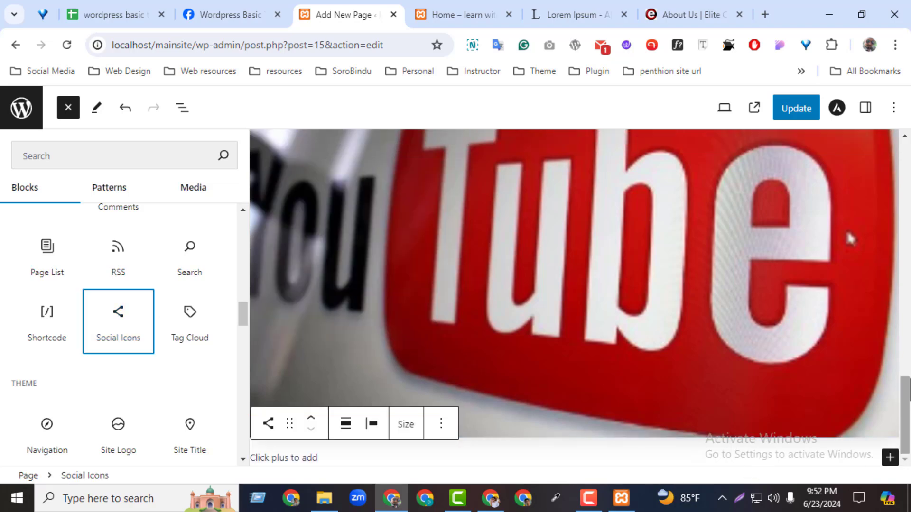
left_click_drag(904, 413, 904, 425)
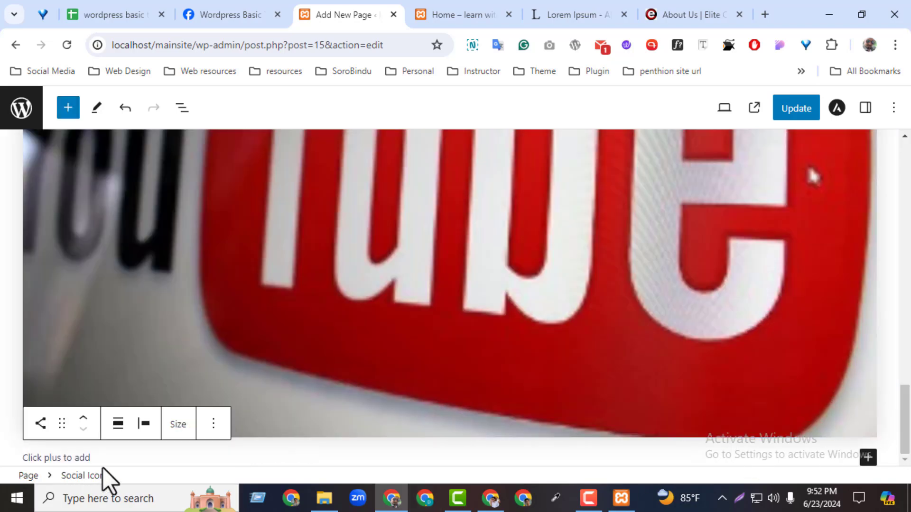
left_click(81, 458)
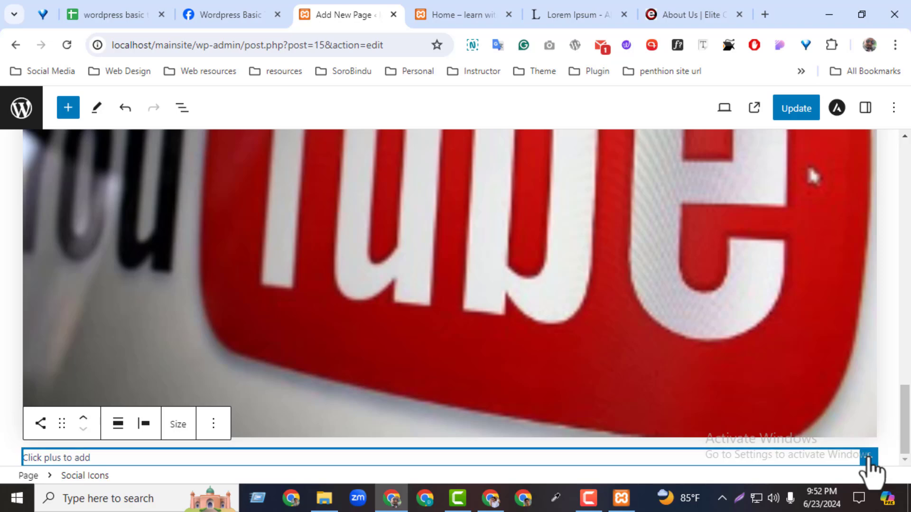
left_click(867, 457)
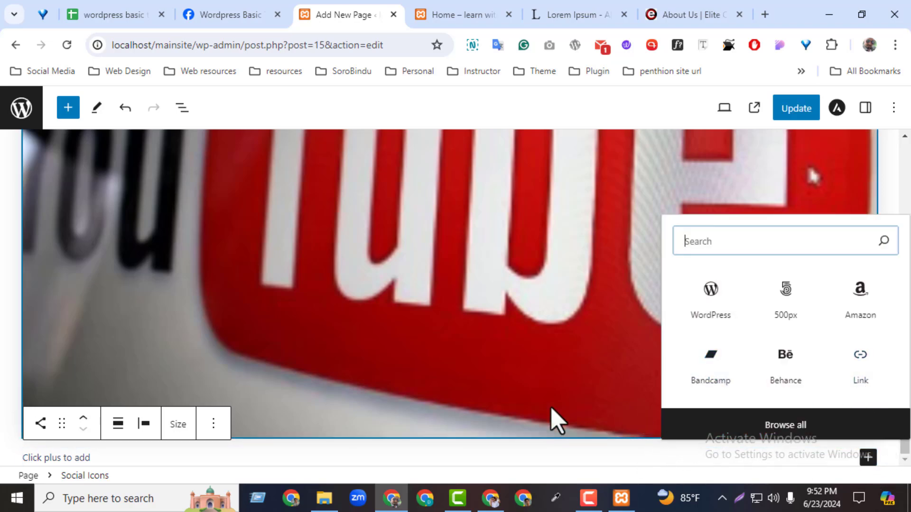
left_click(555, 420)
scroll(908, 433, "down", 1)
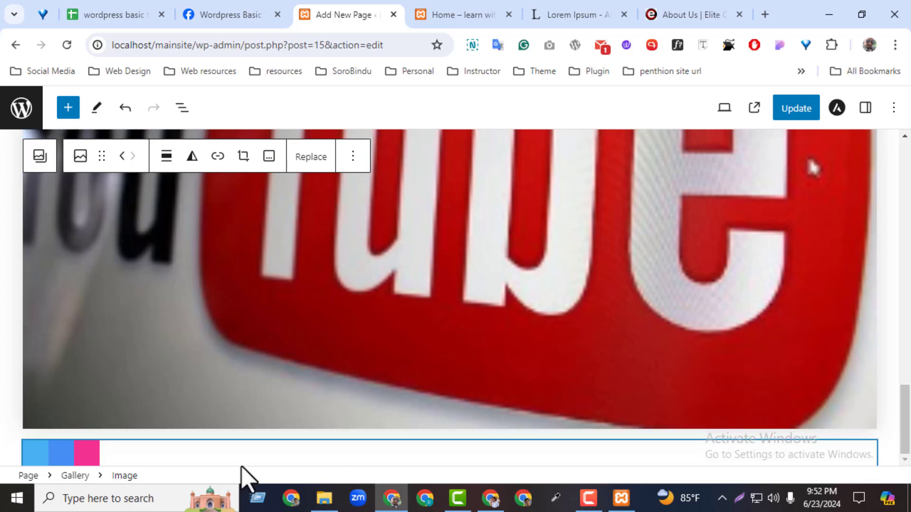
- Delete the Gallery block and the laptop Image block between the table and the social icons
left_click_drag(904, 418, 888, 280)
left_click(799, 321)
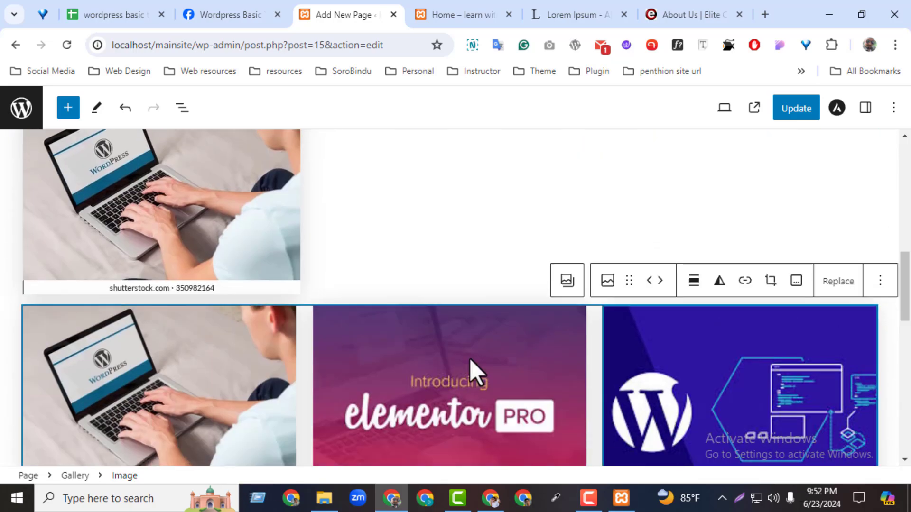
left_click(879, 281)
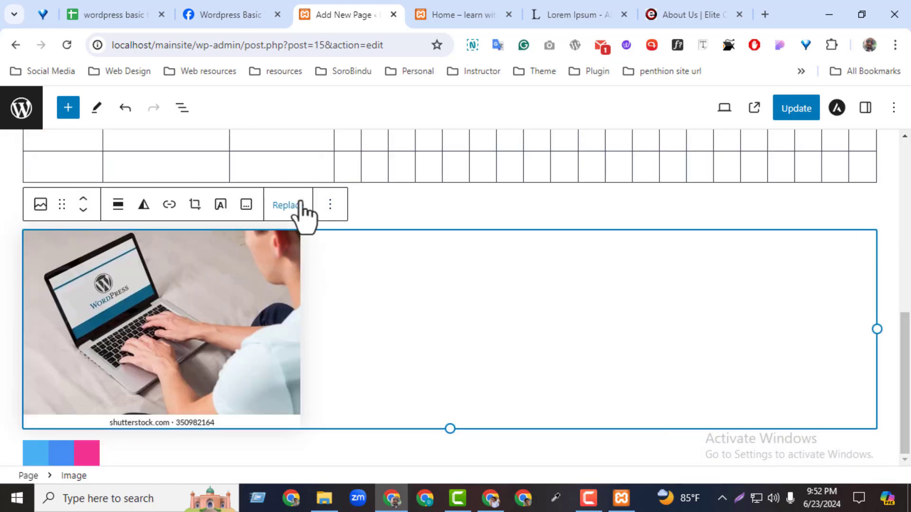
left_click(330, 205)
scroll(525, 364, "down", 3)
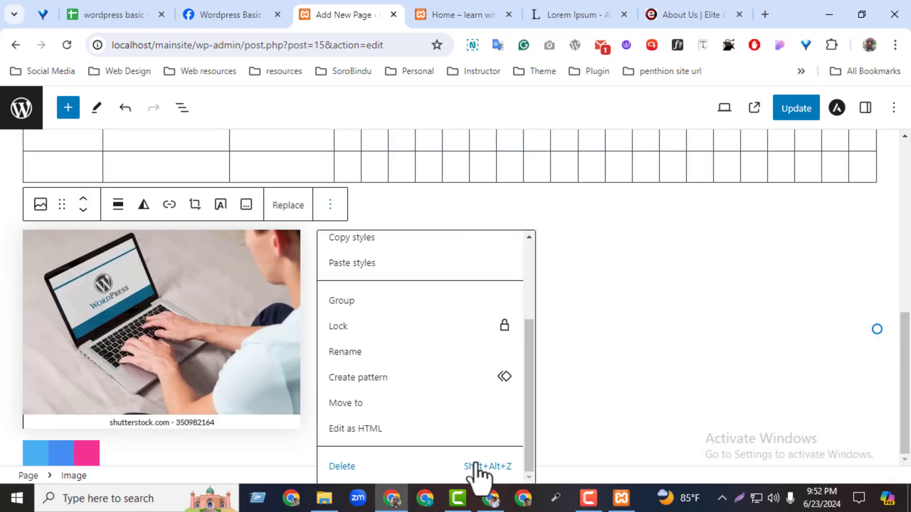
left_click(408, 466)
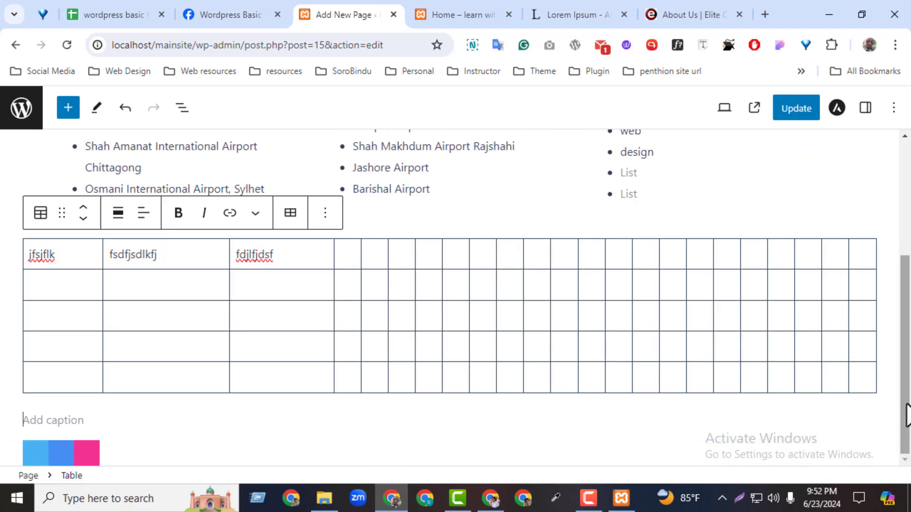
- Search the social icons for "fa" and add a Facebook icon to the Social Icons block
left_click(838, 445)
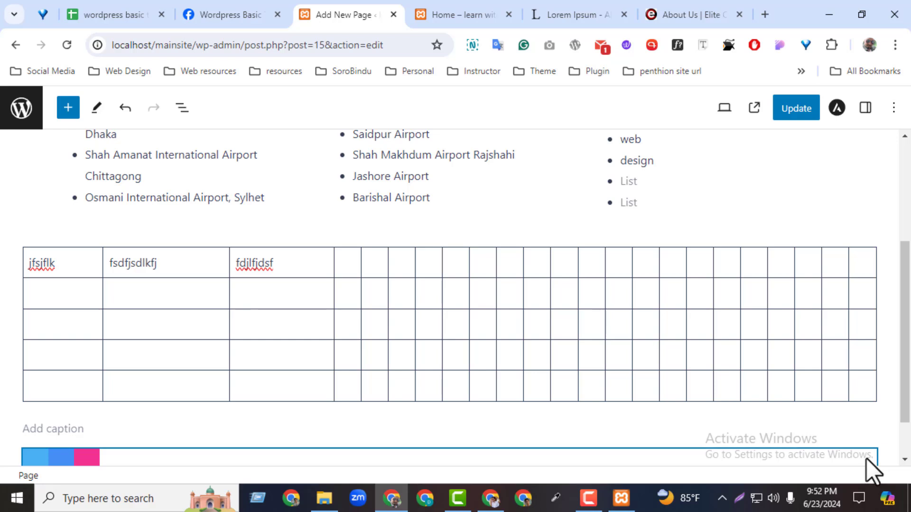
left_click(867, 459)
left_click(868, 458)
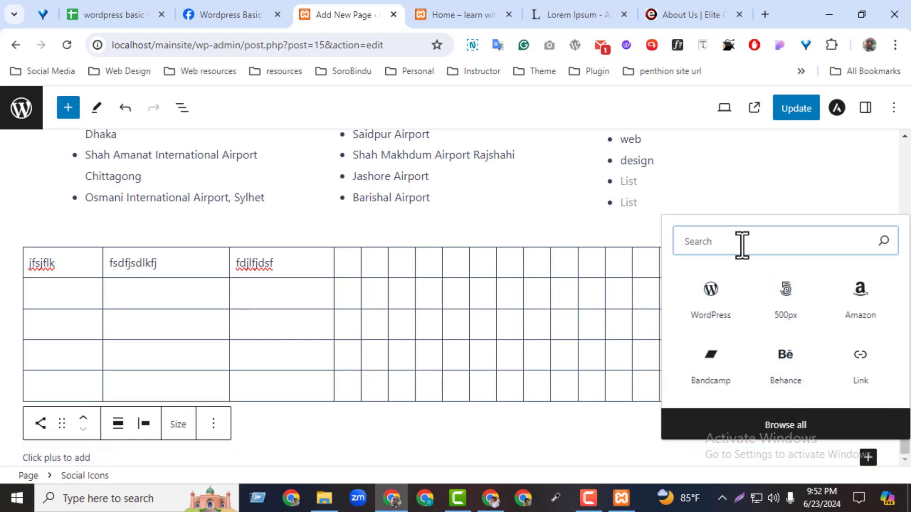
type("fa")
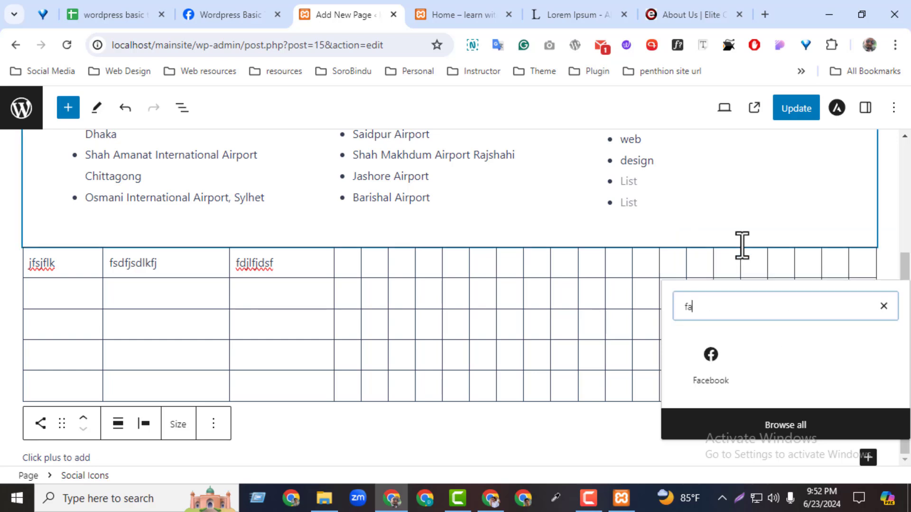
left_click(720, 389)
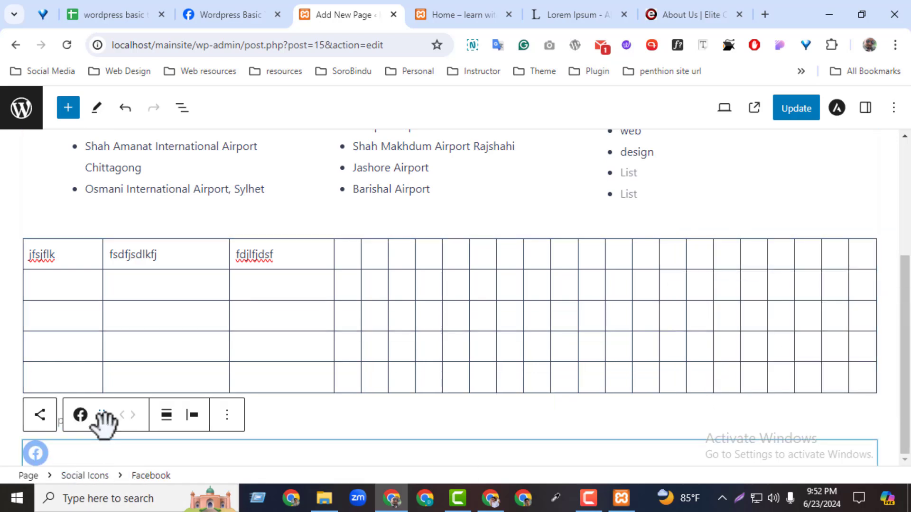
- Search the social icons for Instagram and add its icon beside the Facebook icon
left_click(880, 454)
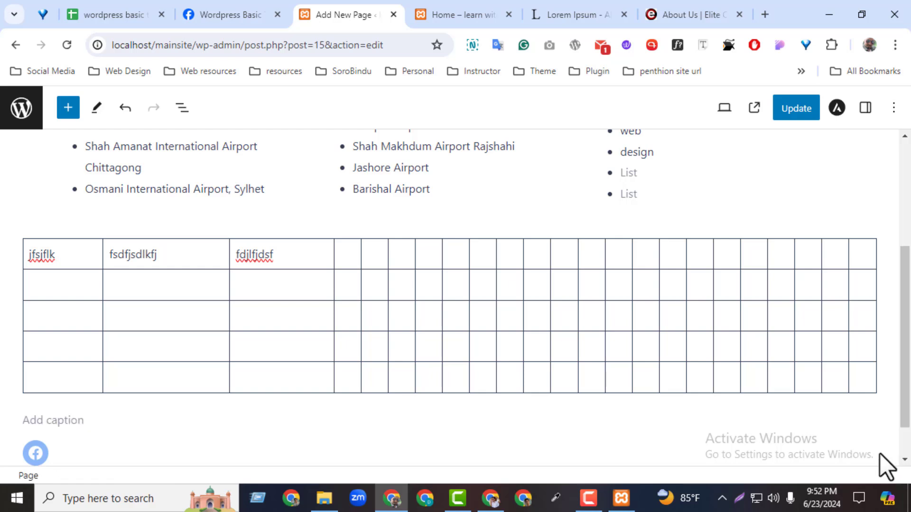
left_click(238, 451)
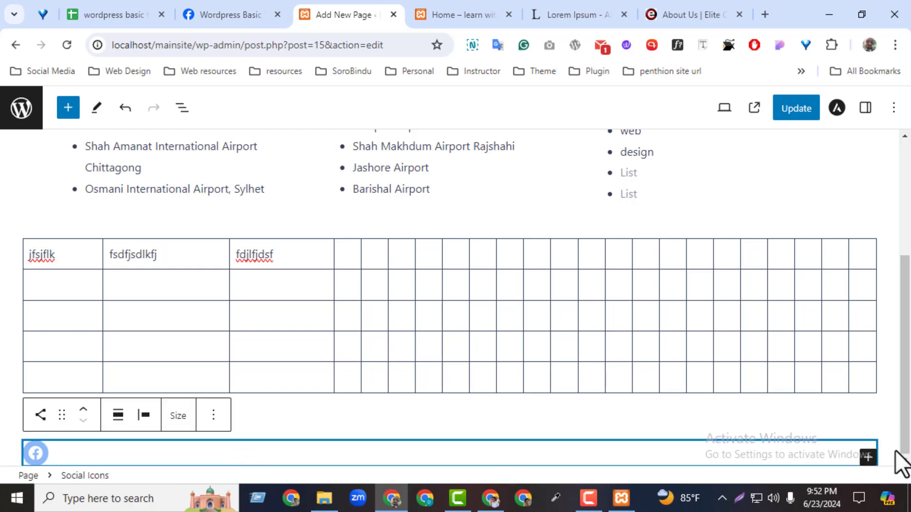
left_click(868, 457)
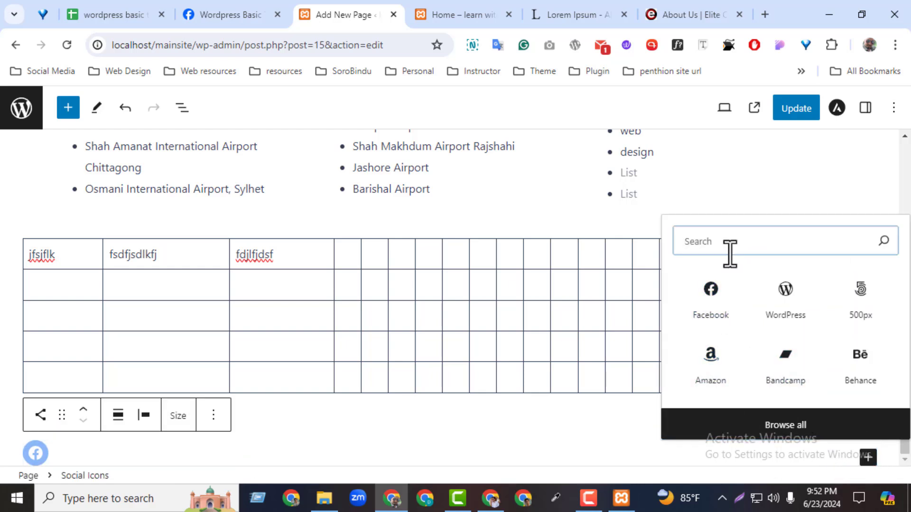
type("ins")
key("BackSpace")
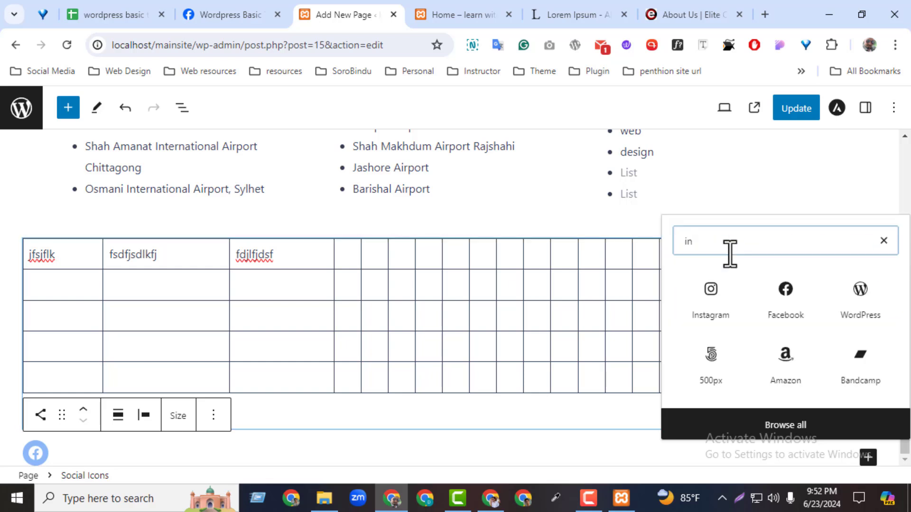
left_click(736, 297)
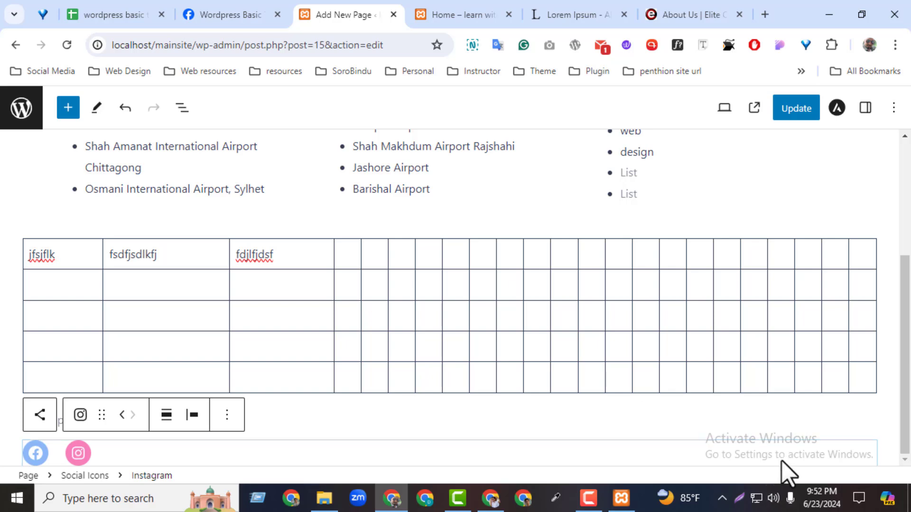
- Search the social icons for "lin" to add a LinkedIn icon, and update the page to check it on the live Home page
left_click(853, 456)
left_click(857, 456)
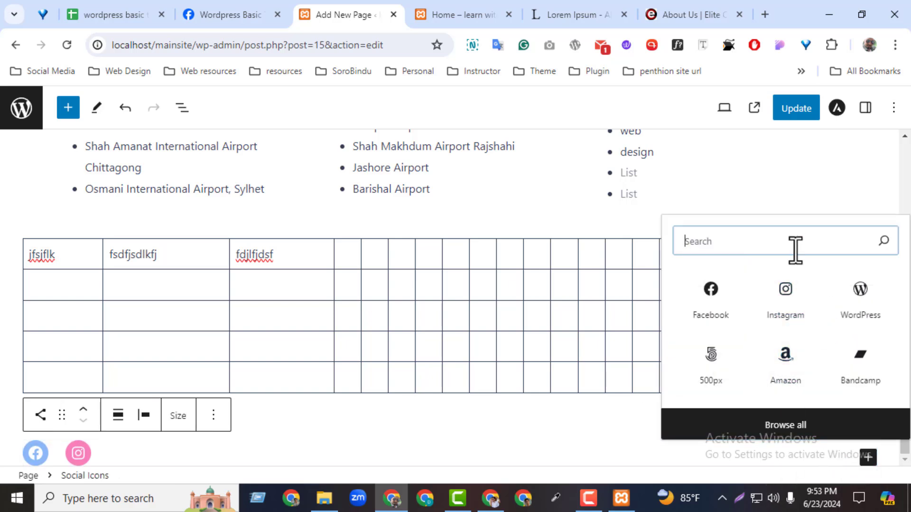
type("lin")
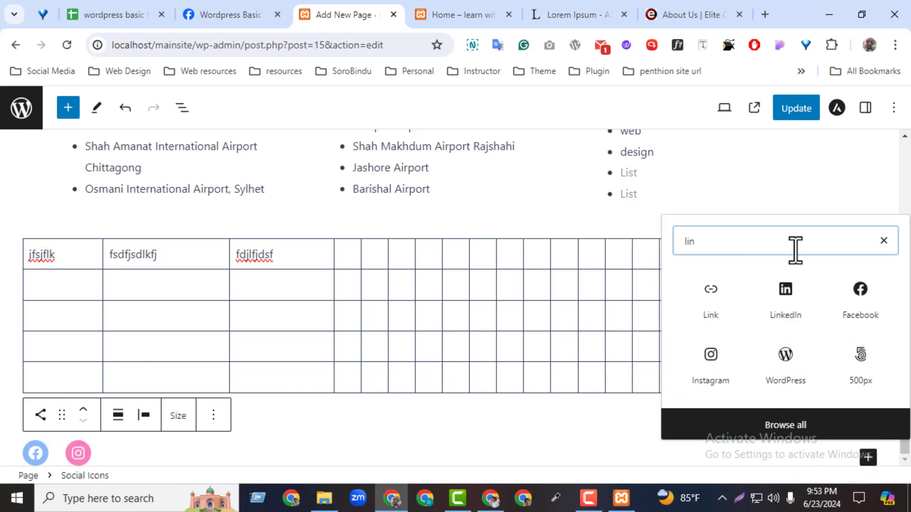
left_click(787, 295)
left_click(785, 113)
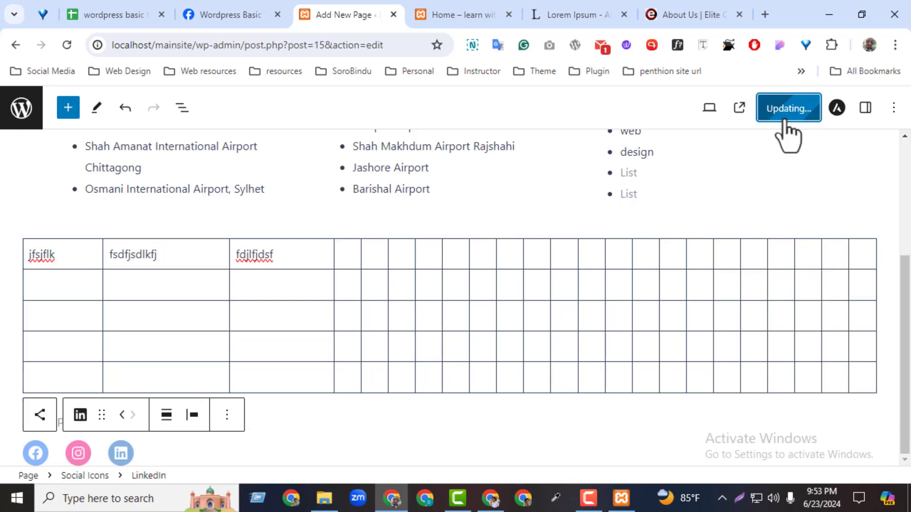
left_click(454, 13)
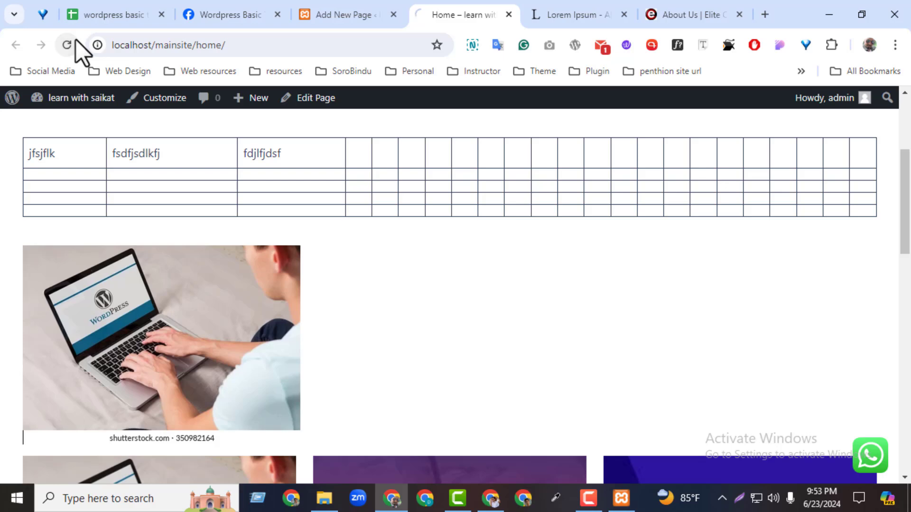
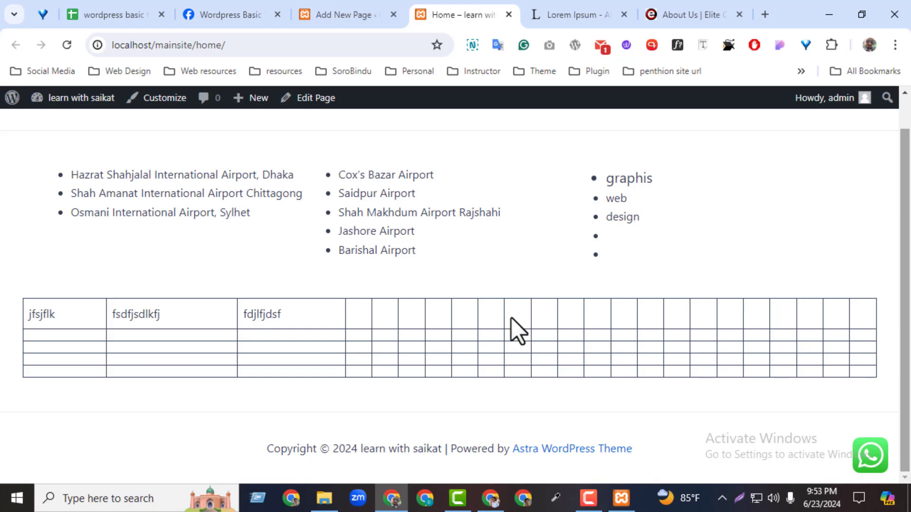
- Set the Facebook, Instagram and LinkedIn icon links to "#", and update the page to check them on the live Home page
left_click(333, 16)
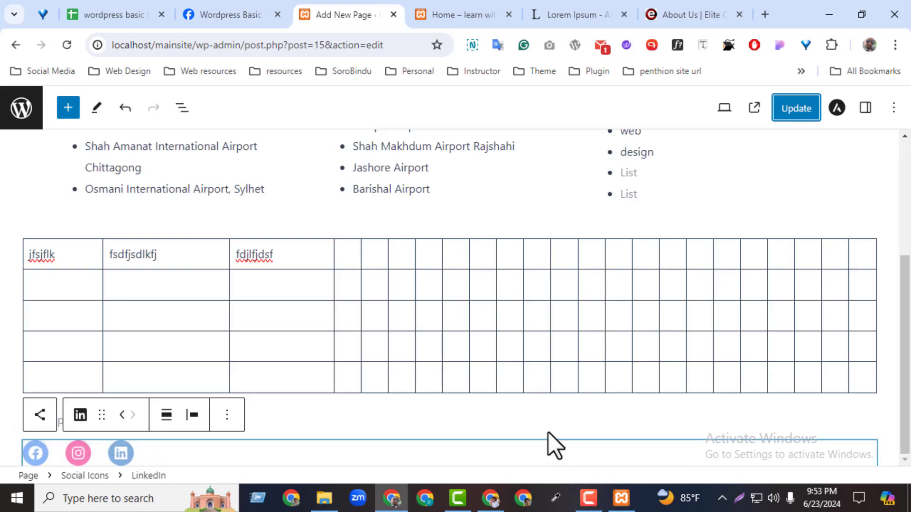
left_click(35, 454)
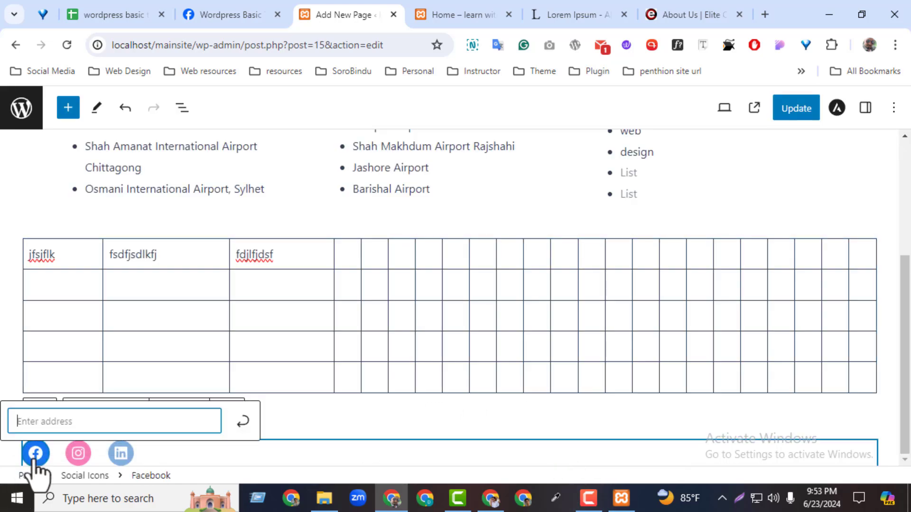
type("#")
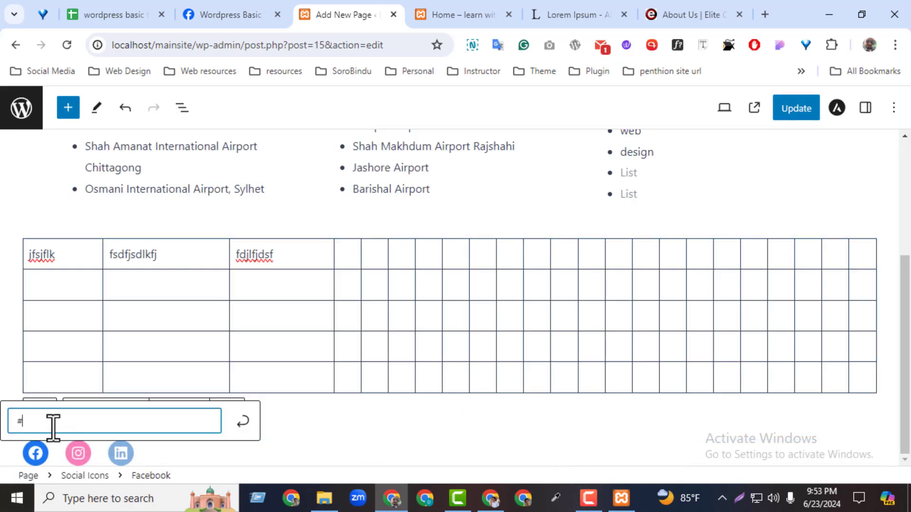
left_click(243, 420)
left_click(78, 453)
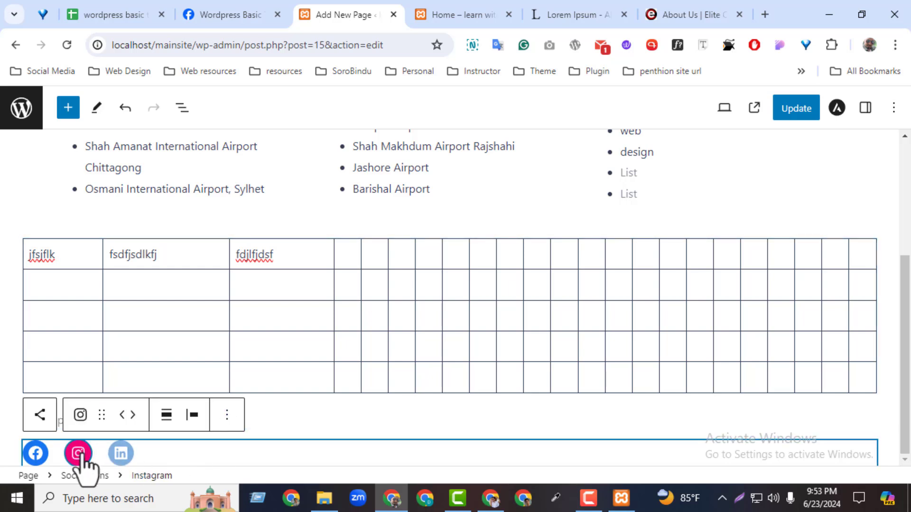
type("#")
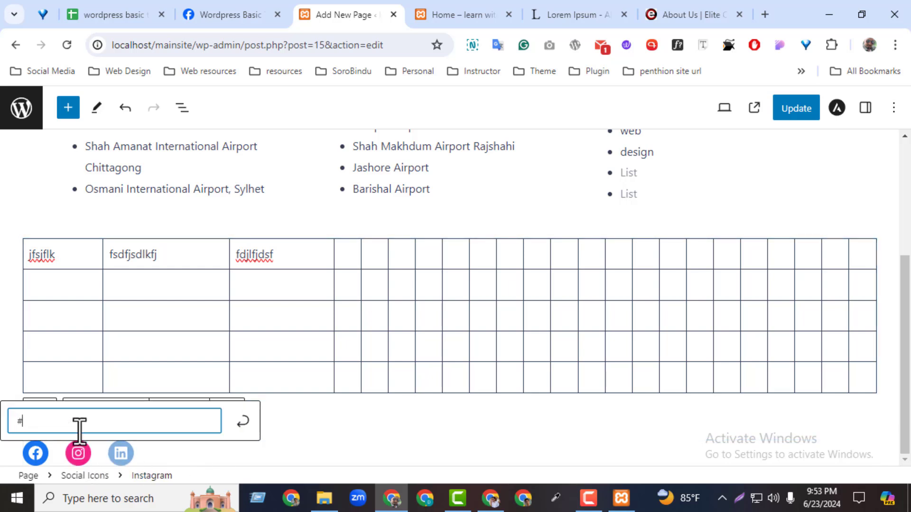
left_click(242, 421)
left_click(121, 453)
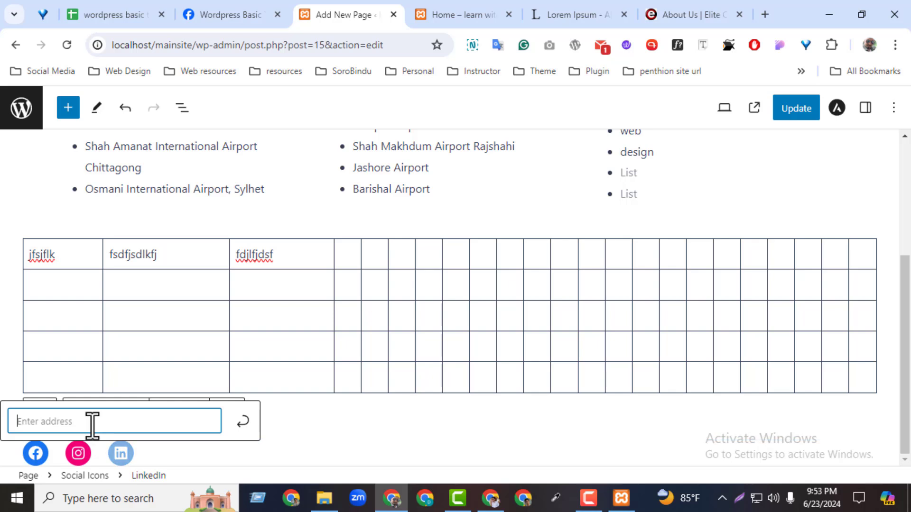
type("#")
left_click(242, 421)
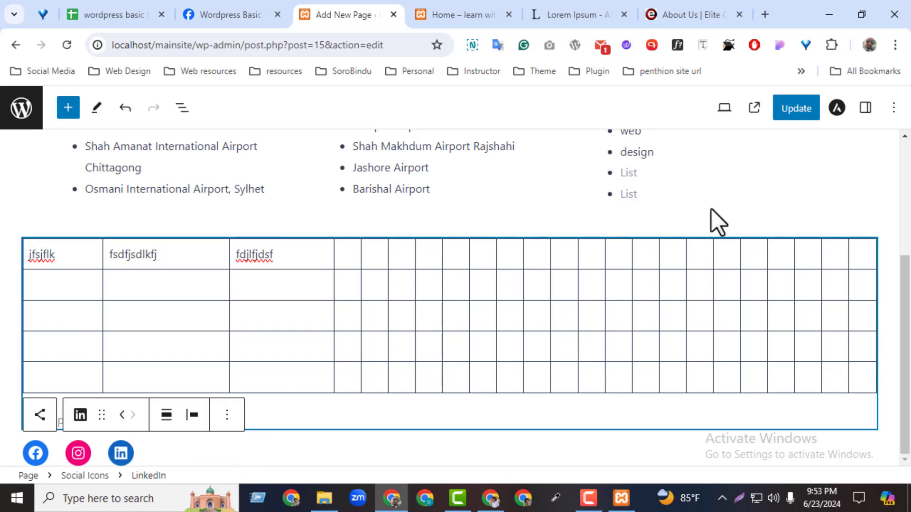
left_click(791, 112)
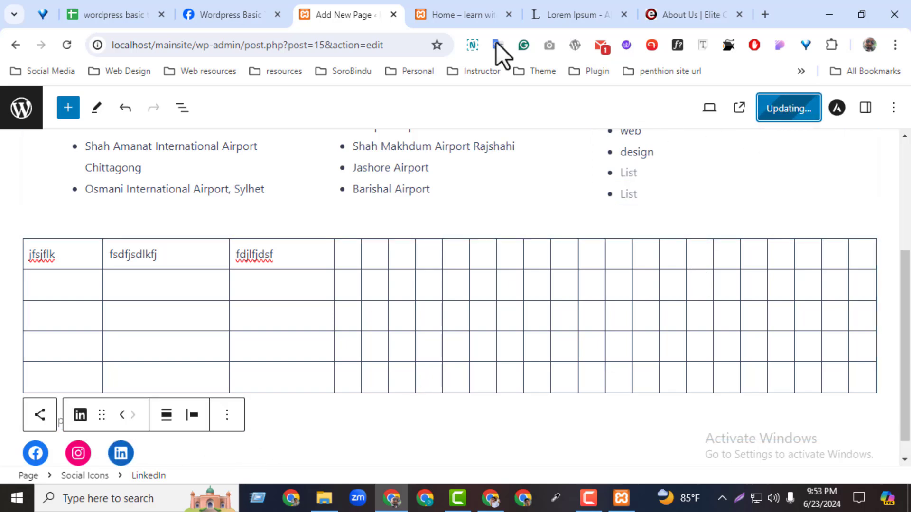
left_click(441, 14)
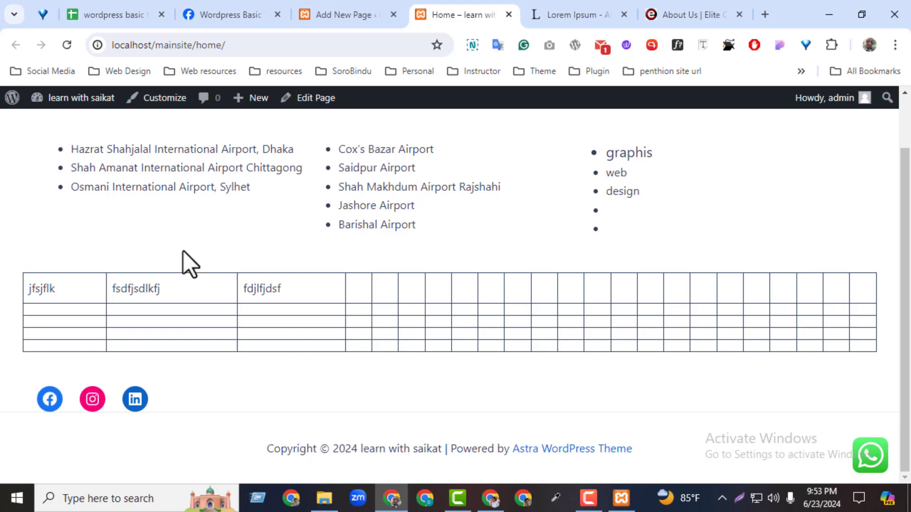
- Copy the address of the WordPress course's Facebook group and set it as the Facebook icon's link in place of "#"
left_click(318, 12)
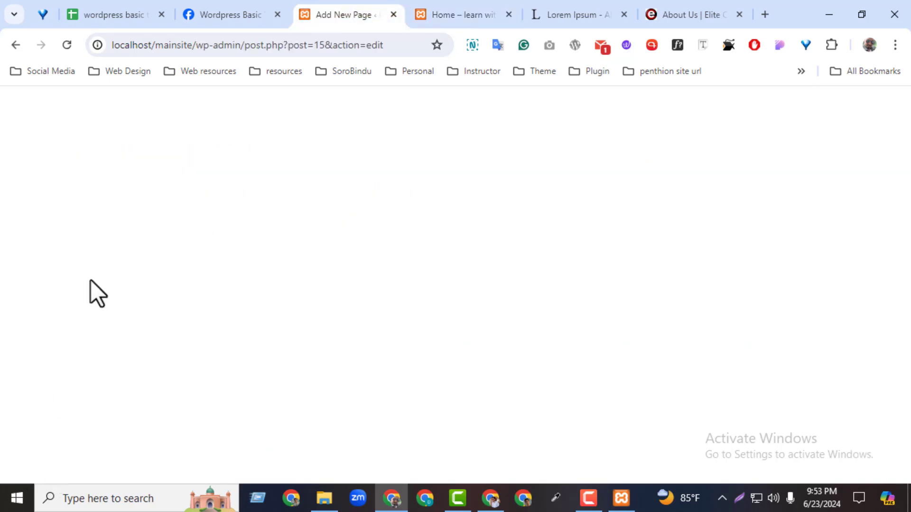
left_click(237, 12)
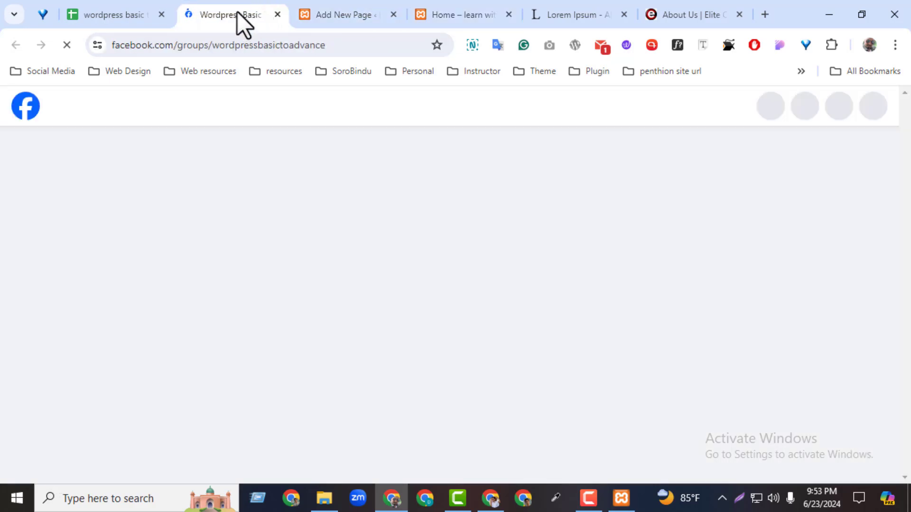
left_click(261, 47)
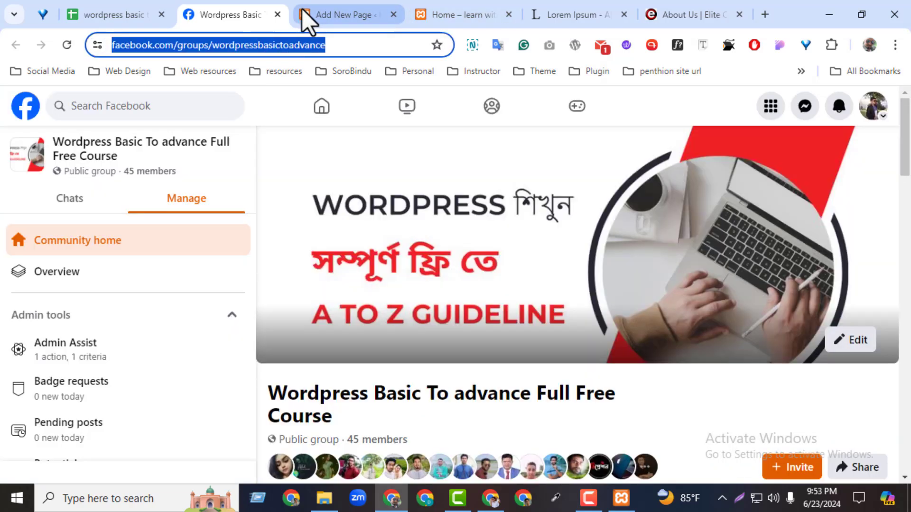
left_click(308, 14)
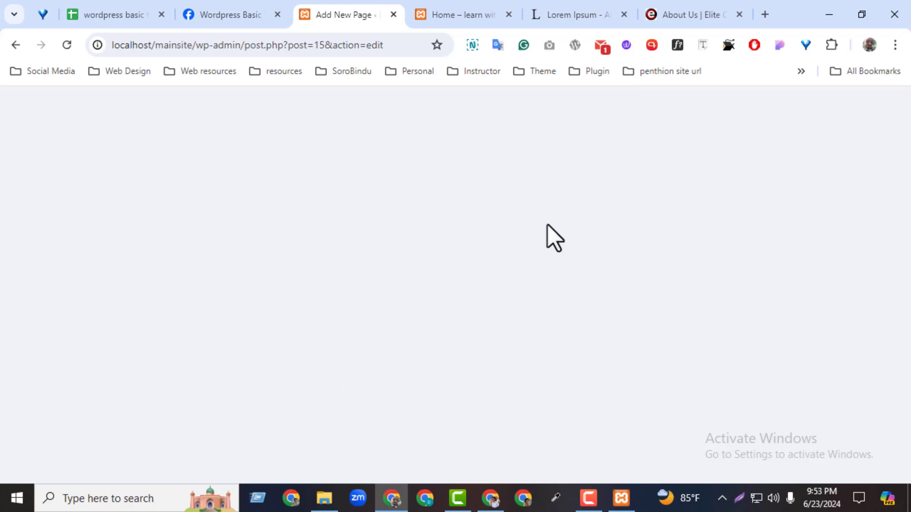
left_click(445, 11)
left_click(354, 15)
left_click(36, 455)
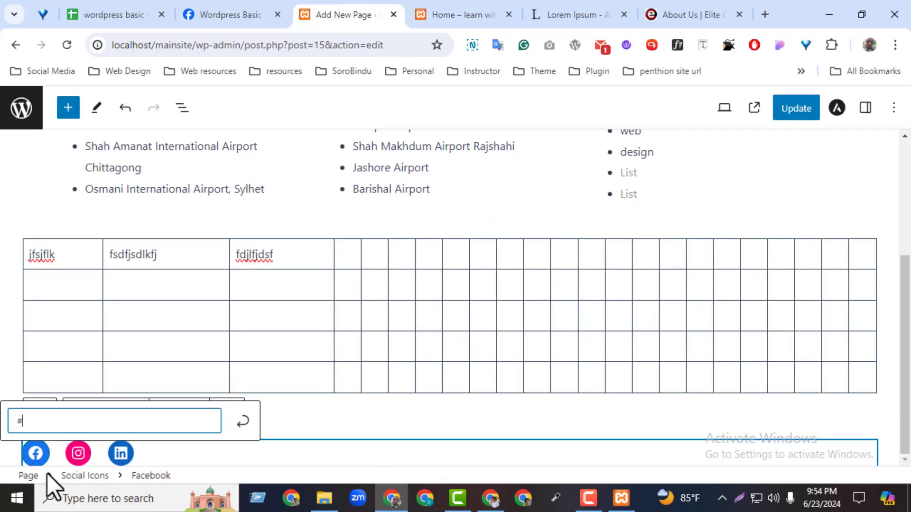
key("ctrl+a")
key("ctrl+v")
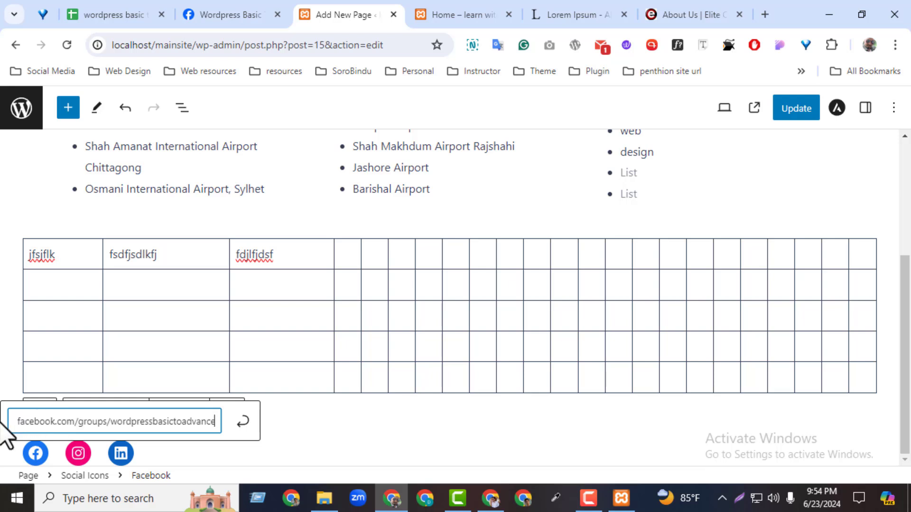
left_click(242, 422)
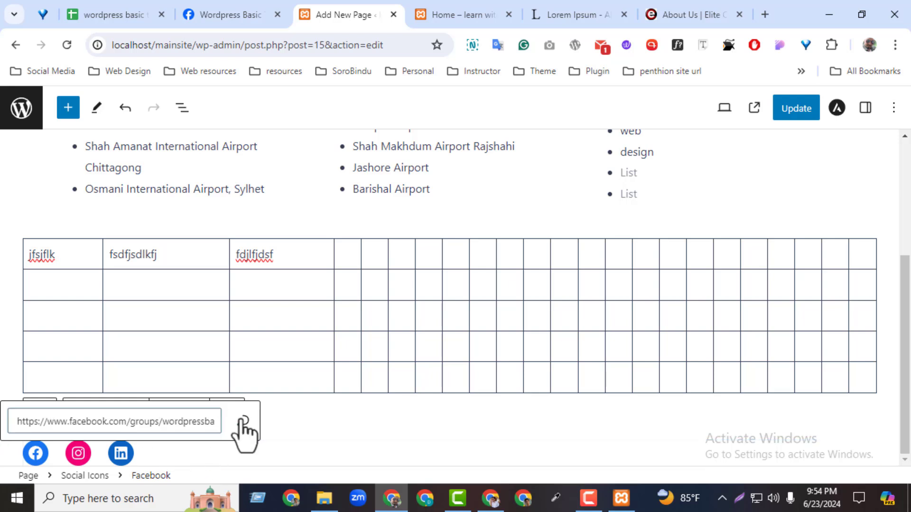
- Update the page and test the Facebook icon's link from the live Home page, closing the opened page
left_click(787, 113)
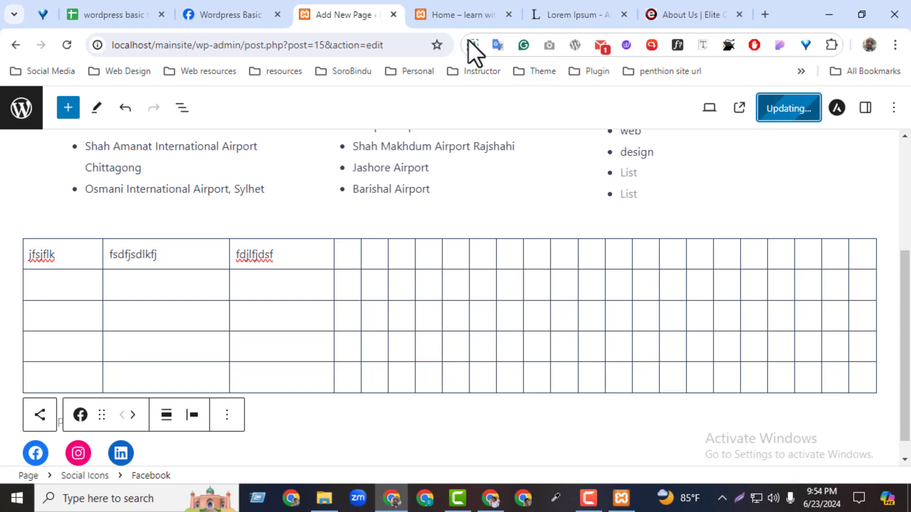
left_click(455, 15)
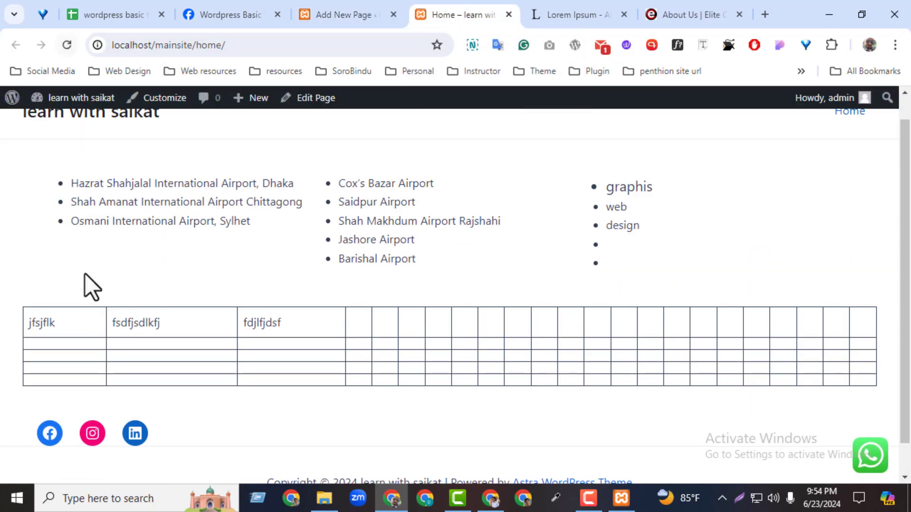
left_click(51, 434)
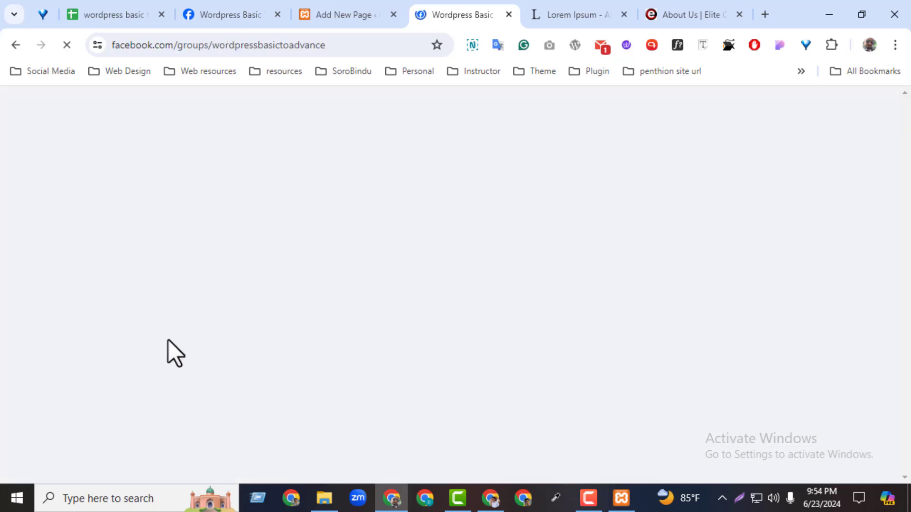
left_click(509, 15)
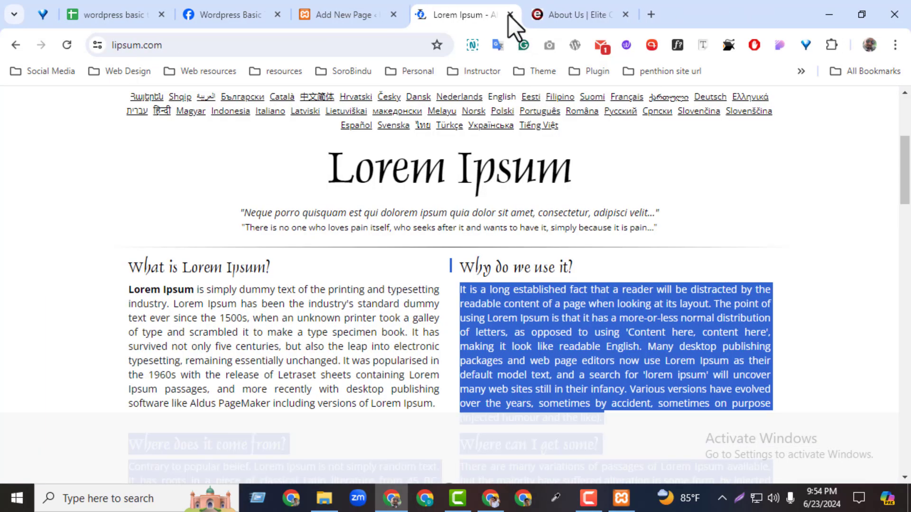
- Insert a Separator block between the table and the social icons in the page editor
left_click(354, 17)
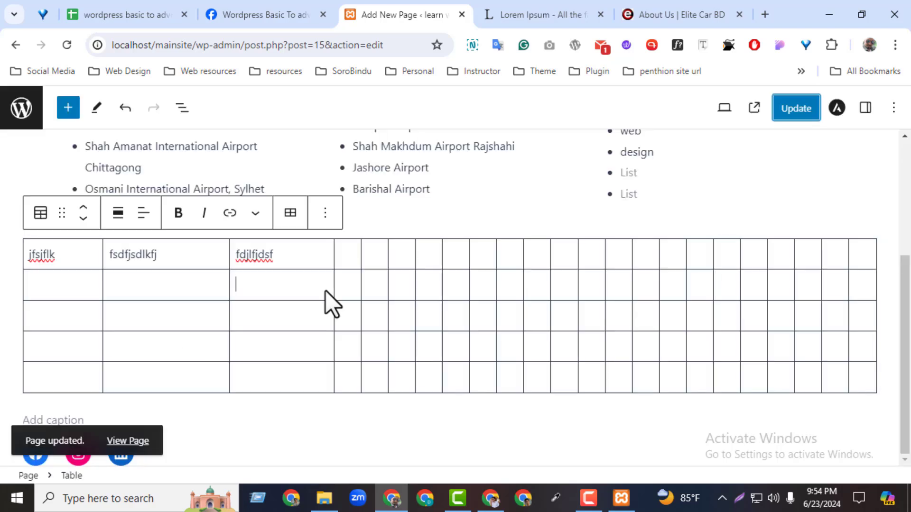
left_click(67, 113)
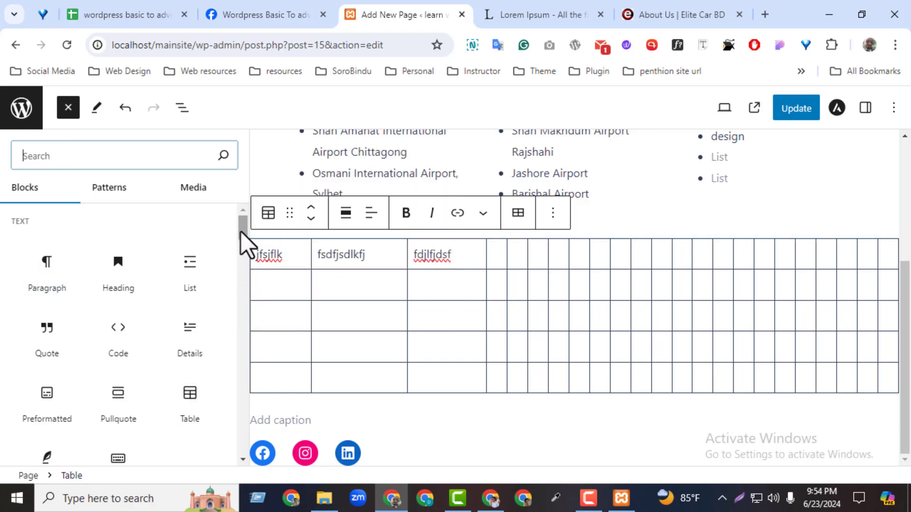
left_click_drag(240, 237, 240, 295)
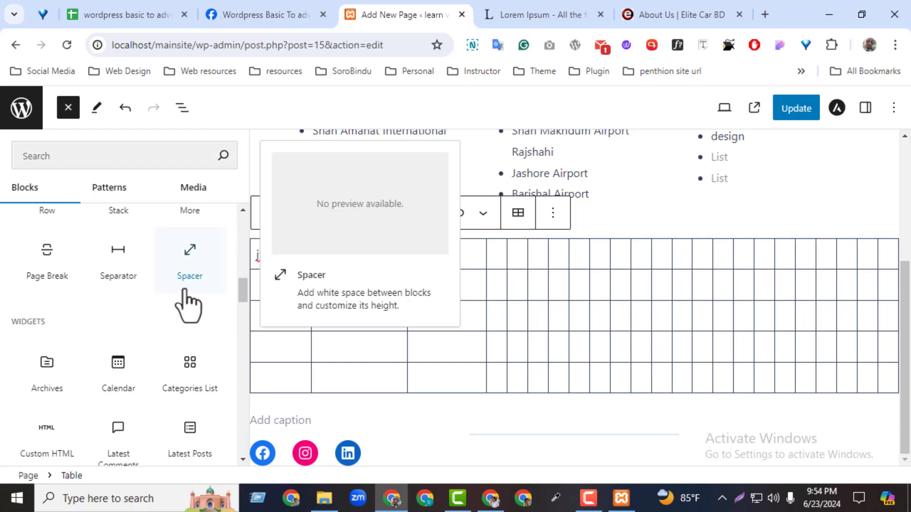
left_click(127, 256)
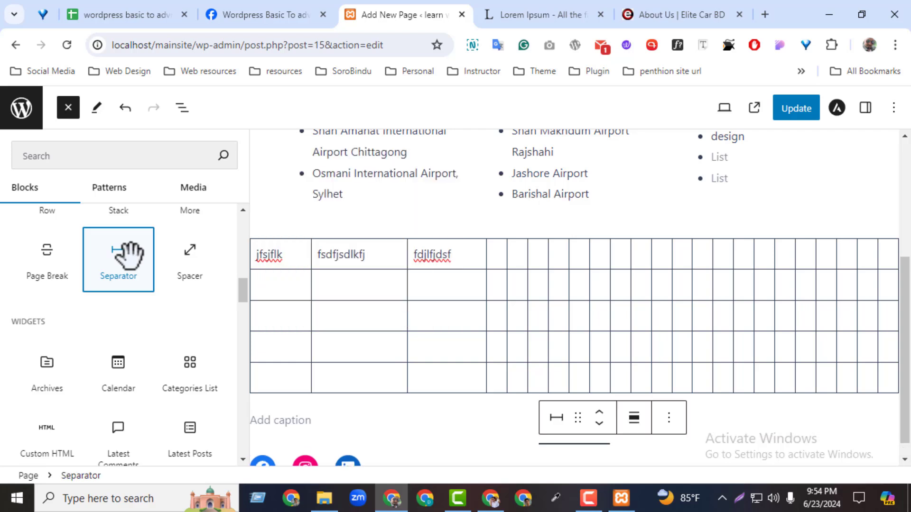
left_click_drag(908, 319, 907, 363)
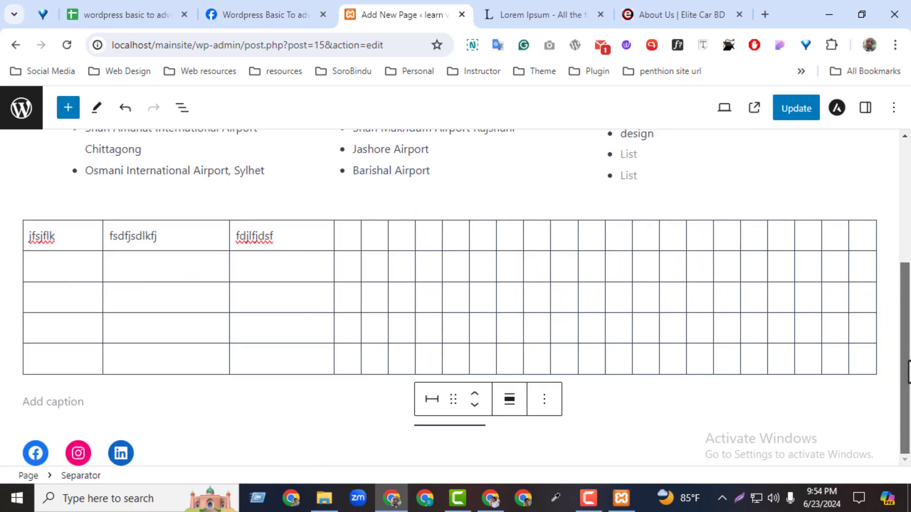
left_click(460, 425)
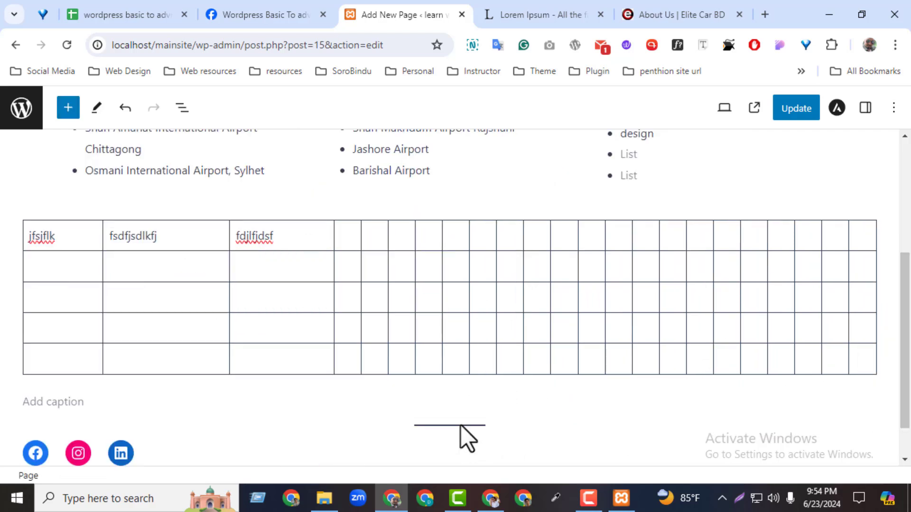
left_click(463, 425)
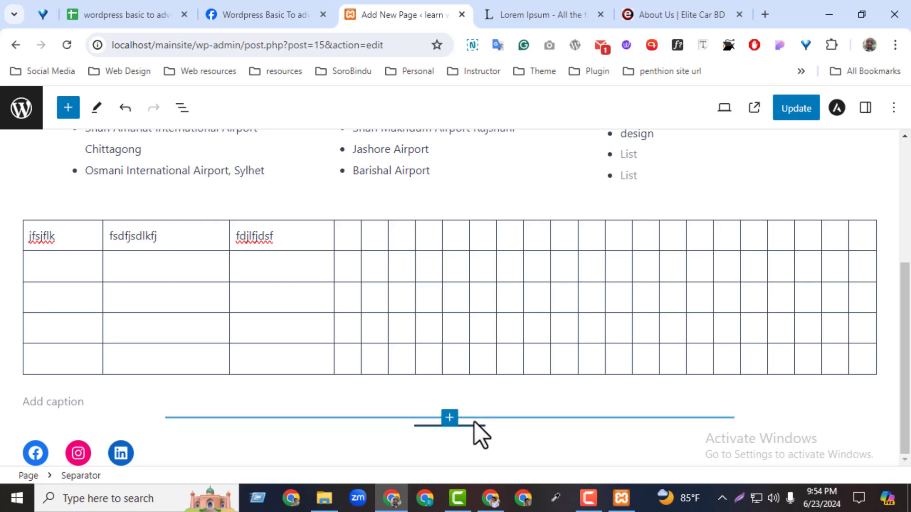
- Update the page with the separator and switch to the Elite Car BD About Us page
left_click(800, 112)
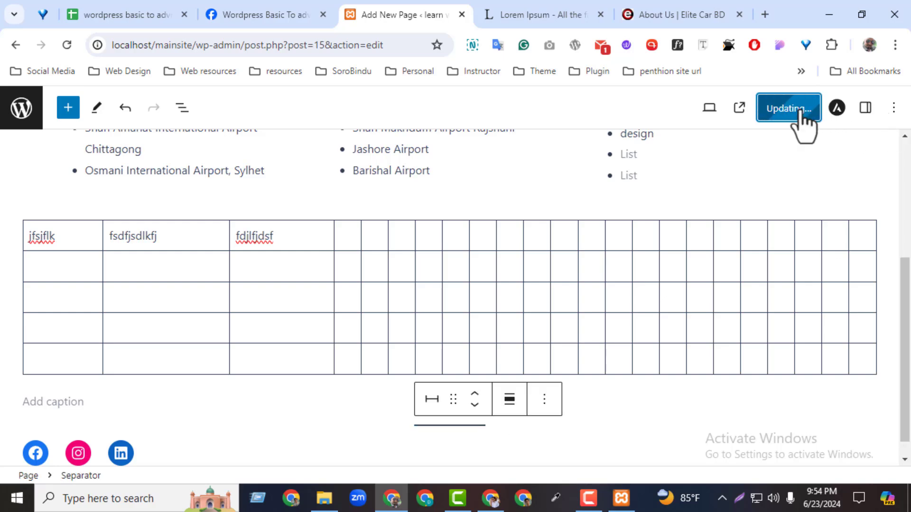
left_click(593, 11)
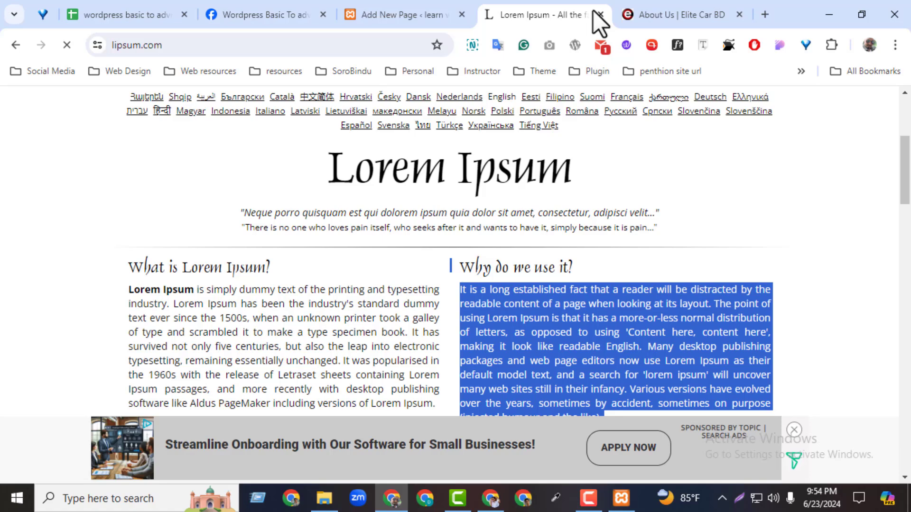
left_click(655, 15)
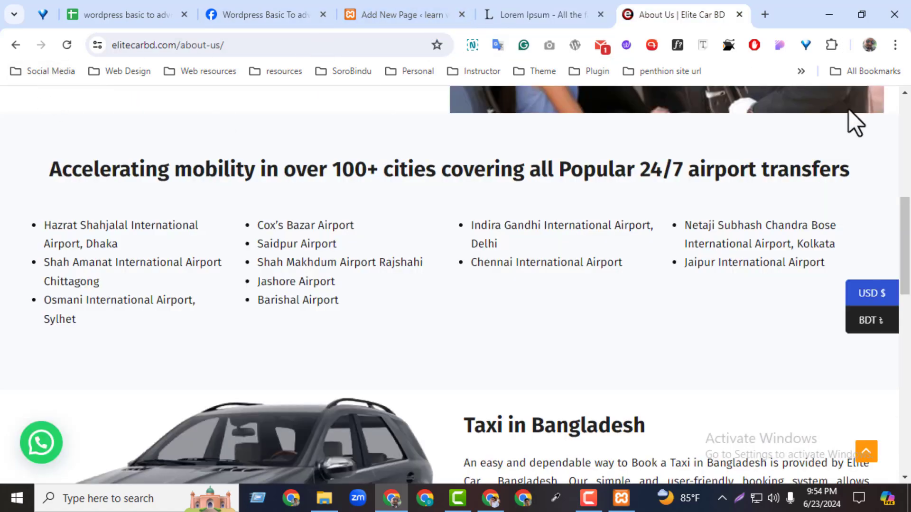
- Look over the Elite Car BD About Us page, then close it and the Lorem Ipsum page, returning to the WordPress page editor
left_click_drag(907, 247, 906, 135)
left_click(390, 16)
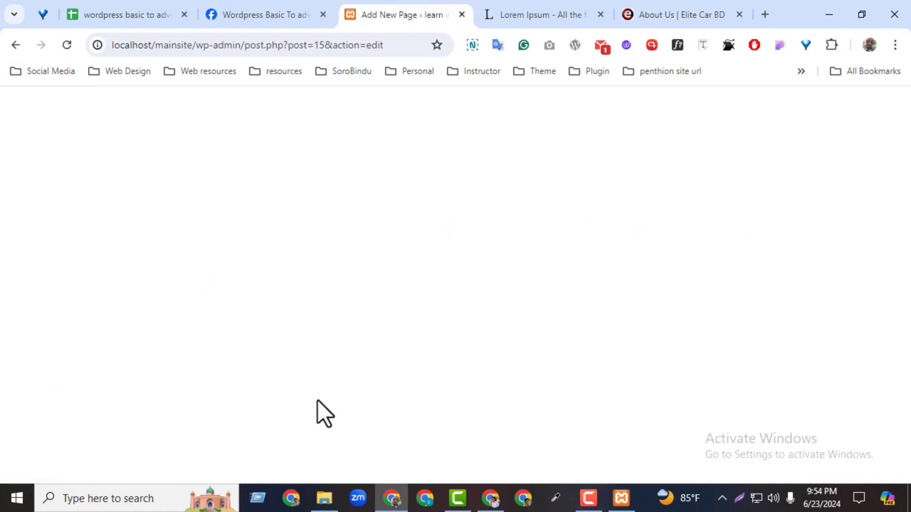
left_click(600, 14)
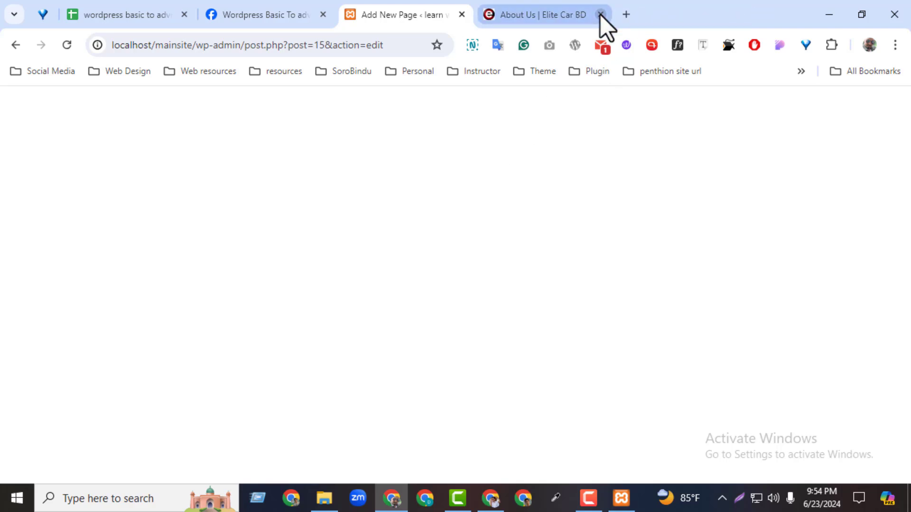
left_click(601, 14)
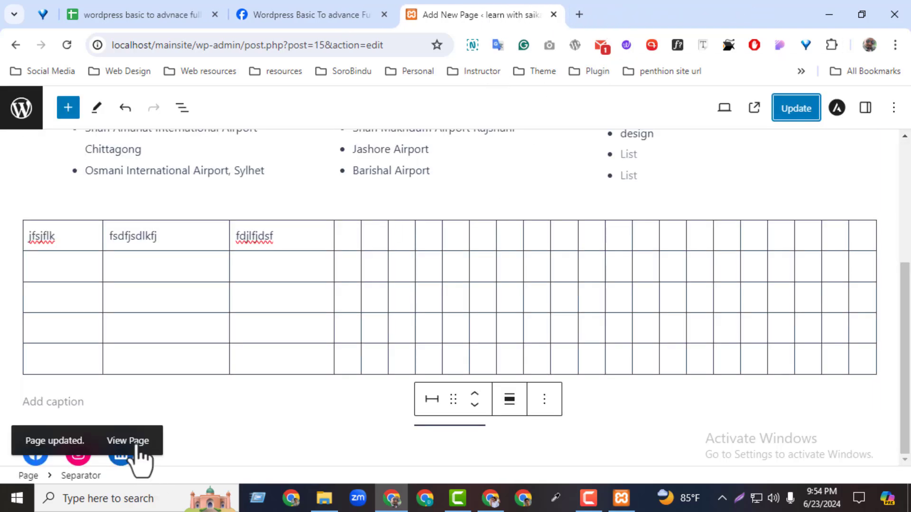
- View the live Home page to check the separator between the table and social icons, returning to the page editor
left_click(132, 441)
left_click(651, 9)
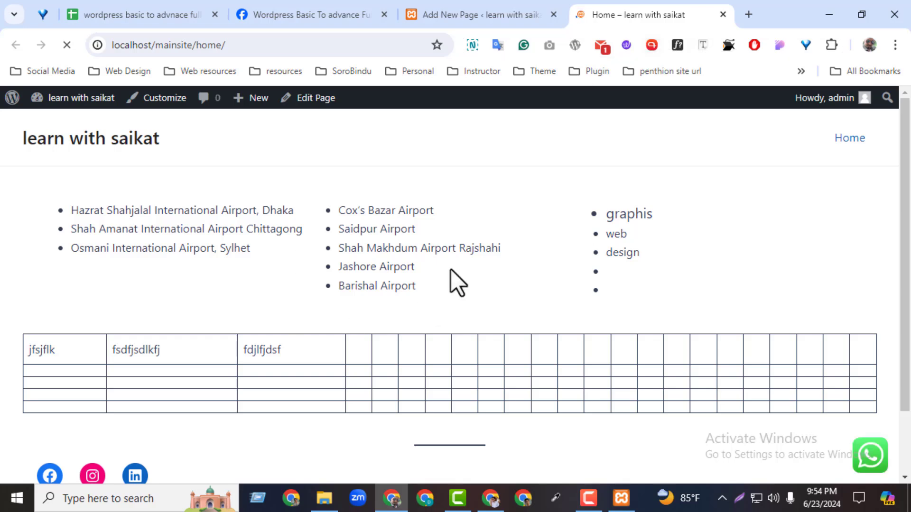
left_click(540, 14)
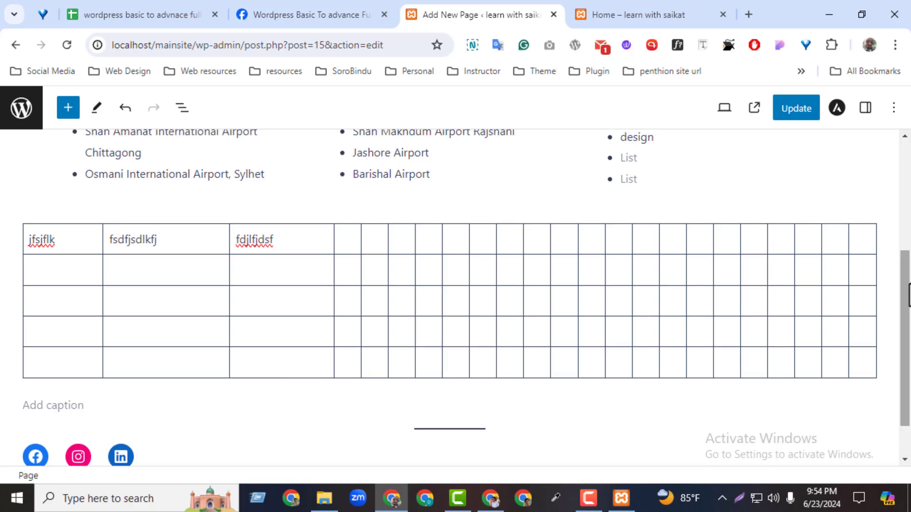
- Remove the list columns, table and social icons from the Home page, keeping only the separator
scroll(899, 204, "up", 5)
left_click(481, 223)
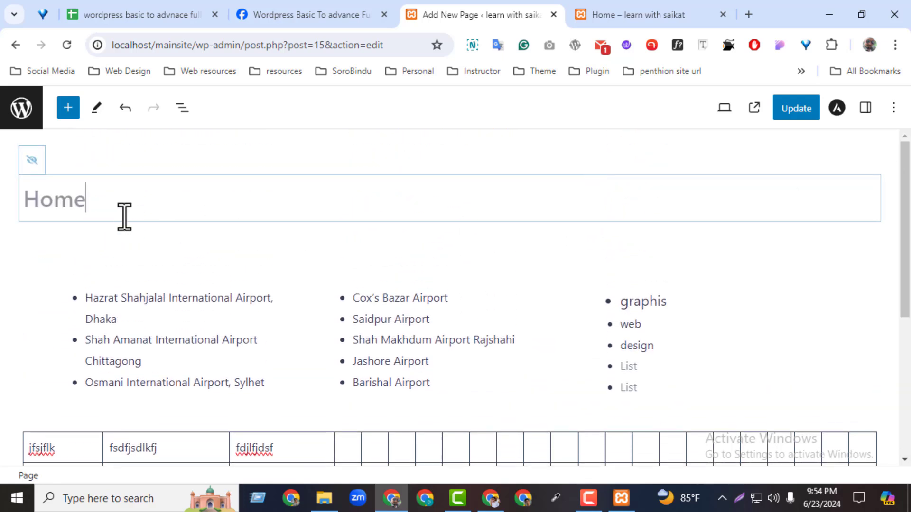
scroll(906, 240, "down", 1)
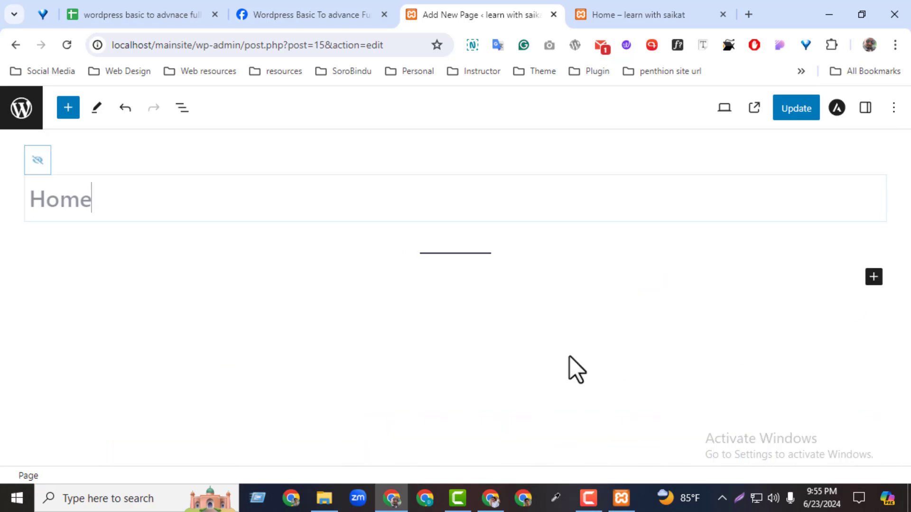
- Add a Heading block below the separator with the site's title as its text and centre it
left_click(512, 362)
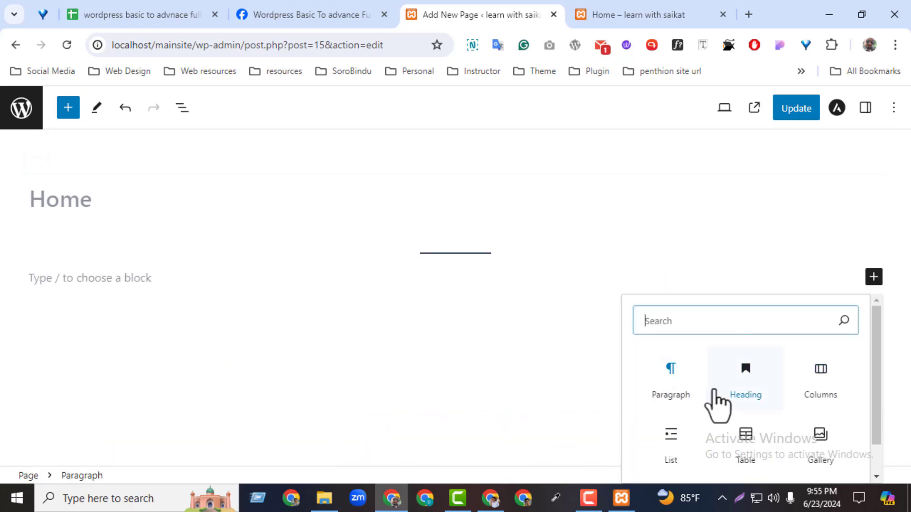
left_click(739, 384)
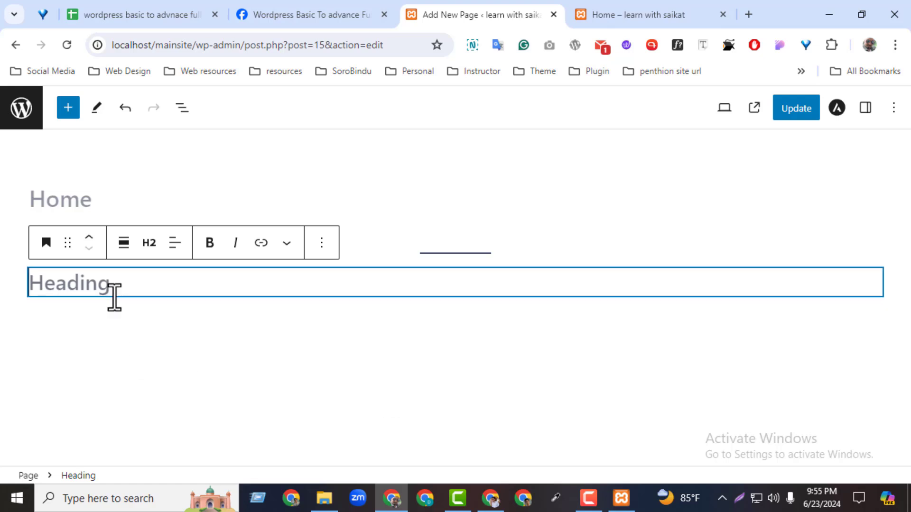
type("learn with saikat")
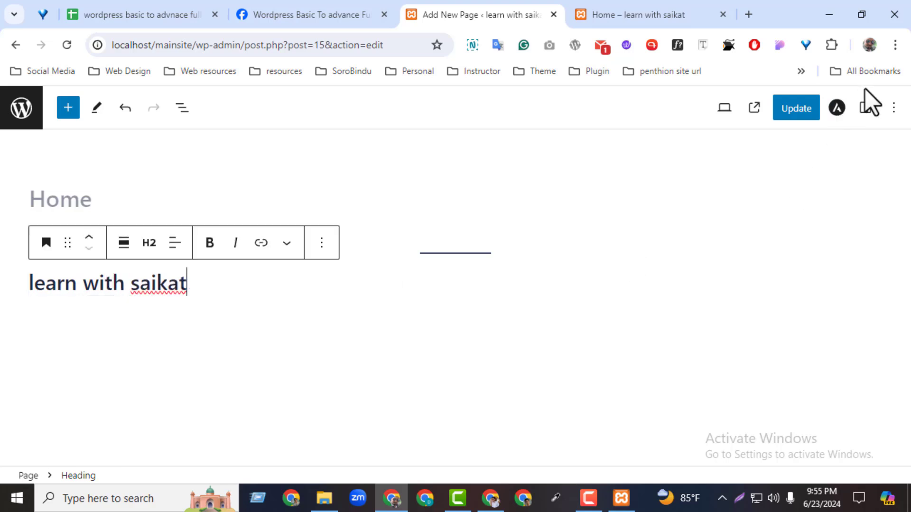
left_click(865, 107)
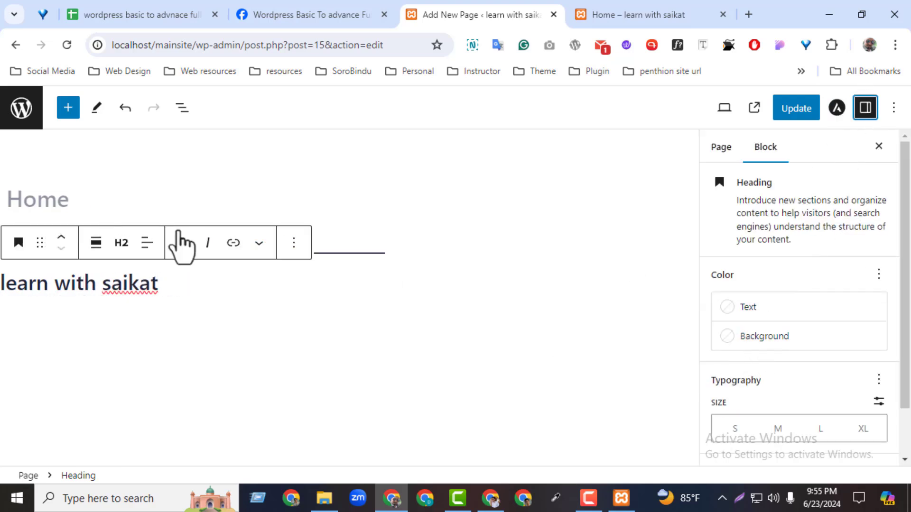
left_click(144, 242)
left_click(187, 315)
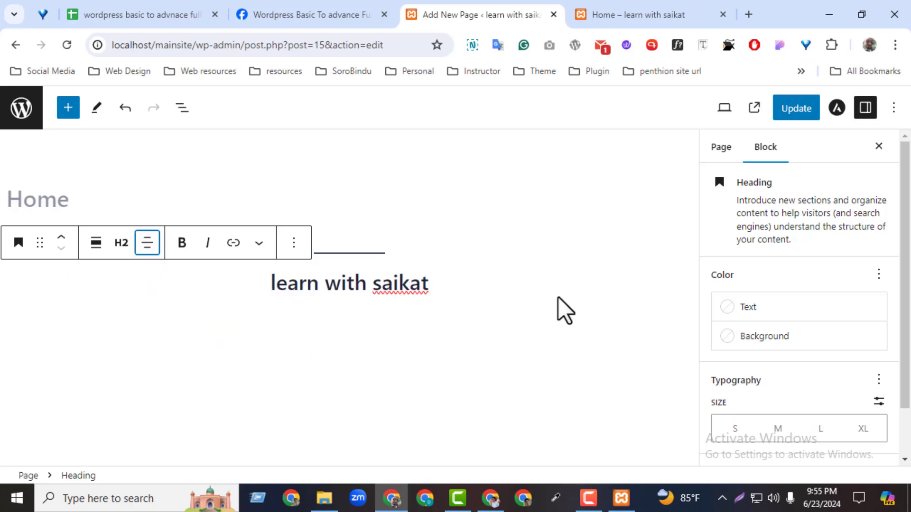
- Delete the separator above the centred heading
left_click(469, 249)
left_click(347, 260)
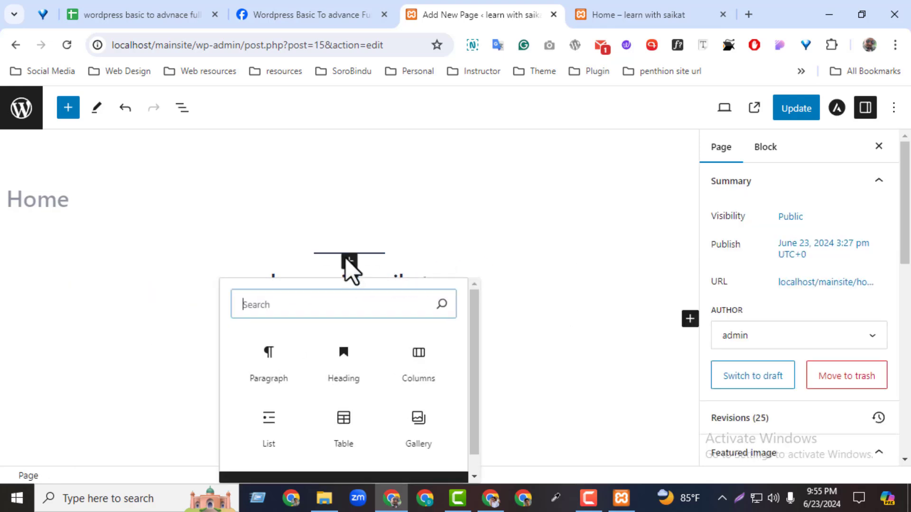
left_click(369, 255)
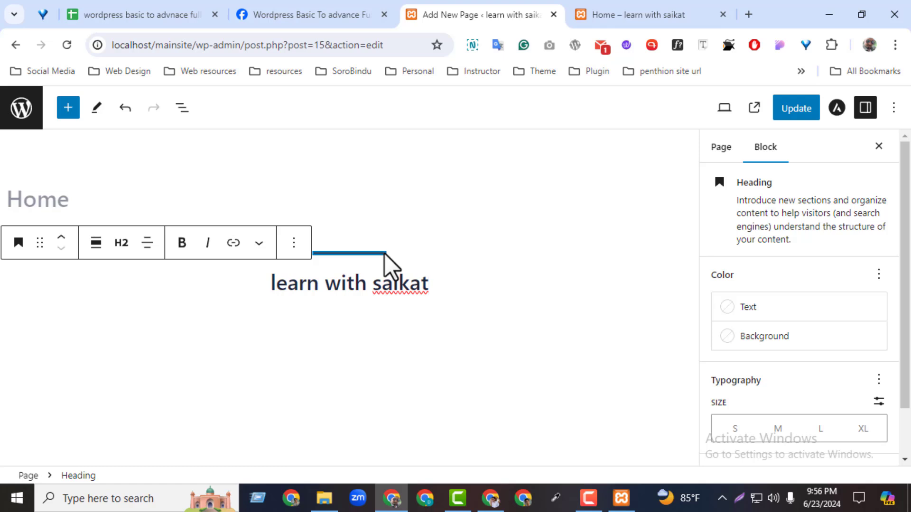
left_click(385, 255)
left_click(449, 227)
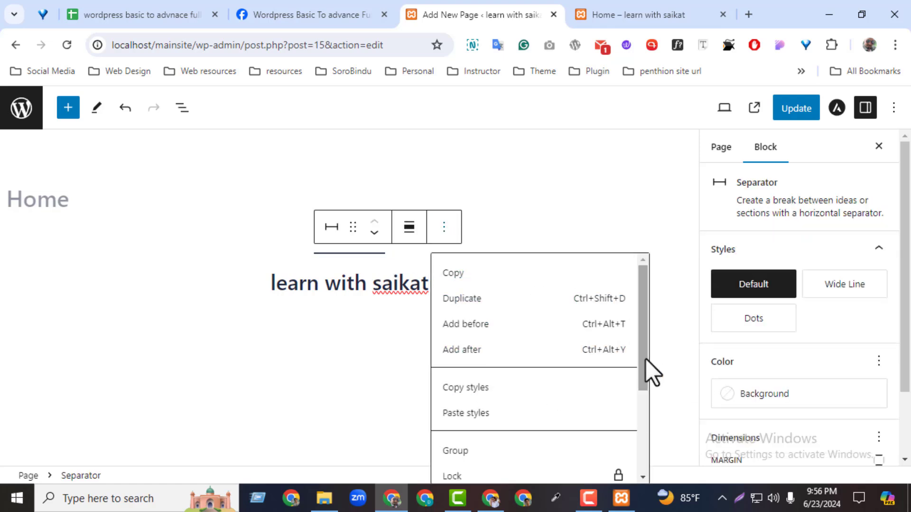
left_click_drag(645, 359, 636, 454)
left_click(517, 468)
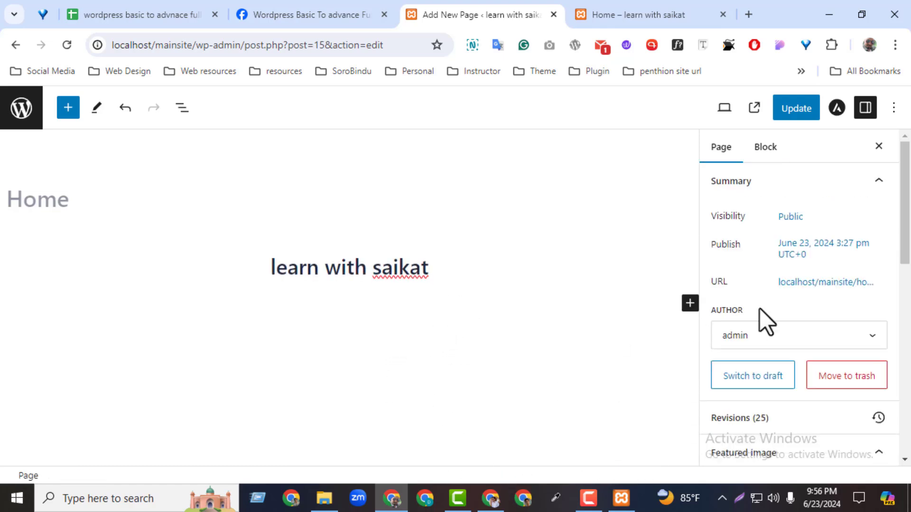
- Insert a Separator block directly below the centred heading
left_click(690, 304)
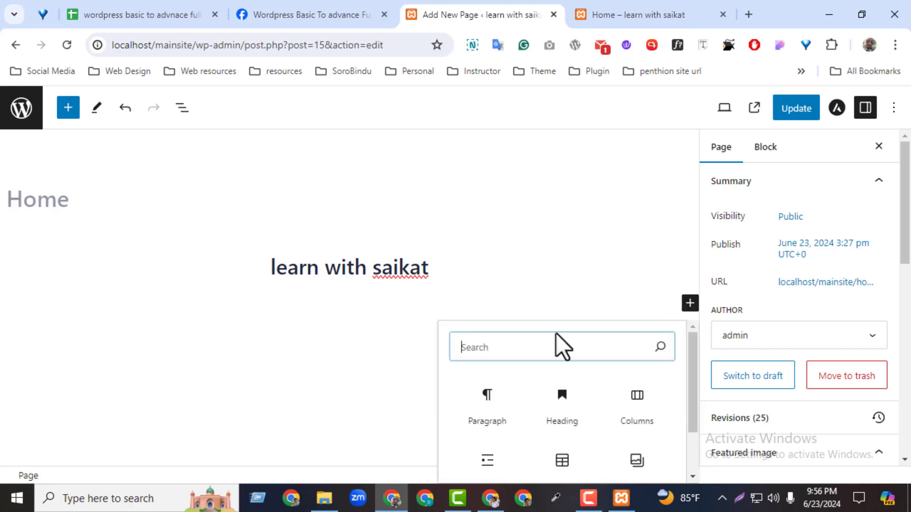
type("sp")
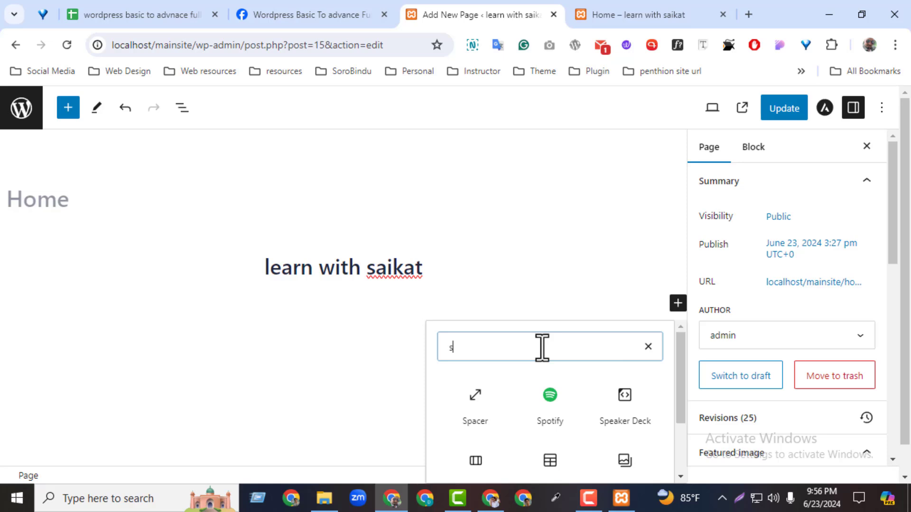
left_click(560, 417)
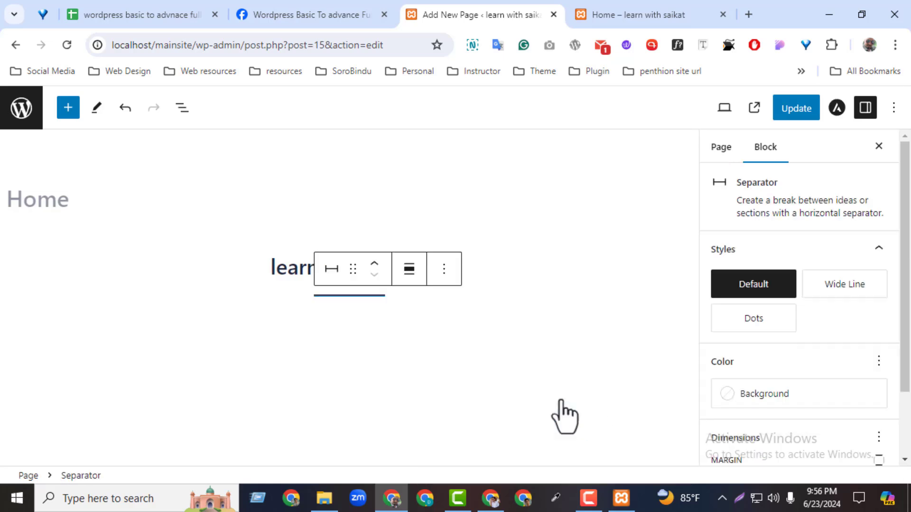
- Update the page and reload the live Home page to check the heading with its separator, returning to the editor
left_click(795, 110)
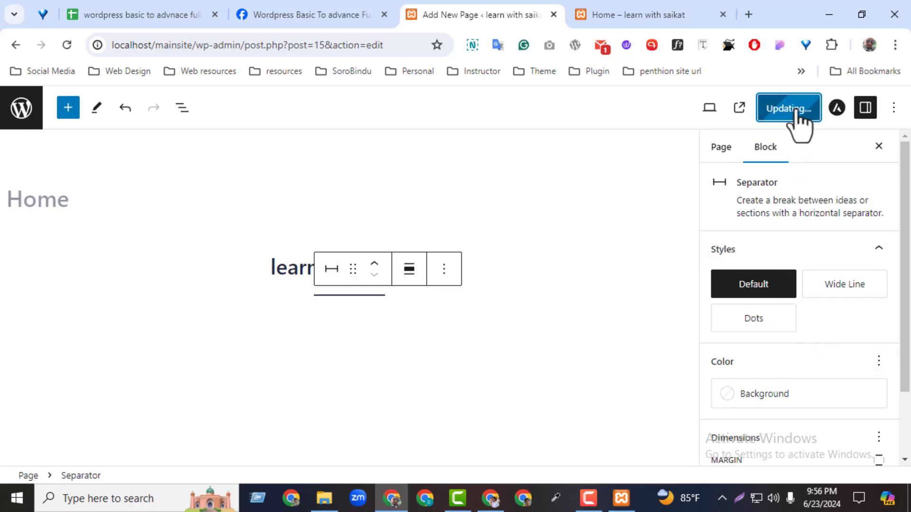
left_click(604, 13)
left_click(67, 43)
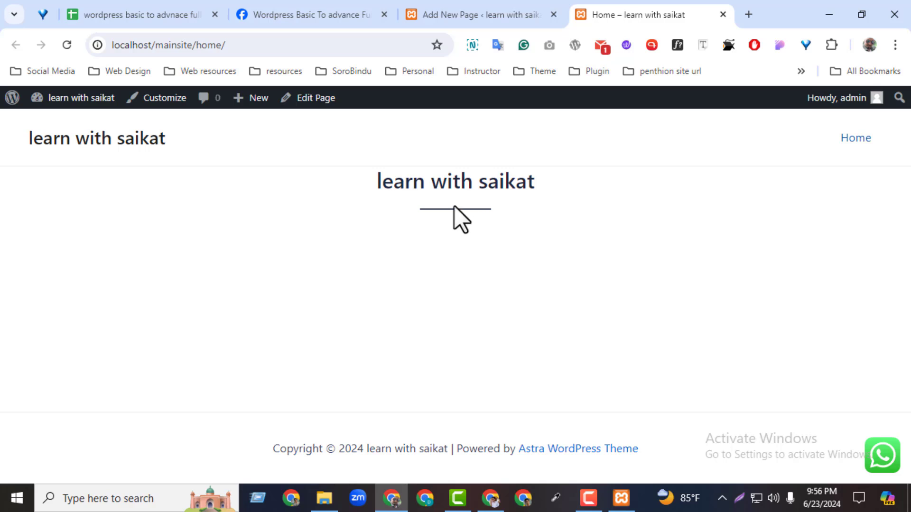
left_click(472, 13)
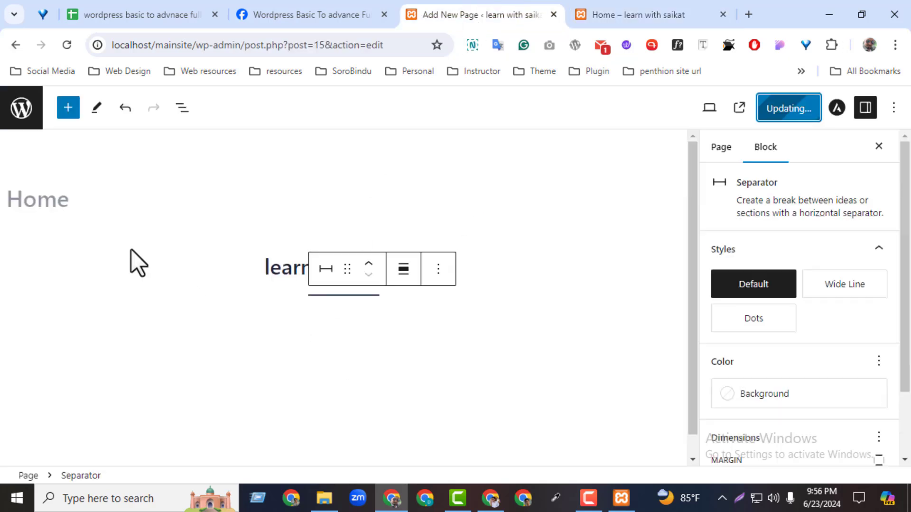
- Insert a Spacer block below the separator and reduce its height slightly
left_click(69, 109)
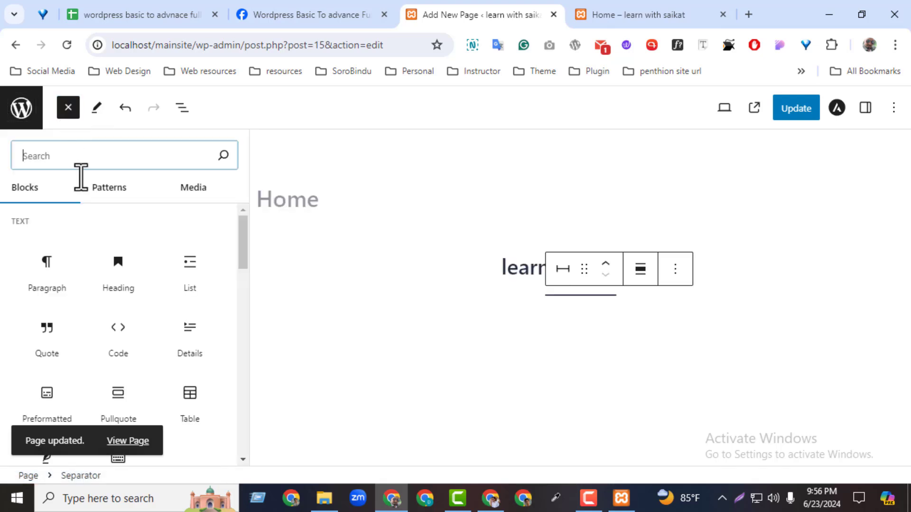
left_click_drag(244, 237, 241, 292)
left_click(190, 291)
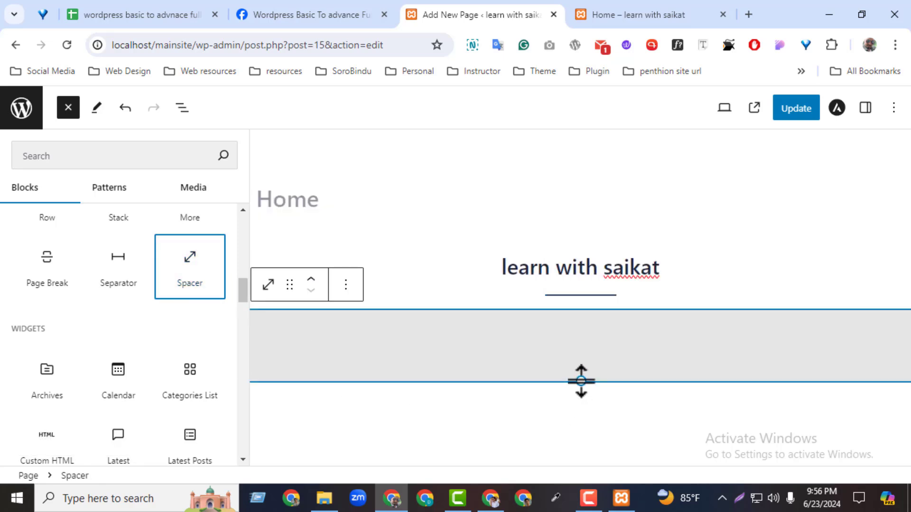
left_click_drag(579, 380, 558, 369)
left_click(611, 422)
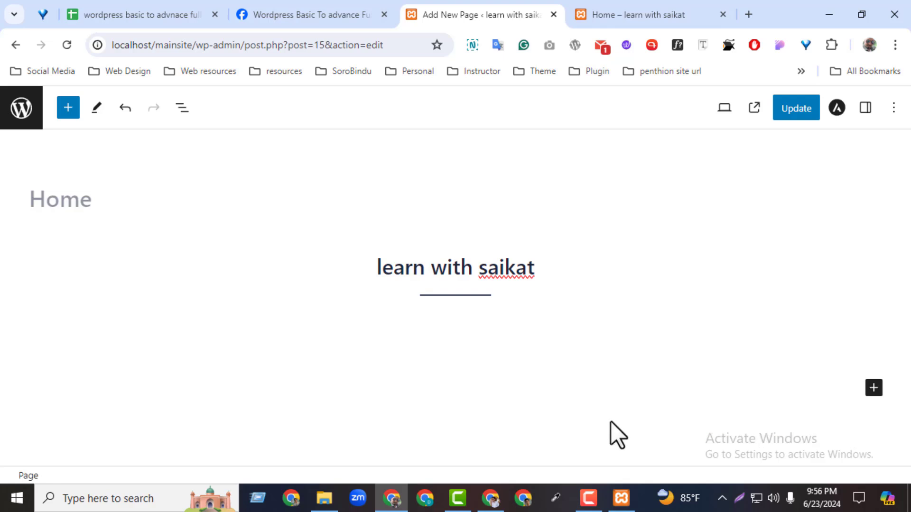
- Add a Heading block reading "test heading" below the spacer and centre its text
left_click(871, 389)
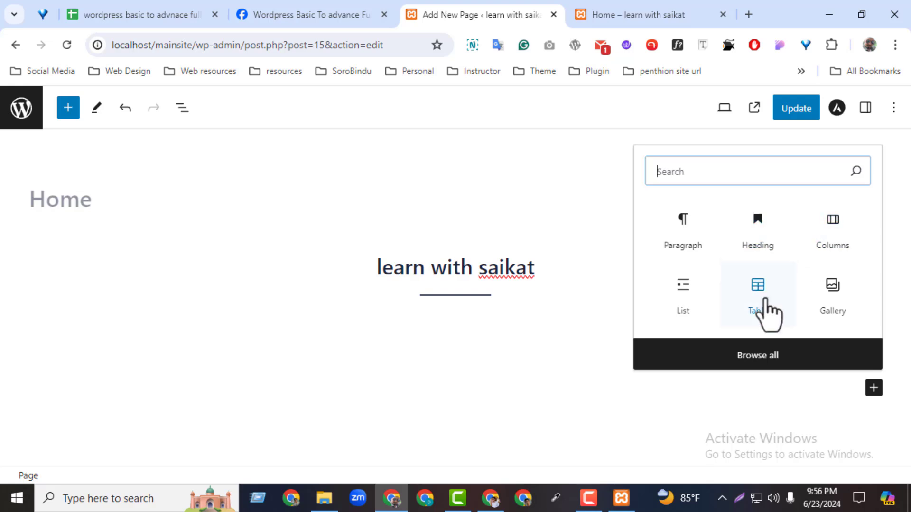
left_click(737, 254)
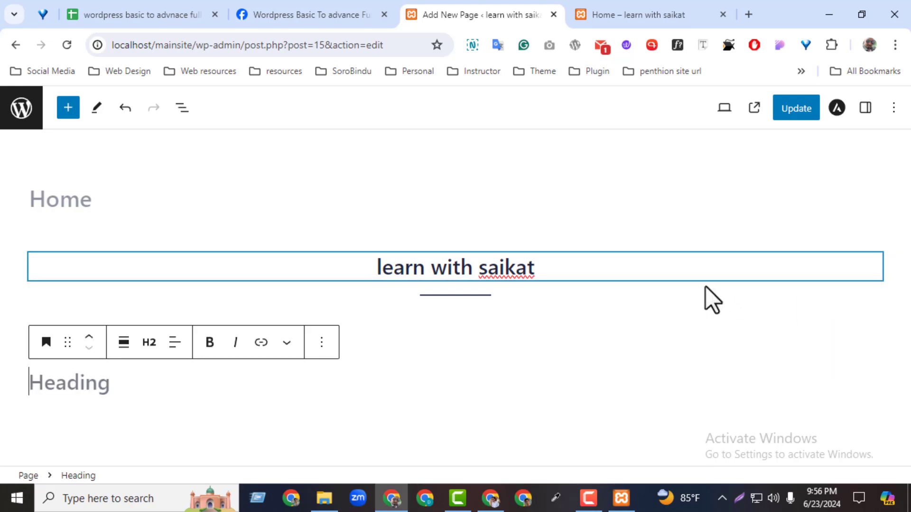
type("test")
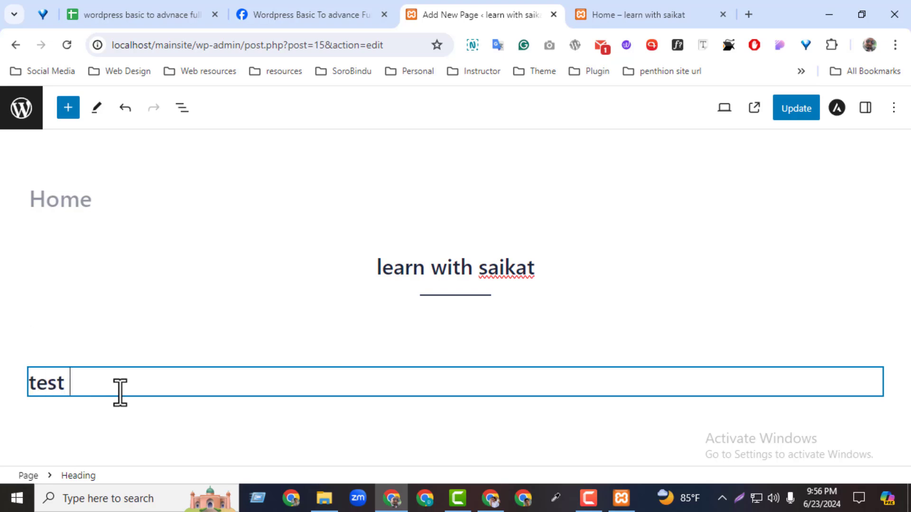
type(" heading")
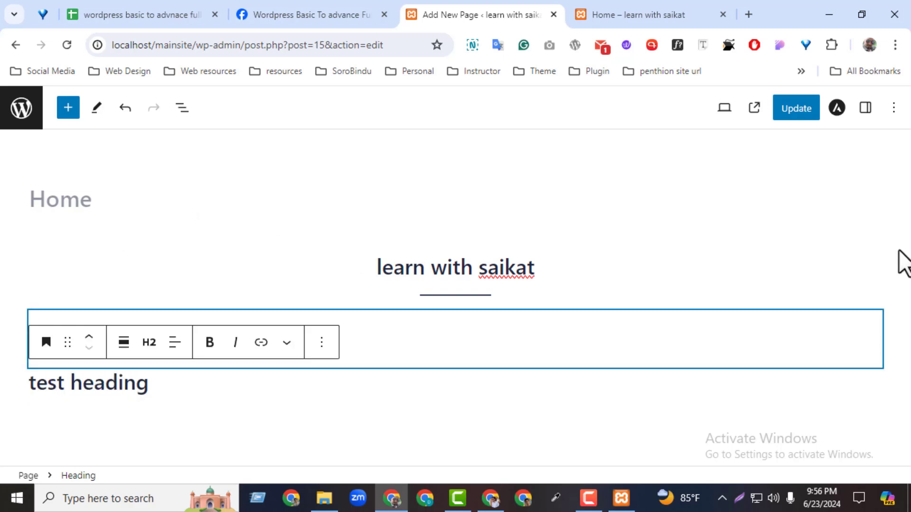
left_click(865, 108)
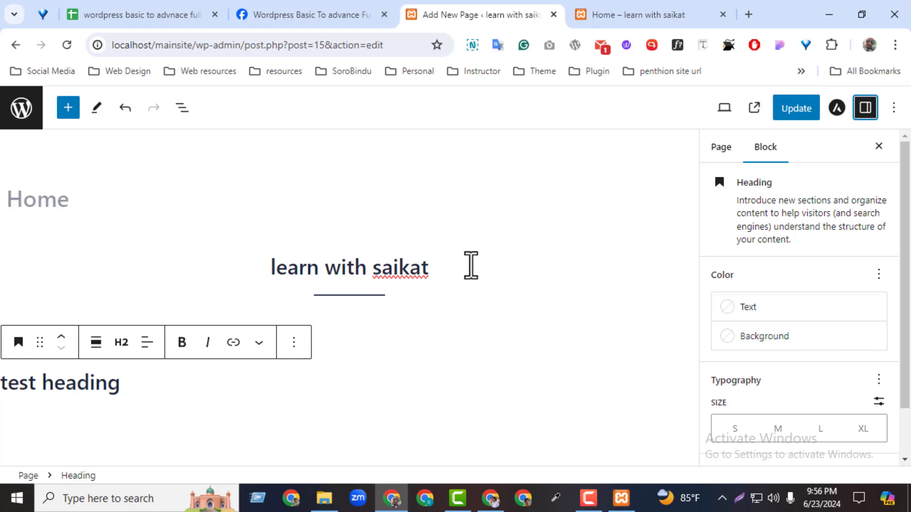
left_click(147, 342)
left_click(164, 418)
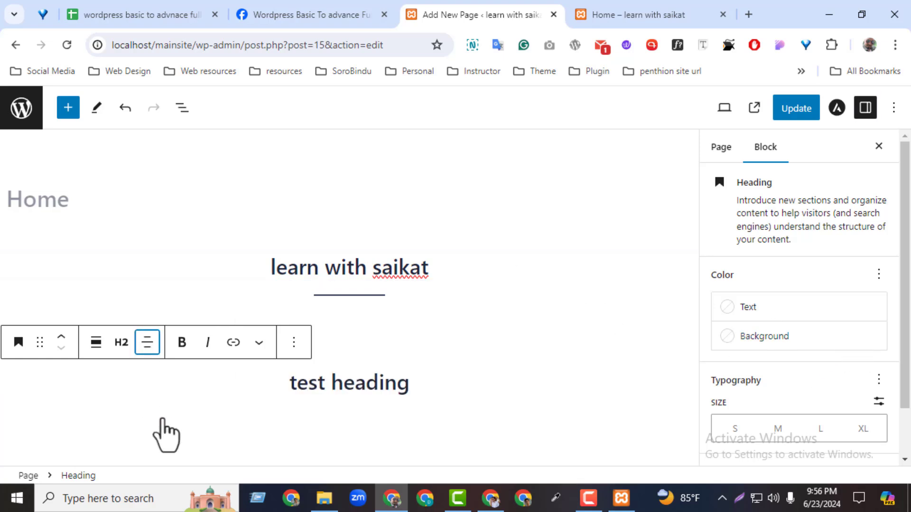
- Update the page and reload the live Home page to check the gap between the two headings, returning to the editor
left_click(813, 108)
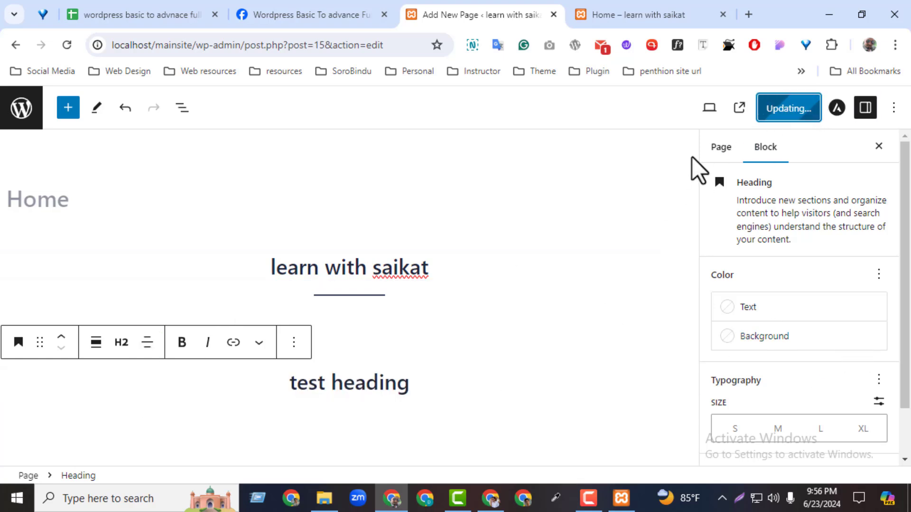
left_click(617, 15)
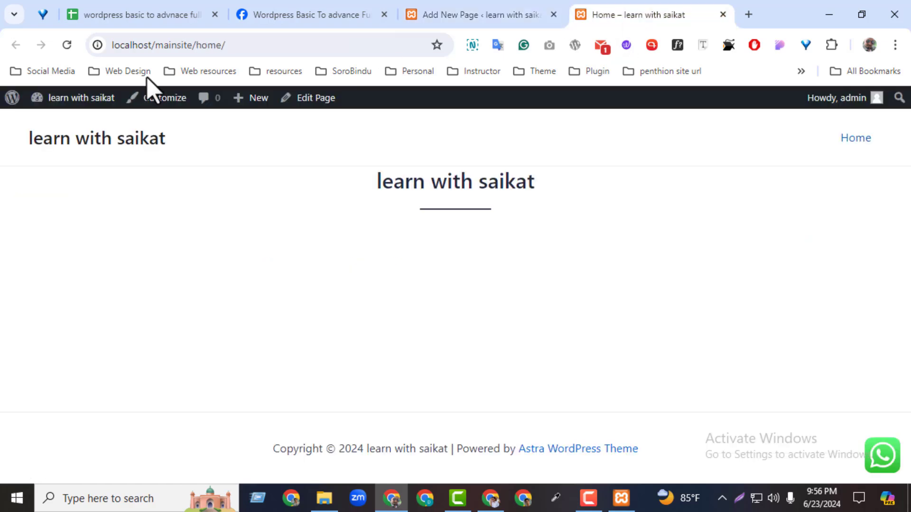
left_click(66, 44)
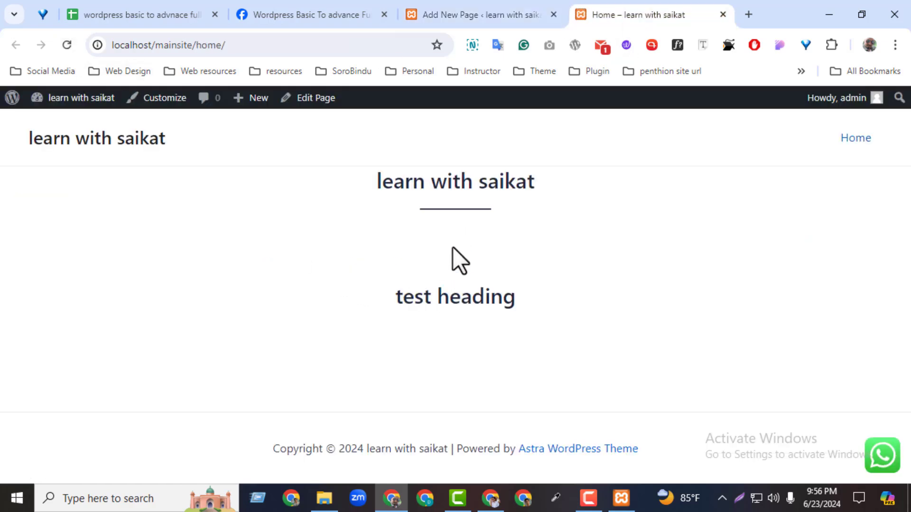
left_click(463, 12)
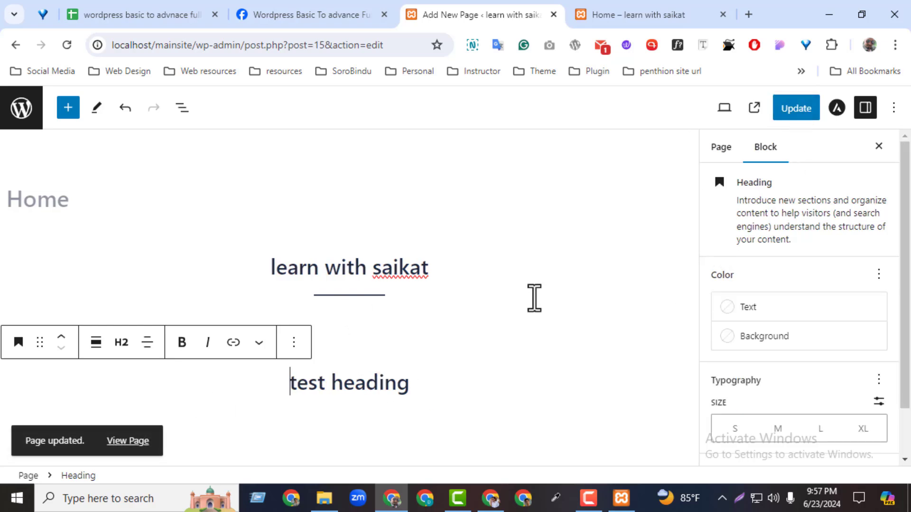
- Increase the height of the spacer between the two headings to about 173 px and update the page
left_click(367, 347)
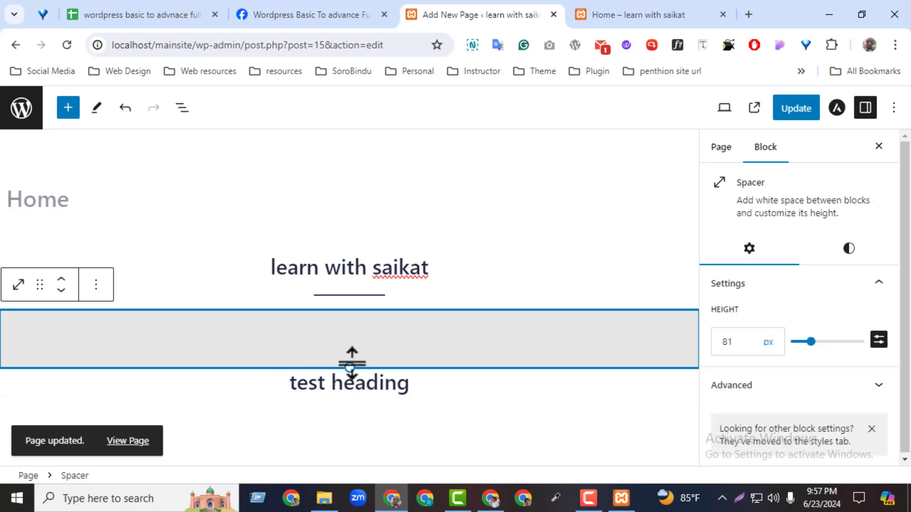
left_click_drag(350, 367, 346, 433)
left_click(786, 115)
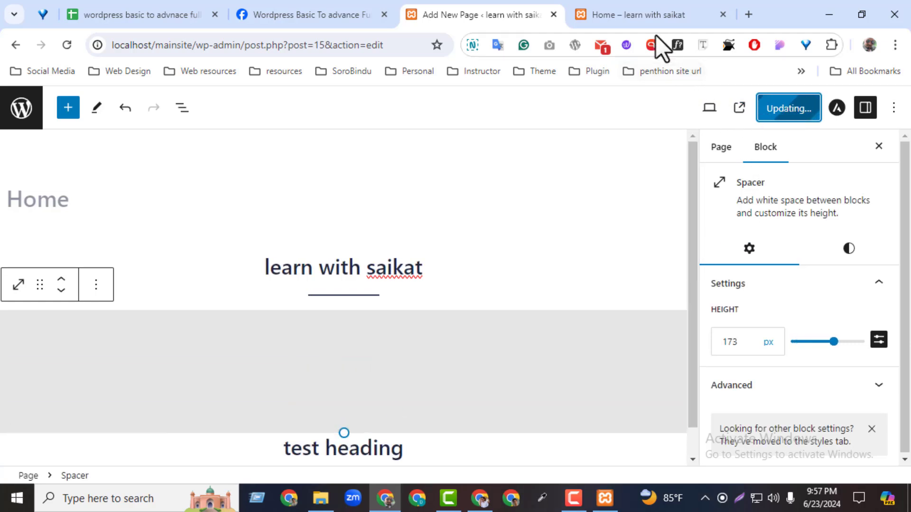
- Reload the live Home page to check the enlarged gap between the headings, returning to the editor
left_click(641, 14)
left_click(67, 46)
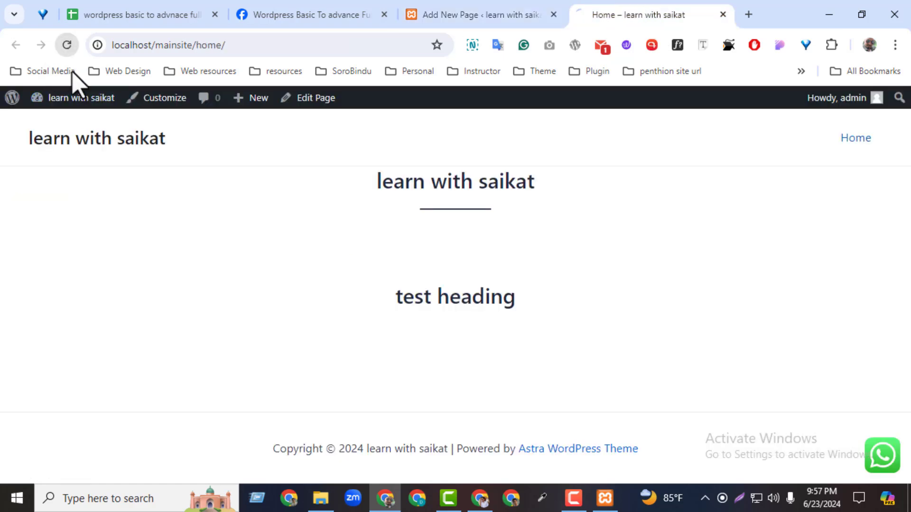
left_click(446, 15)
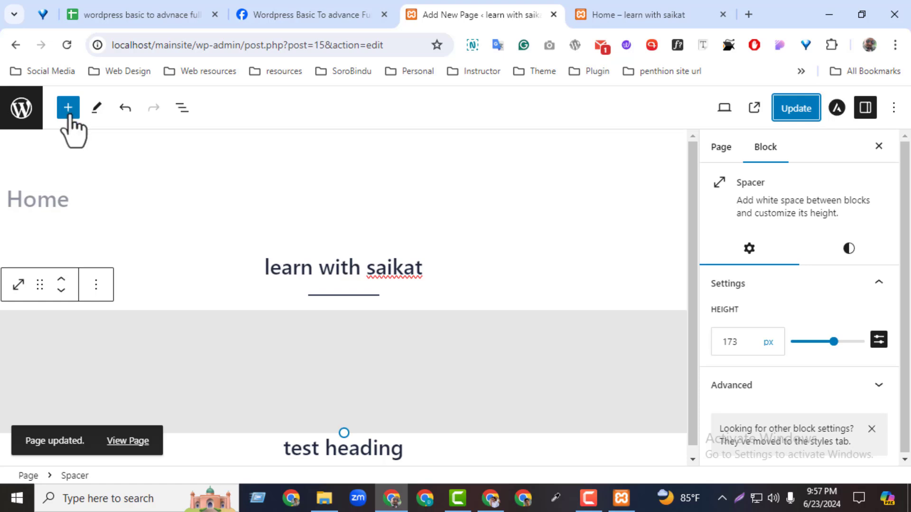
- Review the available blocks in the block library, from the Text group through to the Design group
double_click(866, 114)
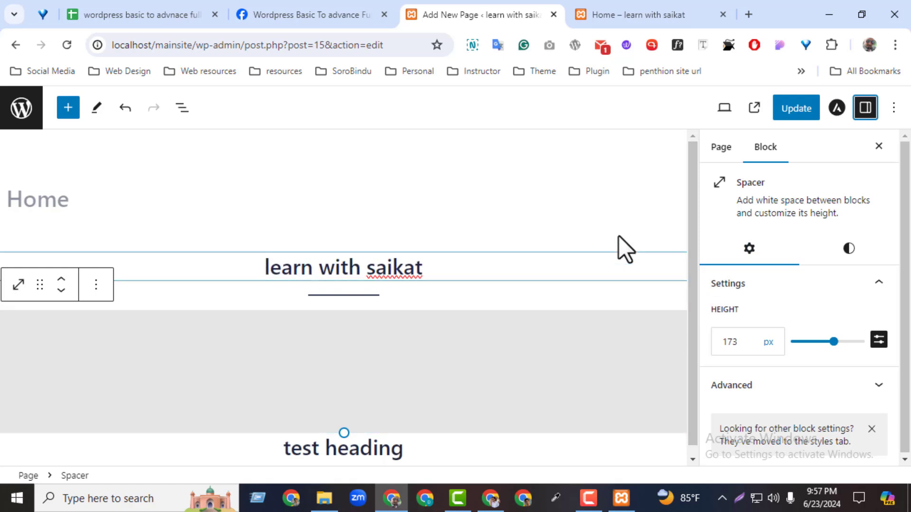
scroll(690, 412, "down", 1)
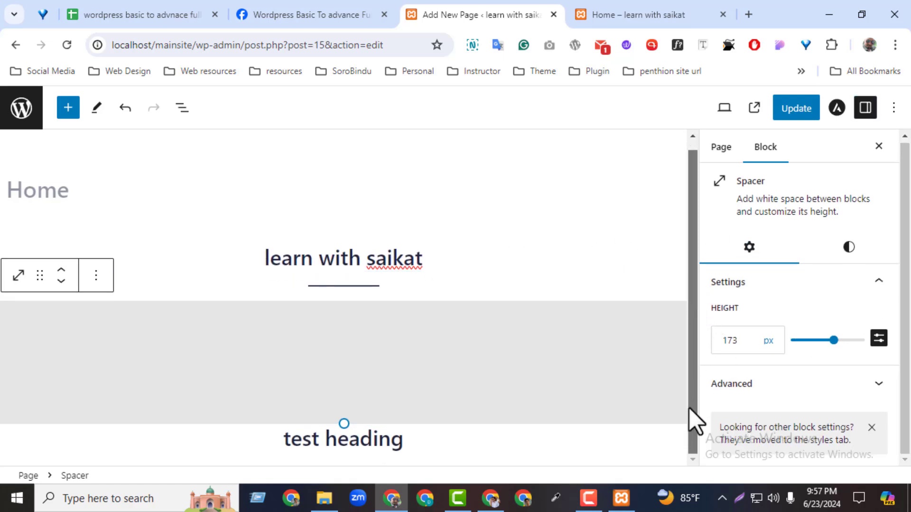
left_click(68, 114)
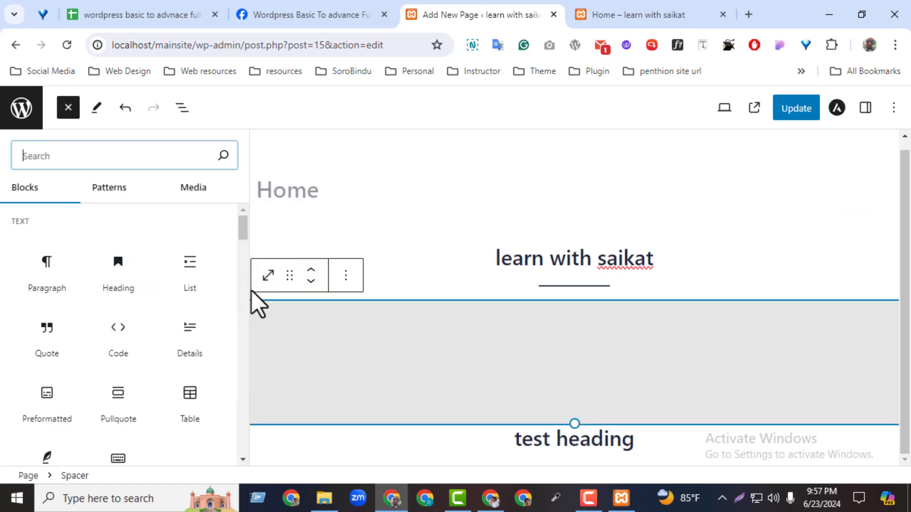
left_click_drag(240, 224, 150, 239)
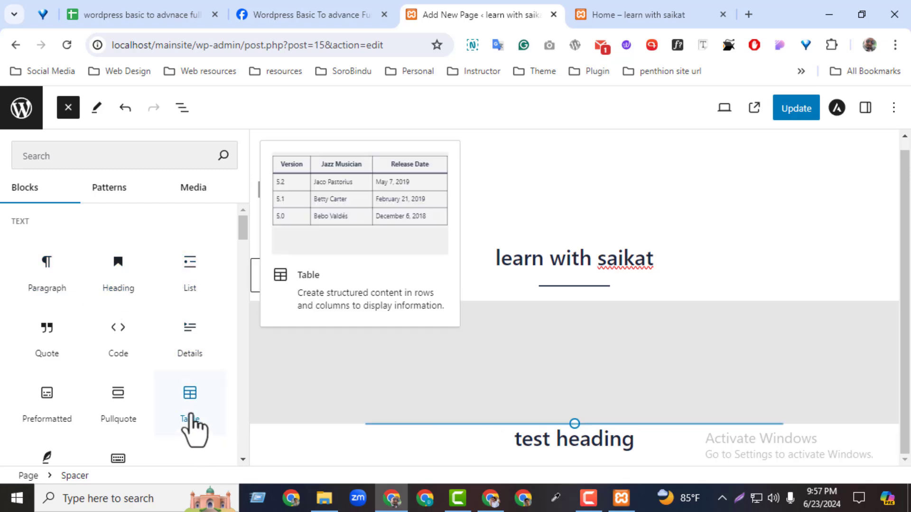
left_click_drag(243, 229, 243, 267)
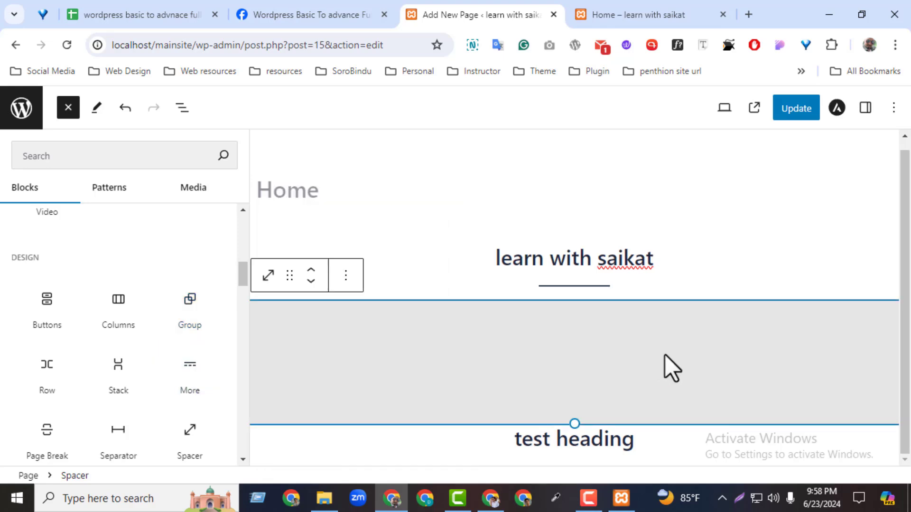
mouse_move(199, 434)
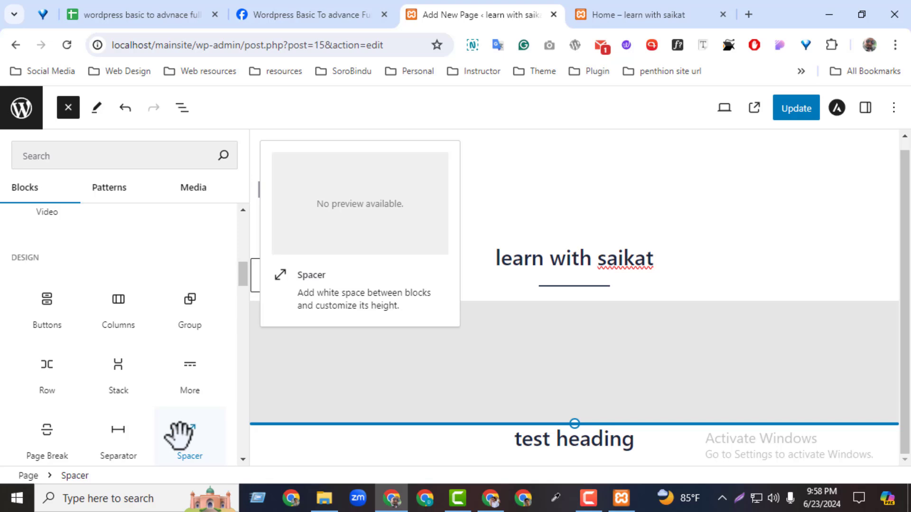
- Select the "learn with saikat" heading and review its block settings for colour, typography and dimensions
left_click(565, 271)
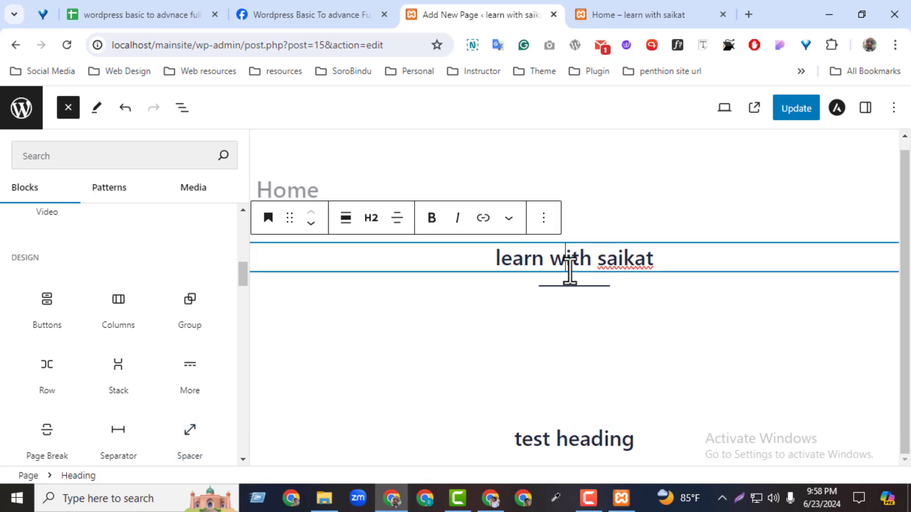
left_click(865, 108)
scroll(886, 204, "down", 1)
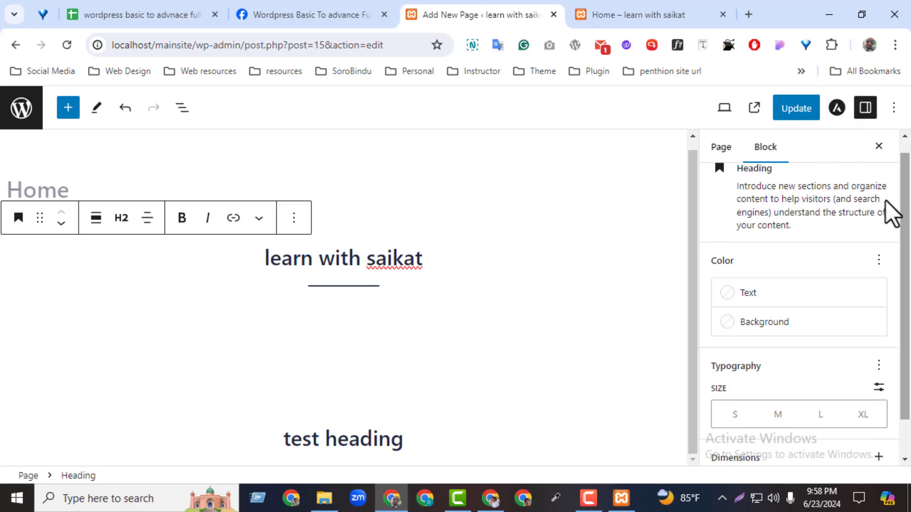
scroll(897, 261, "down", 1)
left_click_drag(902, 262, 901, 296)
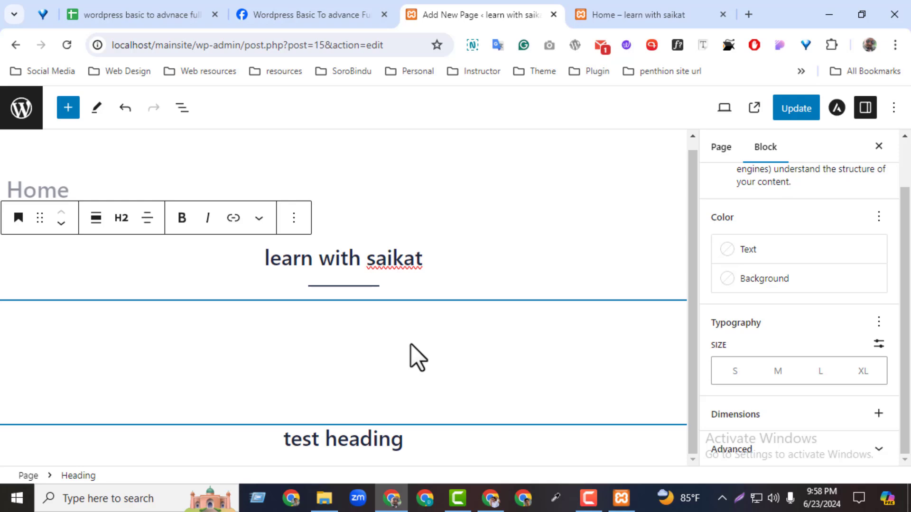
- Update the page and view the live Home page, glancing at the Facebook course group before returning to it
left_click(790, 114)
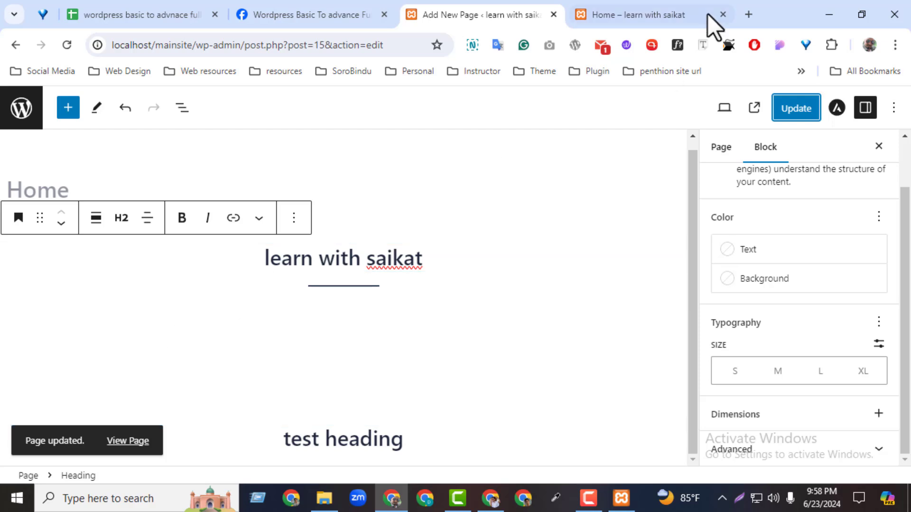
left_click(650, 14)
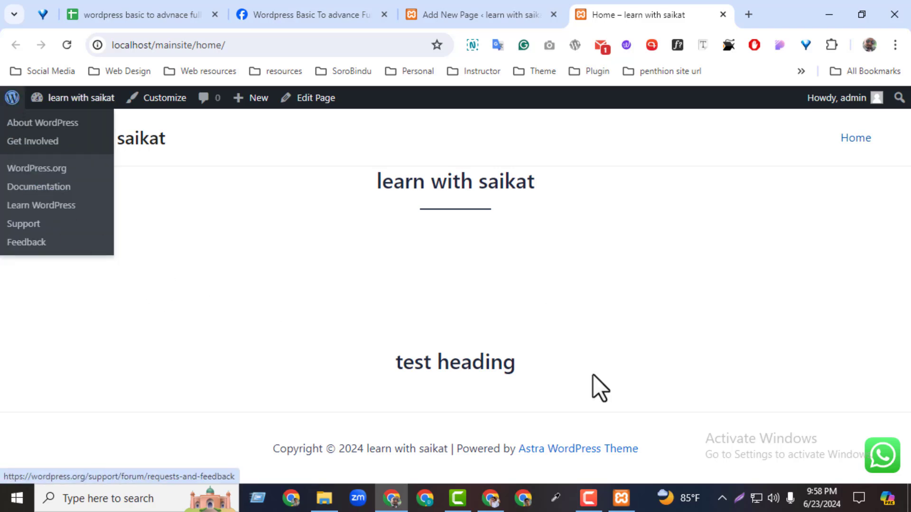
left_click(326, 15)
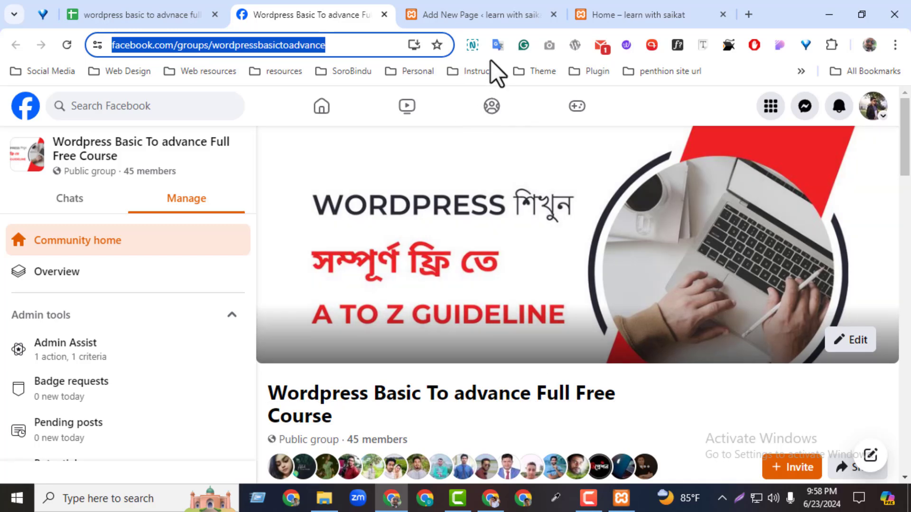
left_click(609, 15)
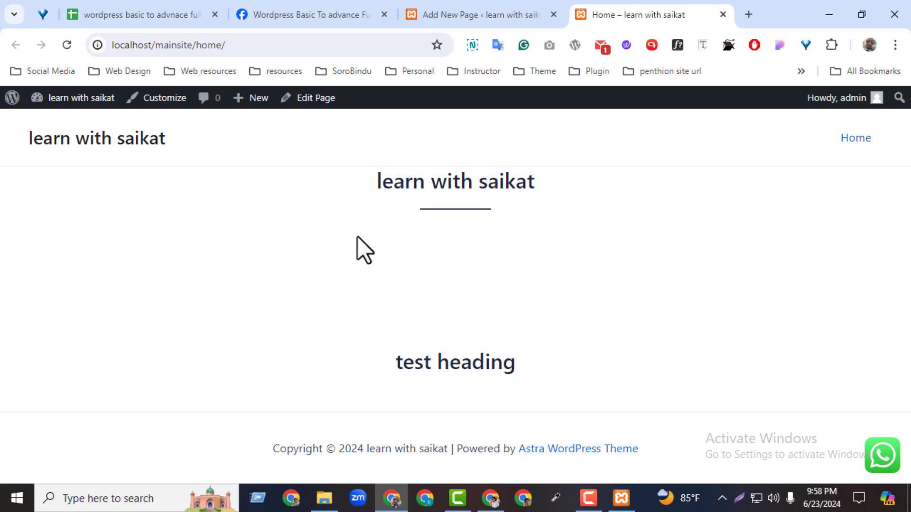
- Switch to the course outline in Google Sheets and examine the topics for Class 06 and Class 07
left_click(118, 11)
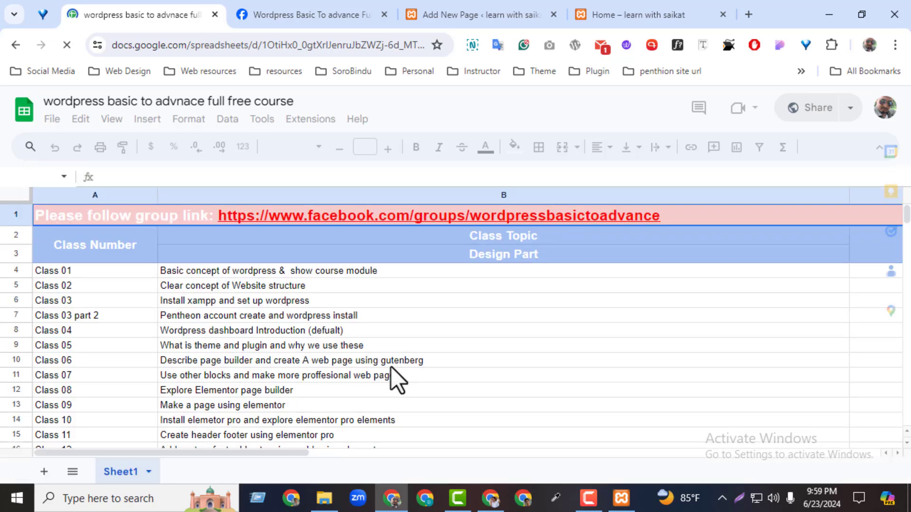
left_click(389, 363)
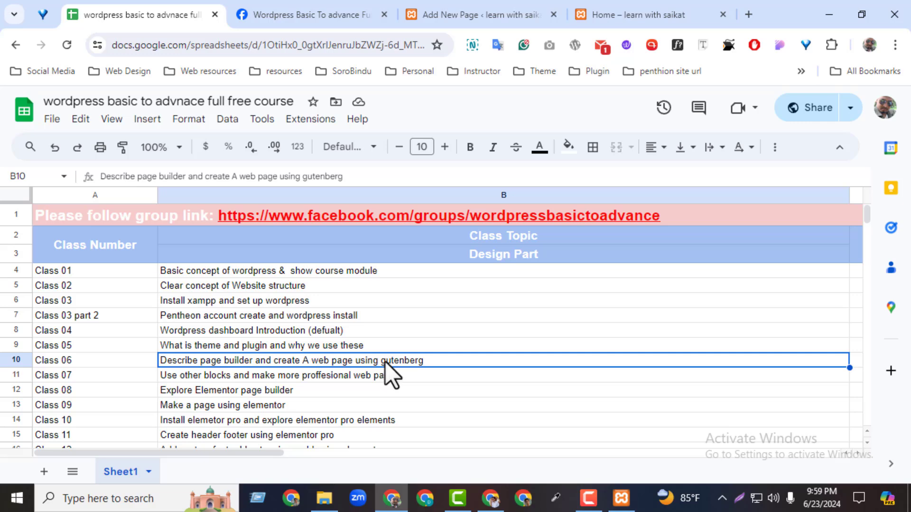
left_click(378, 375)
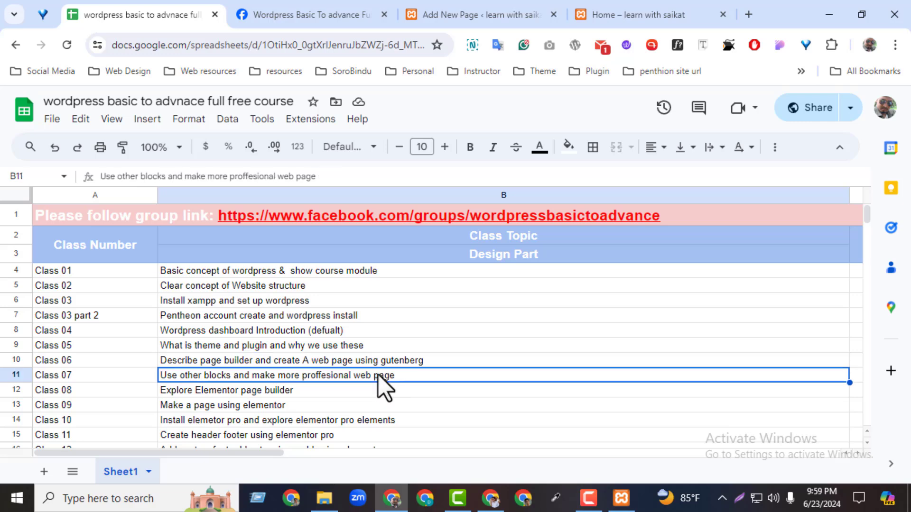